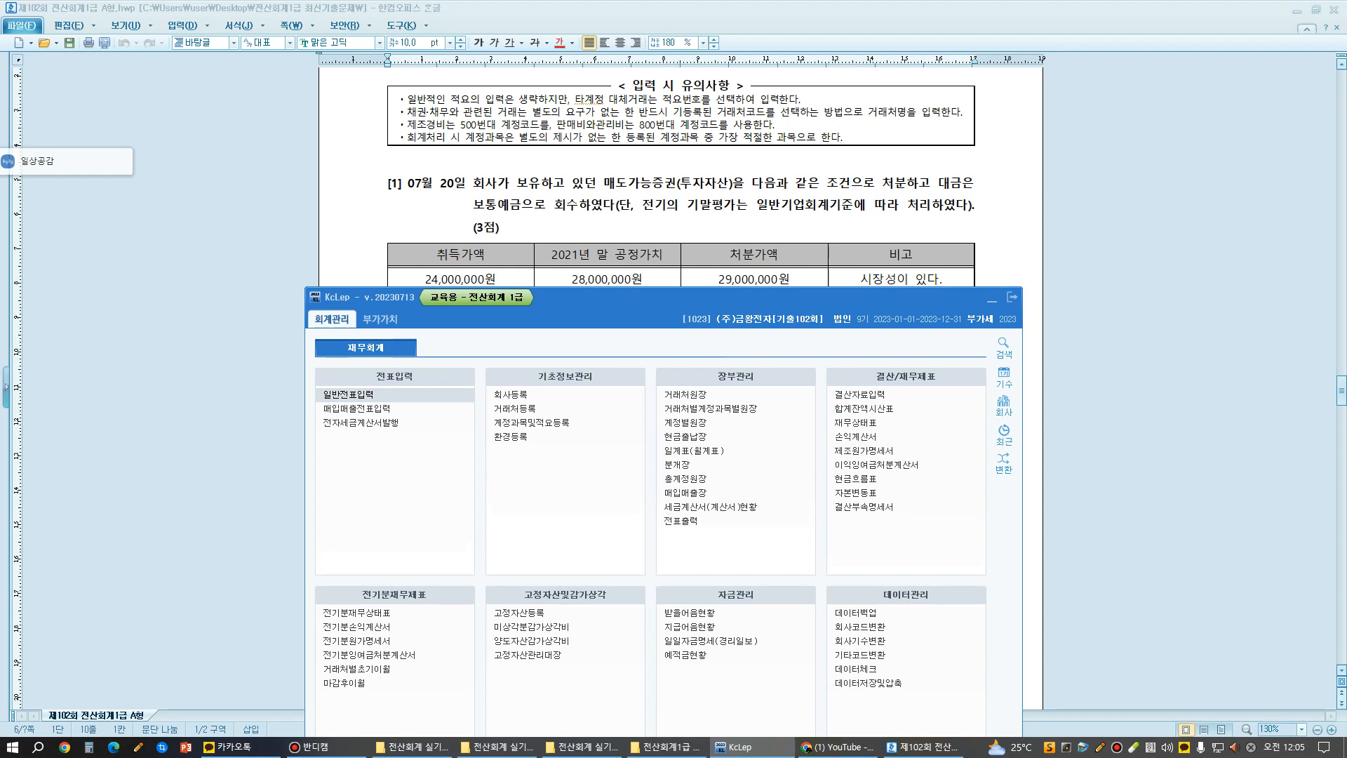
- Annotate the screen with the page reference "519p" above question [1] in large blue text
left_click(116, 21)
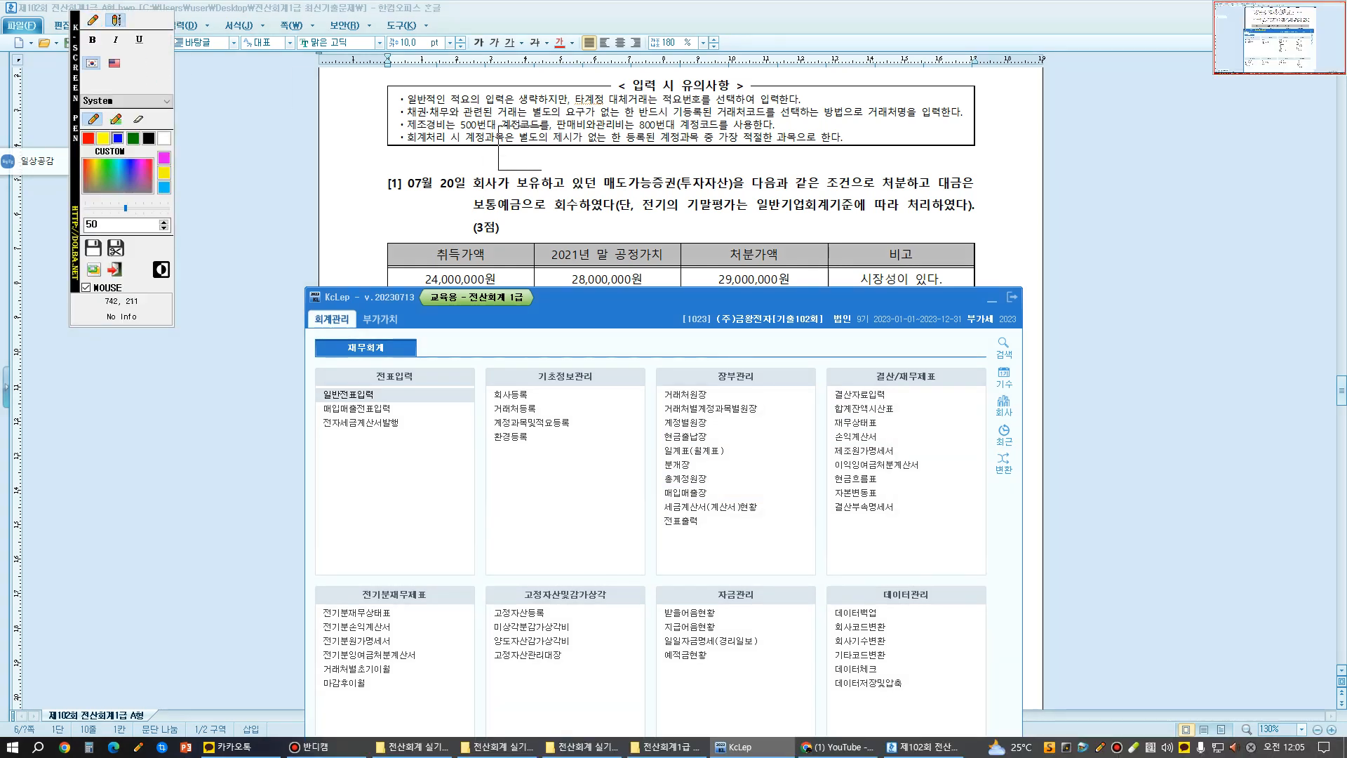
left_click(559, 148)
type("519")
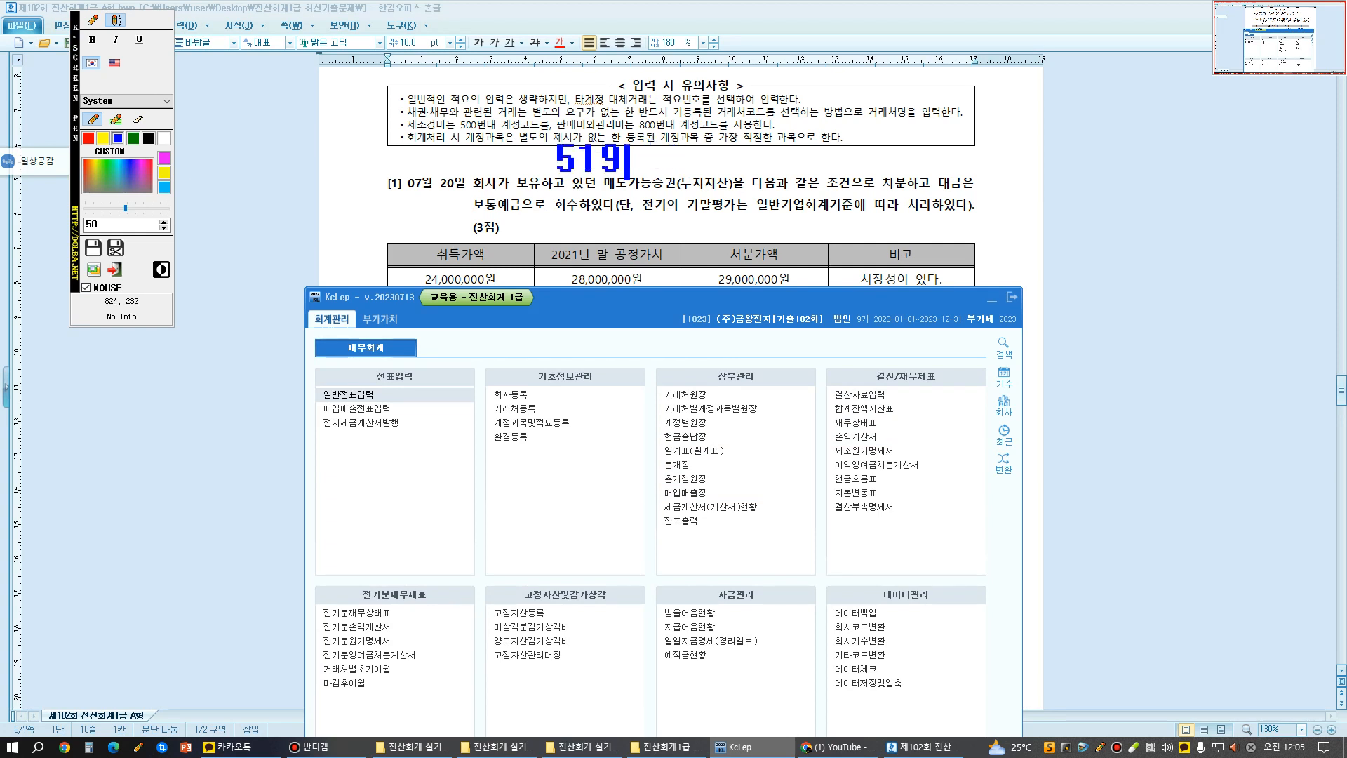
key("Hangul")
type("pl")
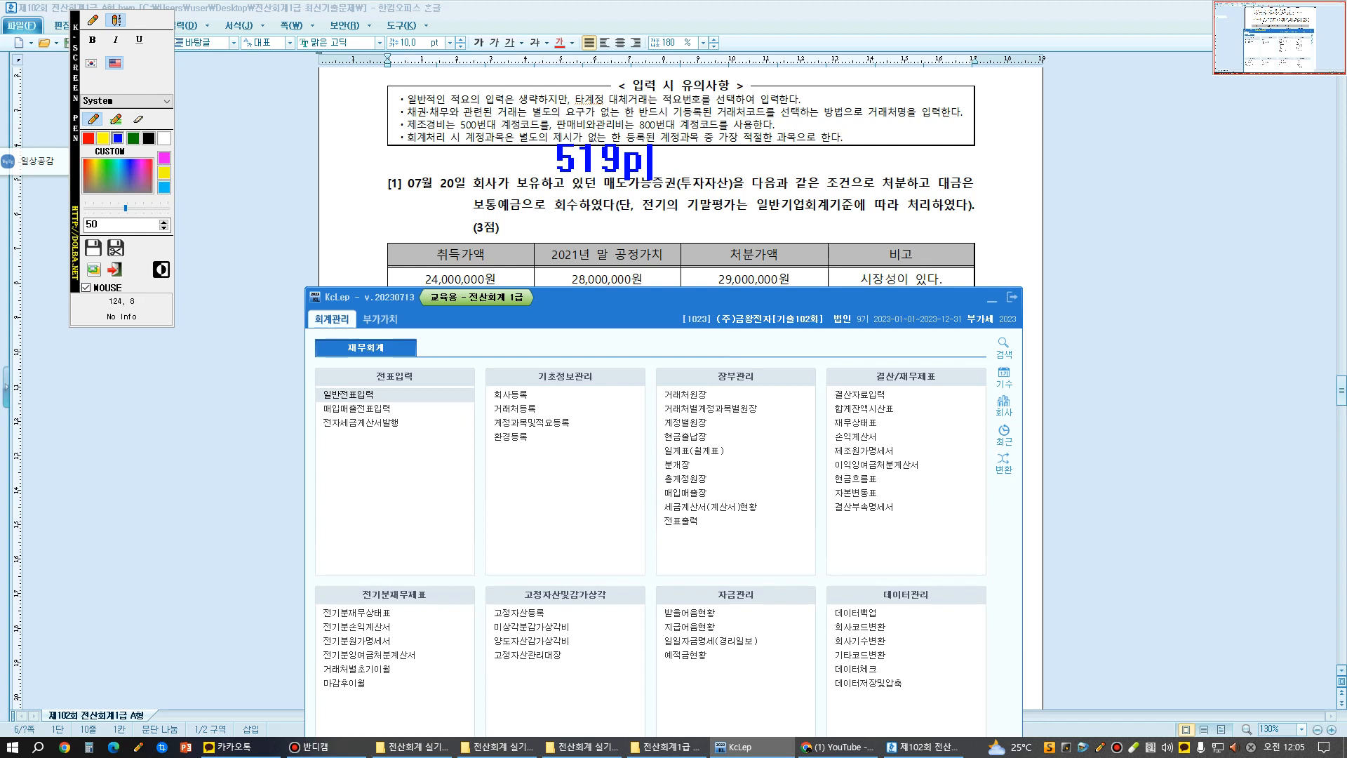
- Mark question [1] with a freehand star and underline 매도가능증권(투자자산) in it, then clear the screen annotations
left_click(92, 20)
mouse_move(398, 162)
left_mouse_down()
mouse_move(352, 203)
mouse_move(384, 150)
mouse_move(384, 197)
mouse_move(404, 161)
left_mouse_up()
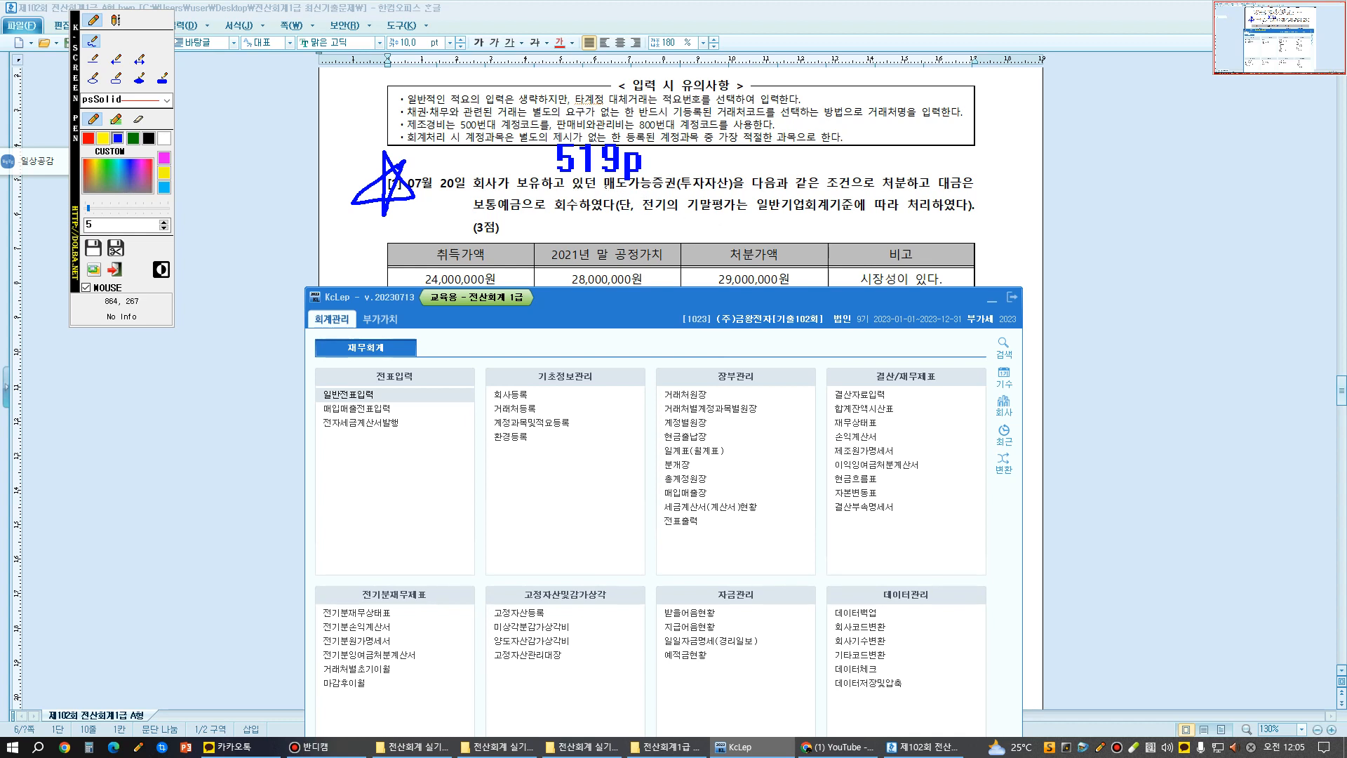
left_click_drag(606, 187, 724, 188)
key("Escape")
- Move the KcLep window down off question [1] and add blank lines between its table and question [2]
left_click_drag(631, 297, 633, 551)
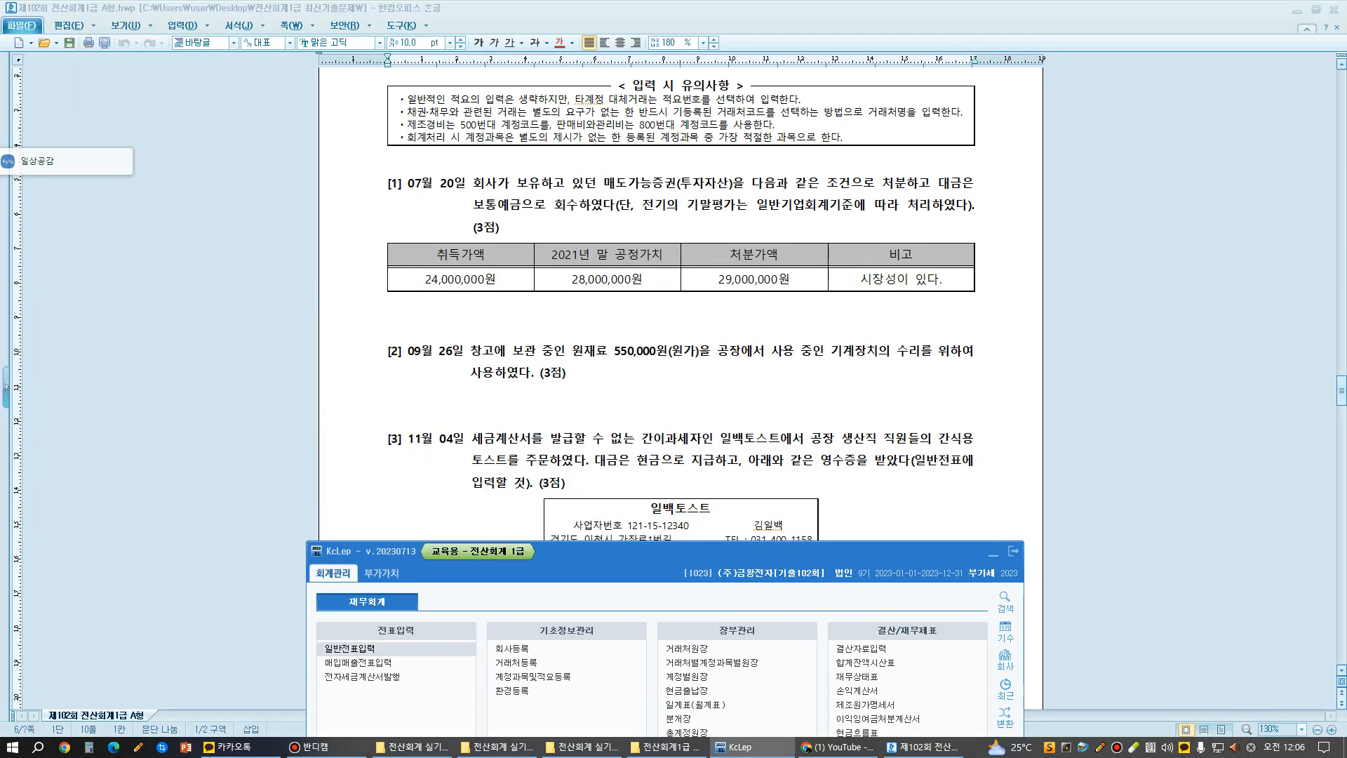
left_click(388, 307)
key("Return")
key("Return")
key("Return")
key("Return")
key("Return")
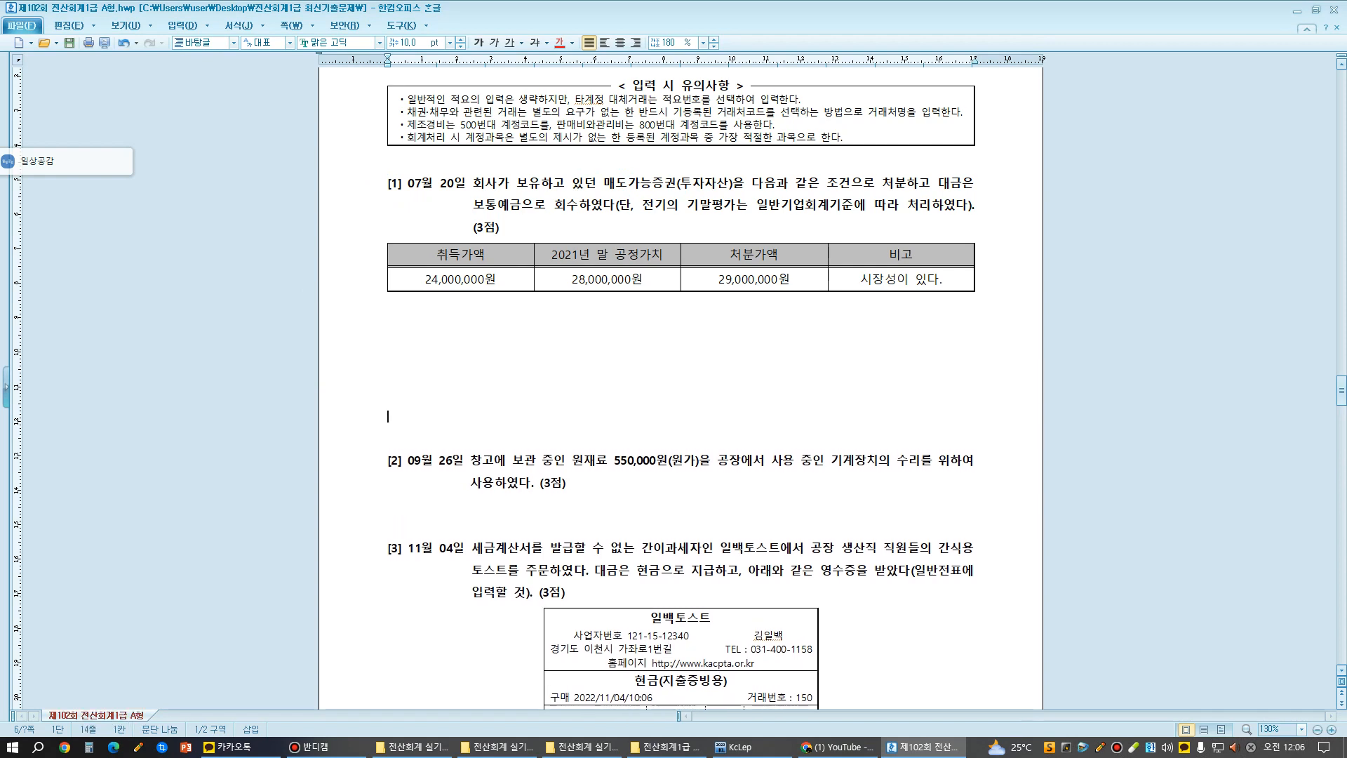
- Change the year in the 공정가치 header of question [1]'s table to 2022
left_click(575, 257)
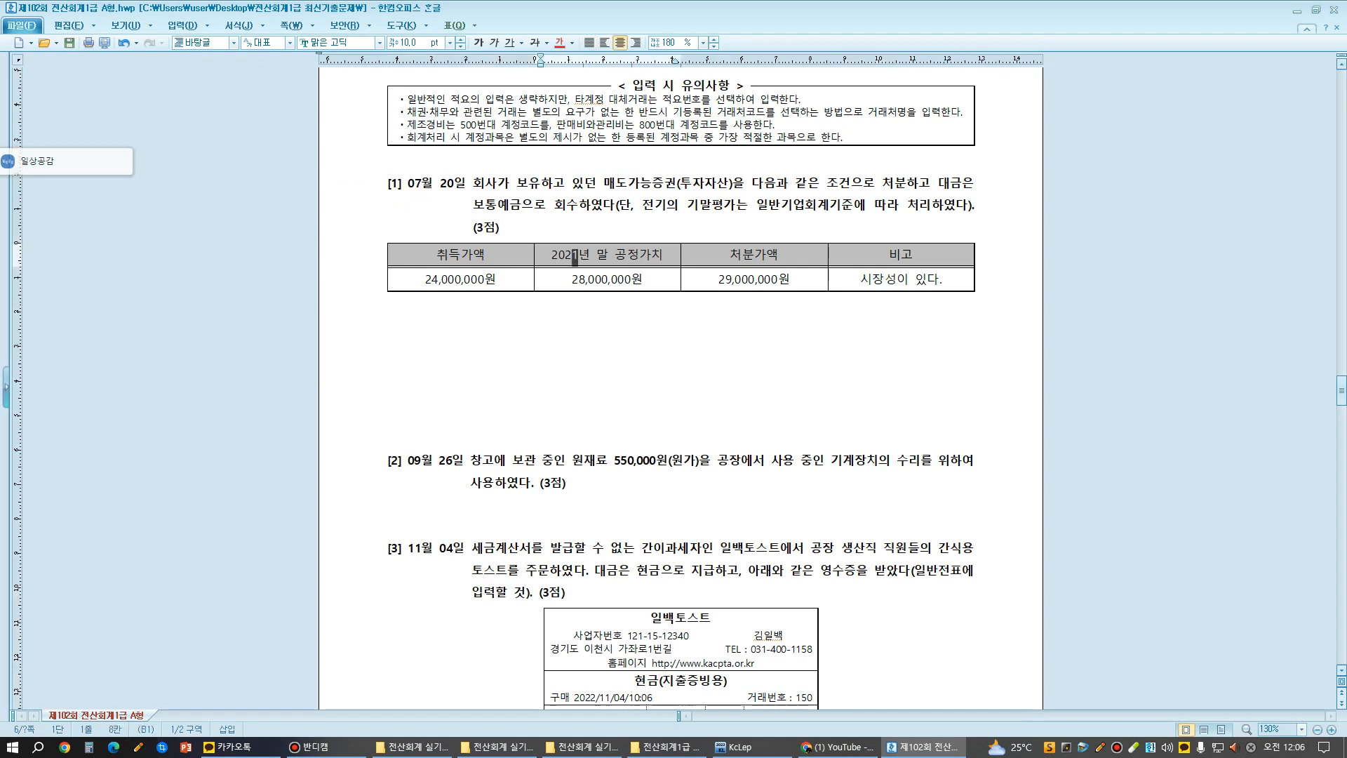
type("2")
- Below the table, enter "단기매매증권" and "취득가액" on two lines in bold 20 pt text
left_click(576, 312)
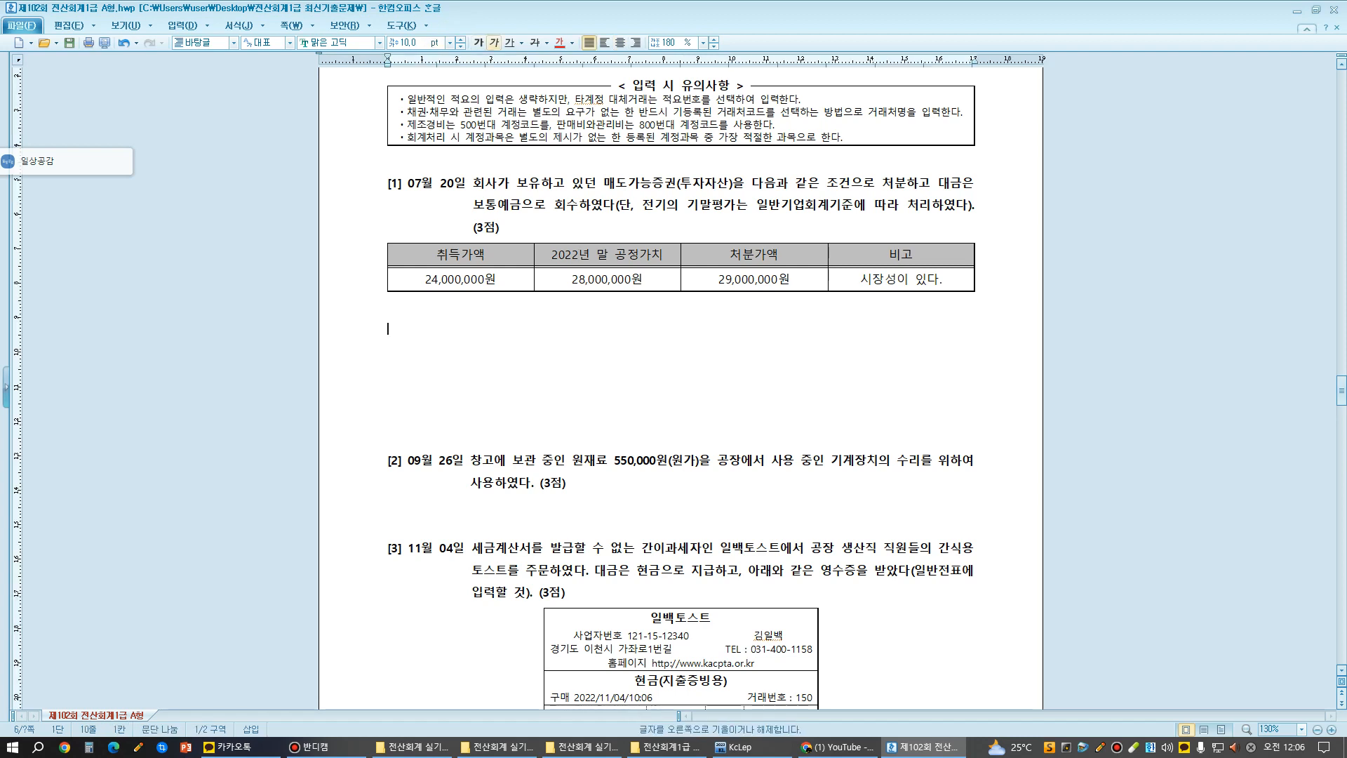
left_click(403, 43)
type("20")
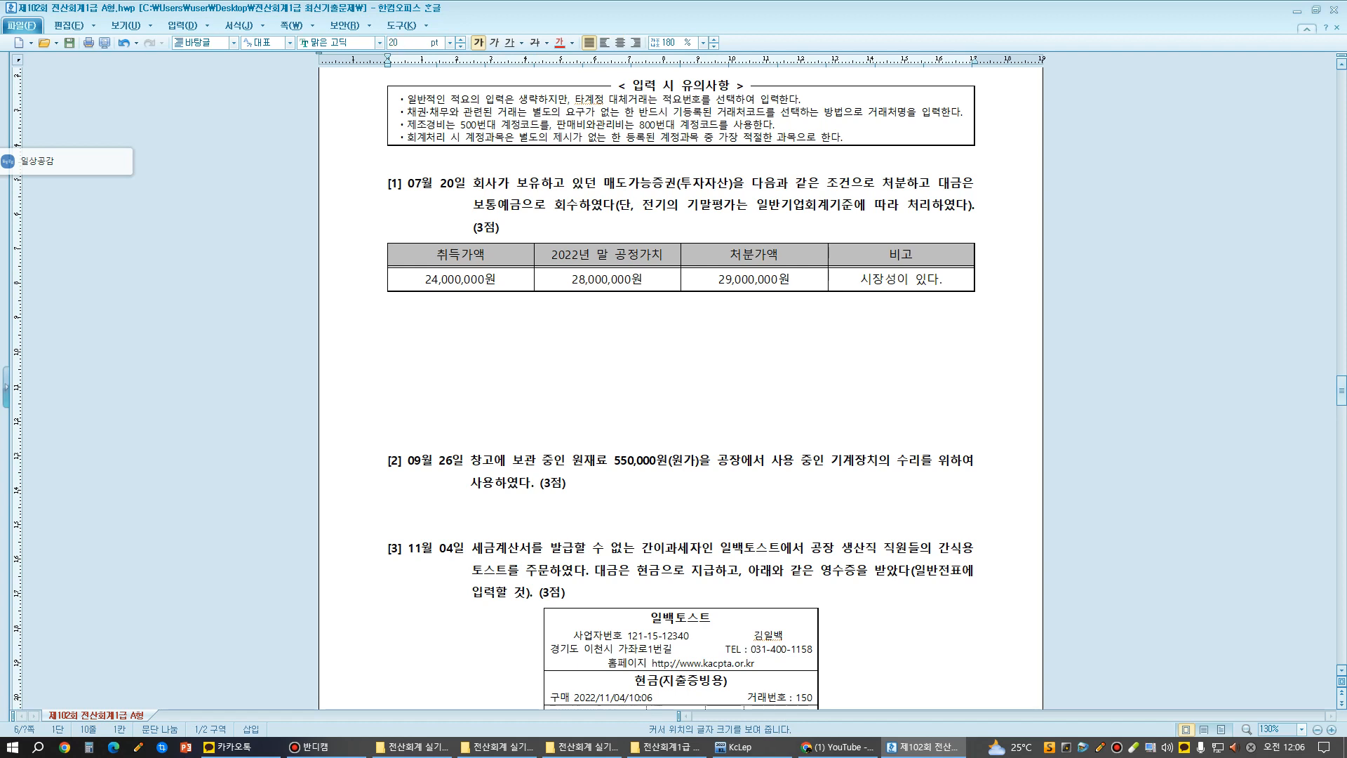
key("Return")
type("단기")
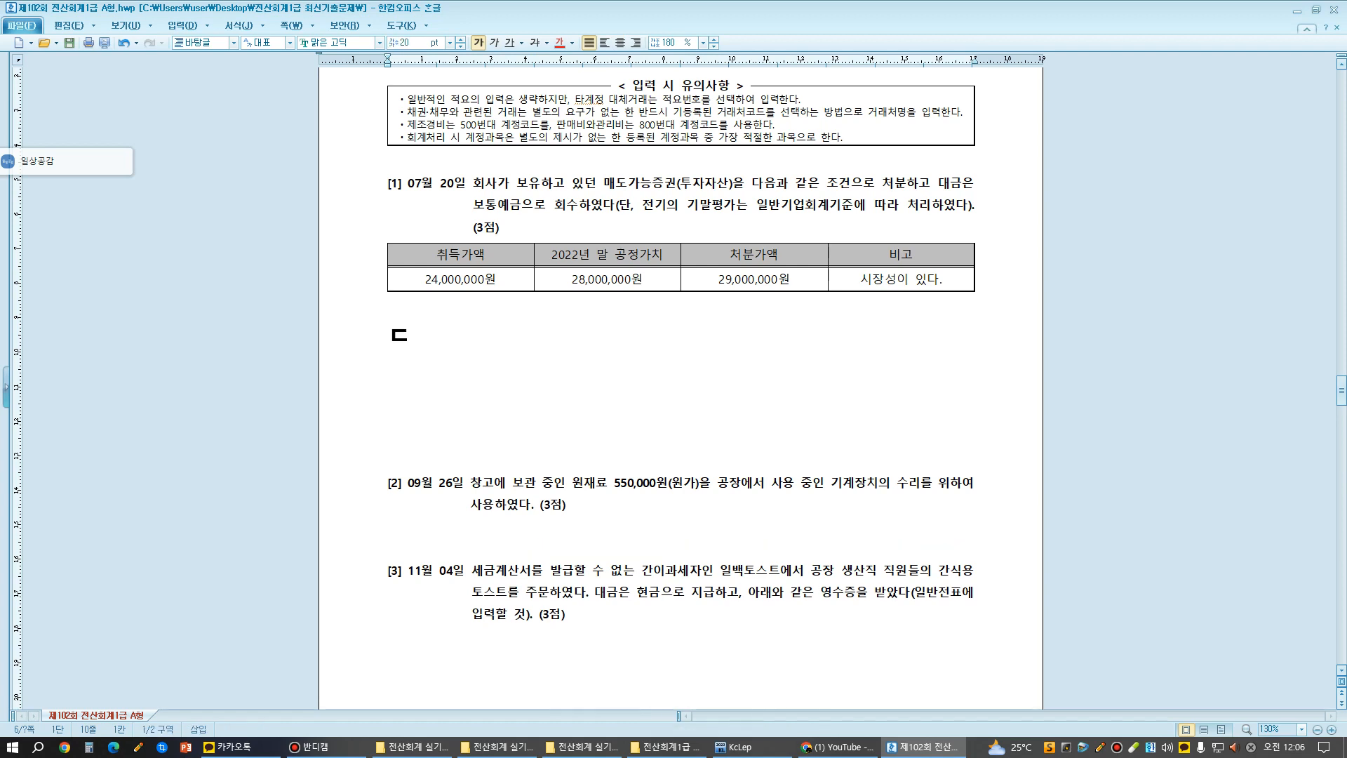
type("매매증권")
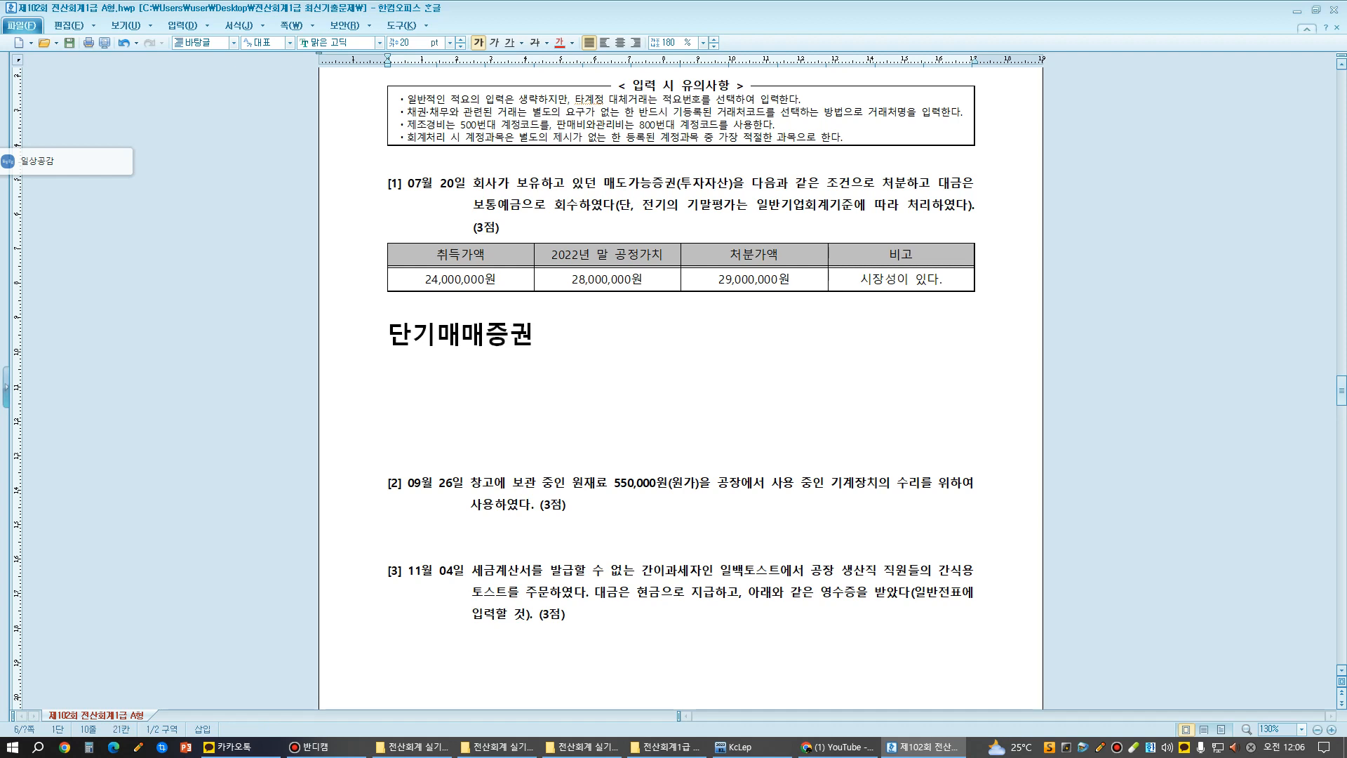
key("Return")
type("취득가액")
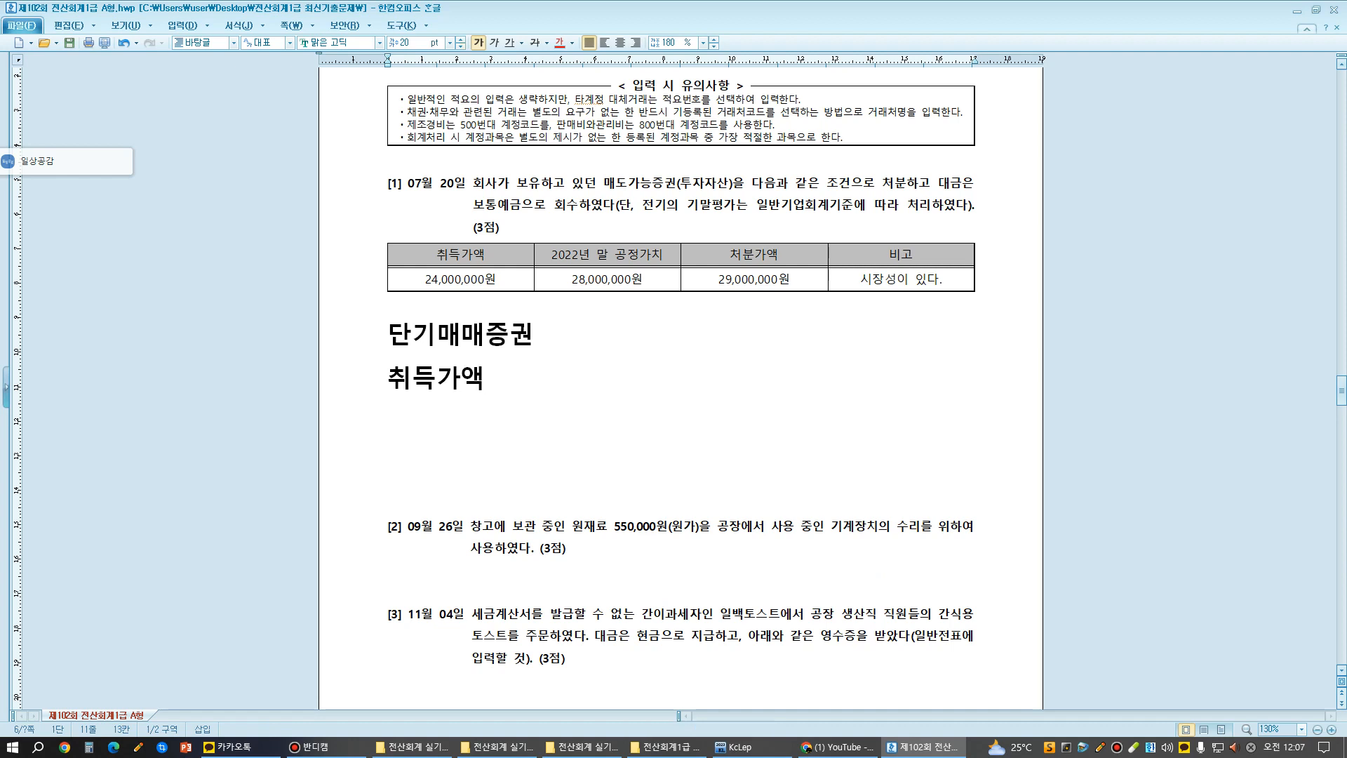
- Append "22년 3월" to the 취득가액 header in question [1]'s table
left_click(487, 254)
type("22")
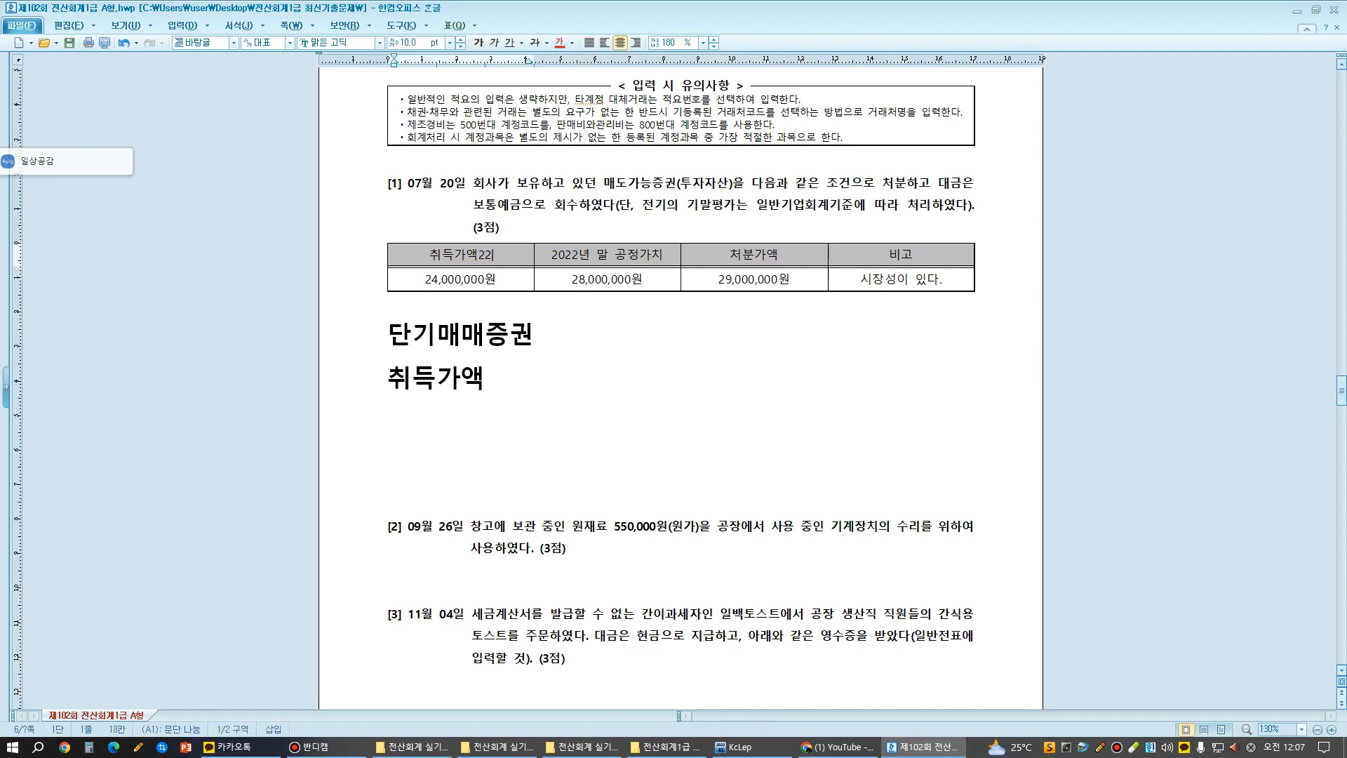
type("년 3")
type("우")
- Complete the large 취득가액 line so that it reads "22년 3월 취득가액24,000,000"
left_click(394, 421)
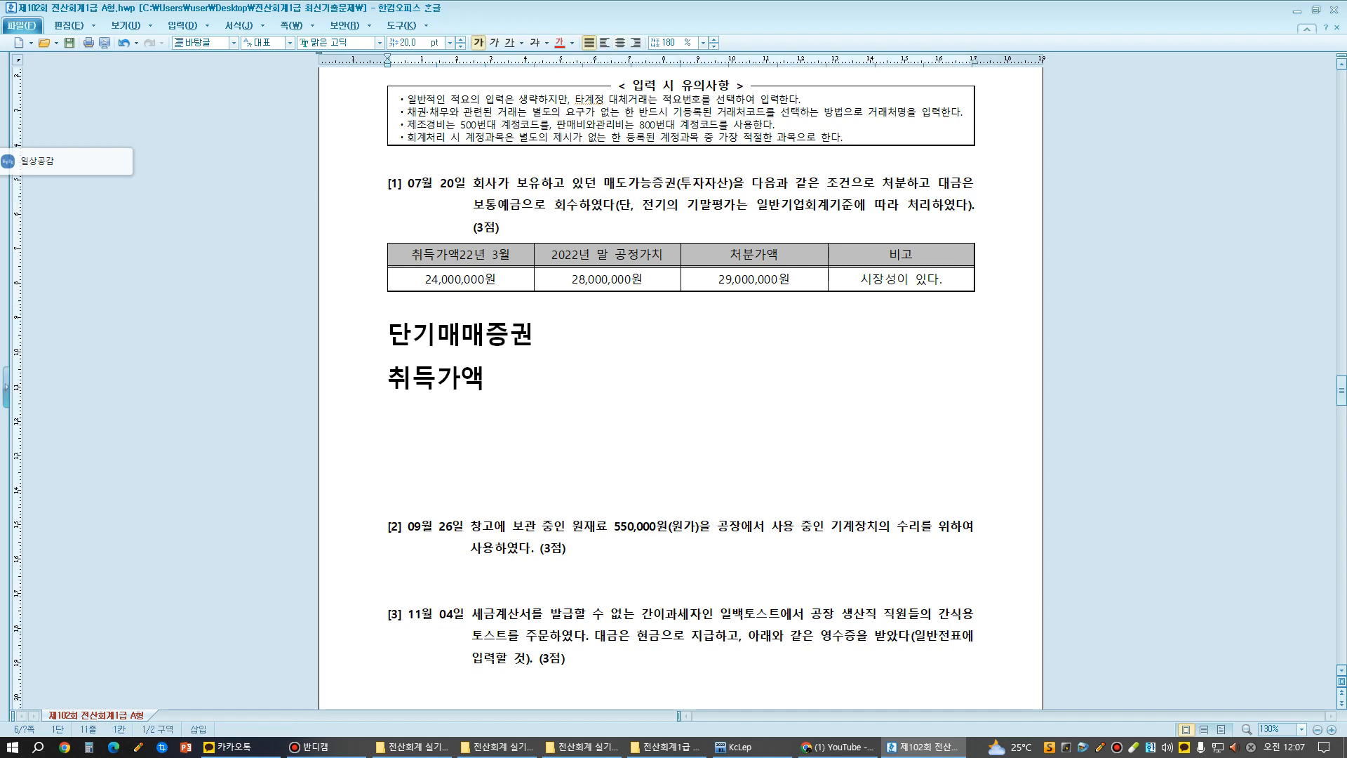
type("22년 ")
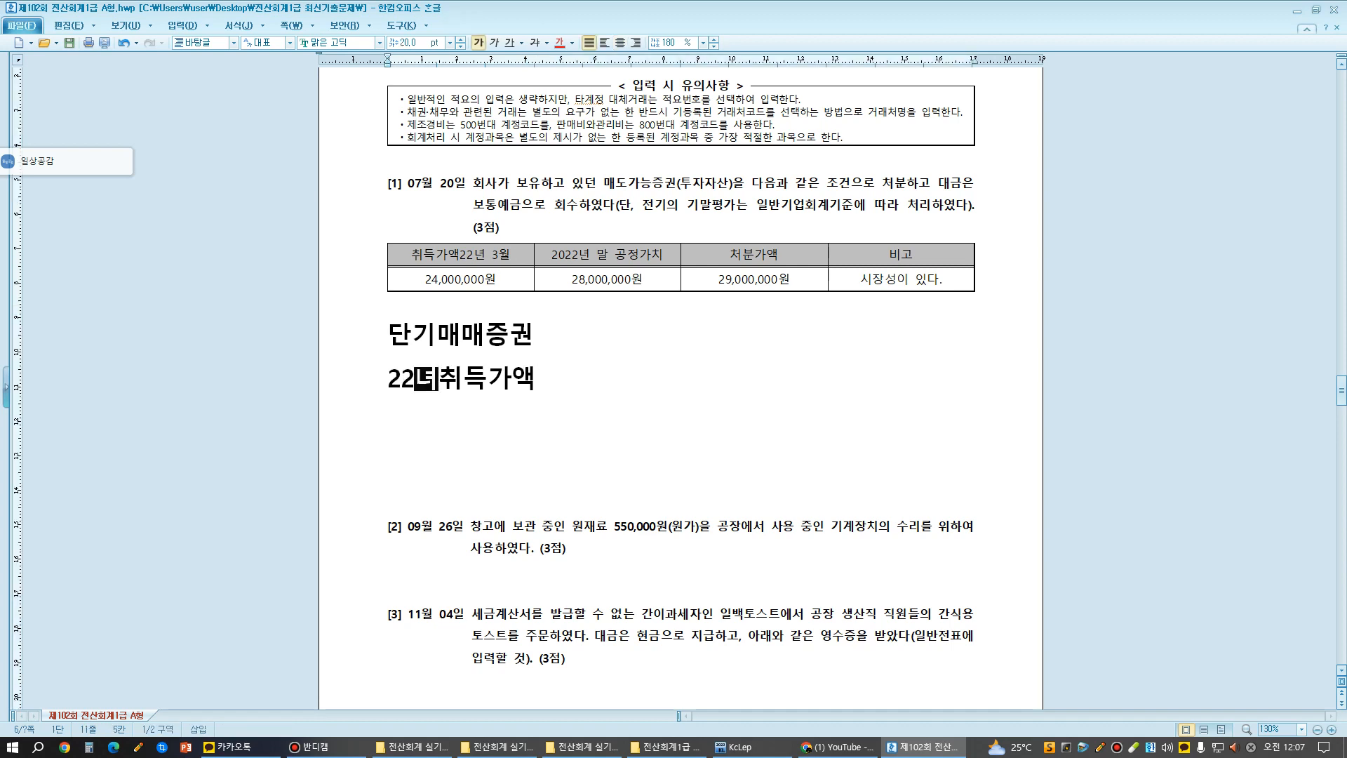
type("3월")
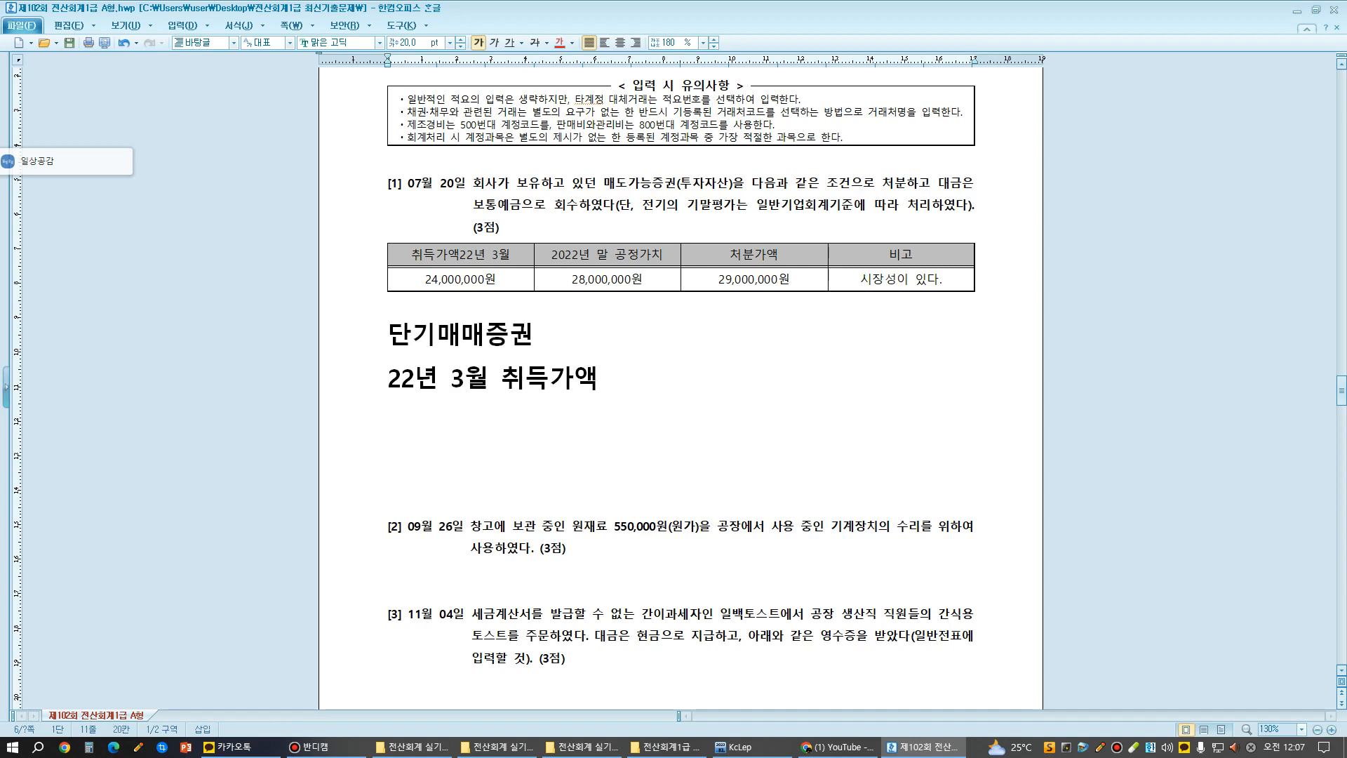
key("End")
type("24,000,000")
- Add the acquisition journal entry "단.매 24,000,000 / 보통예금 24,000,000" on a new line
key("Return")
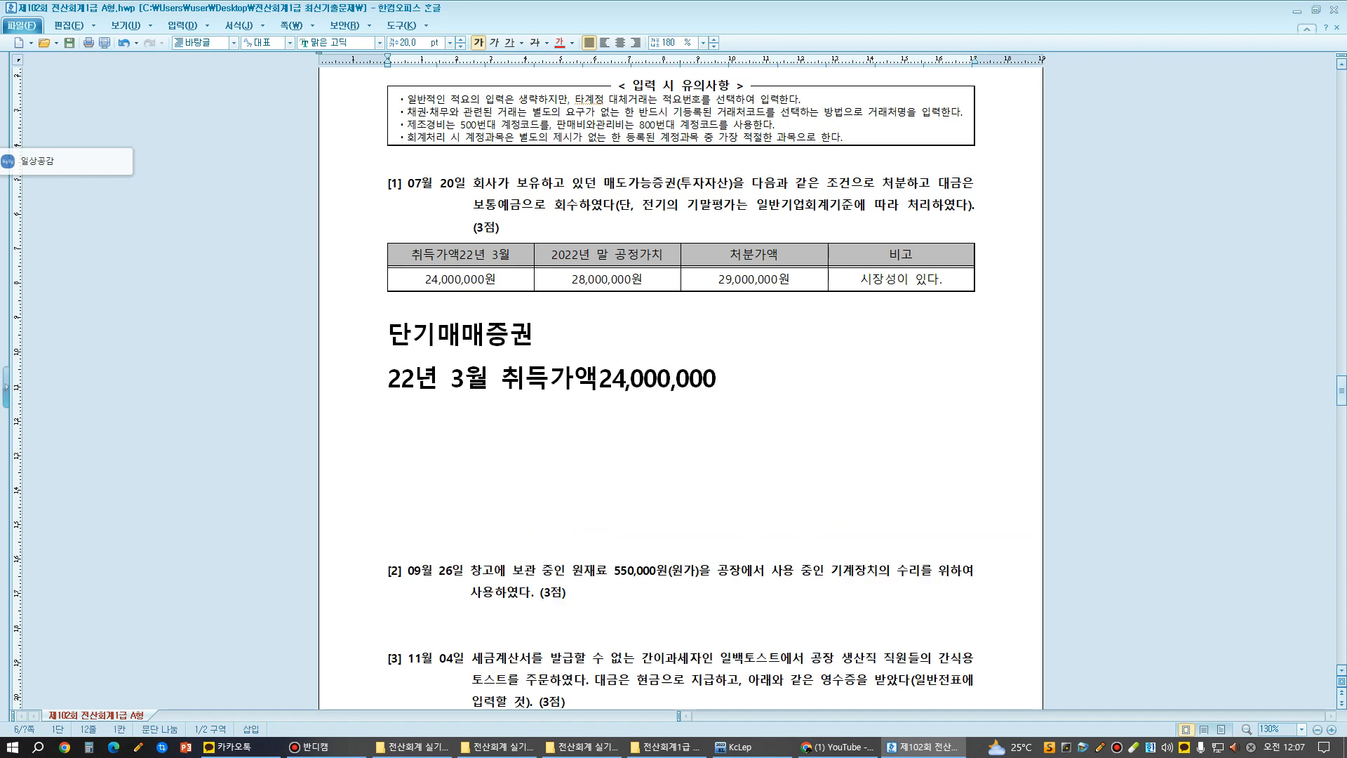
type("단")
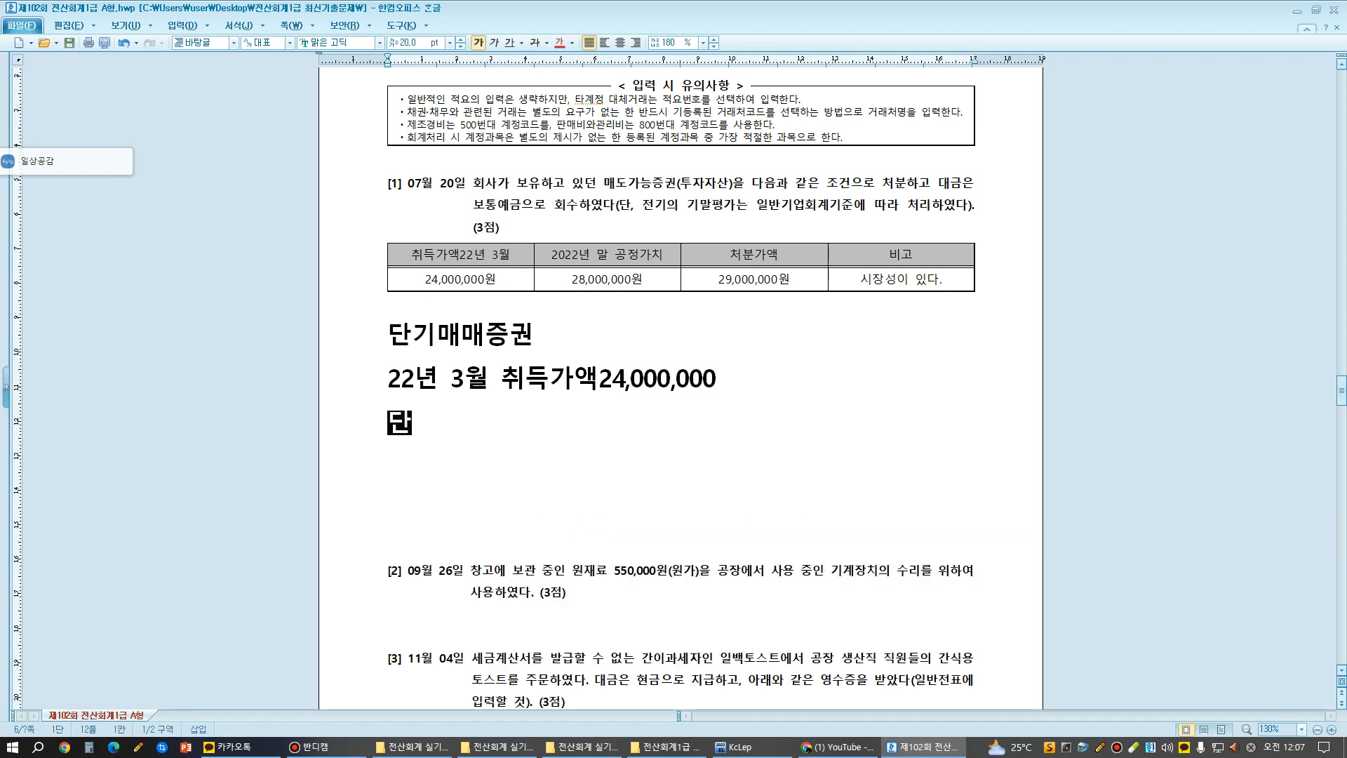
type(".매 24,000,000")
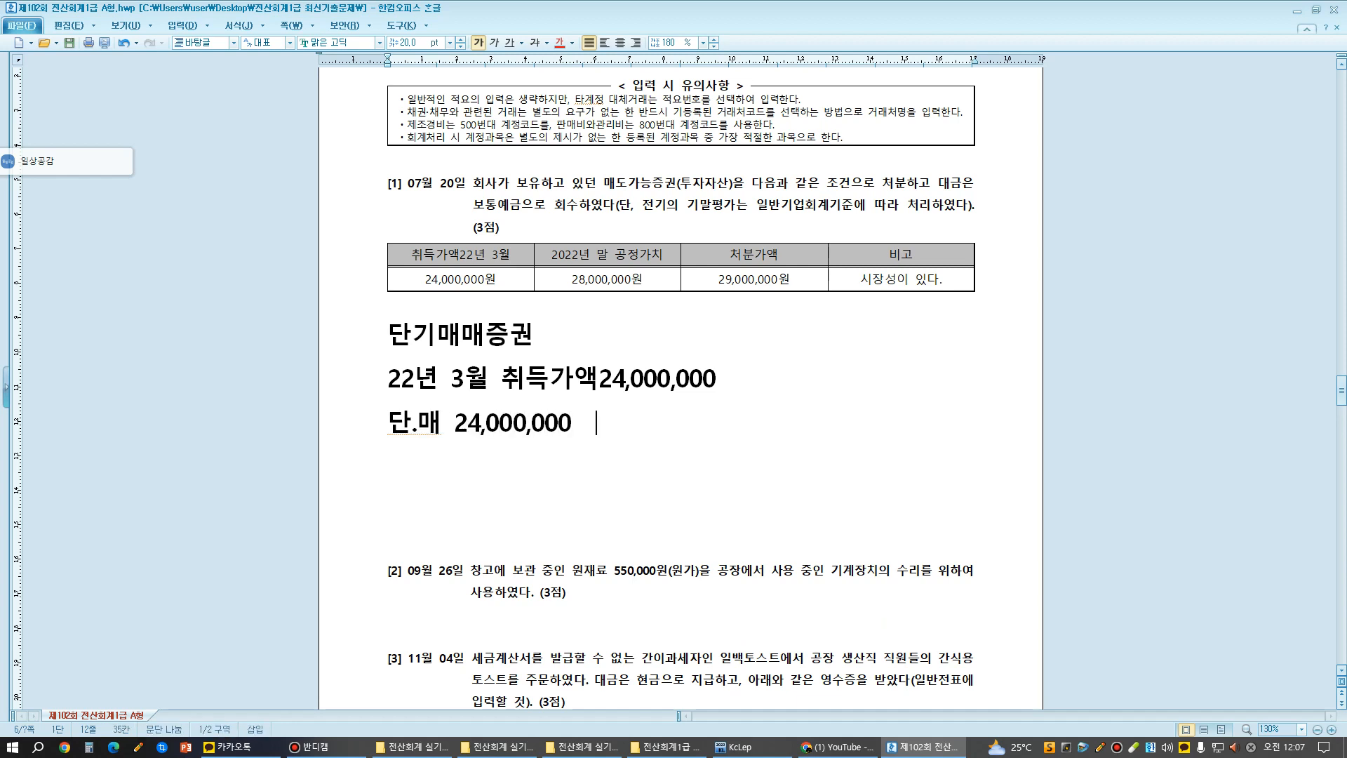
type("  / 보통")
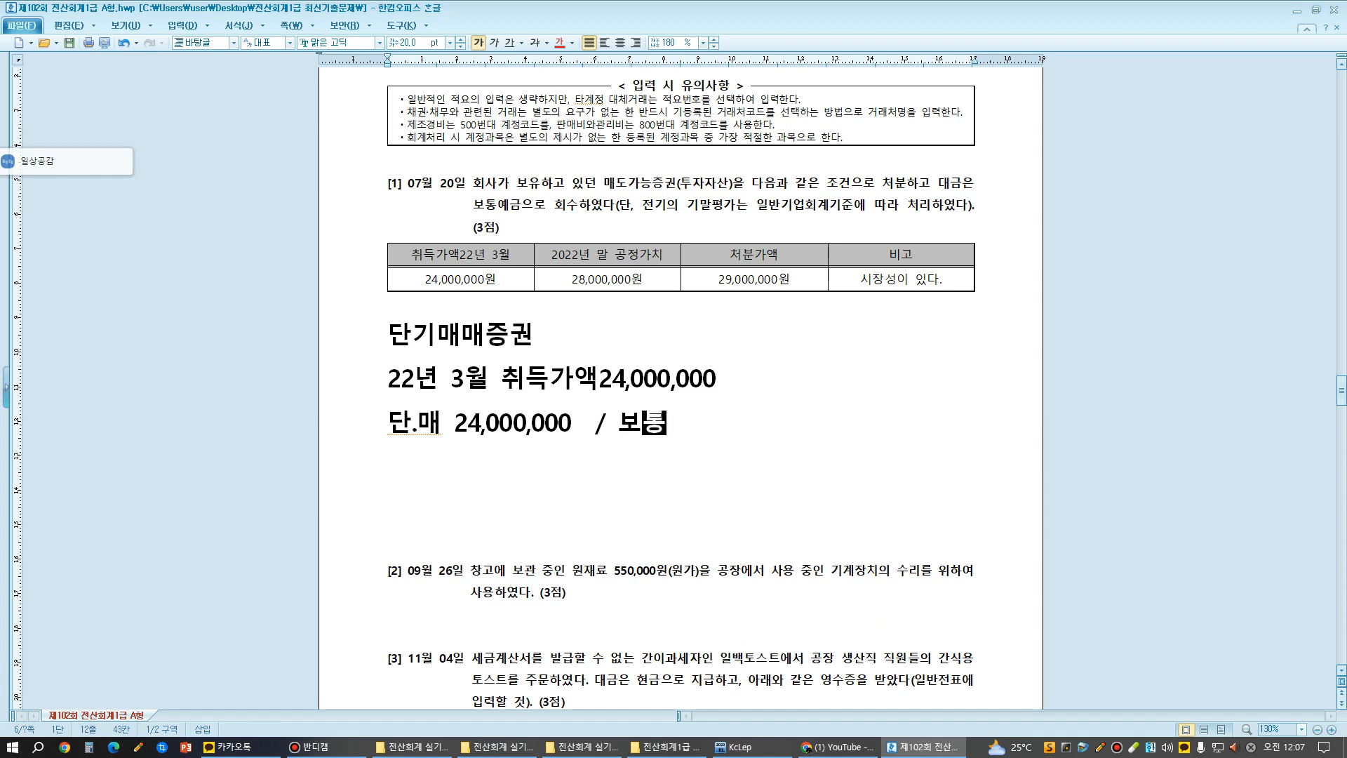
type("예금 24")
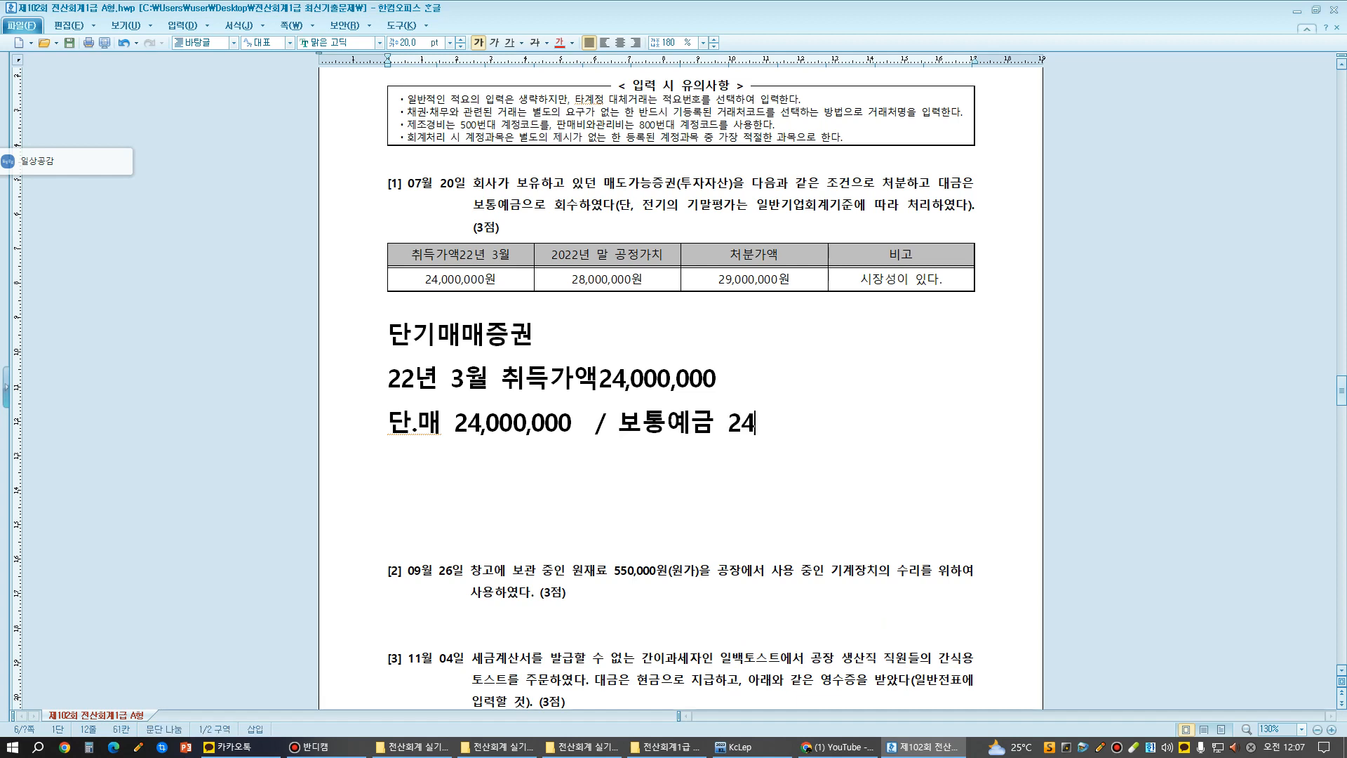
type(",000,000")
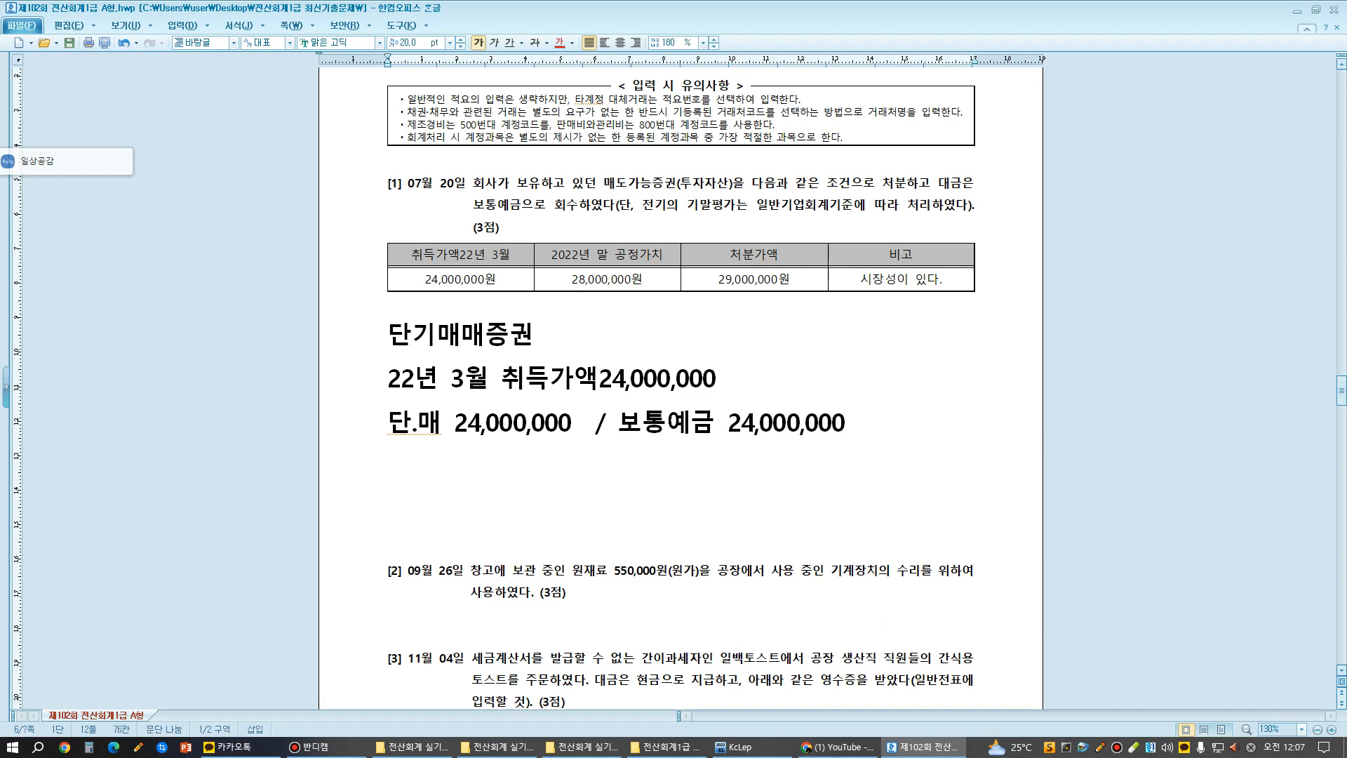
- Add the line "22년 말 공정가치28,000,000" and separate it from the acquisition entry with a blank line
key("Return")
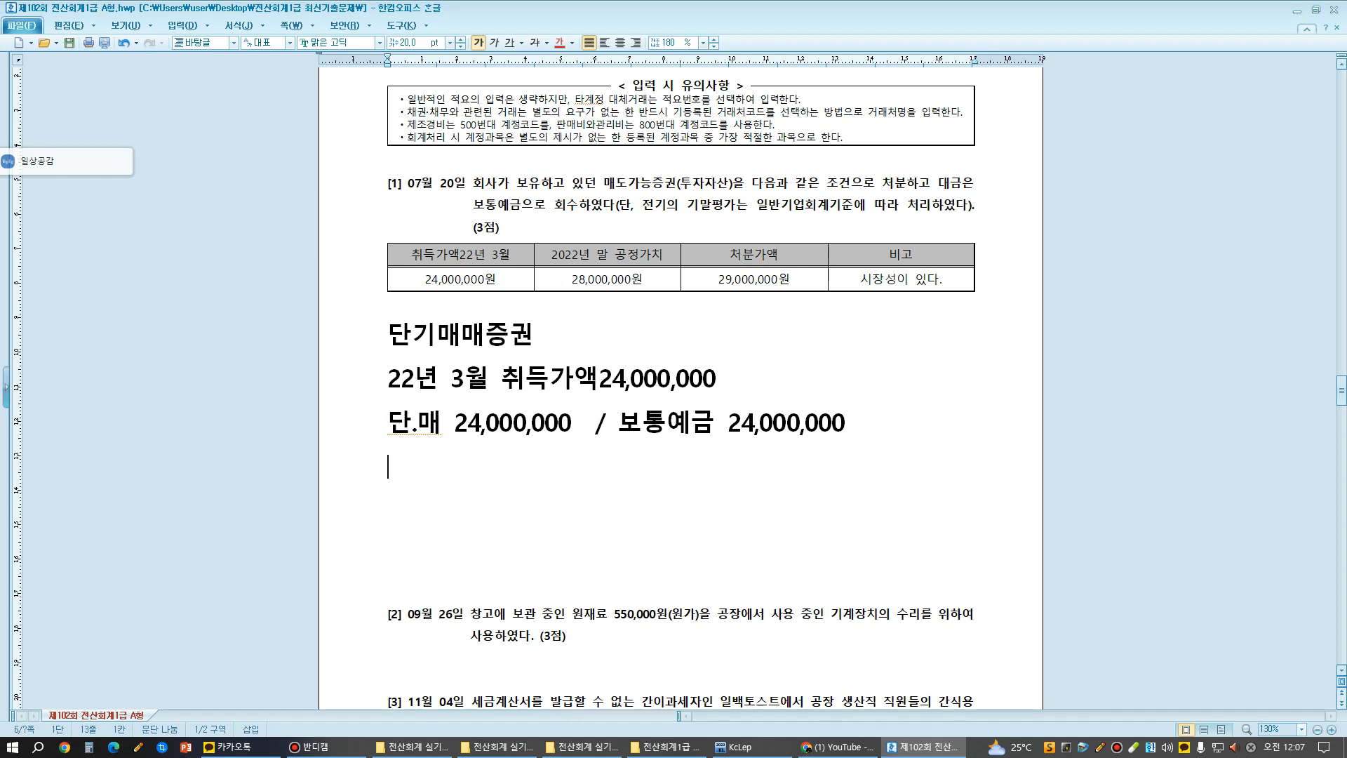
type("22년")
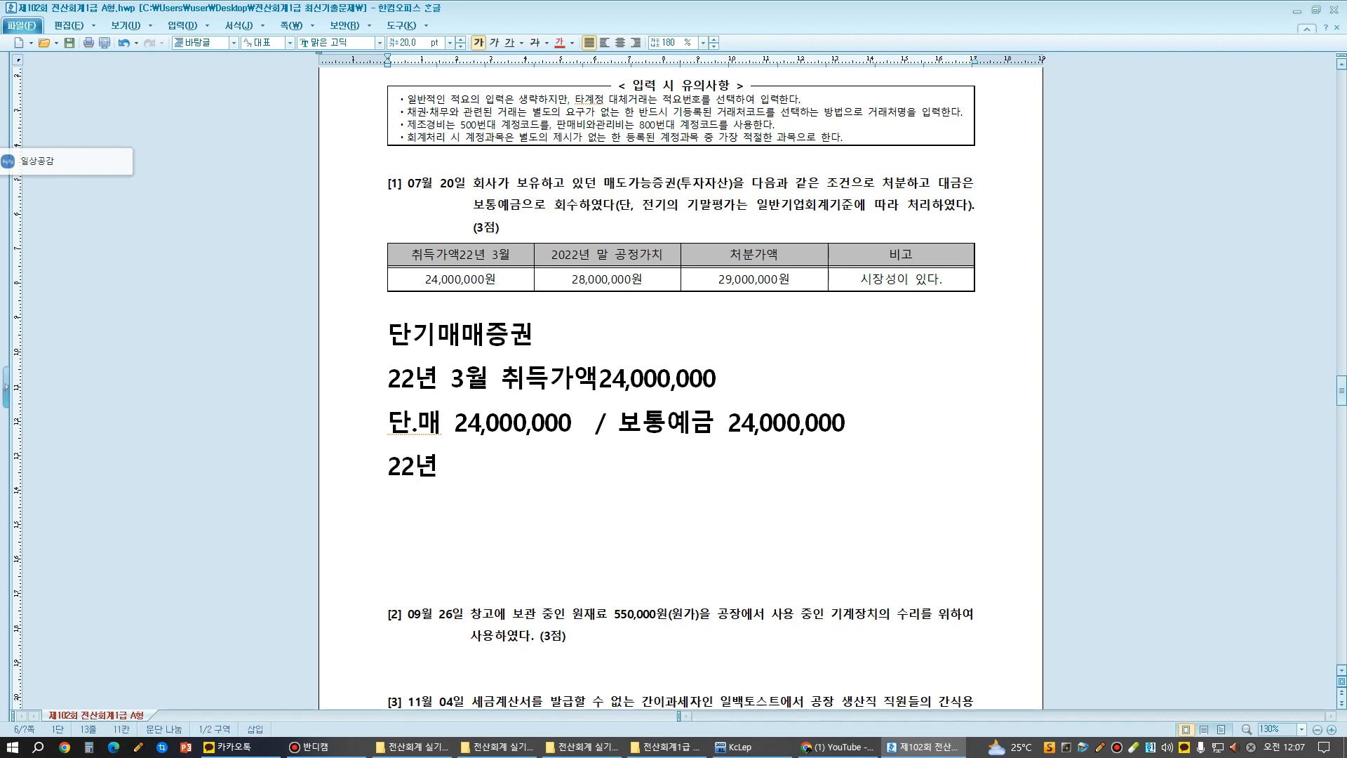
type("  말  공정가치")
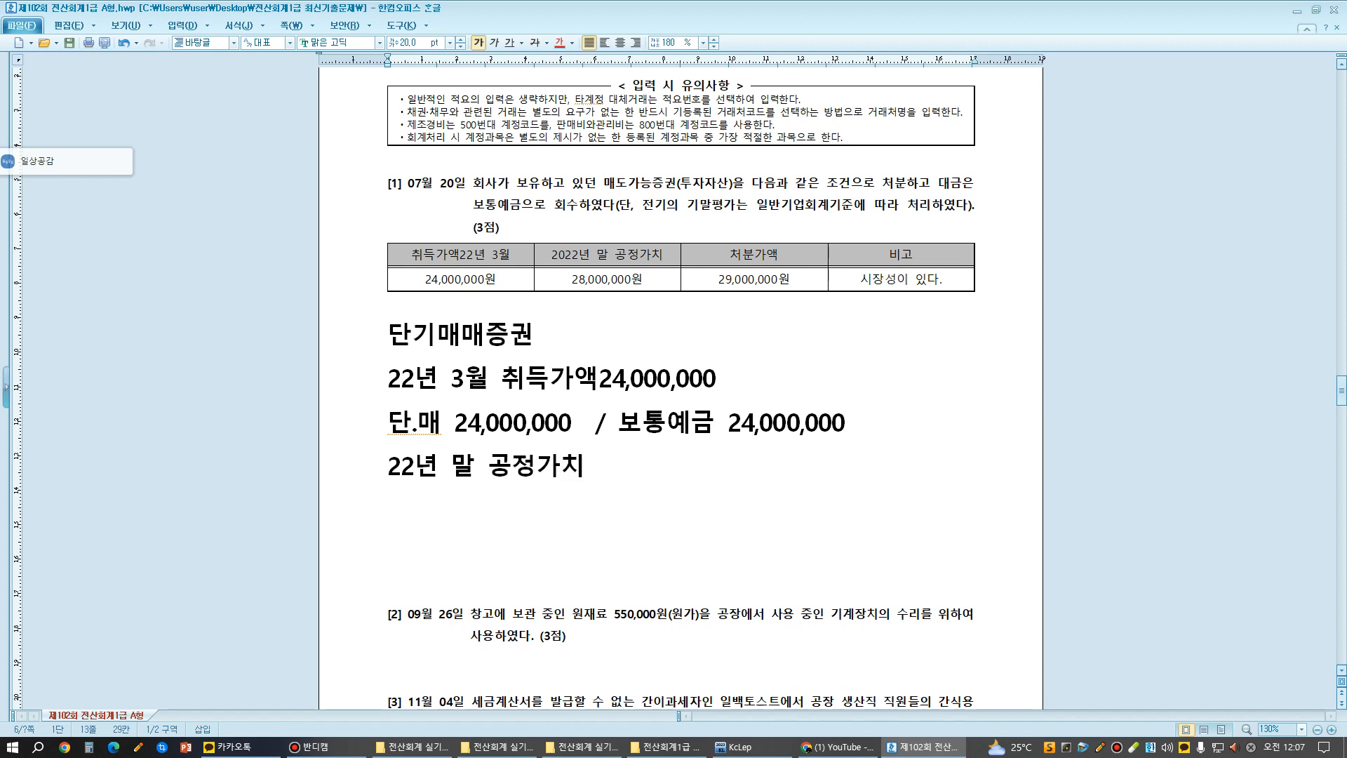
type("28,000,000")
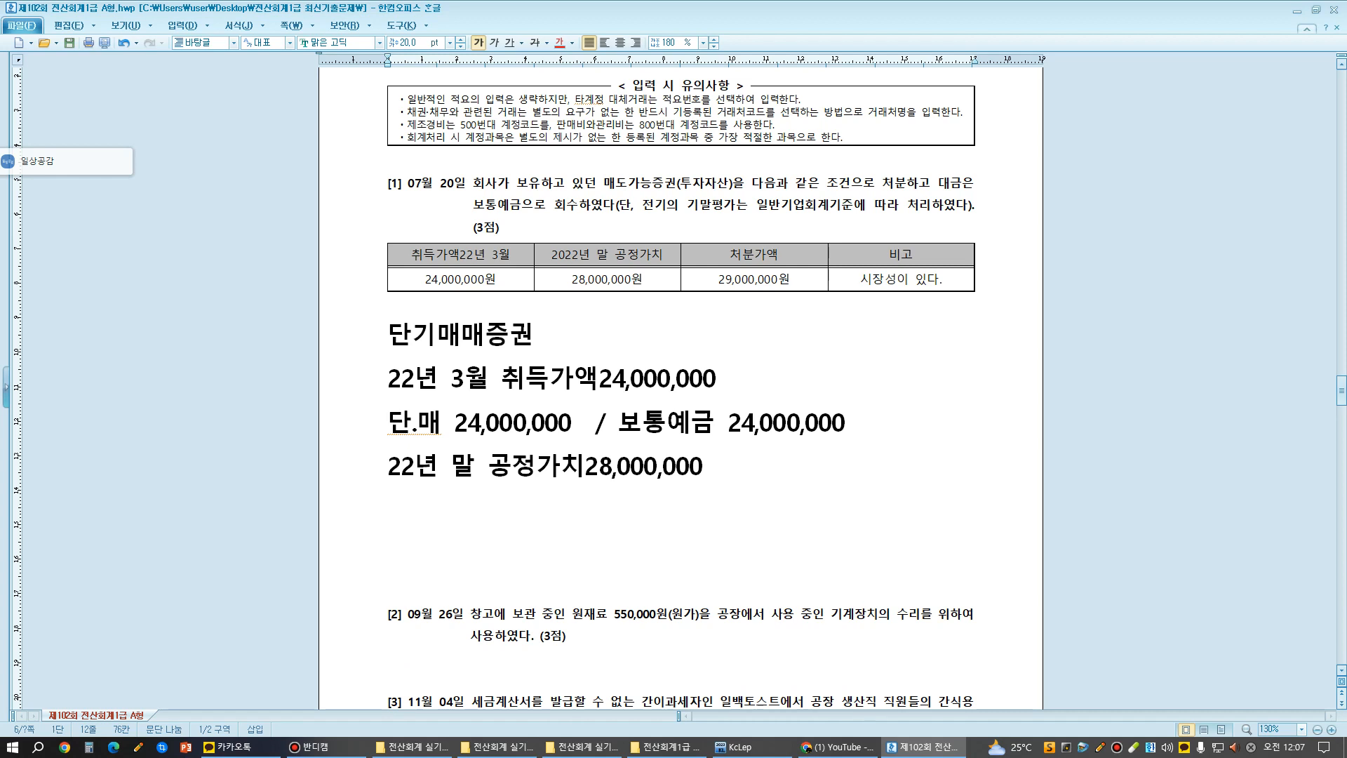
key("Return")
scroll(681, 379, "down", 3)
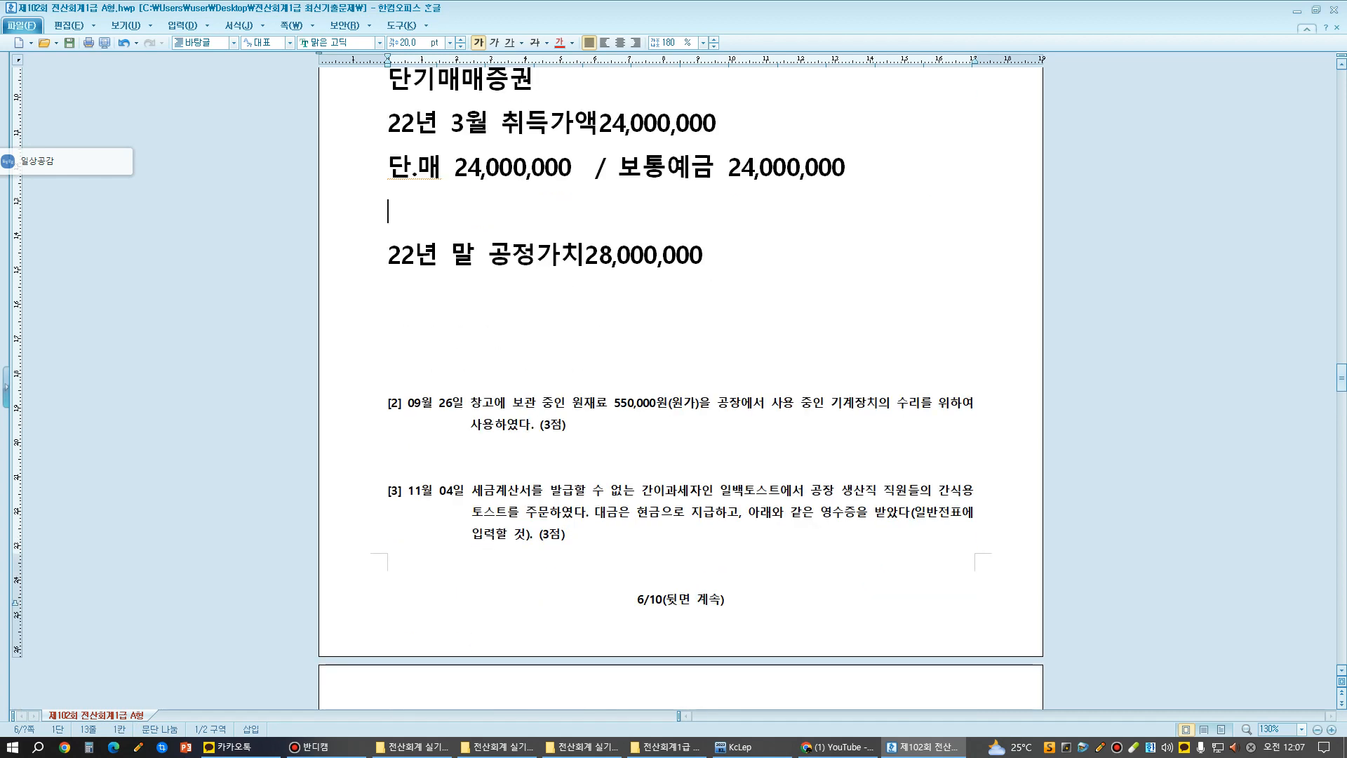
- Add the valuation entry "단.매 4,000,000 / 단기매매증권평가이익4,00,000" below the year-end fair value line
left_click(704, 255)
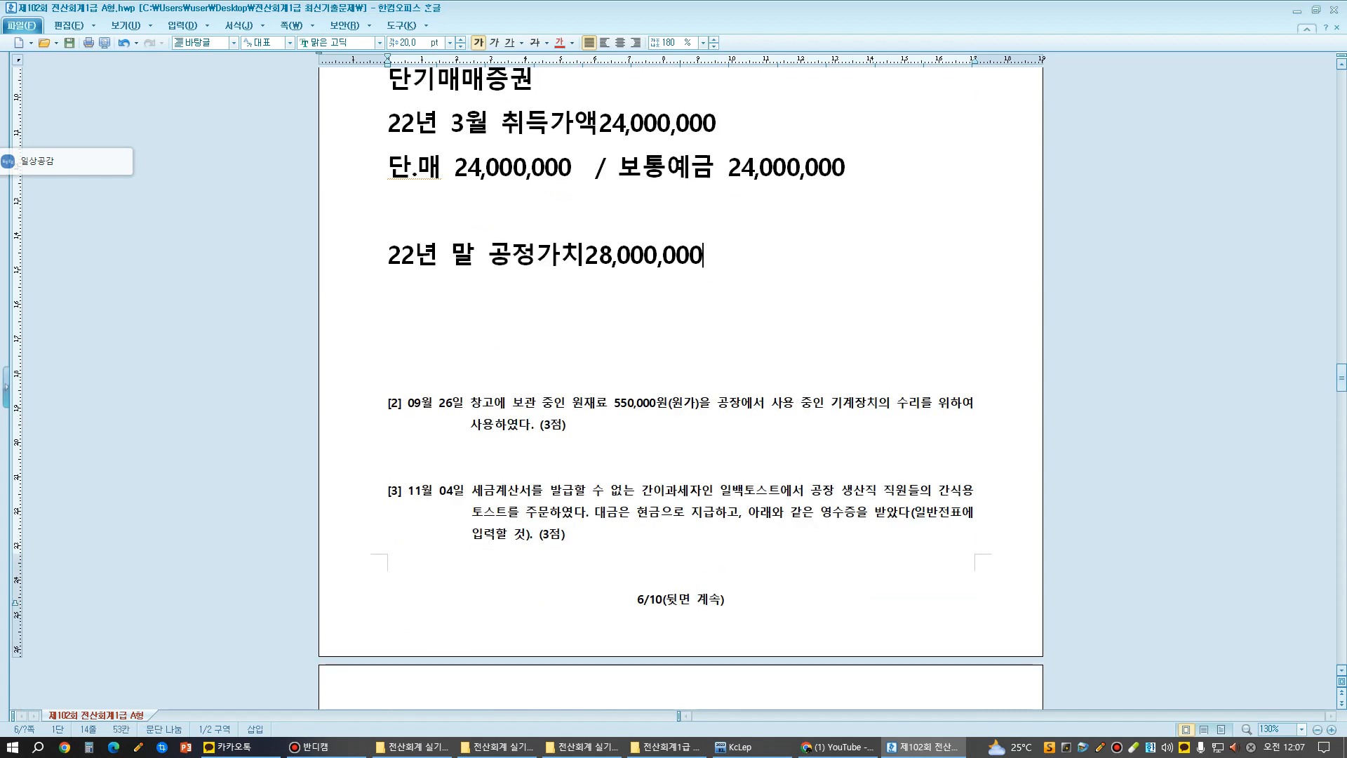
key("Return")
type("단")
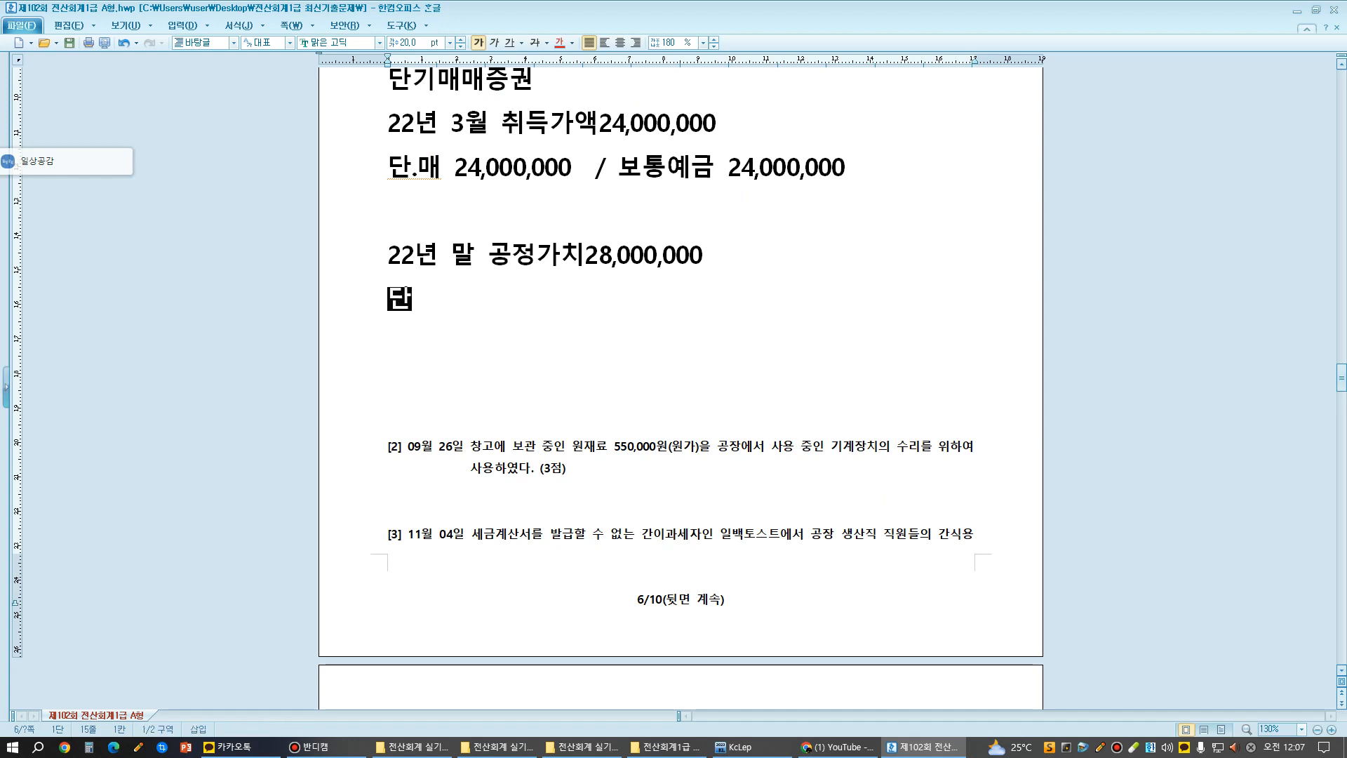
type(".매  4,0")
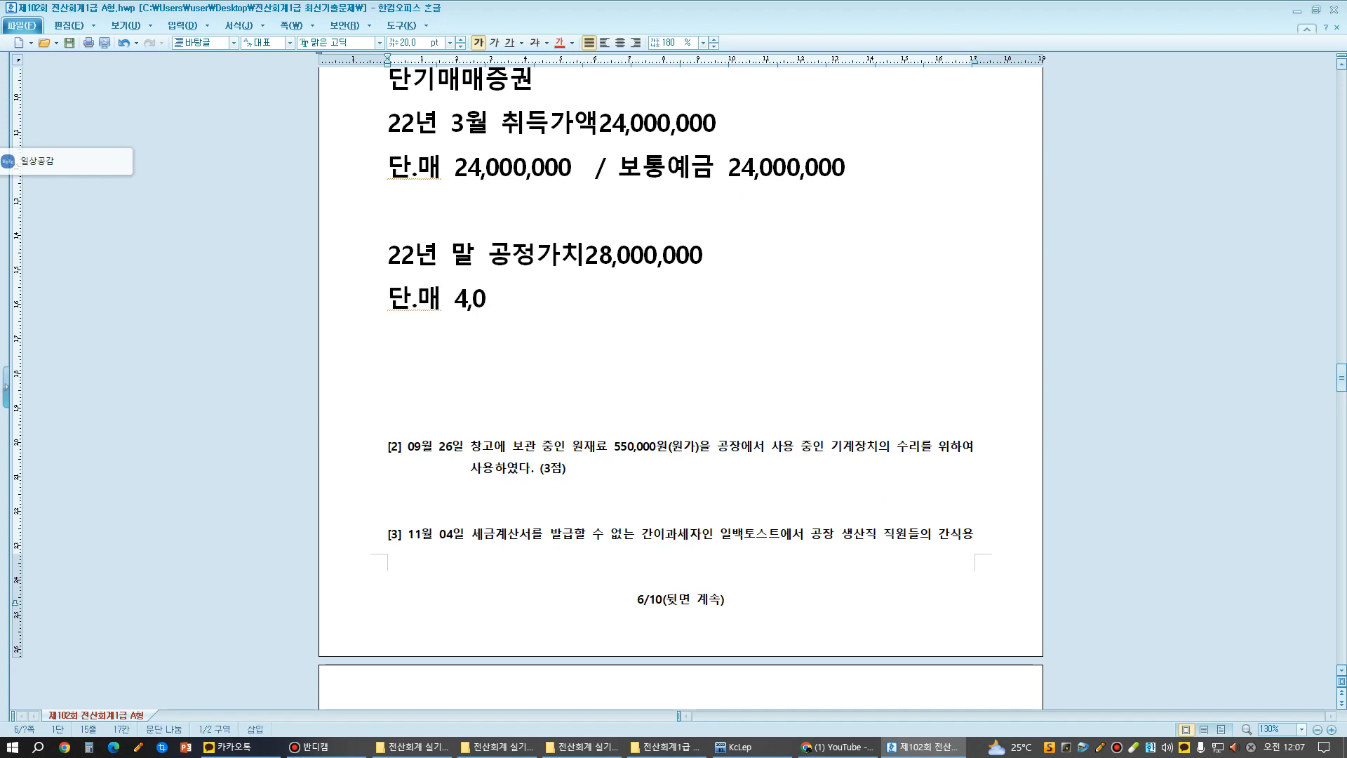
type("00,000 / ")
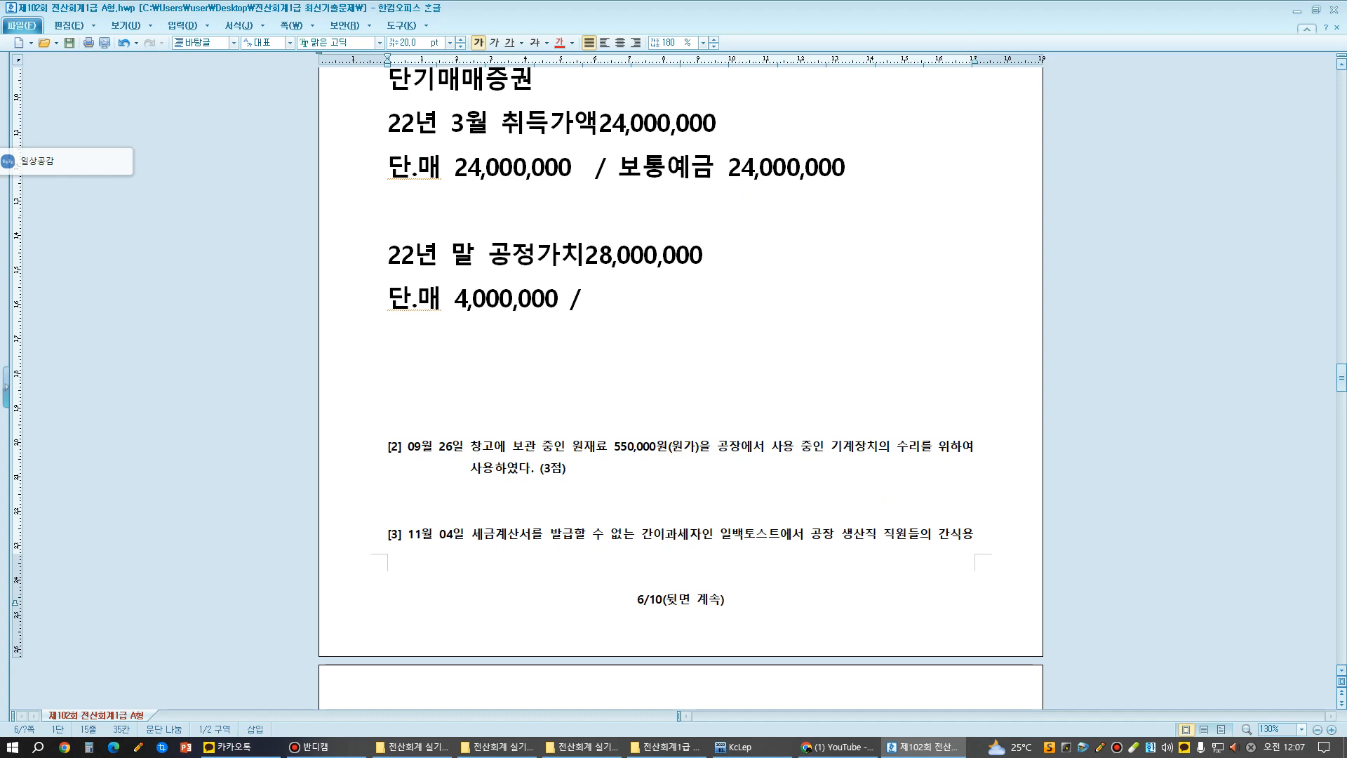
type("단")
type("기")
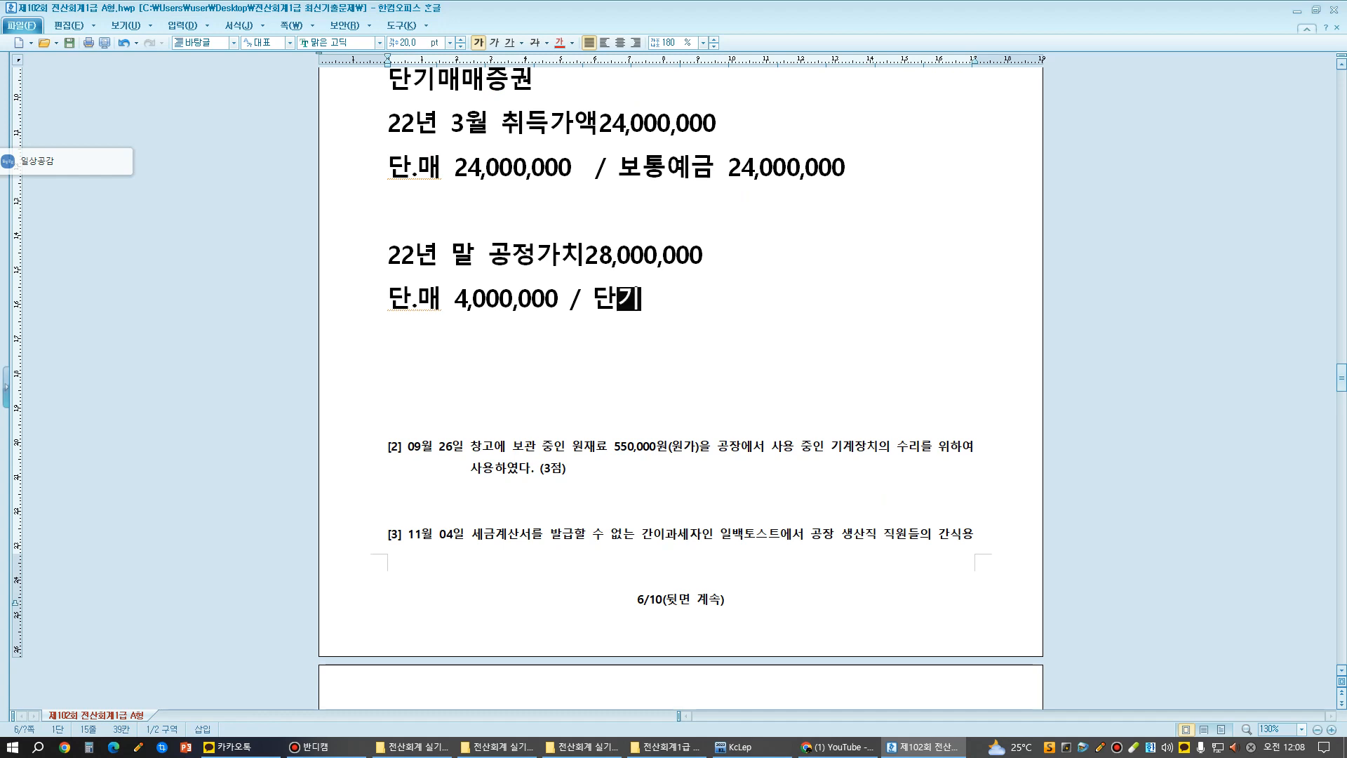
type("매매증권평")
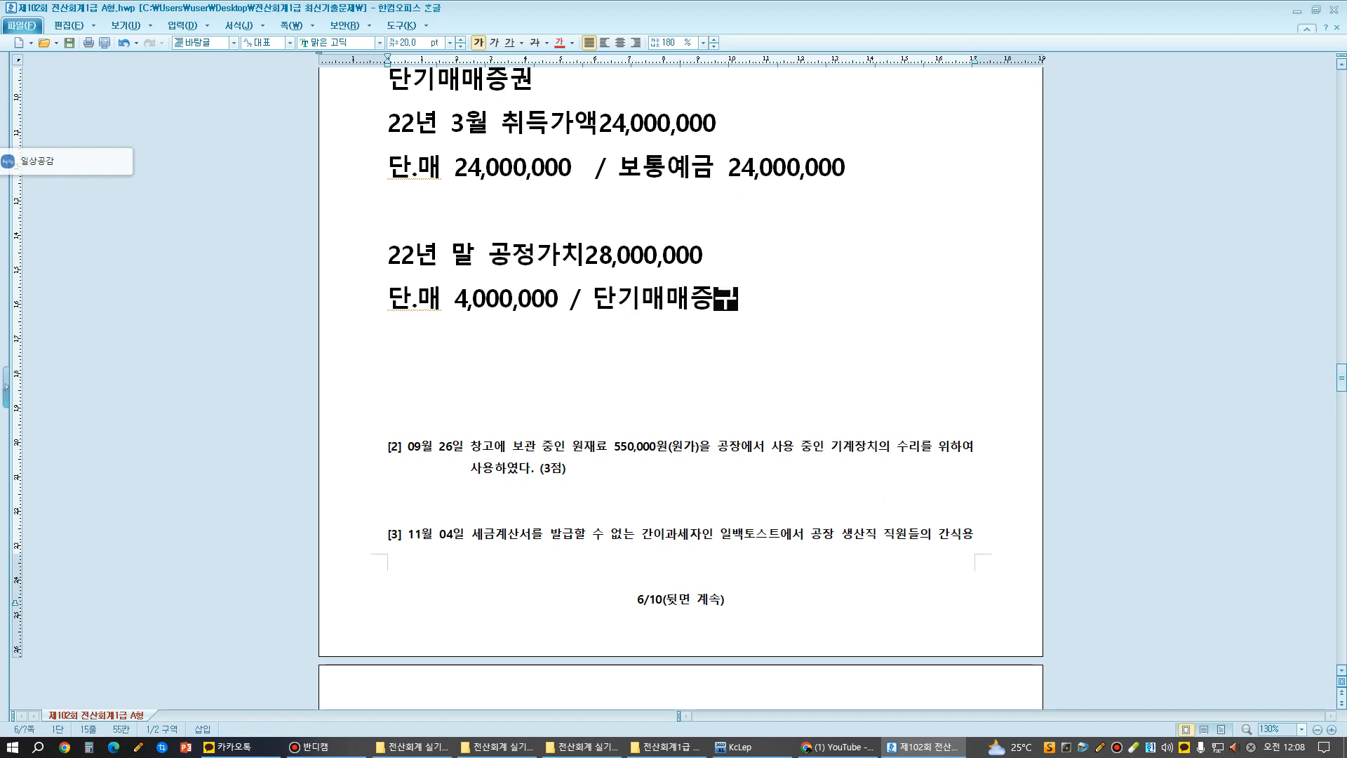
type("가이익")
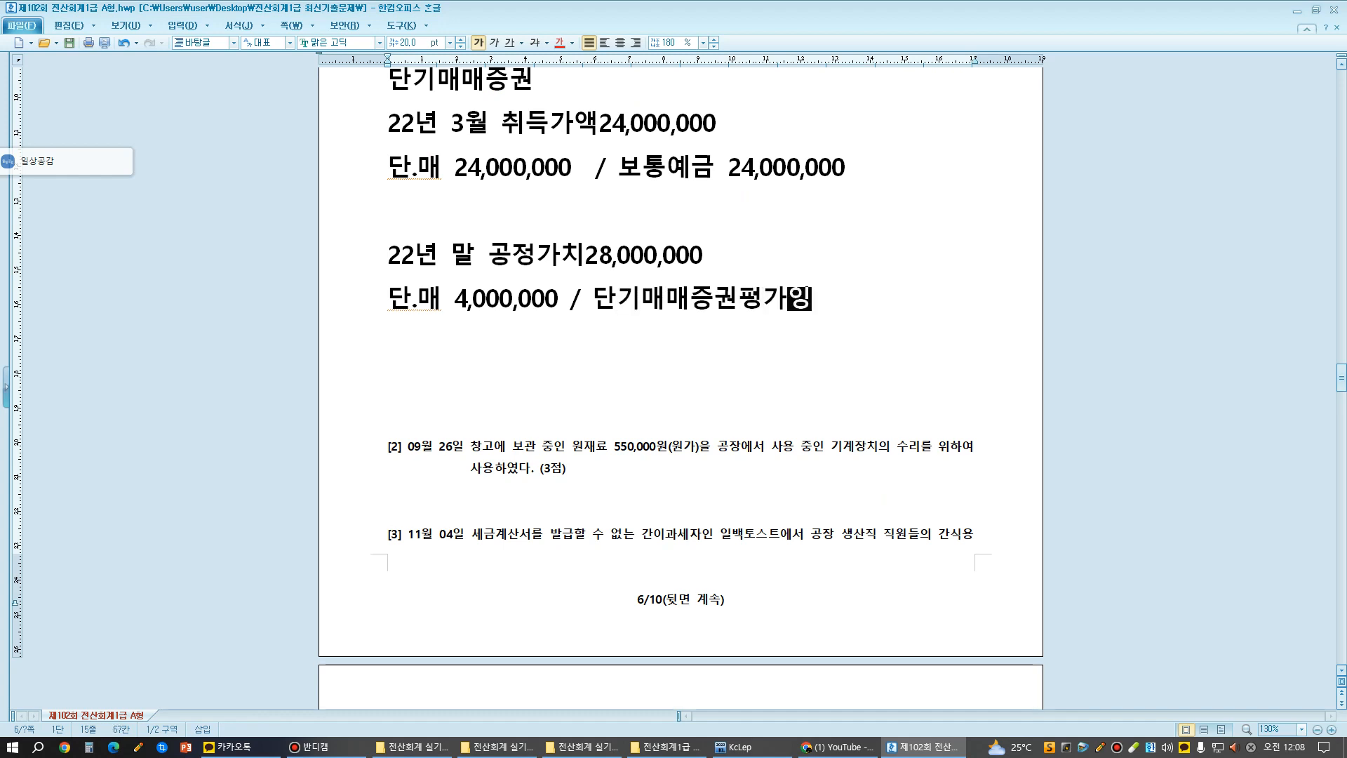
type("4,00,000")
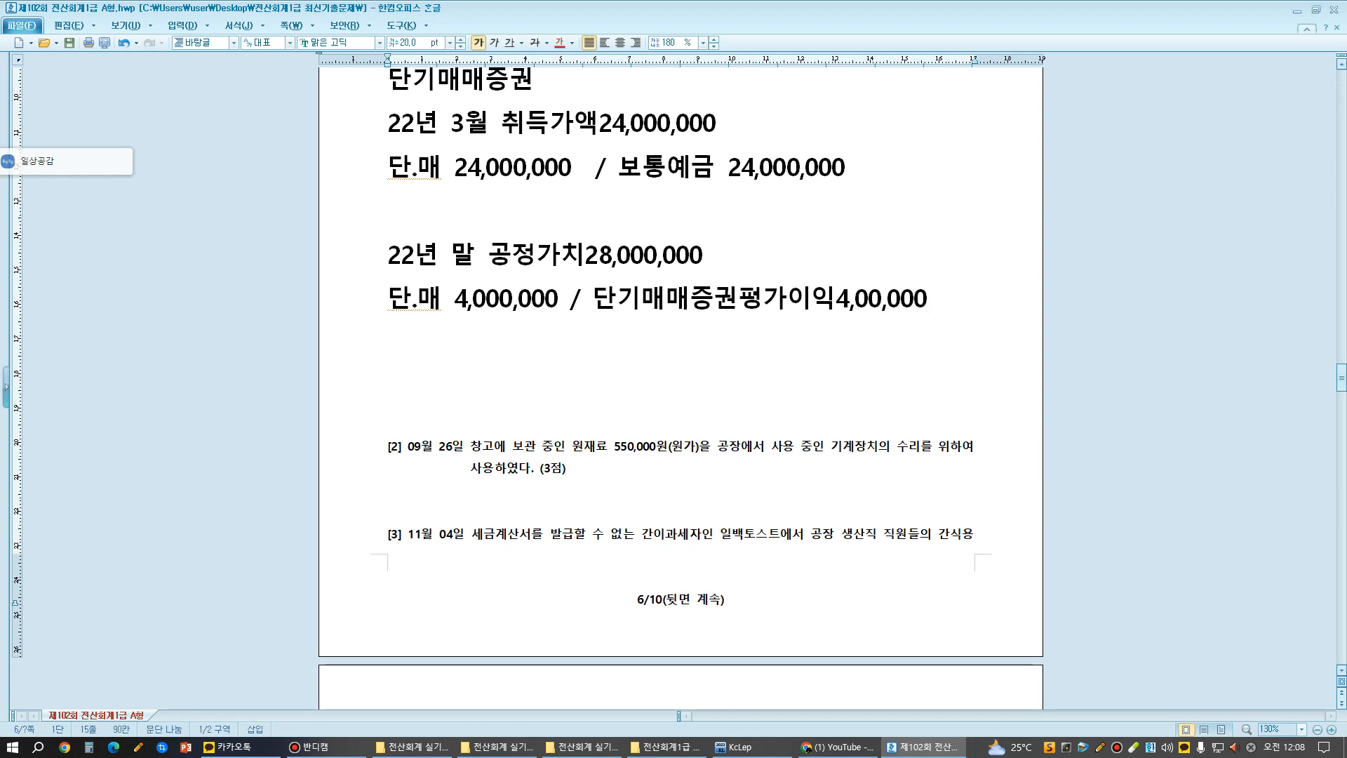
- Correct the valuation gain amount to 4,000,000 and add the note "(손익계산서)" beneath 단기매매증권평가이익
left_click(869, 300)
type("0")
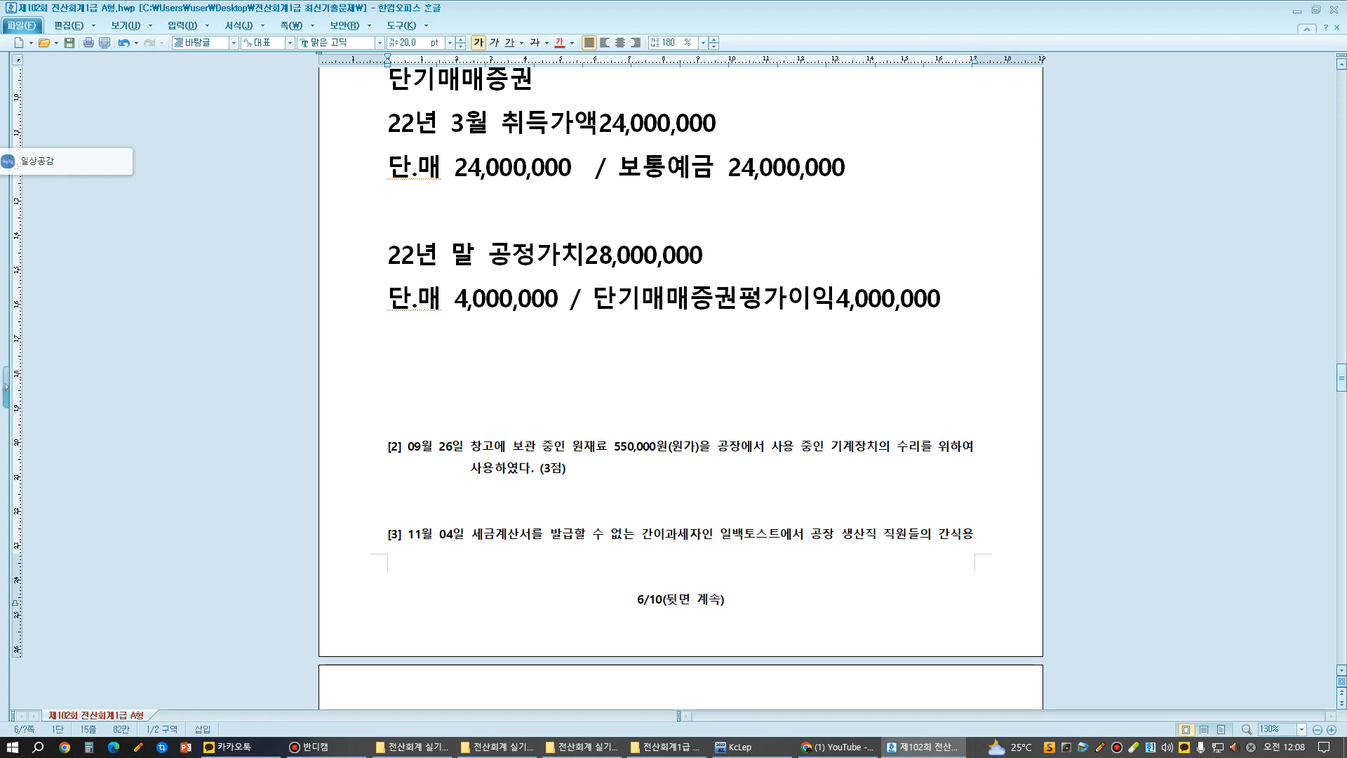
left_click(941, 299)
key("Return")
type("(")
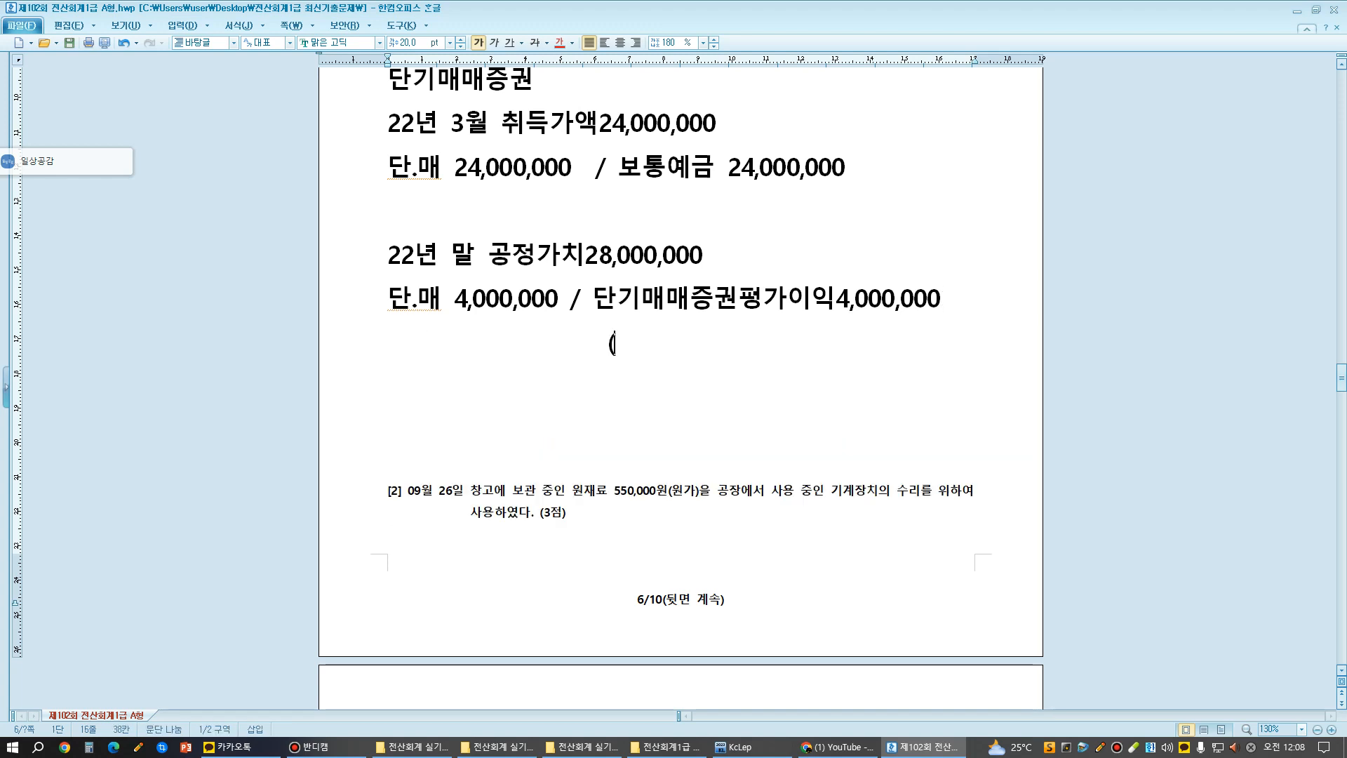
type("손익")
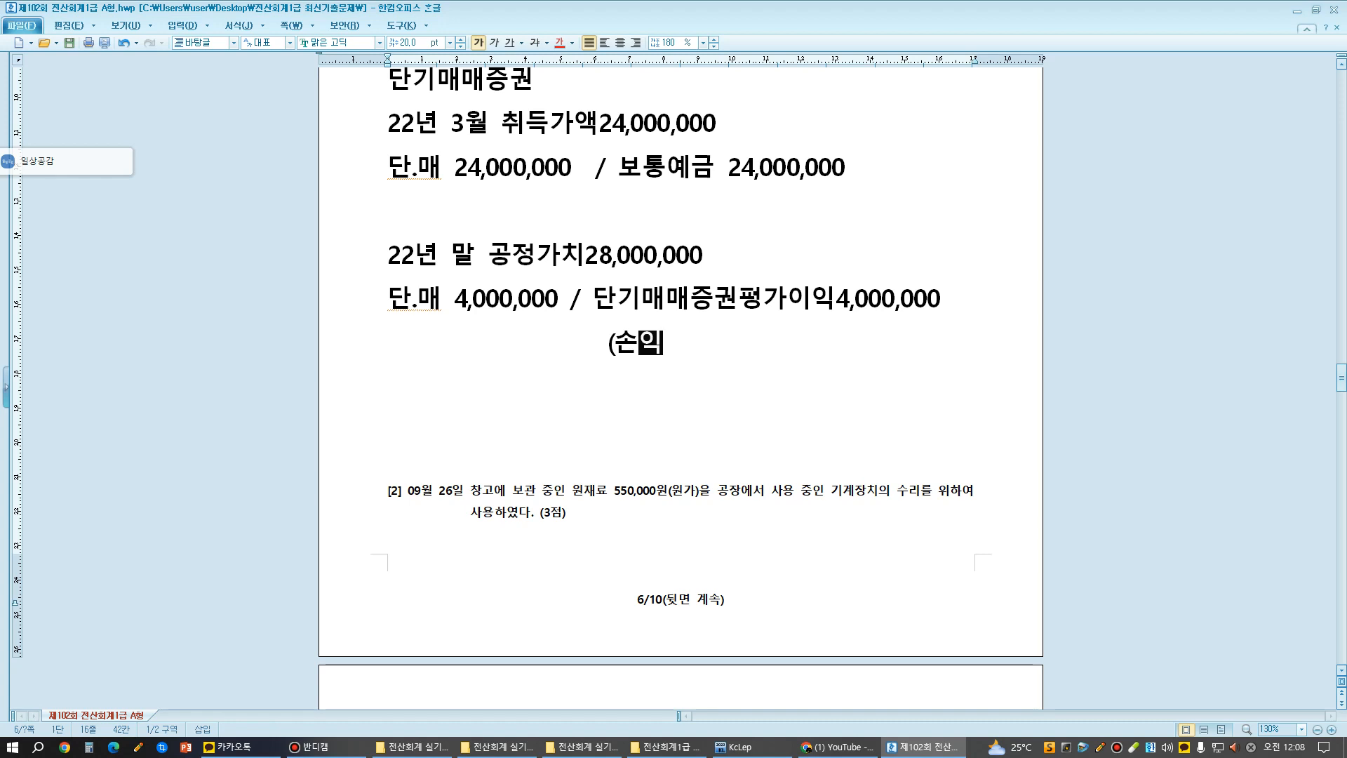
type("계산서")
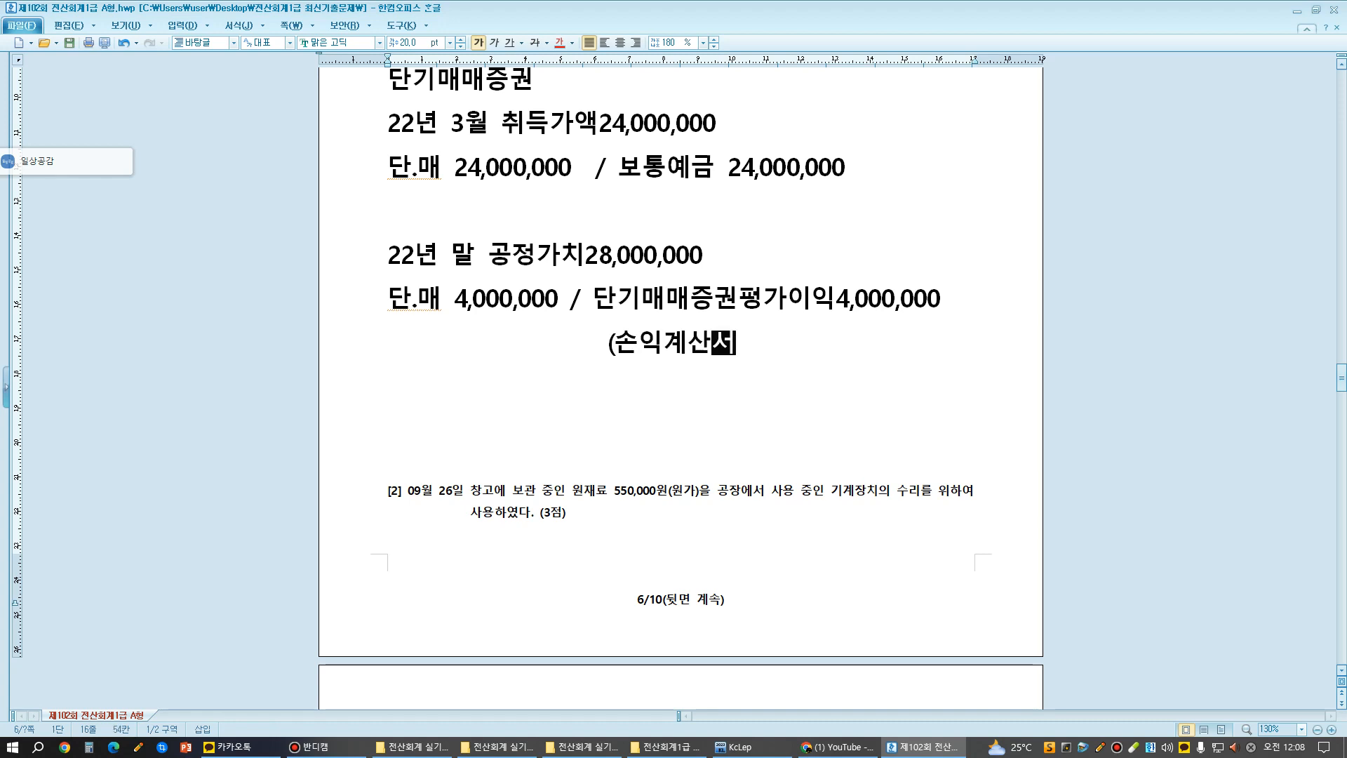
type(")")
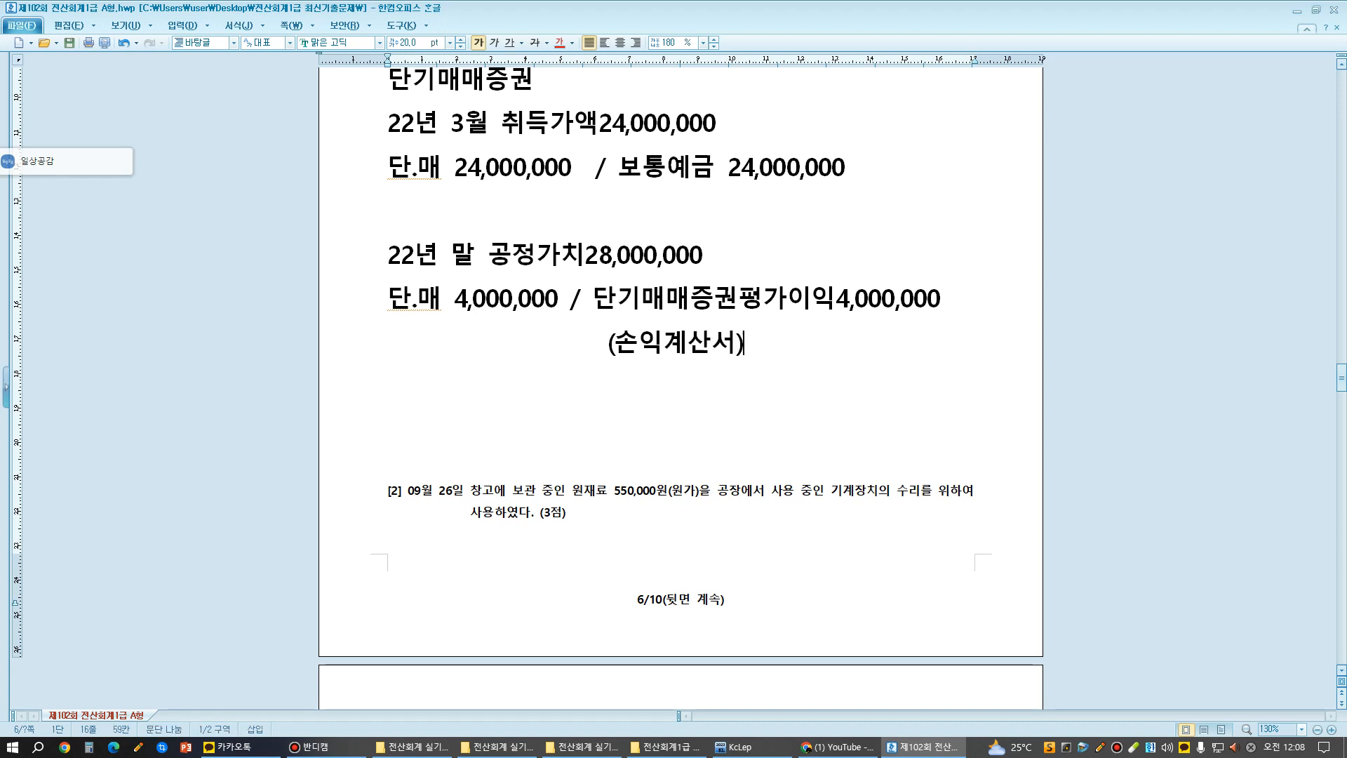
- Add the disposal line "23년 7.20 처분가액 29,000,000" below the income statement note
scroll(681, 351, "up", 3)
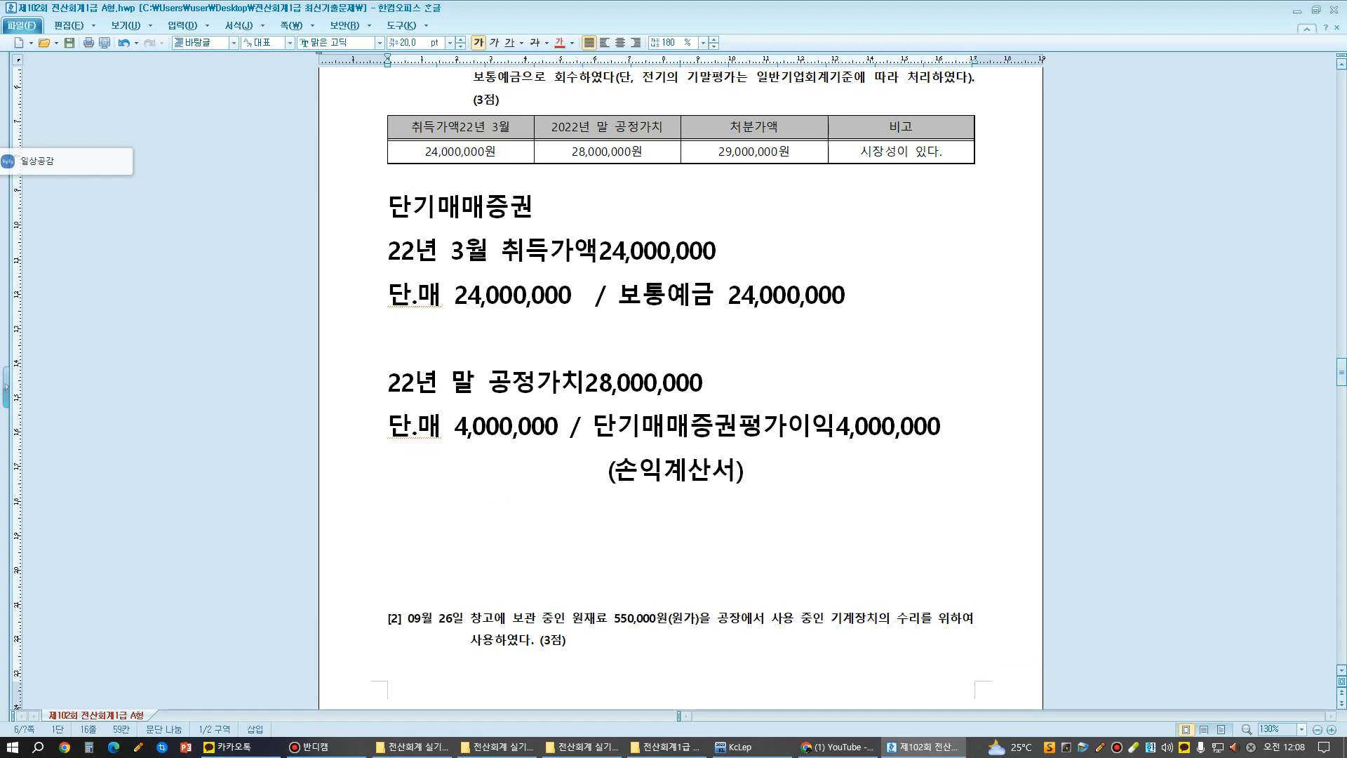
key("Return")
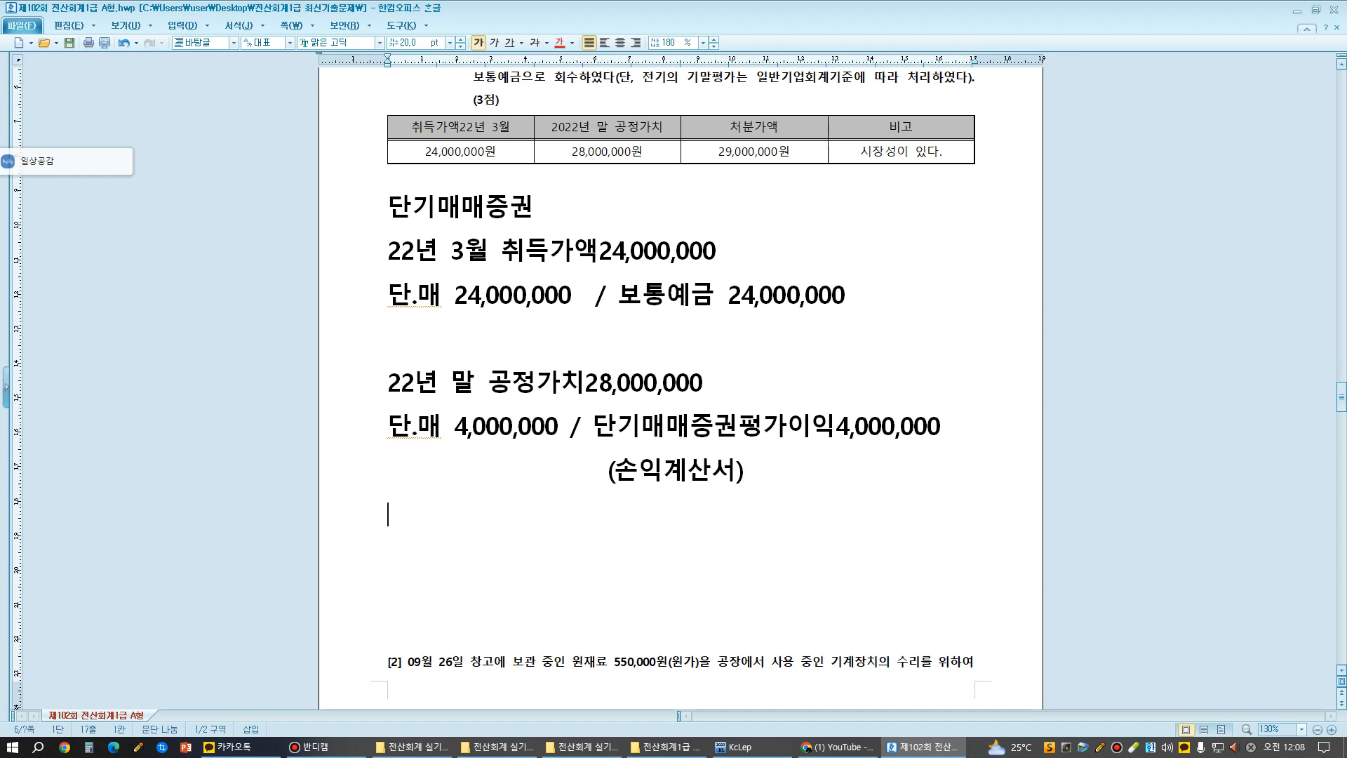
scroll(681, 350, "up", 3)
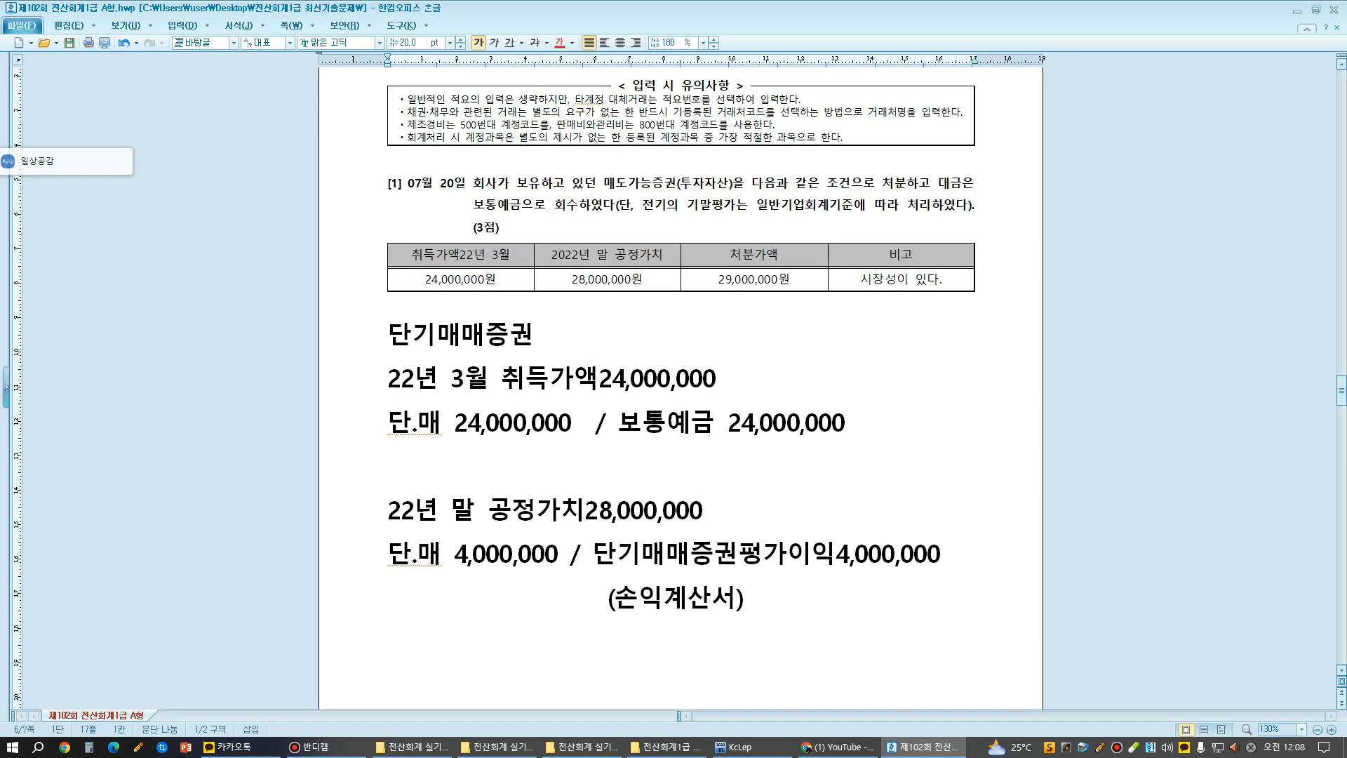
scroll(681, 350, "down", 6)
type("2")
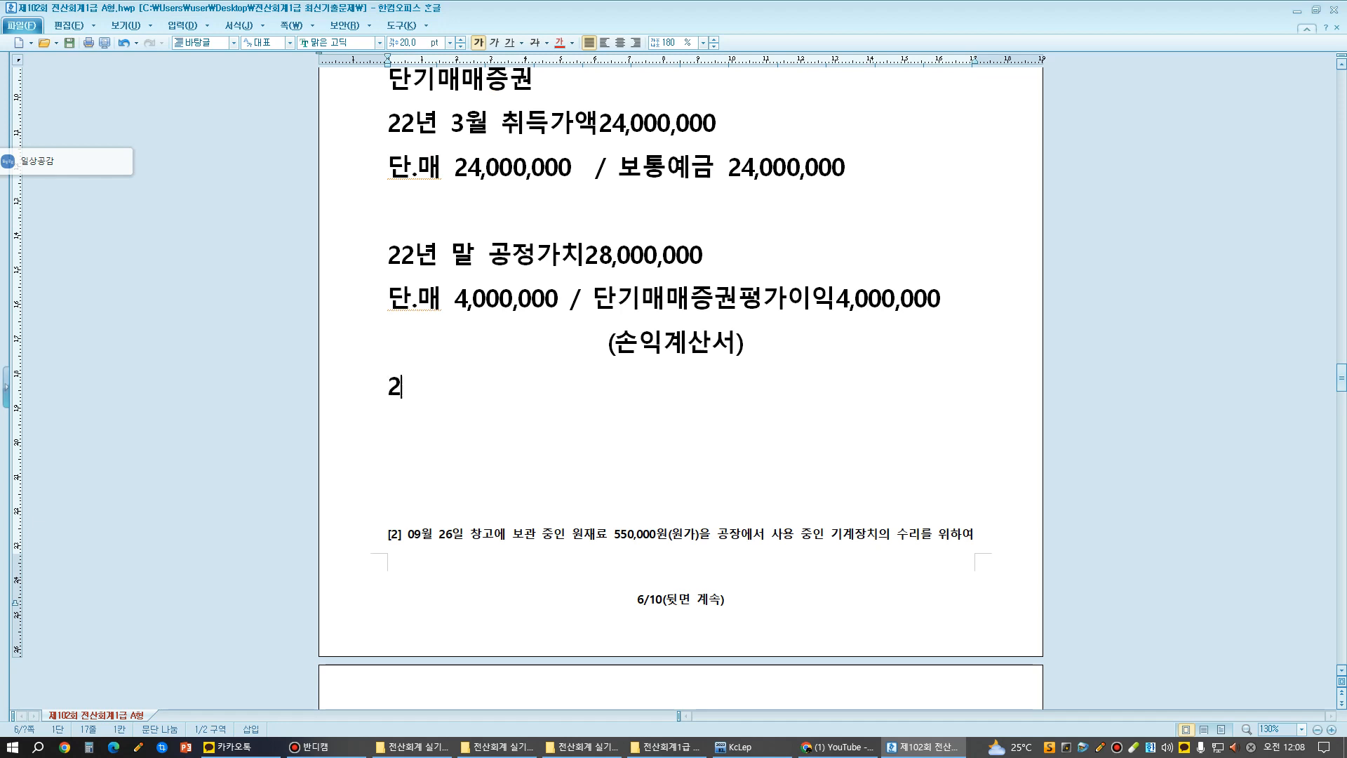
type("3녀ㄴ ")
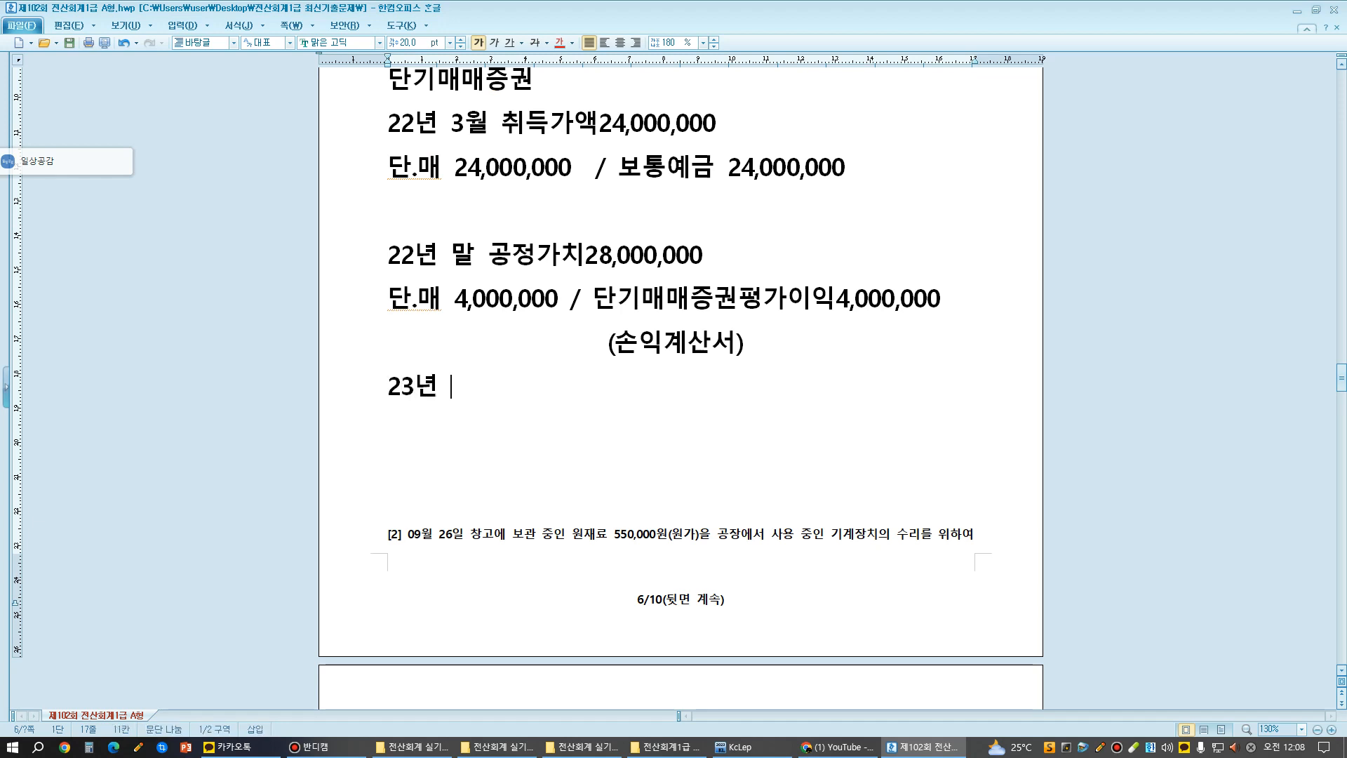
type("7.20 처분가액")
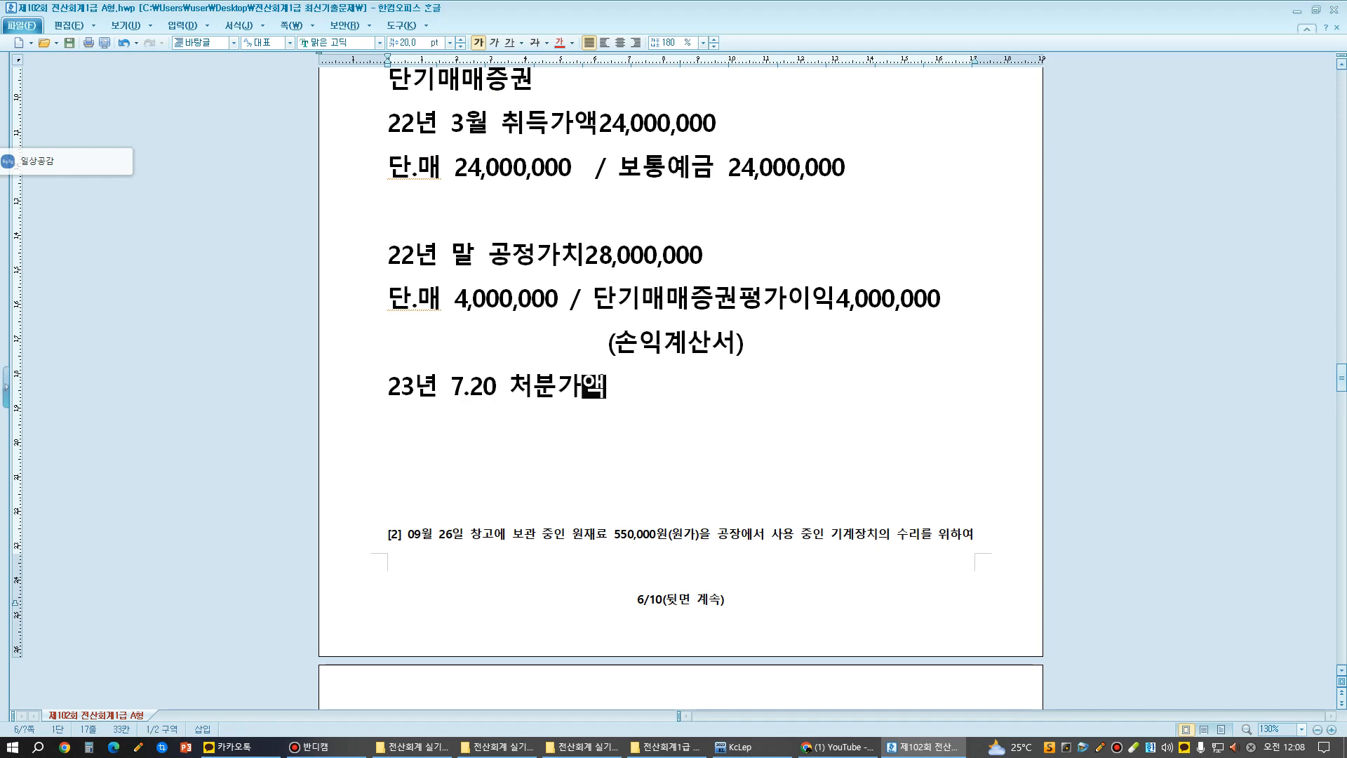
scroll(680, 386, "up", 3)
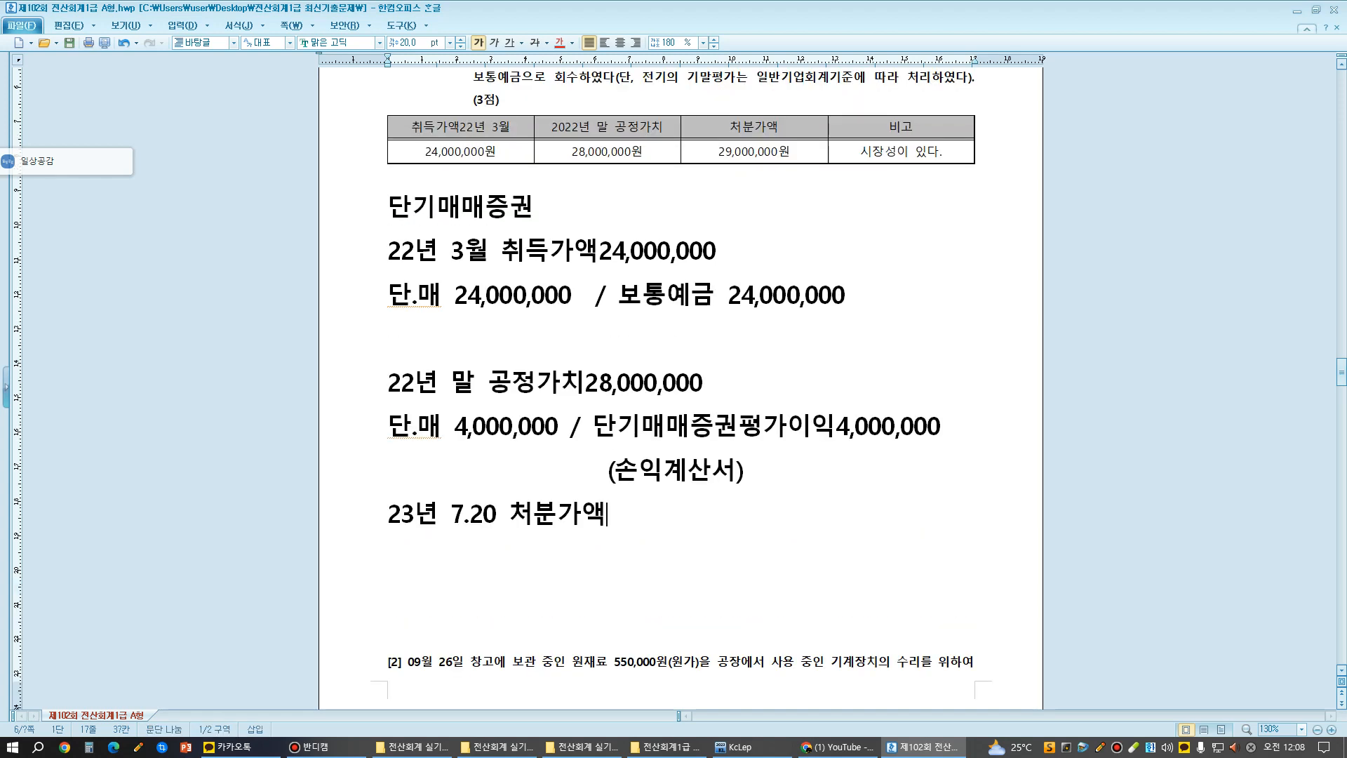
type("29,000,000")
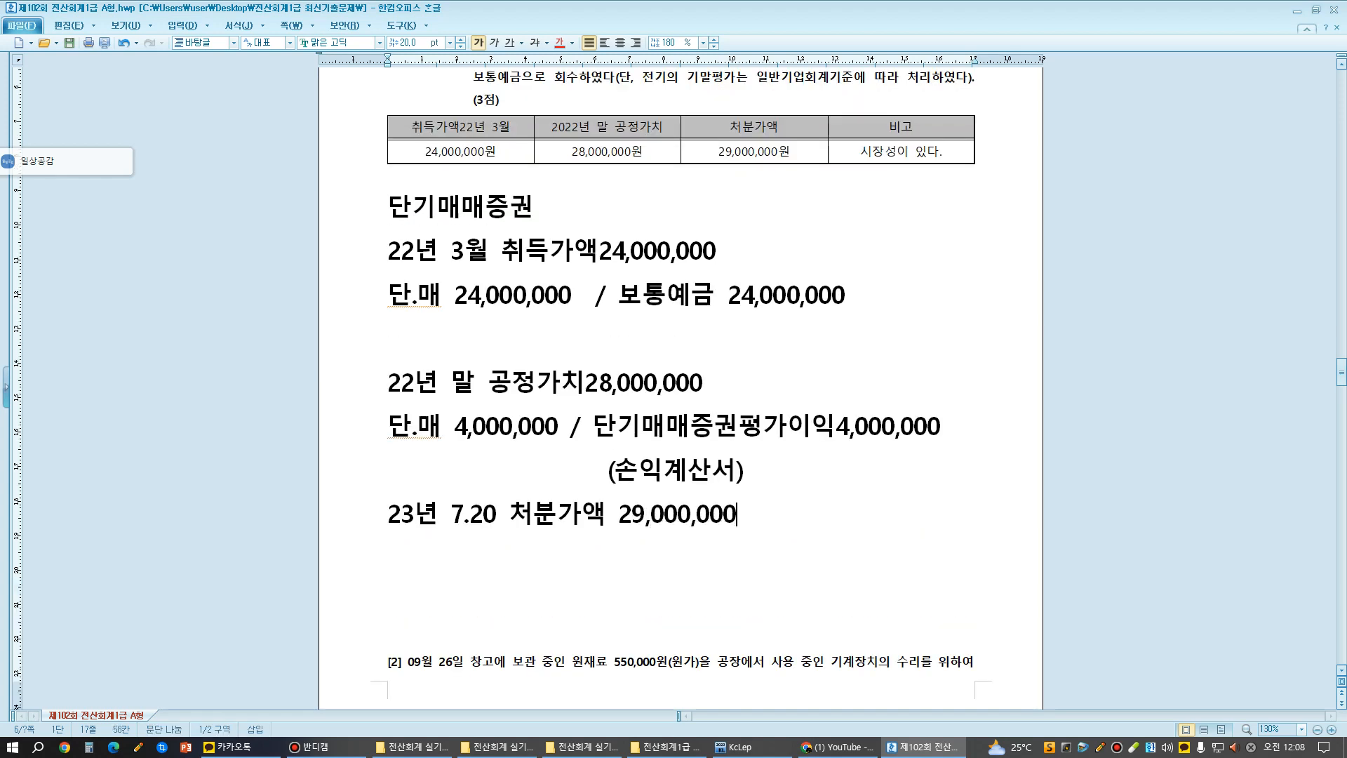
- Begin the disposal journal entry on a new line with "보통예금 29,000,000 / 단.매"
scroll(680, 386, "down", 6)
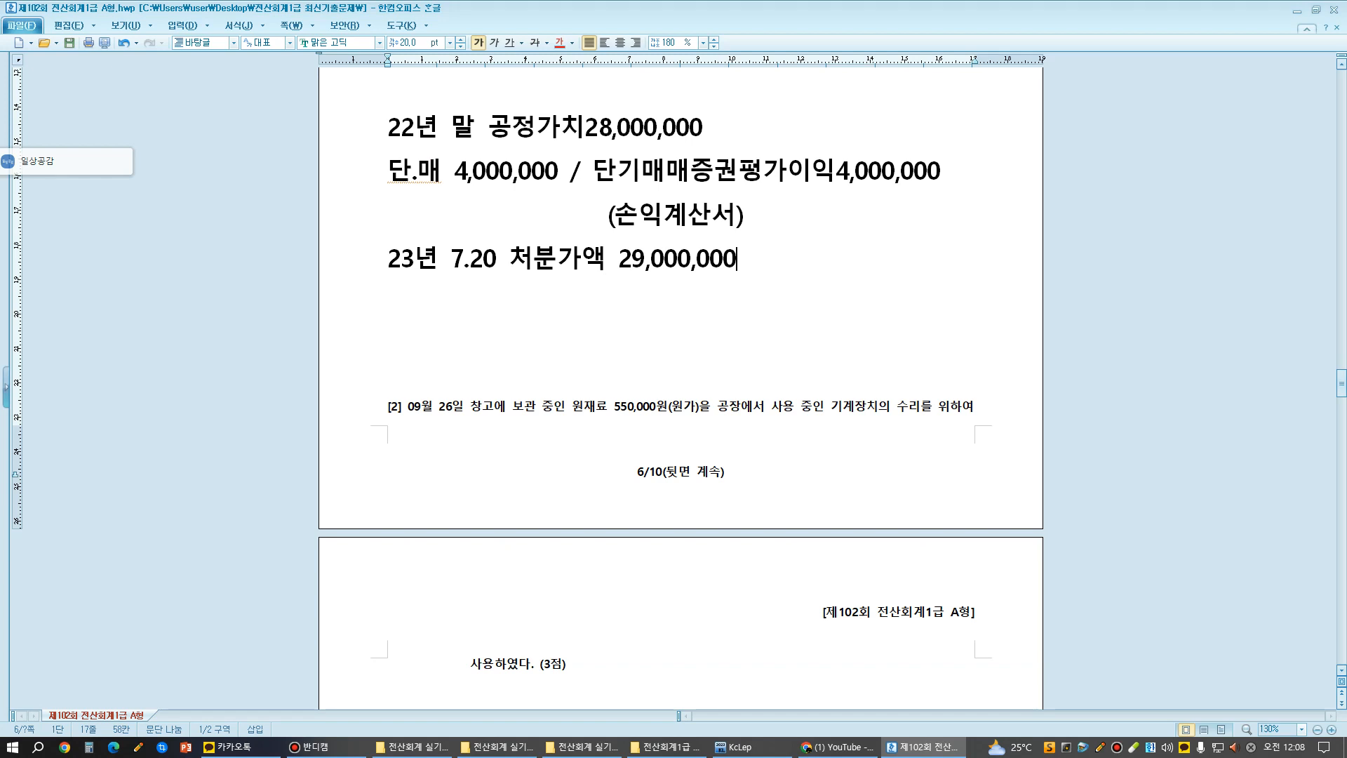
key("Return")
scroll(681, 386, "up", 6)
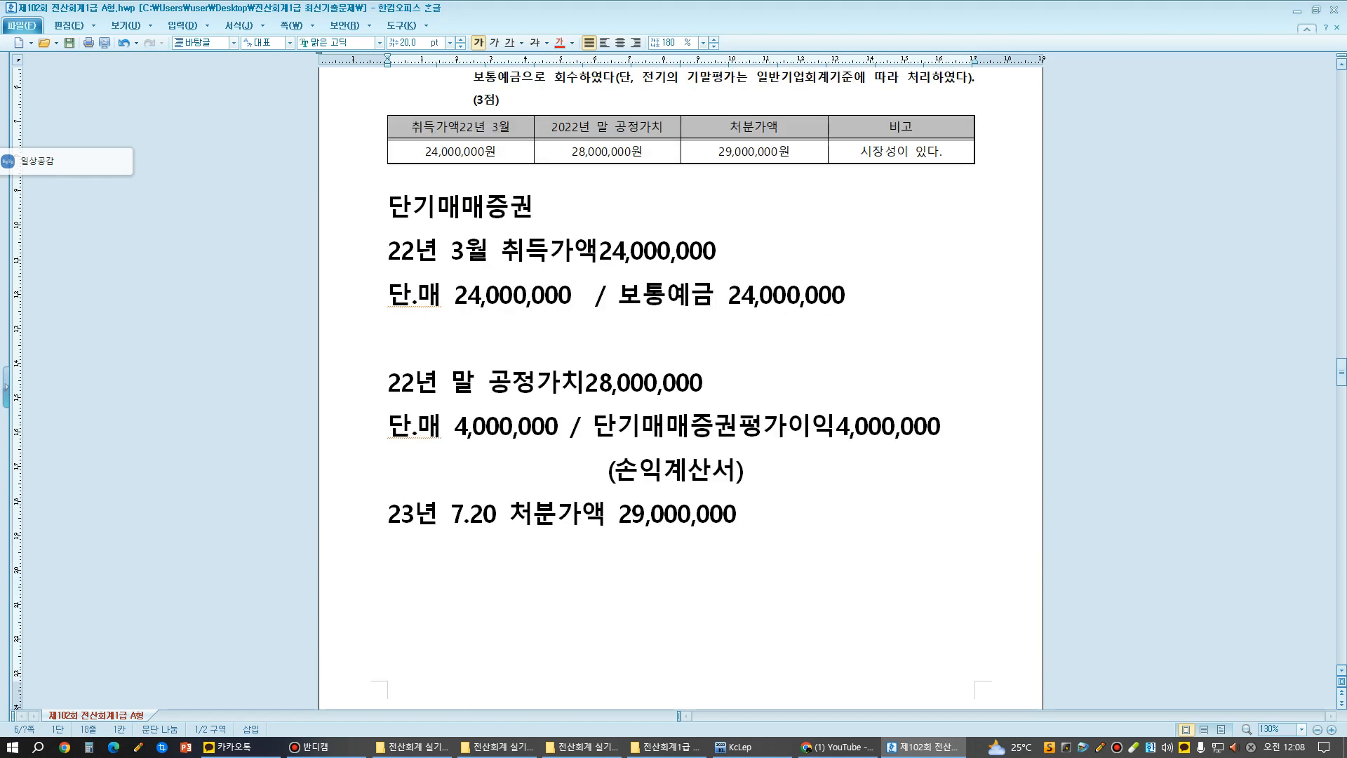
scroll(680, 385, "up", 8)
scroll(680, 386, "down", 11)
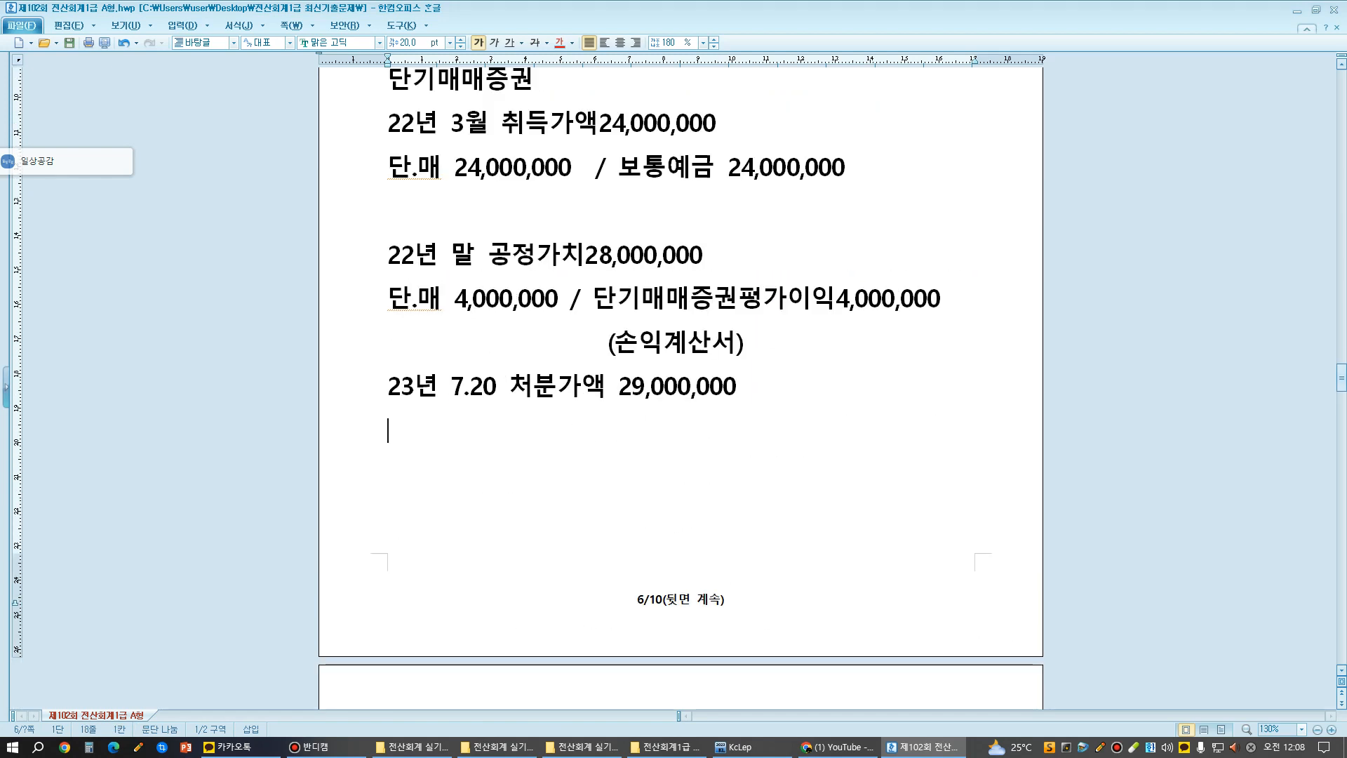
type("보토")
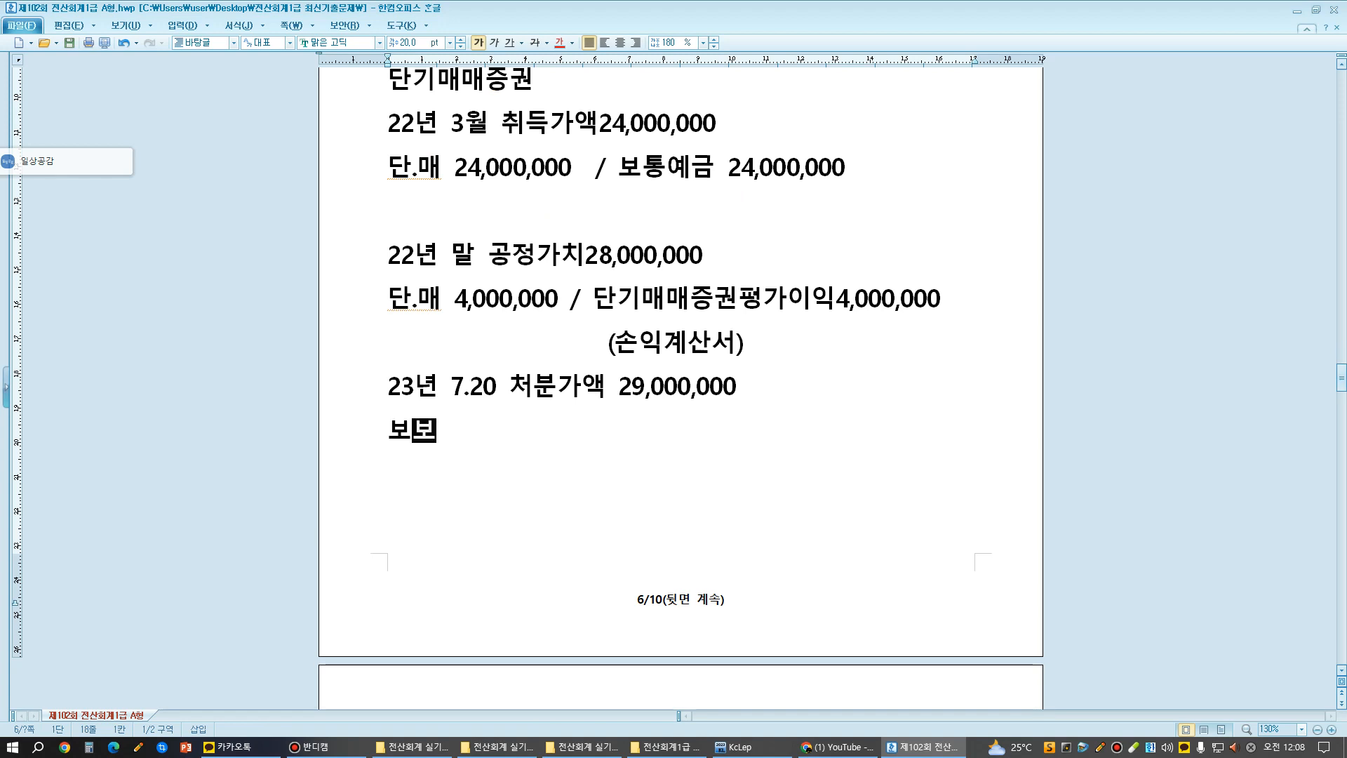
type("ㅇㅇ")
key("BackSpace")
key("BackSpace")
type("통ㅇ")
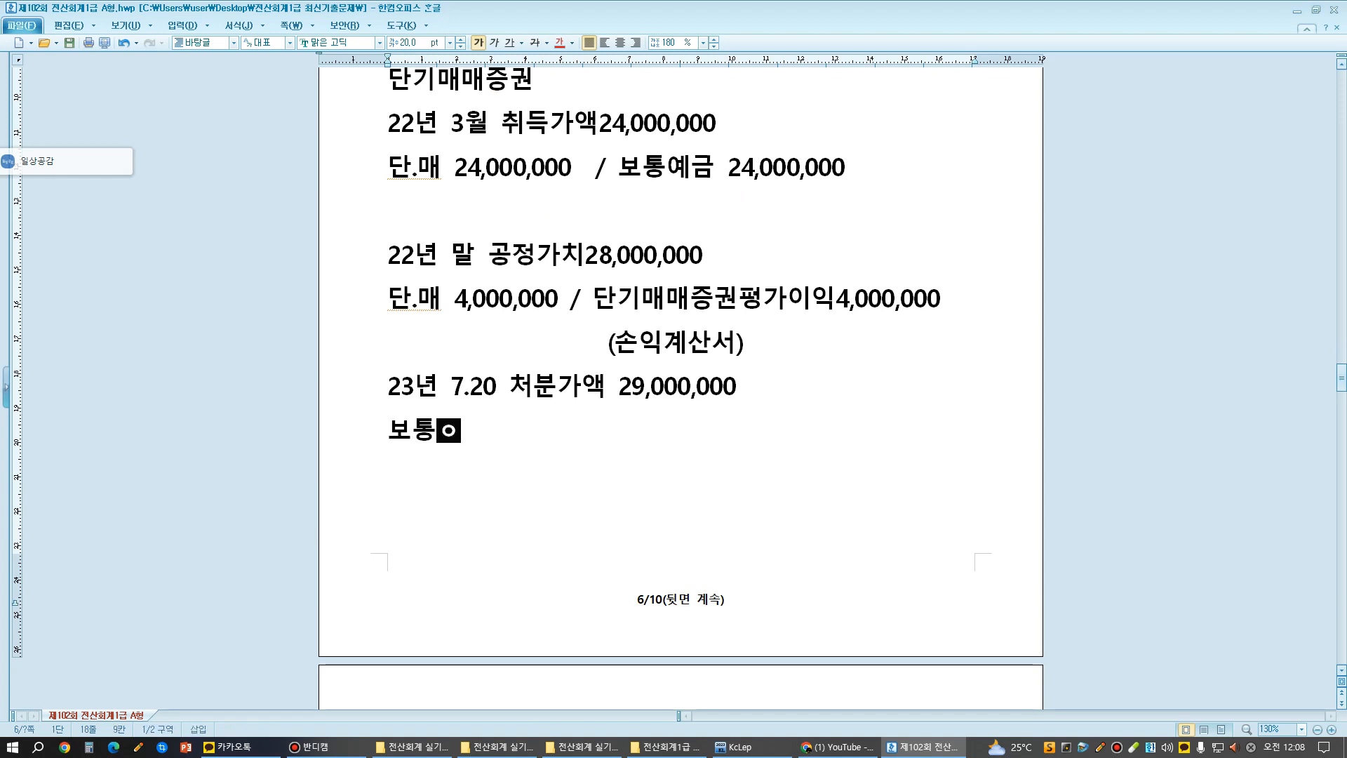
type("ㅖ금 29,")
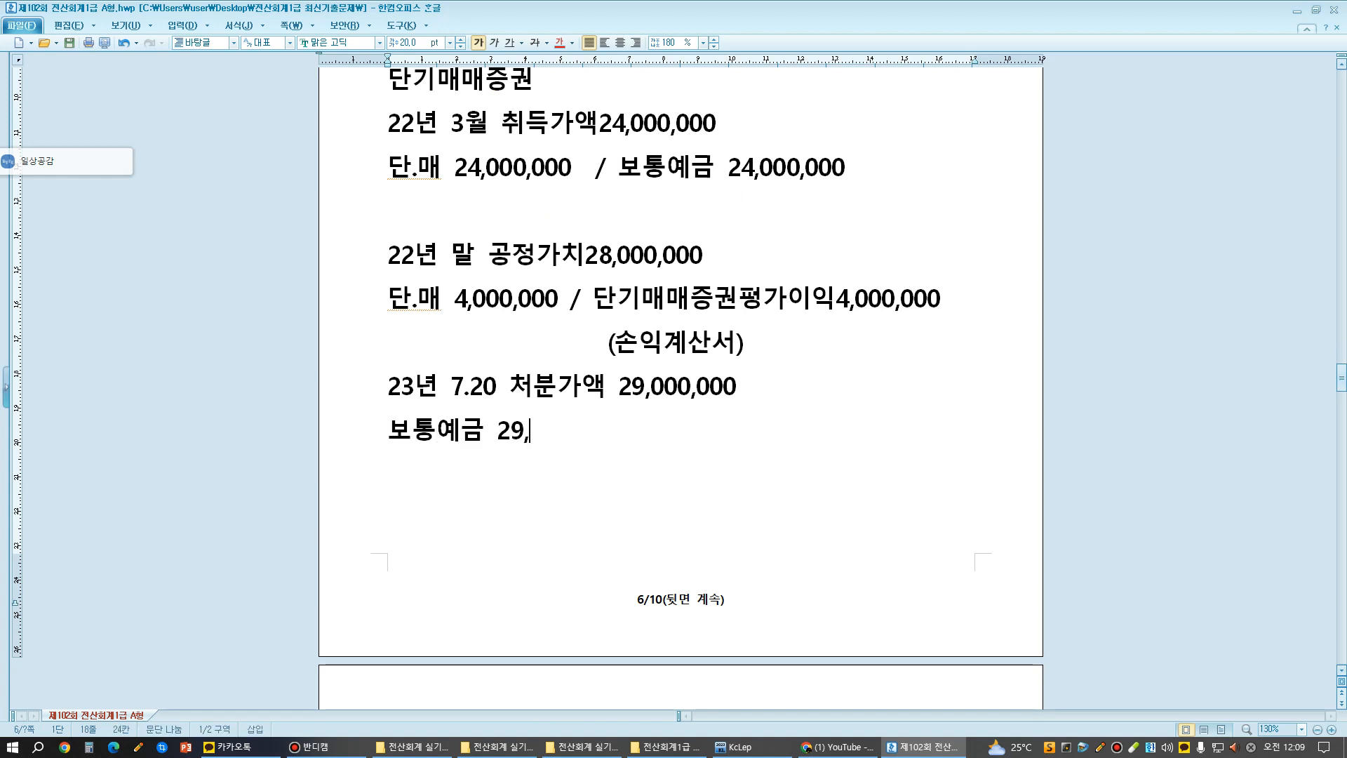
type("000,000 /")
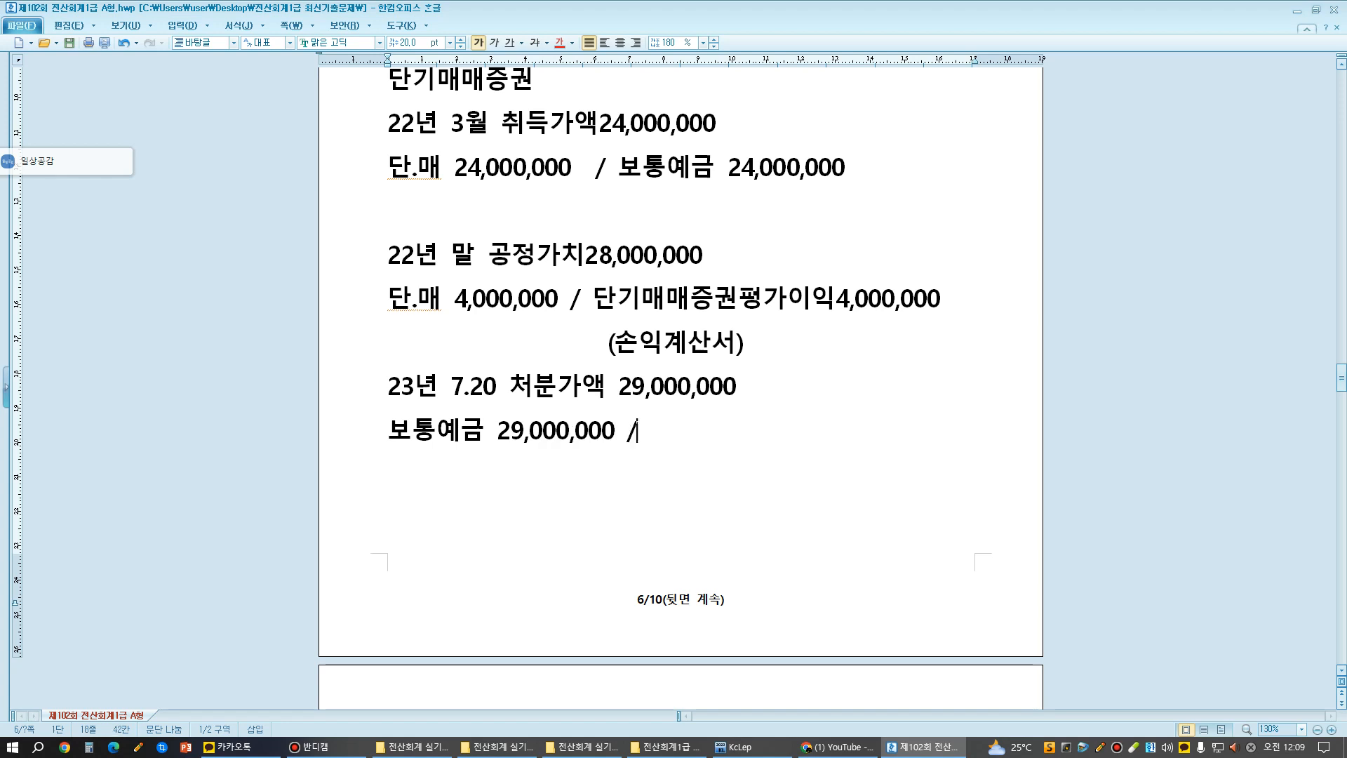
type(" ㄷㅏㄴ기ㅁ")
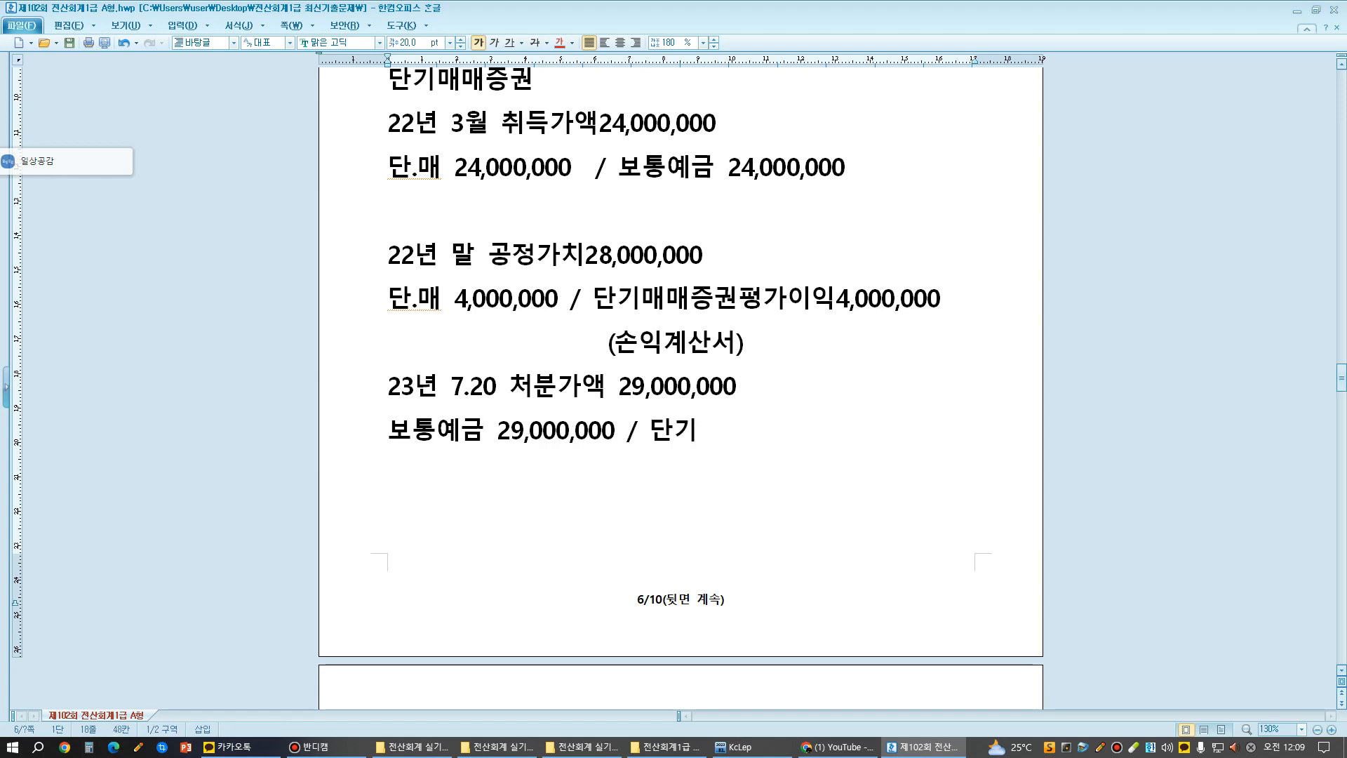
key("BackSpace")
key("BackSpace")
type(".매")
- With the blue screen pen, circle 28,000,000원 in the table and box the debits "단.매 24,000,000" and "단.매 4,000,000"
scroll(680, 351, "up", 3)
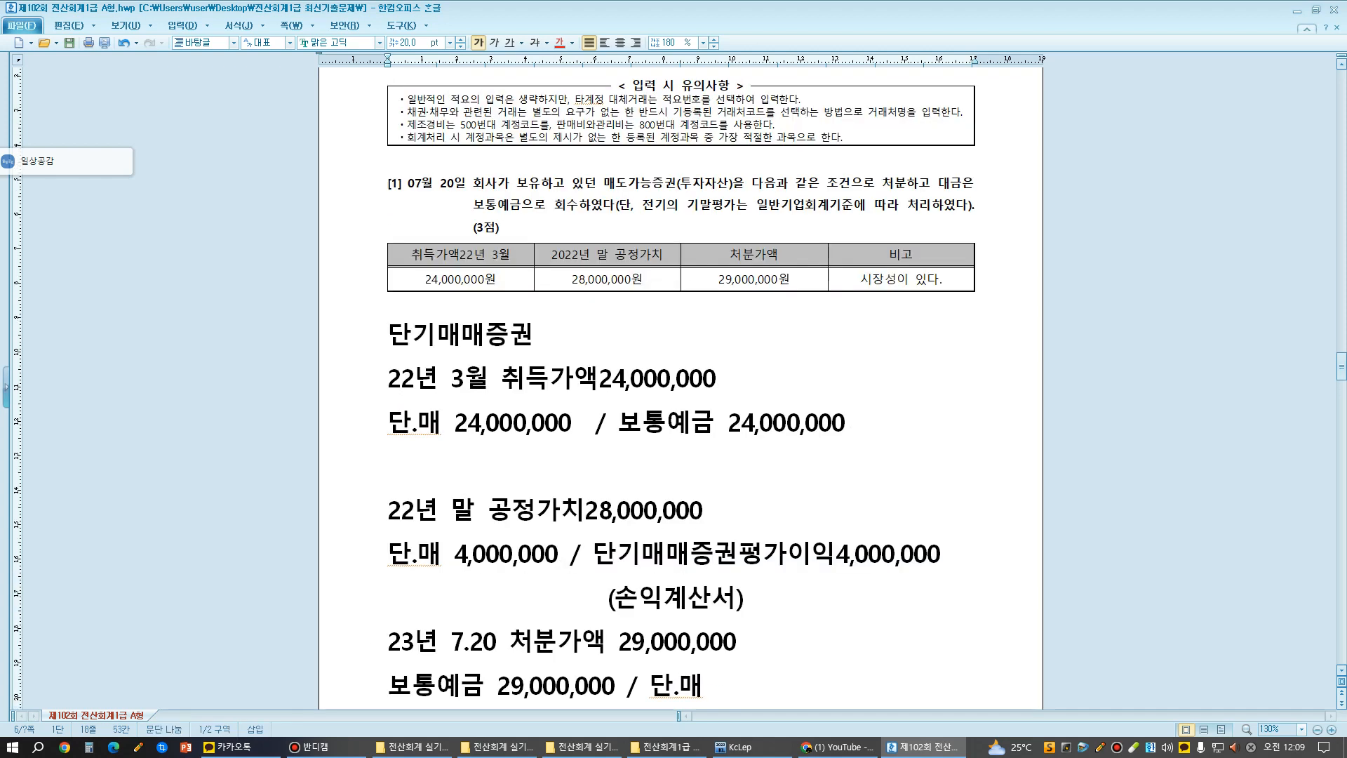
left_click_drag(570, 294, 599, 298)
mouse_move(649, 280)
left_mouse_down()
mouse_move(595, 264)
mouse_move(567, 273)
mouse_move(571, 293)
left_mouse_up()
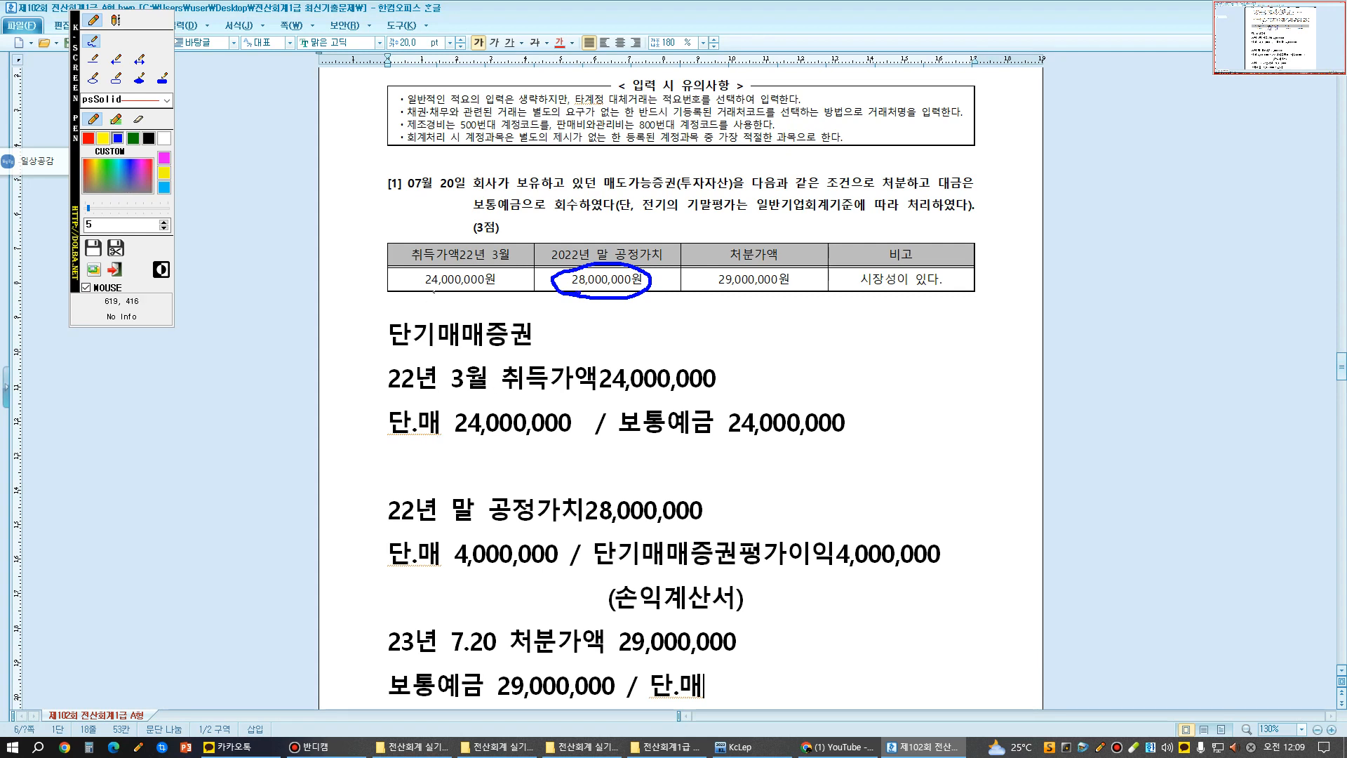
mouse_move(393, 443)
left_mouse_down()
mouse_move(583, 444)
mouse_move(577, 397)
mouse_move(415, 397)
mouse_move(388, 430)
mouse_move(397, 452)
left_mouse_up()
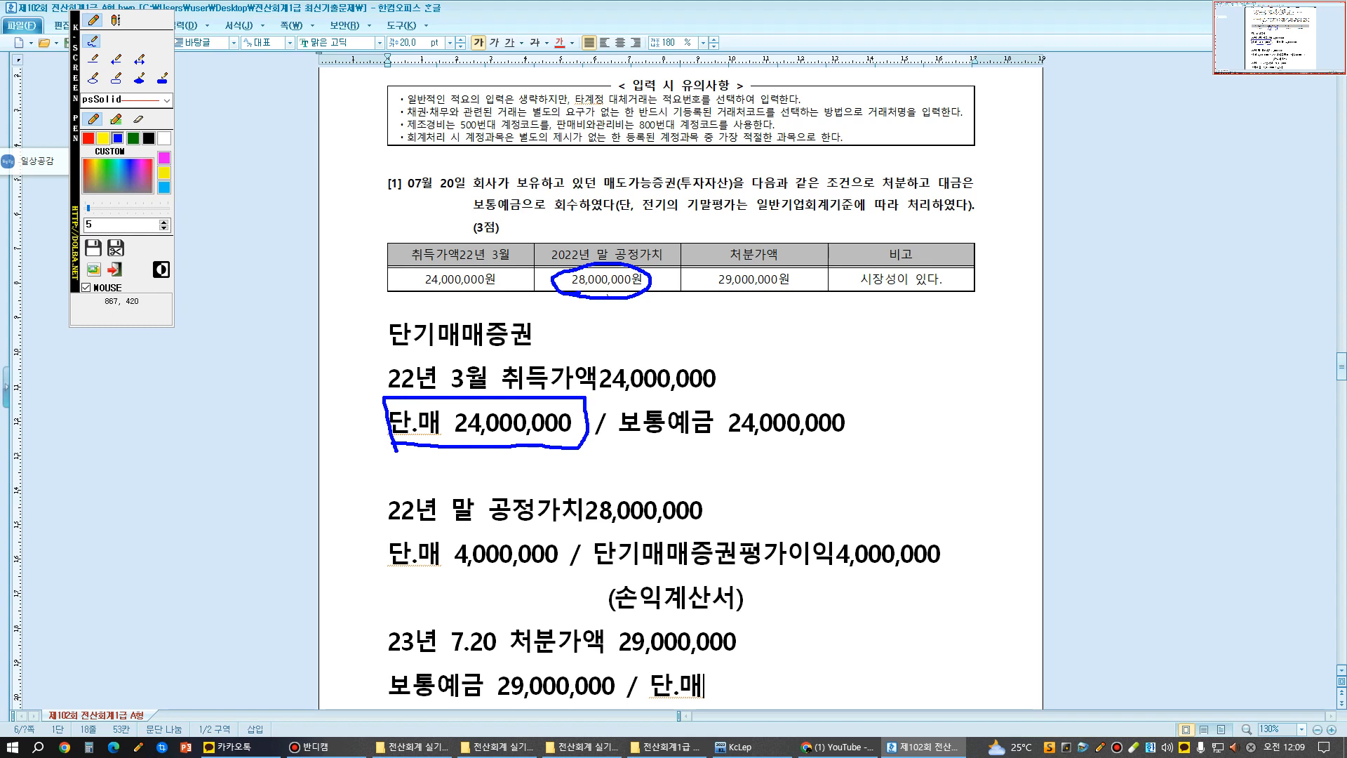
mouse_move(391, 566)
left_mouse_down()
mouse_move(562, 561)
mouse_move(398, 531)
mouse_move(400, 561)
left_mouse_up()
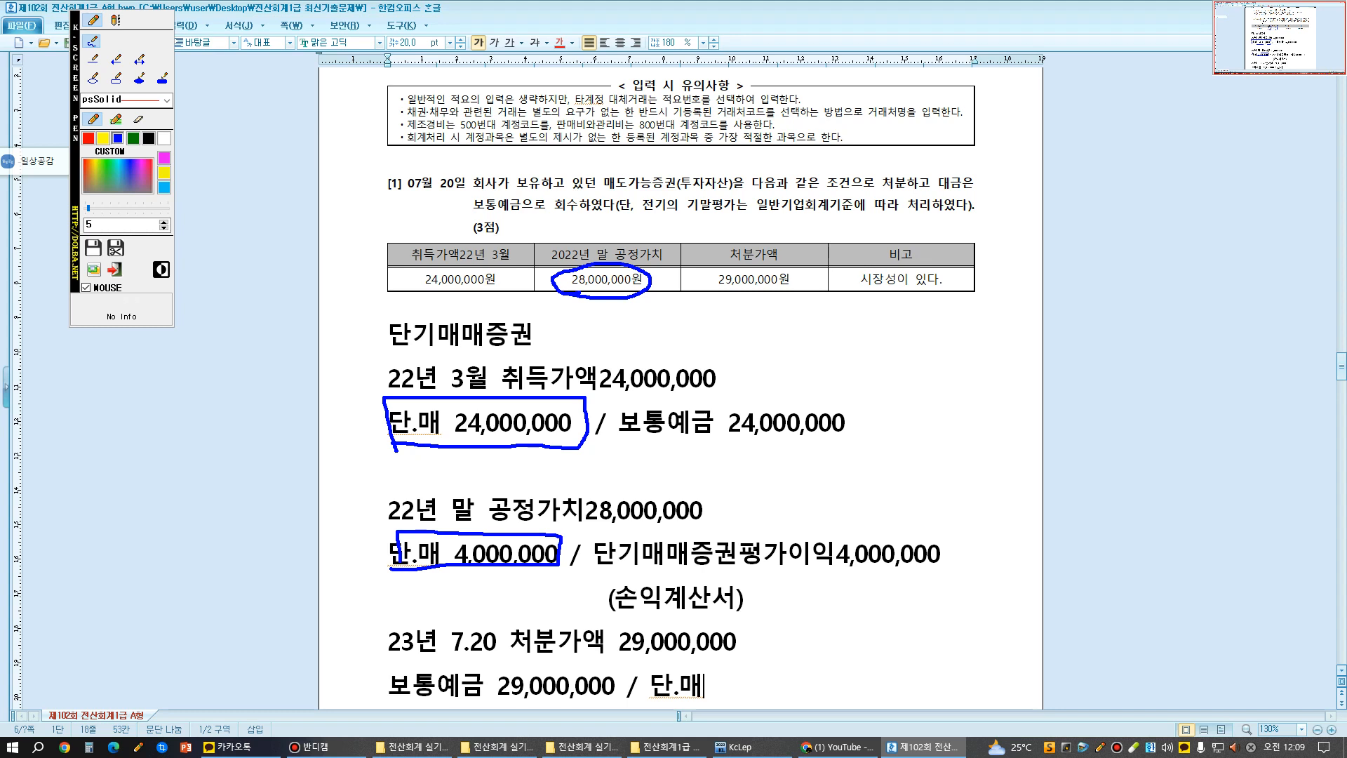
- Cross out the acquisition cost, circle the disposal amount and bracket it with the year-end fair value using the pen, clearing all marks when done
left_click_drag(527, 245, 416, 296)
left_click_drag(402, 247, 529, 308)
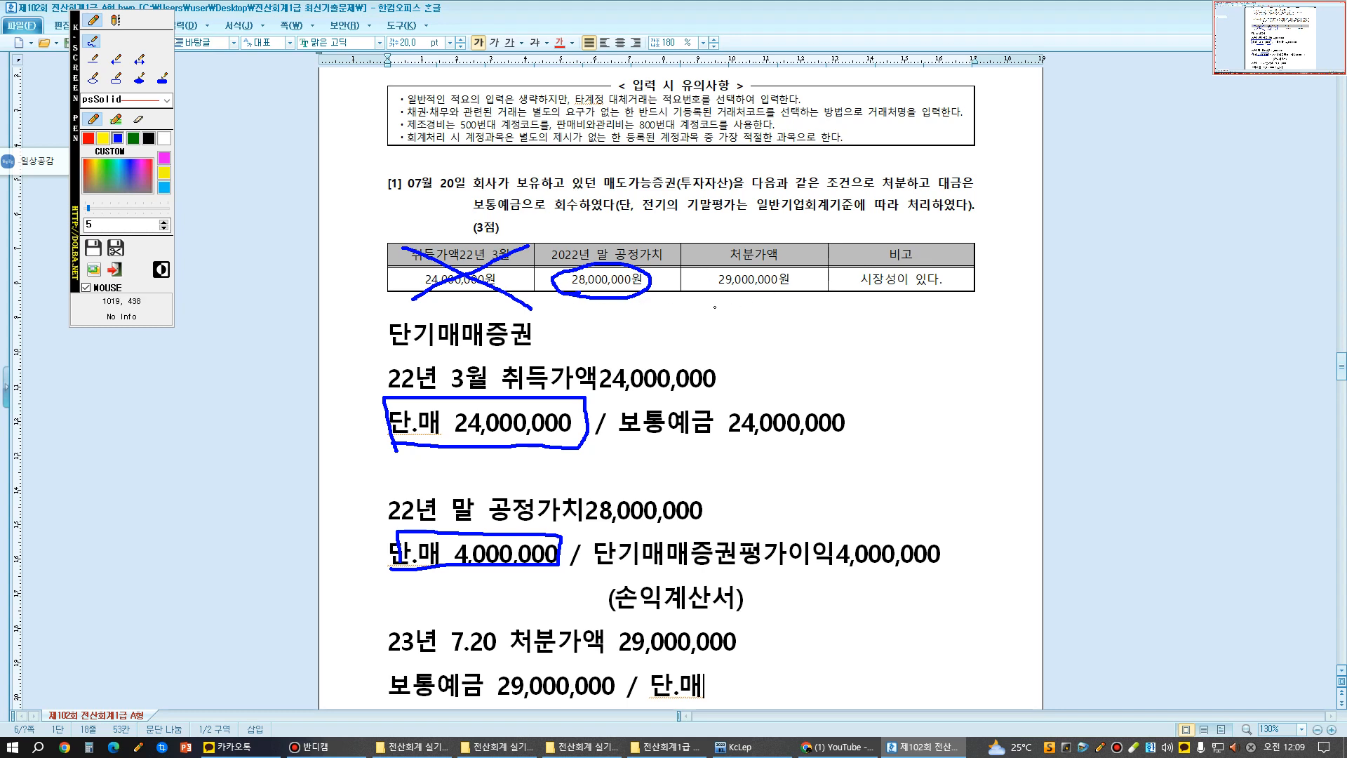
mouse_move(704, 294)
left_mouse_down()
mouse_move(776, 246)
mouse_move(743, 301)
left_mouse_up()
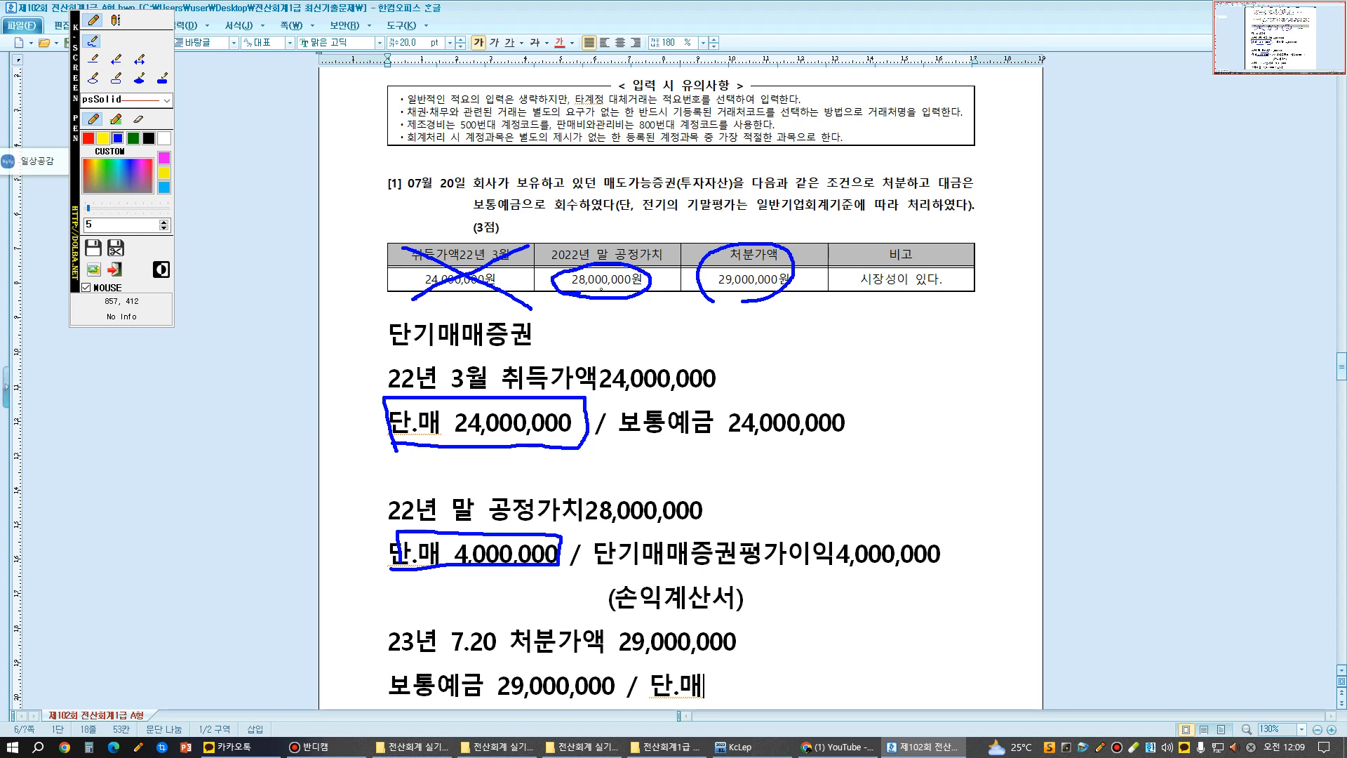
mouse_move(601, 293)
left_mouse_down()
mouse_move(633, 331)
mouse_move(734, 330)
mouse_move(731, 298)
left_mouse_up()
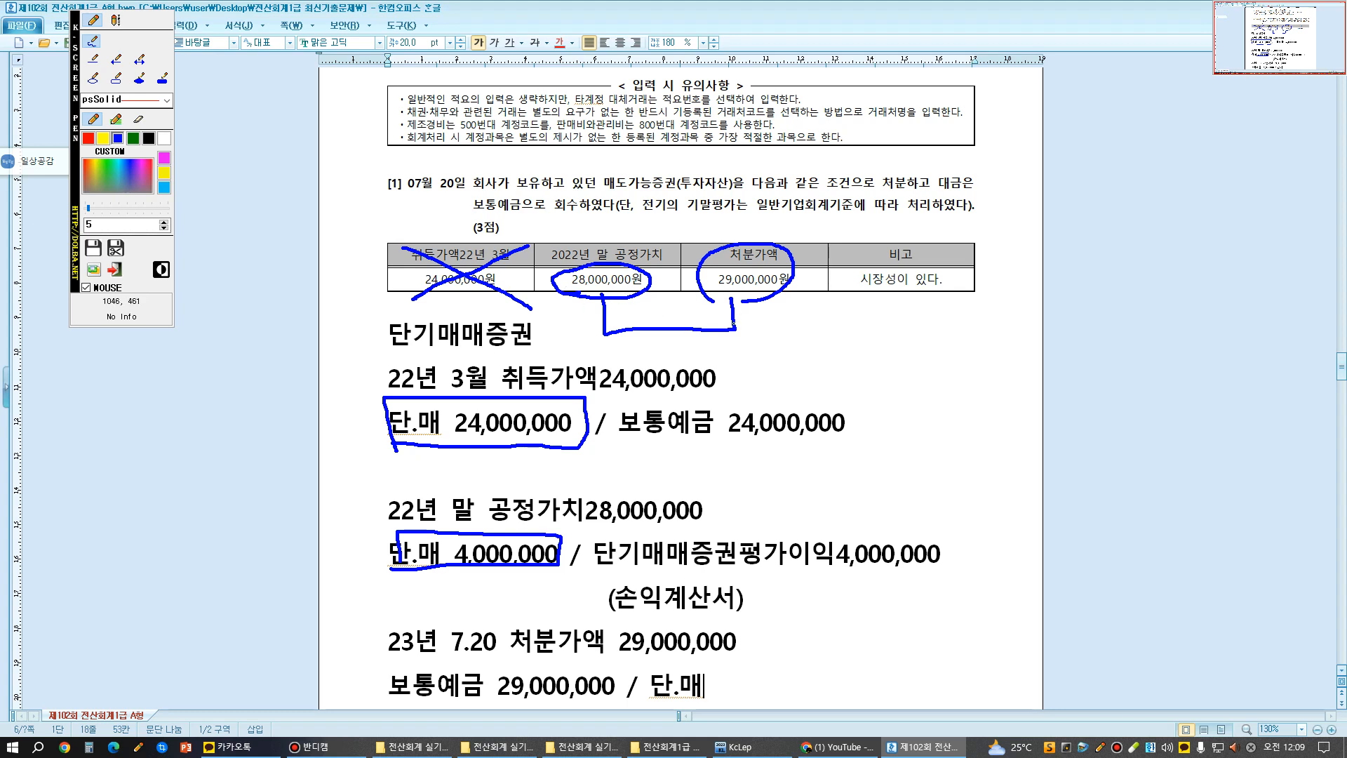
key("Escape")
- Mark both 단.매 debits with the pen and link them to the credit side of the disposal entry, clearing the marks when done
scroll(733, 324, "down", 4)
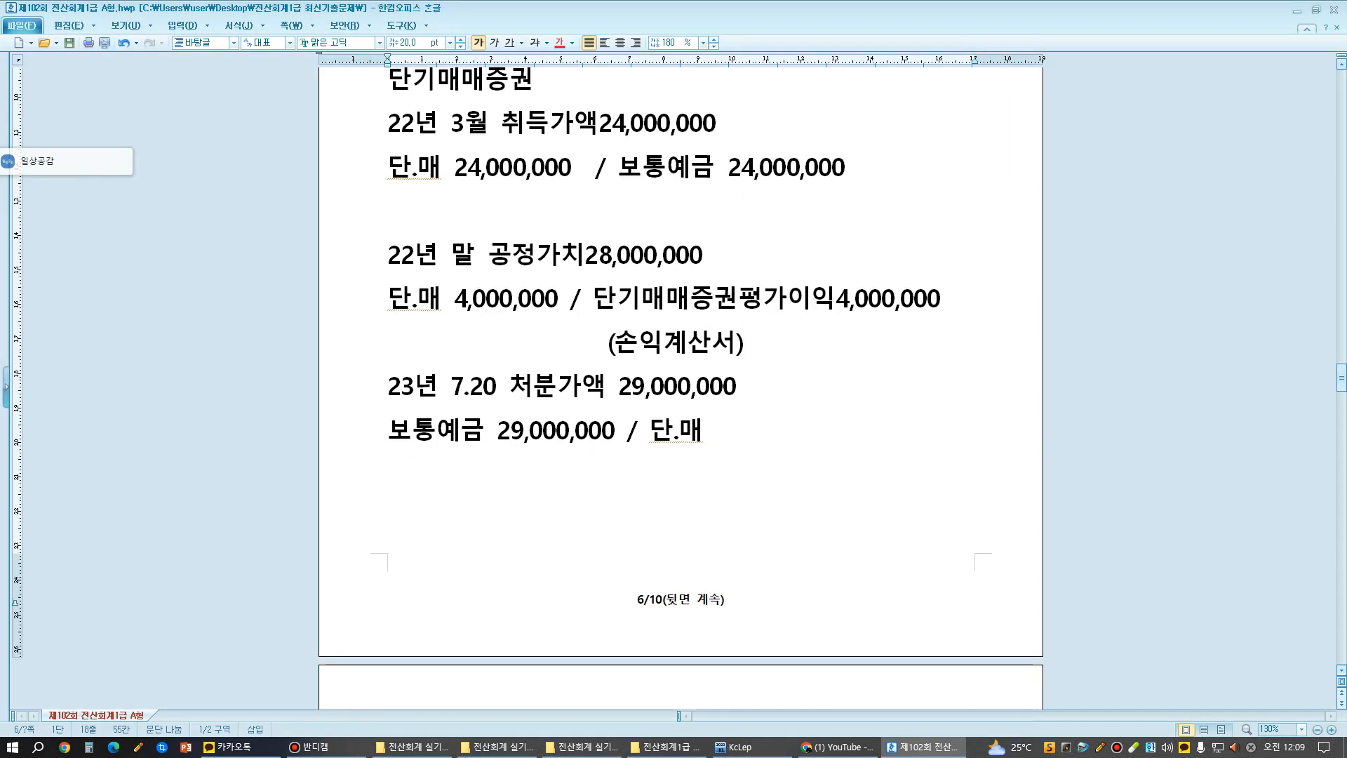
key("ctrl+F12")
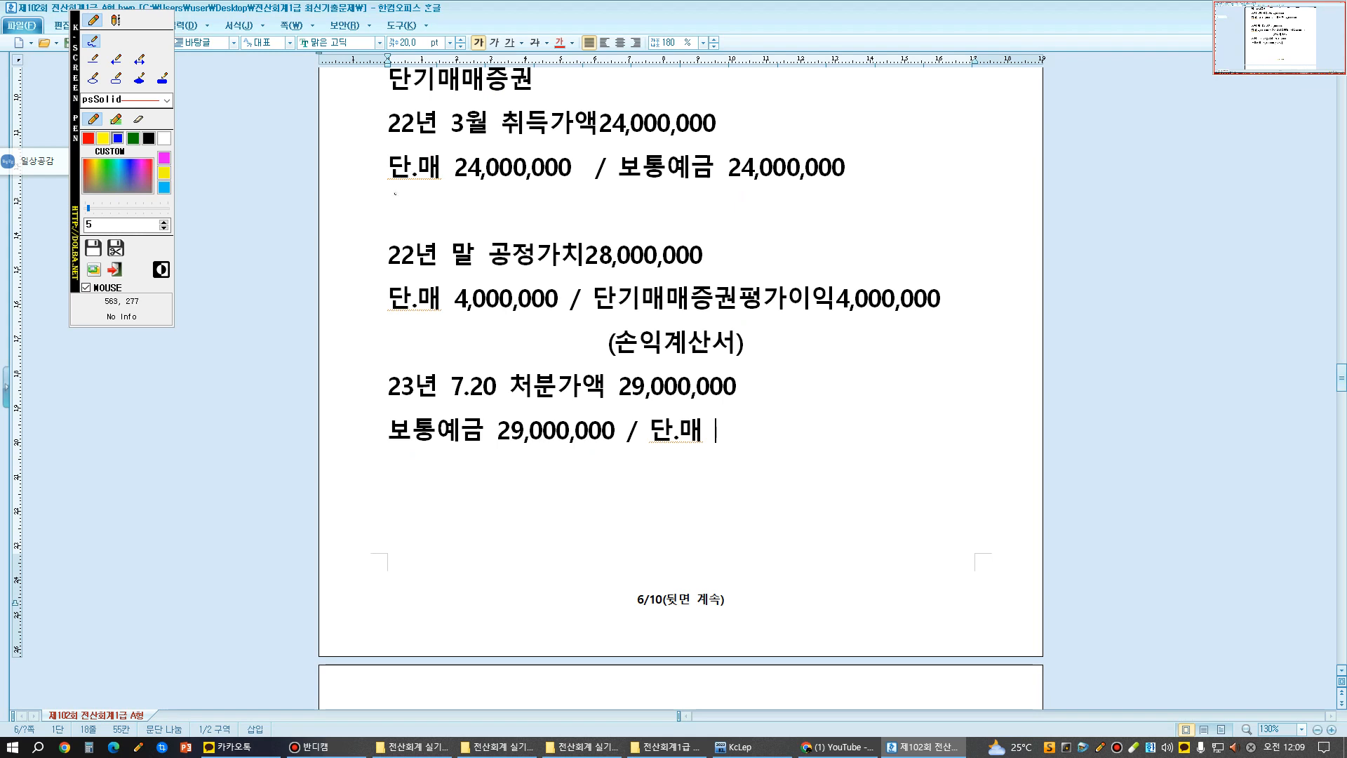
mouse_move(395, 194)
left_mouse_down()
mouse_move(499, 196)
mouse_move(582, 163)
mouse_move(418, 143)
mouse_move(389, 184)
left_mouse_up()
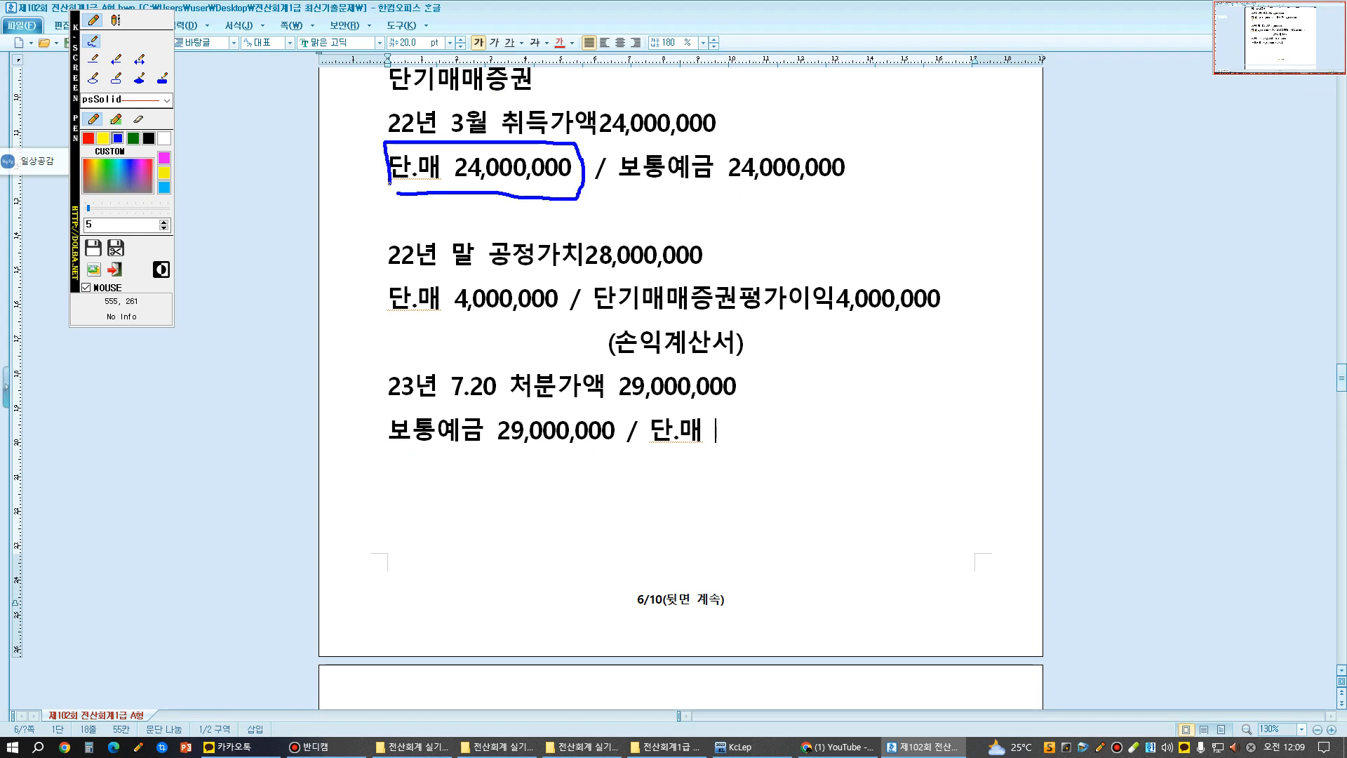
mouse_move(378, 326)
left_mouse_down()
mouse_move(392, 268)
mouse_move(567, 273)
mouse_move(541, 326)
mouse_move(400, 327)
left_mouse_up()
mouse_move(440, 168)
left_mouse_down()
mouse_move(446, 275)
mouse_move(602, 256)
mouse_move(759, 419)
left_mouse_up()
left_click_drag(742, 379, 727, 421)
key("Escape")
- Complete the credit side of the disposal entry with 28,000,000 for 단.매 and "단기매매증권처분이익1,000,000" on the line below
type("2")
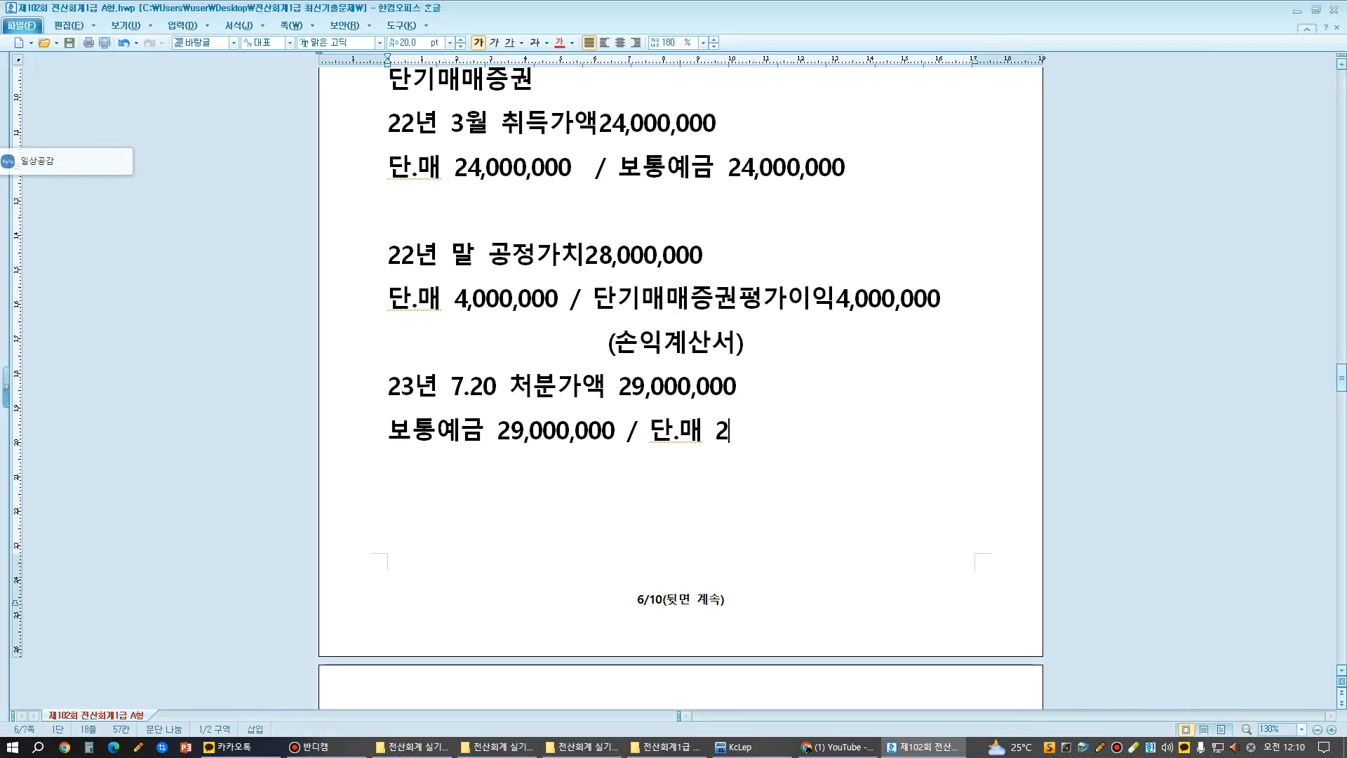
type("8,000,000")
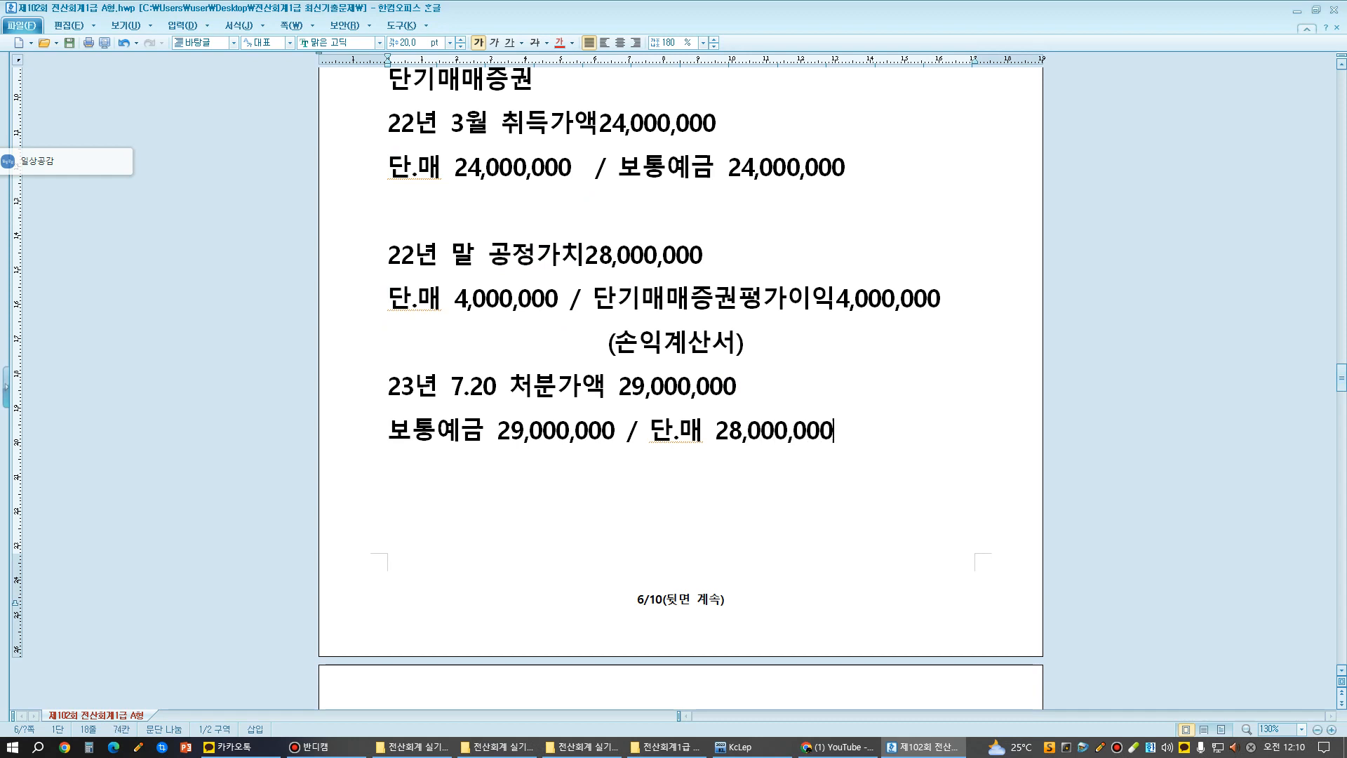
key("Return")
type("단기매매")
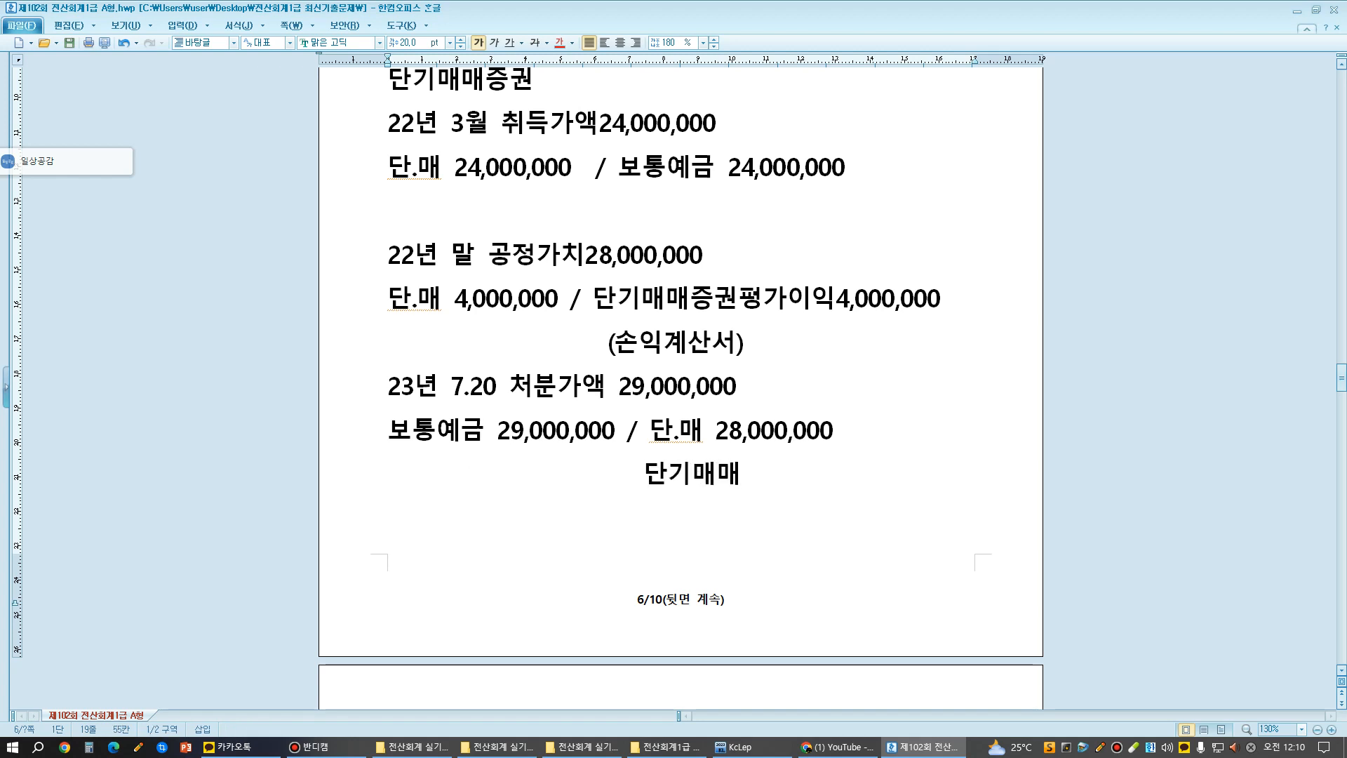
type("증구권처분이익")
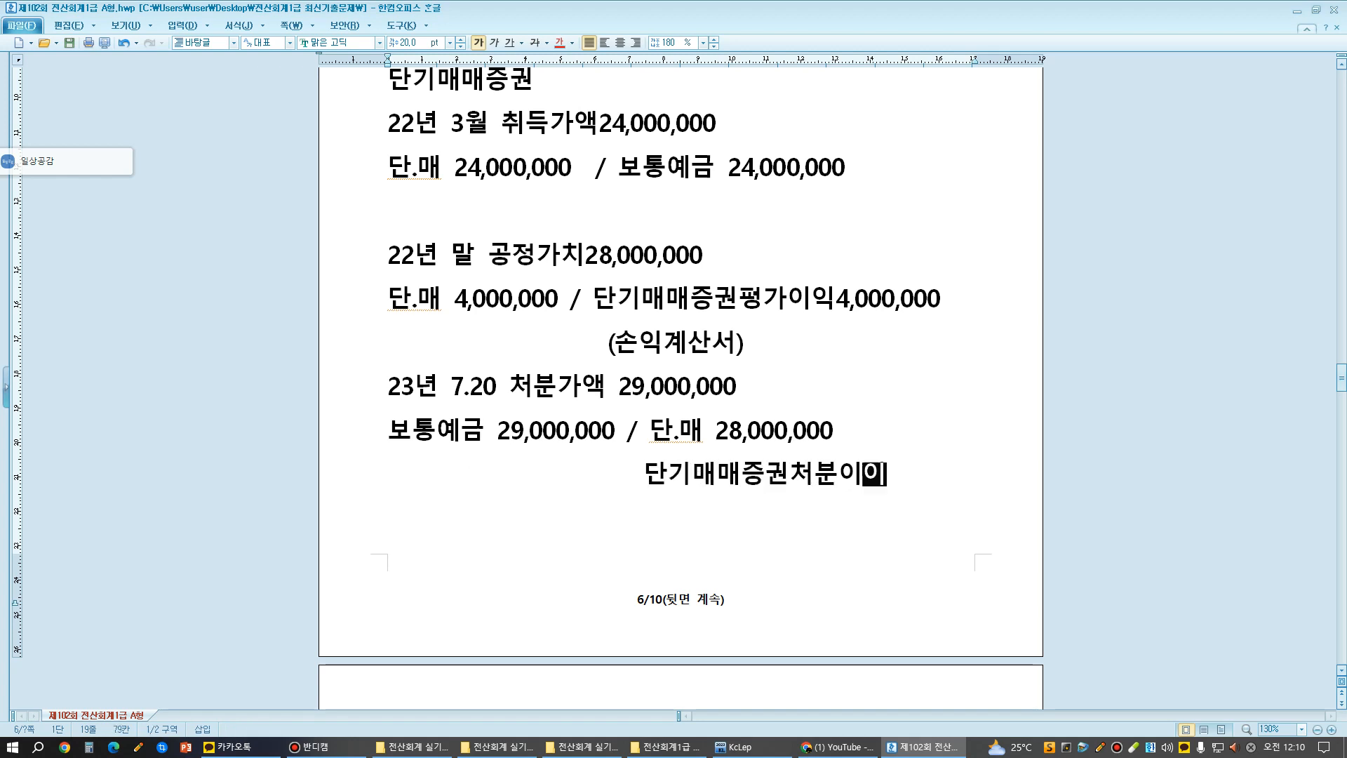
type("1")
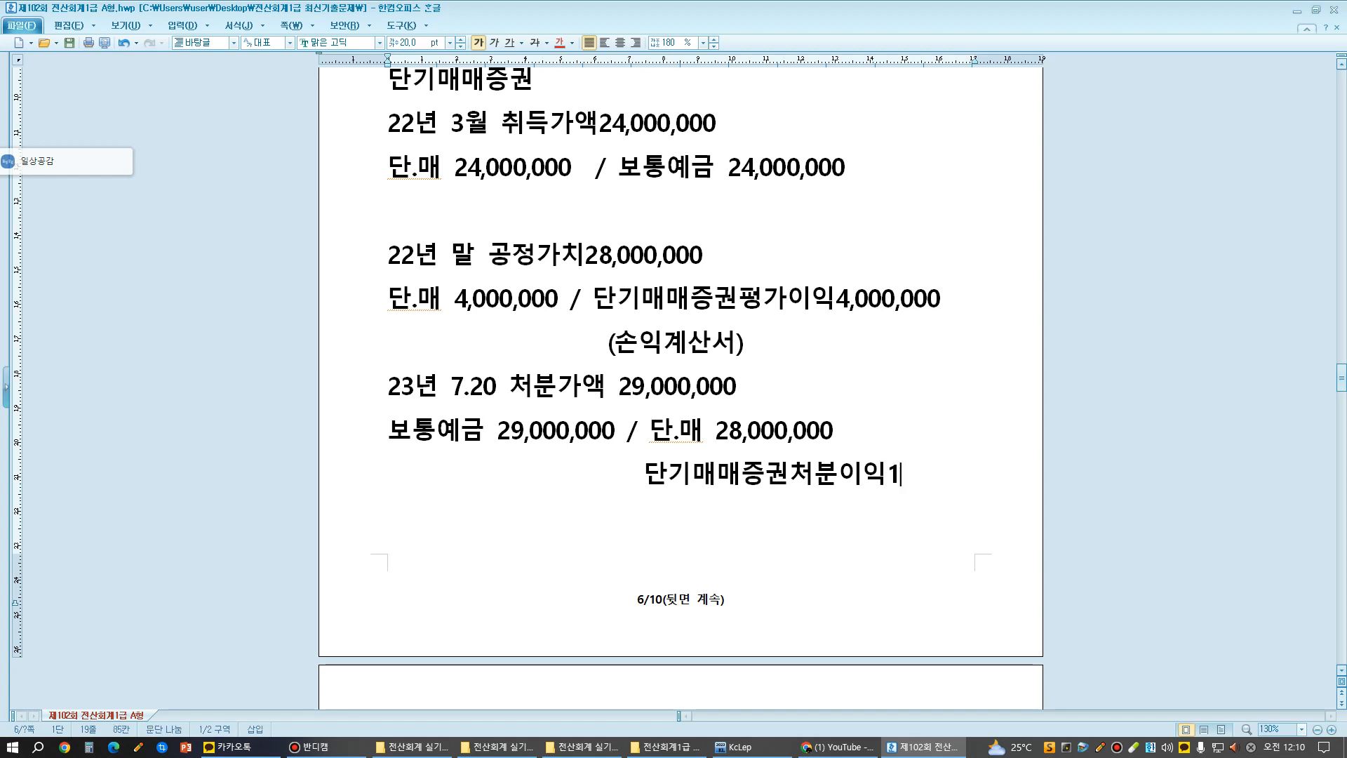
type(",000,000")
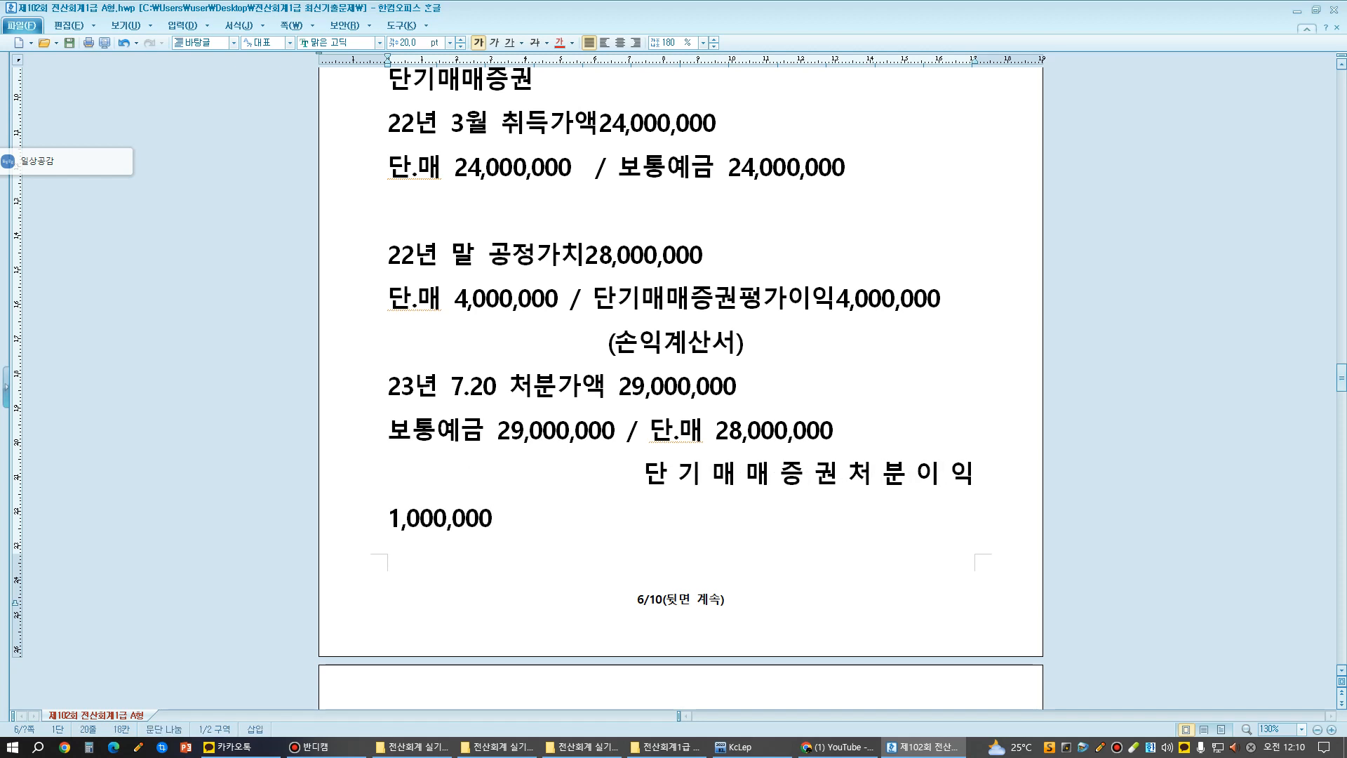
- Set the font size of the whole worked-entries block, from 단기매매증권 to the disposal gain, to 15 pt
scroll(681, 386, "up", 3)
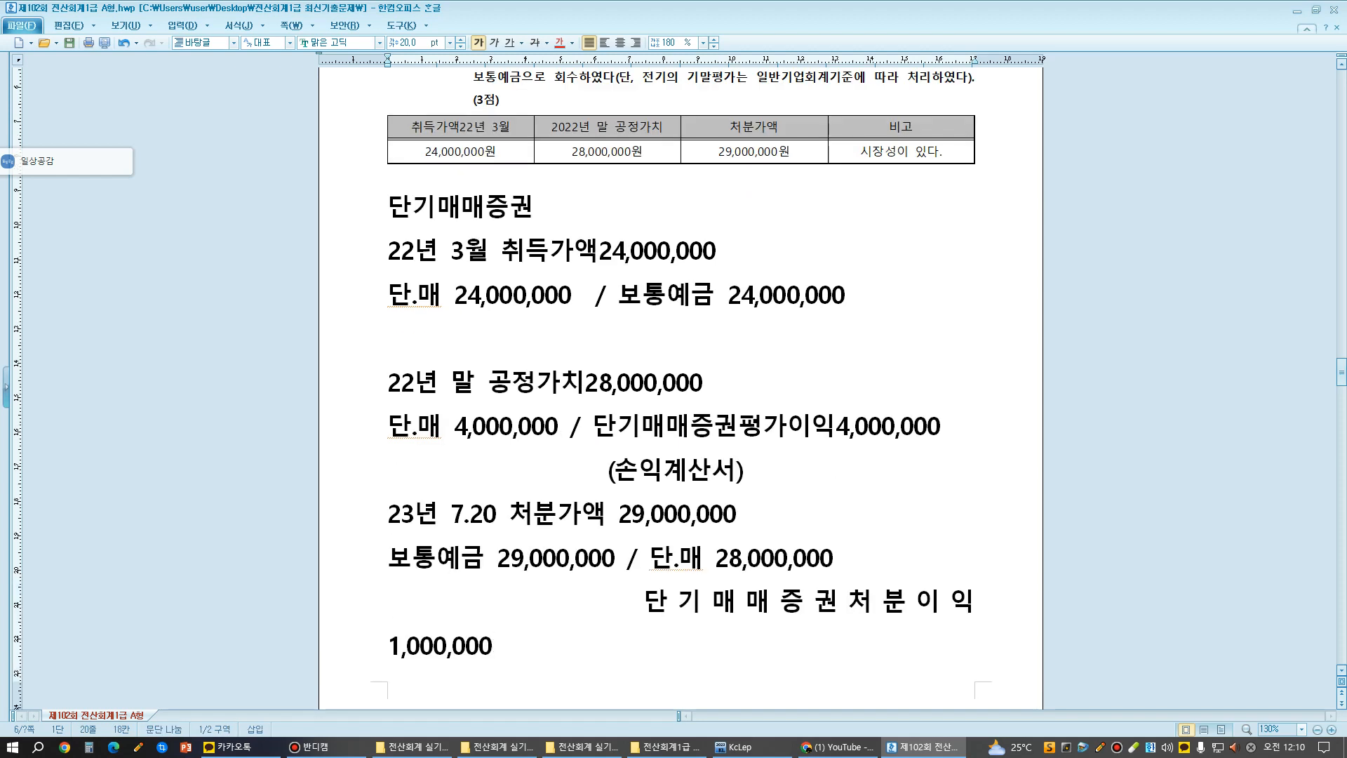
left_click_drag(388, 208, 492, 647)
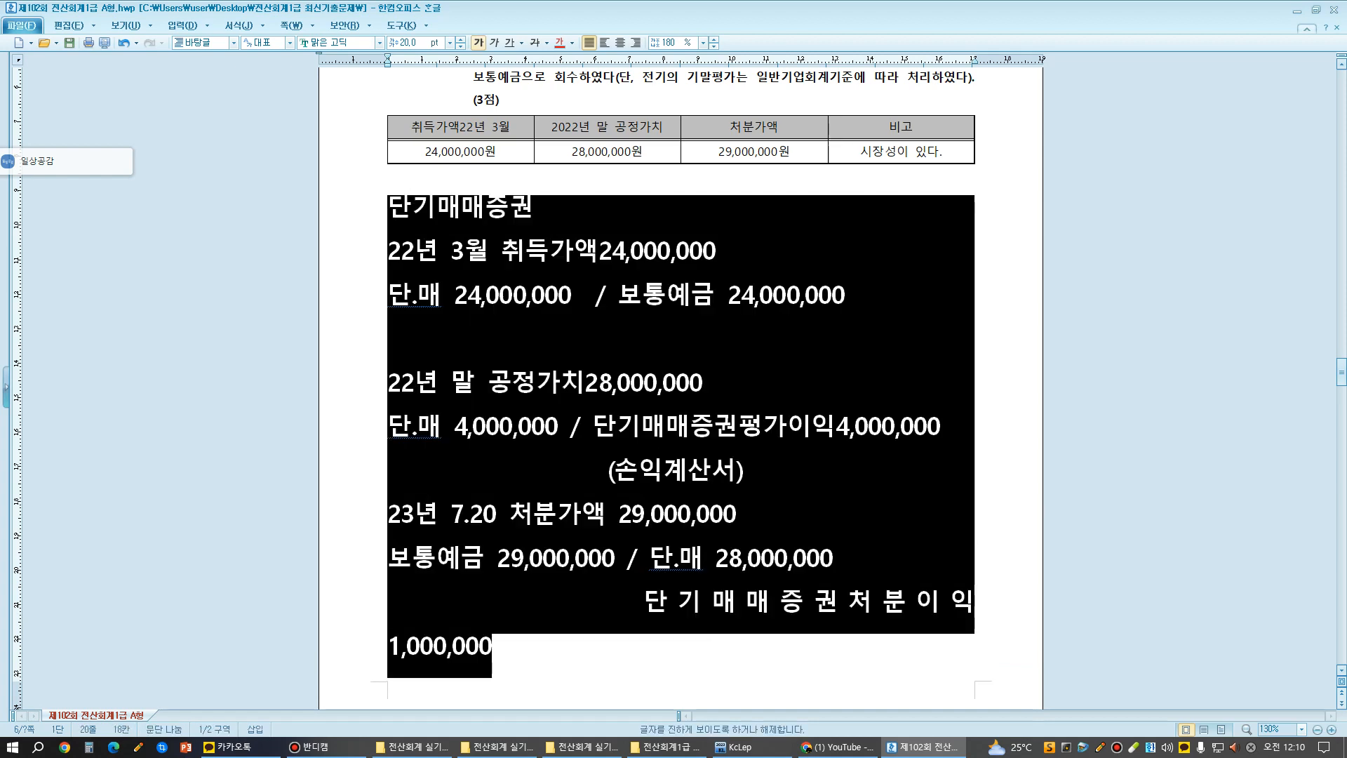
left_click(410, 43)
type("15")
key("Return")
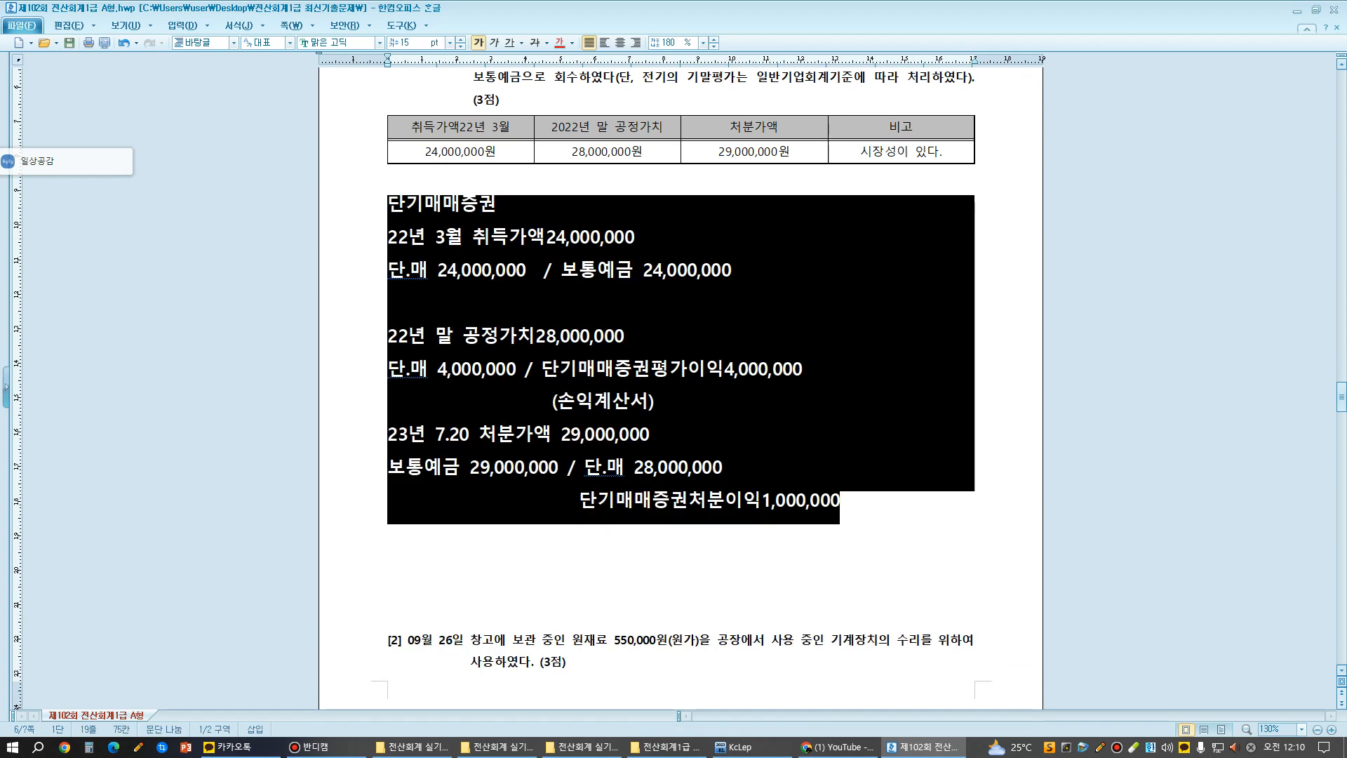
left_click(569, 335)
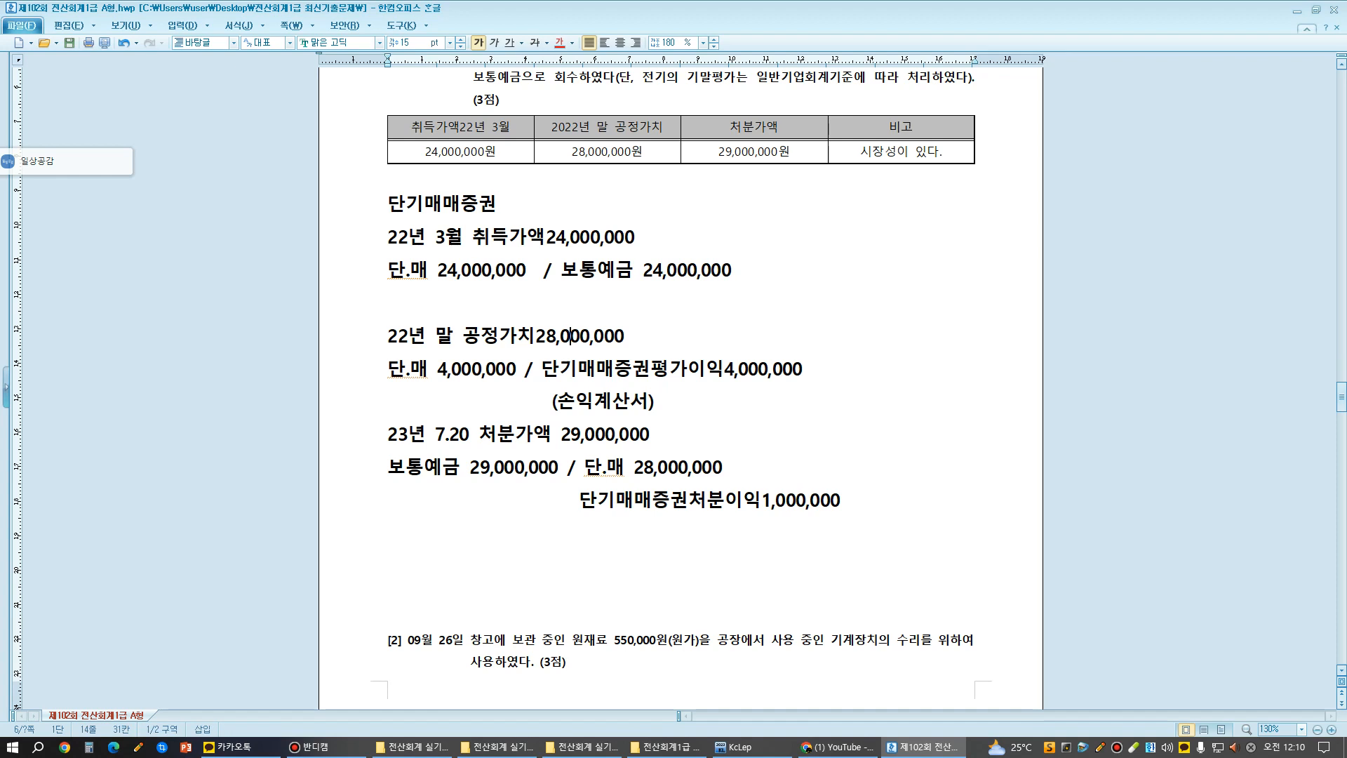
- With the blue screen pen, box the 23년 7.20 disposal entry and tick the 22년 3월 and 22년 말 entries
key("F12")
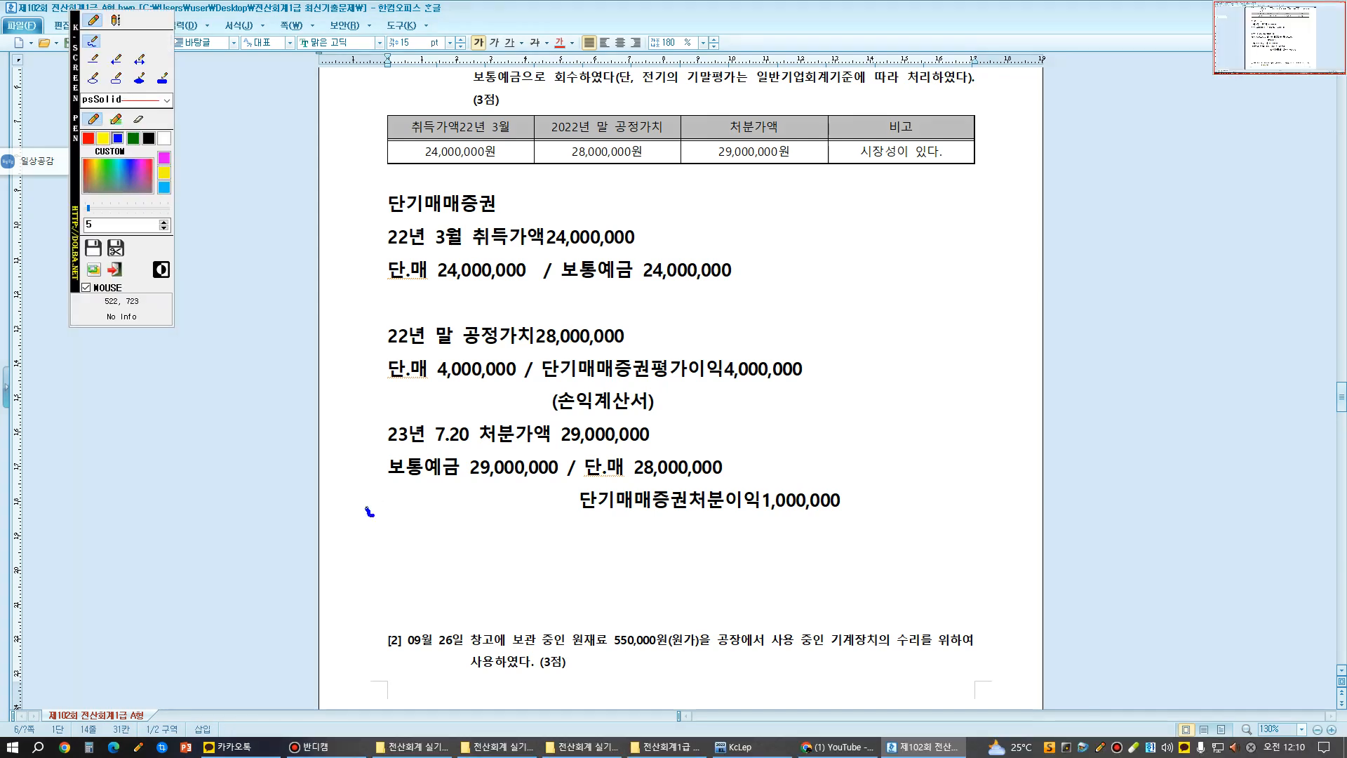
mouse_move(371, 514)
left_mouse_down()
mouse_move(362, 418)
mouse_move(449, 404)
mouse_move(917, 446)
mouse_move(842, 519)
mouse_move(571, 495)
mouse_move(368, 499)
left_mouse_up()
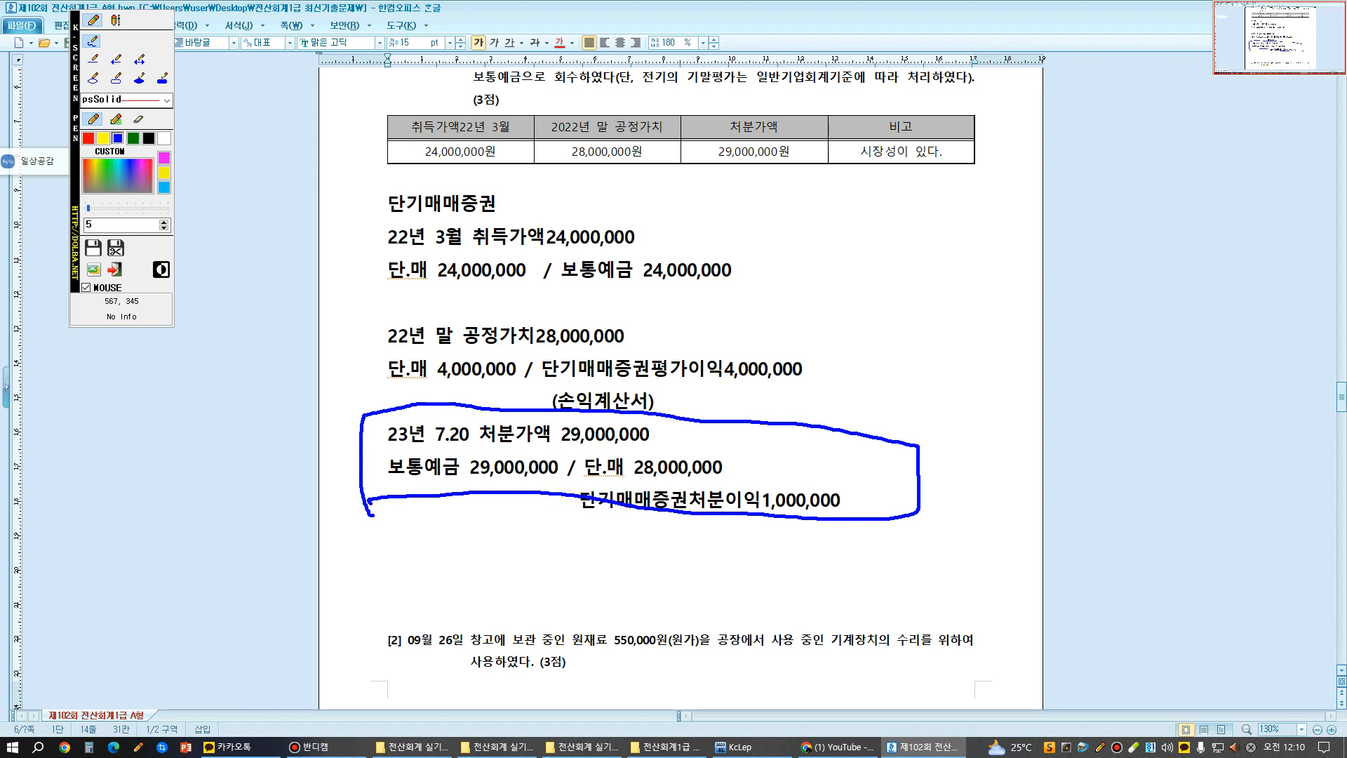
mouse_move(372, 229)
left_mouse_down()
mouse_move(369, 254)
mouse_move(391, 225)
left_mouse_up()
mouse_move(354, 335)
left_mouse_down()
mouse_move(369, 370)
mouse_move(391, 349)
left_mouse_up()
- Draw arrows from the table's 29,000,000원 and 28,000,000원 to the disposal entry's amounts and cross out the acquisition cost, clearing all marks when done
mouse_move(750, 174)
left_mouse_down()
mouse_move(705, 167)
mouse_move(807, 135)
mouse_move(754, 167)
mouse_move(637, 305)
mouse_move(477, 456)
mouse_move(491, 441)
left_mouse_up()
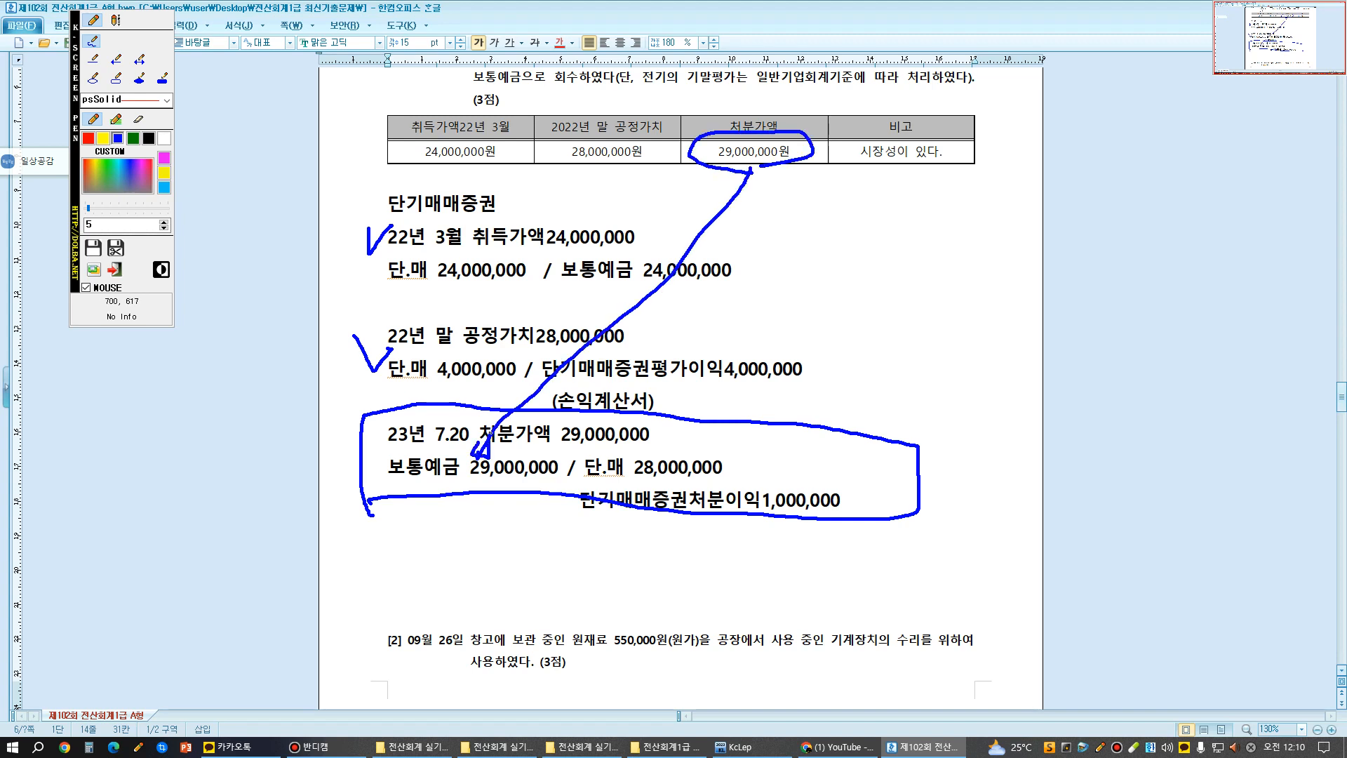
mouse_move(569, 163)
left_mouse_down()
mouse_move(639, 179)
mouse_move(644, 457)
mouse_move(635, 437)
left_mouse_up()
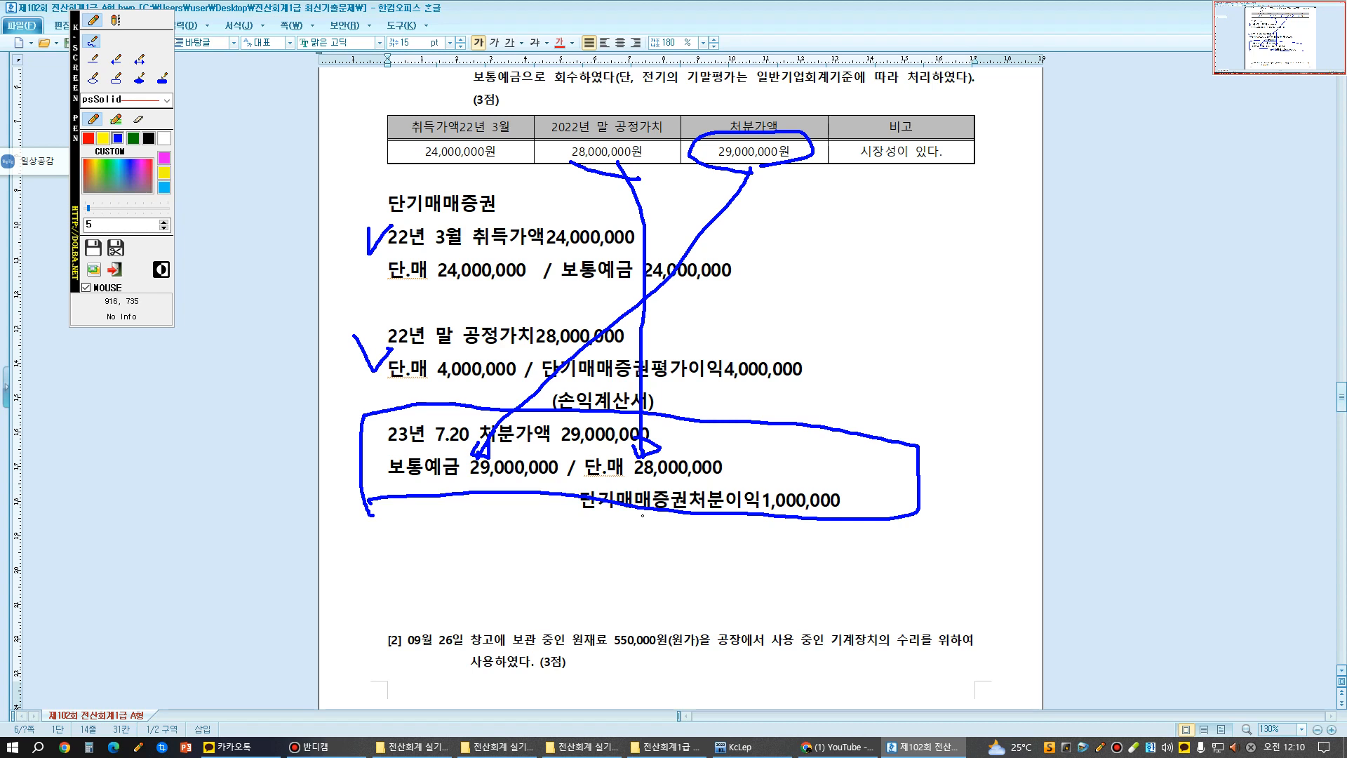
mouse_move(503, 92)
left_mouse_down()
mouse_move(394, 203)
mouse_move(399, 183)
left_mouse_up()
left_click_drag(440, 114, 470, 218)
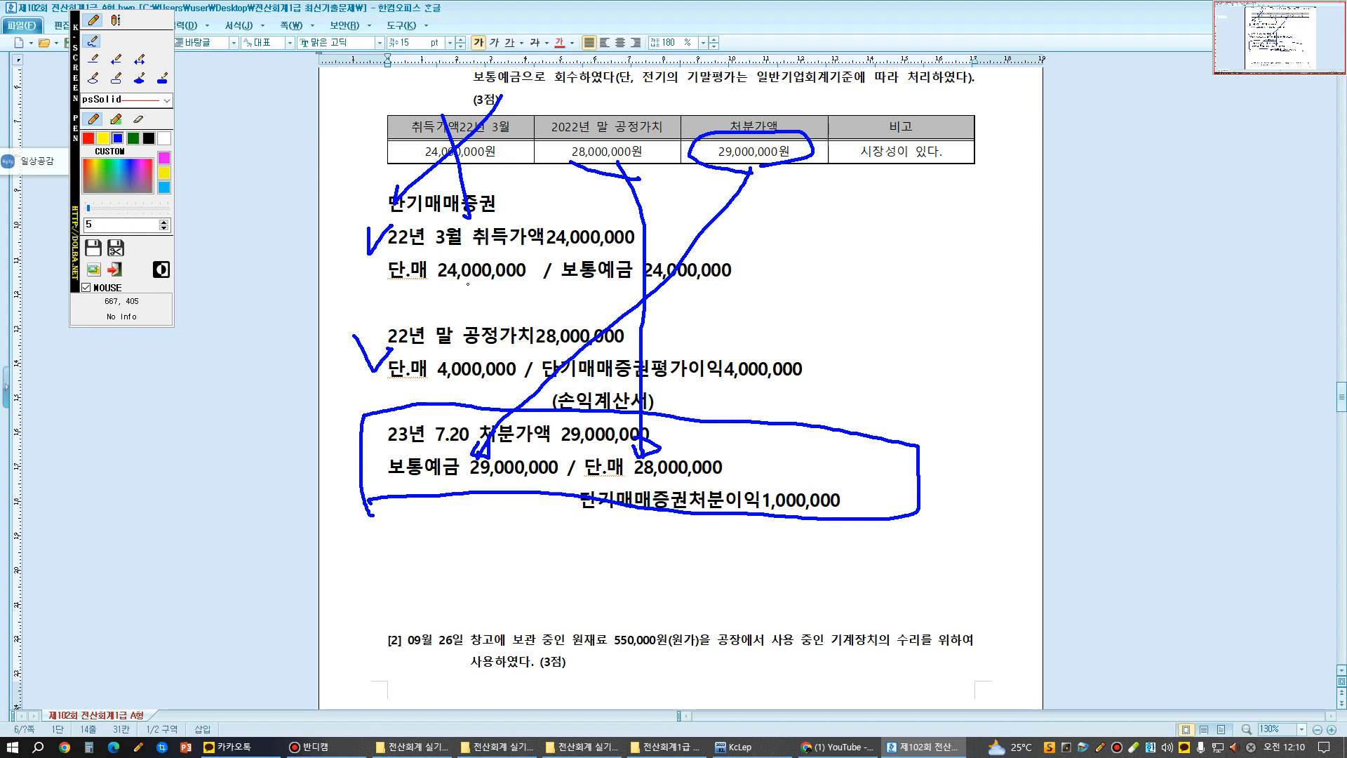
key("Escape")
- On the empty line below the 단.매 acquisition entry, add "매.가 24,000,000 / 보통예금 24,000,000"
scroll(681, 386, "up", 3)
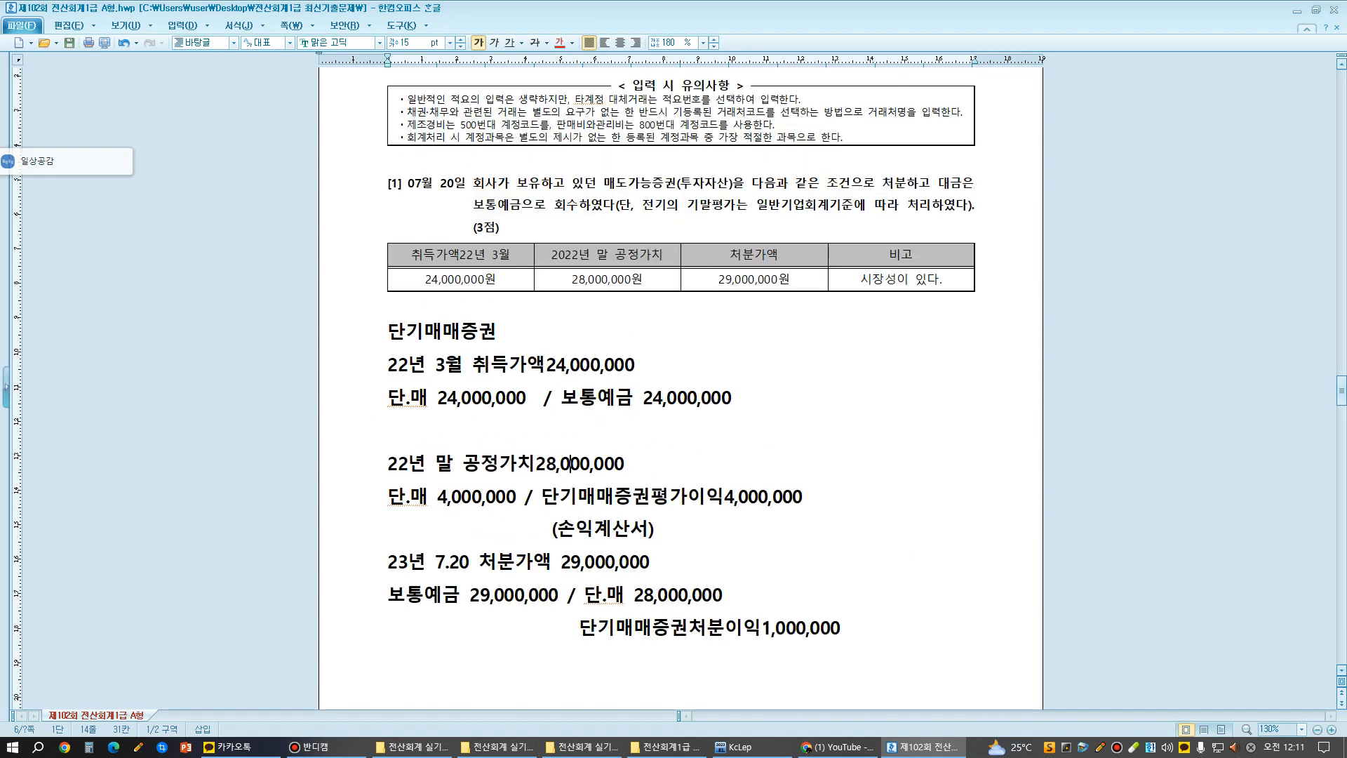
scroll(570, 463, "down", 3)
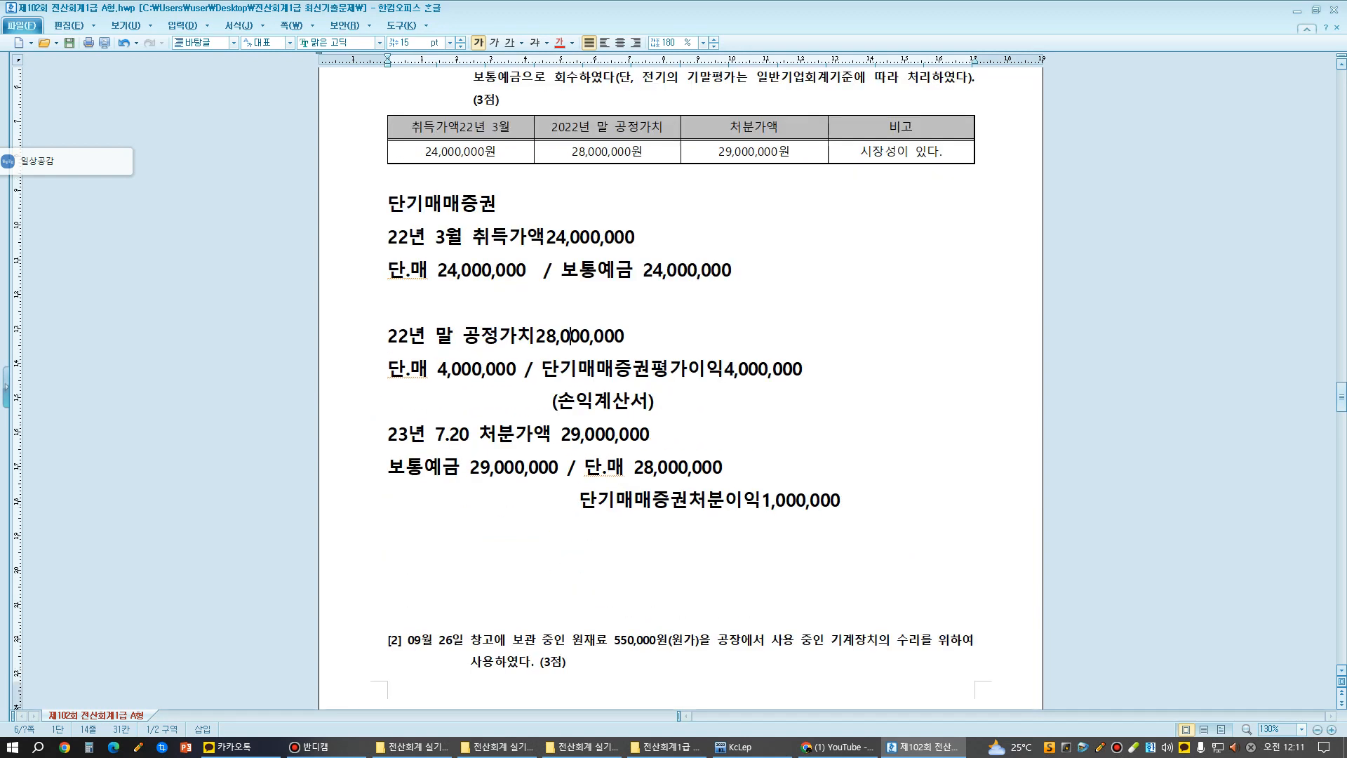
left_click(388, 303)
type("매.가")
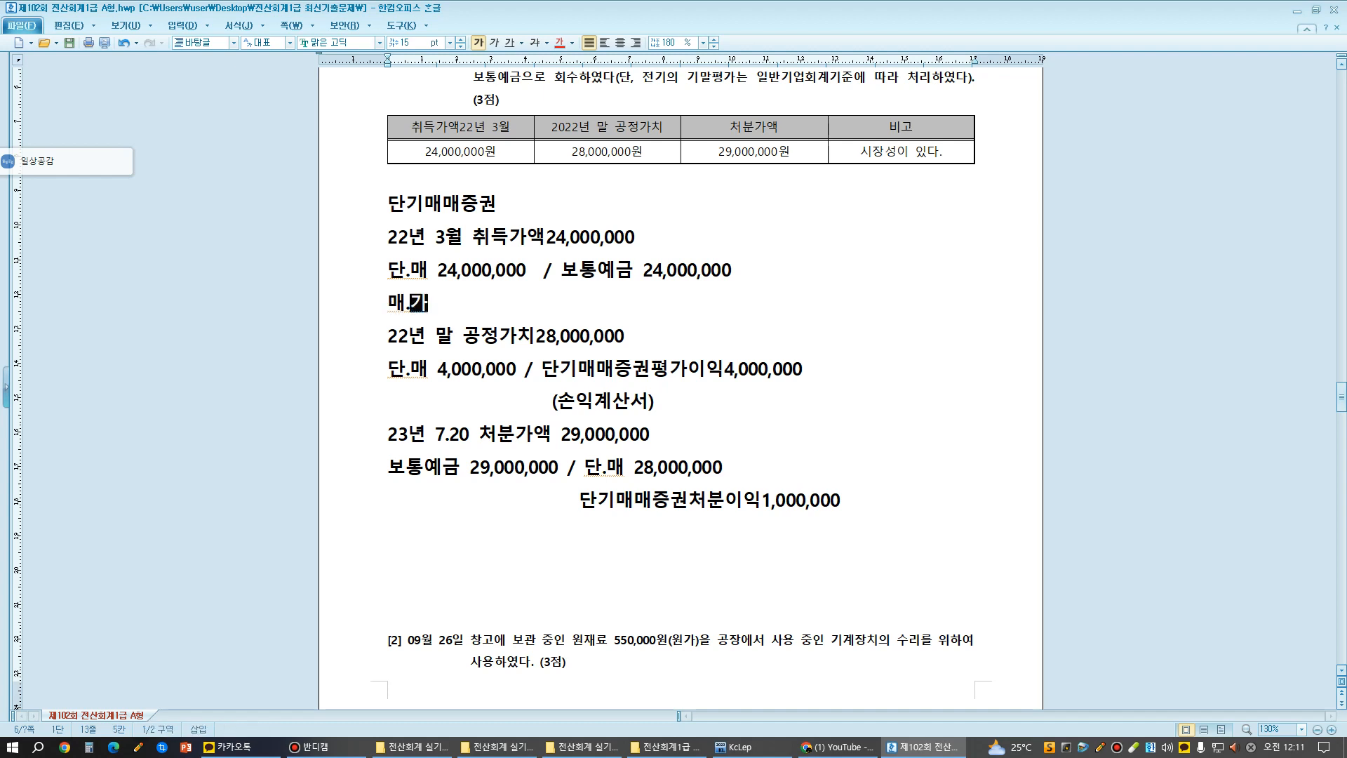
type("  24,000,")
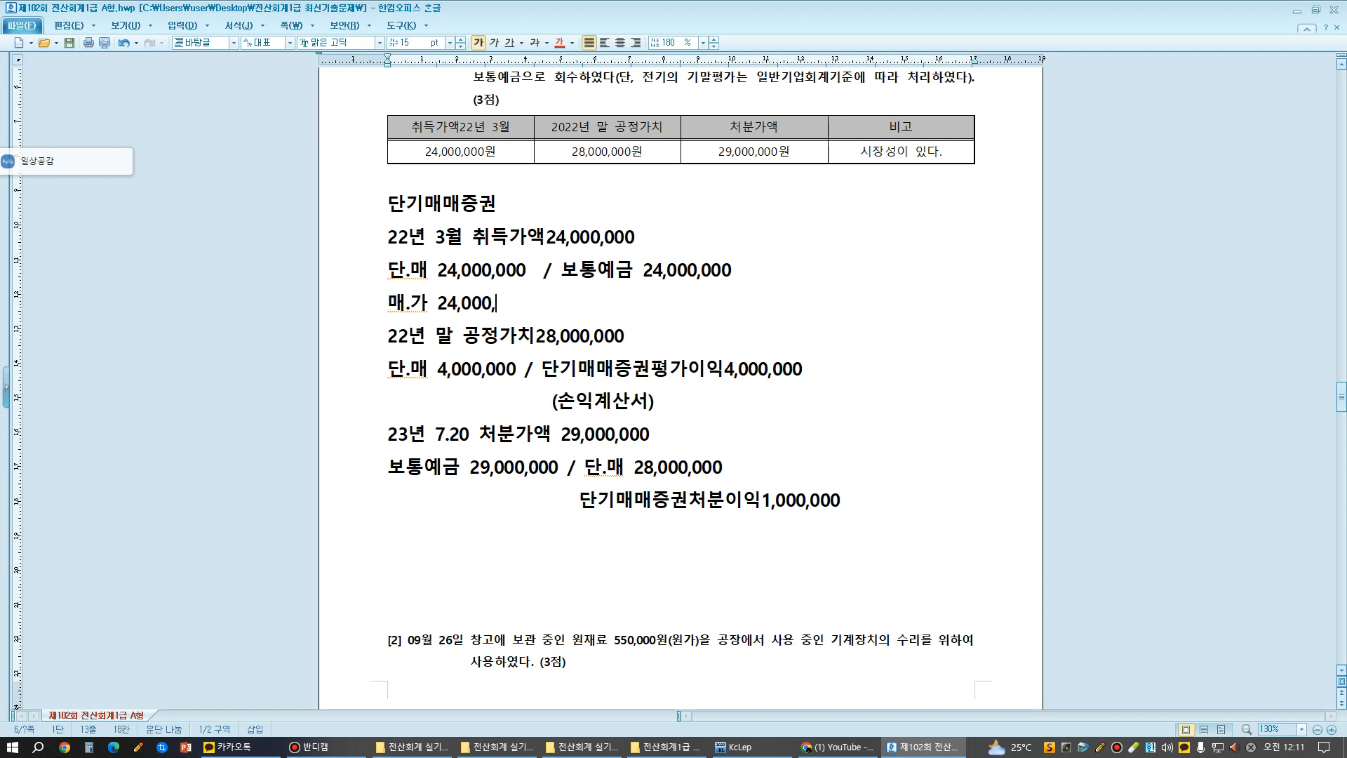
type("000   / 보통예")
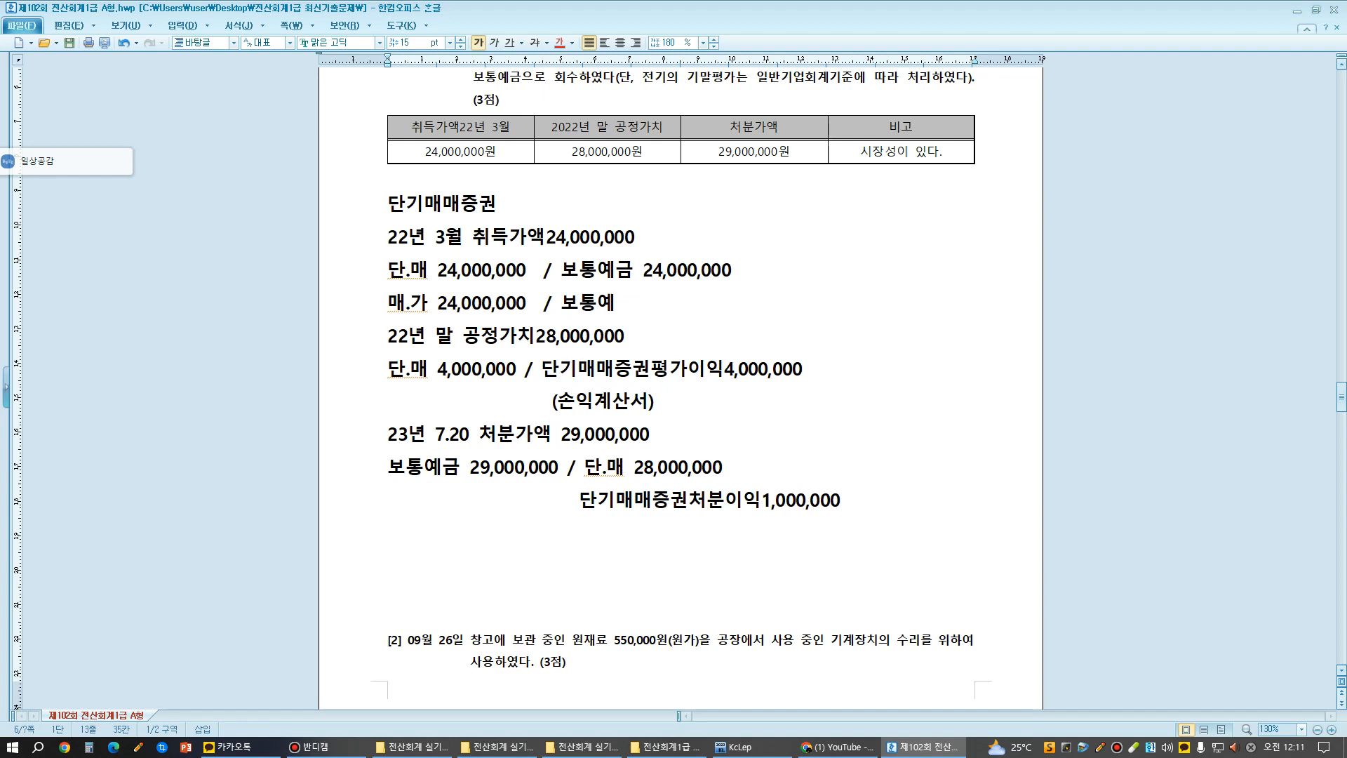
type("금  24,000,000")
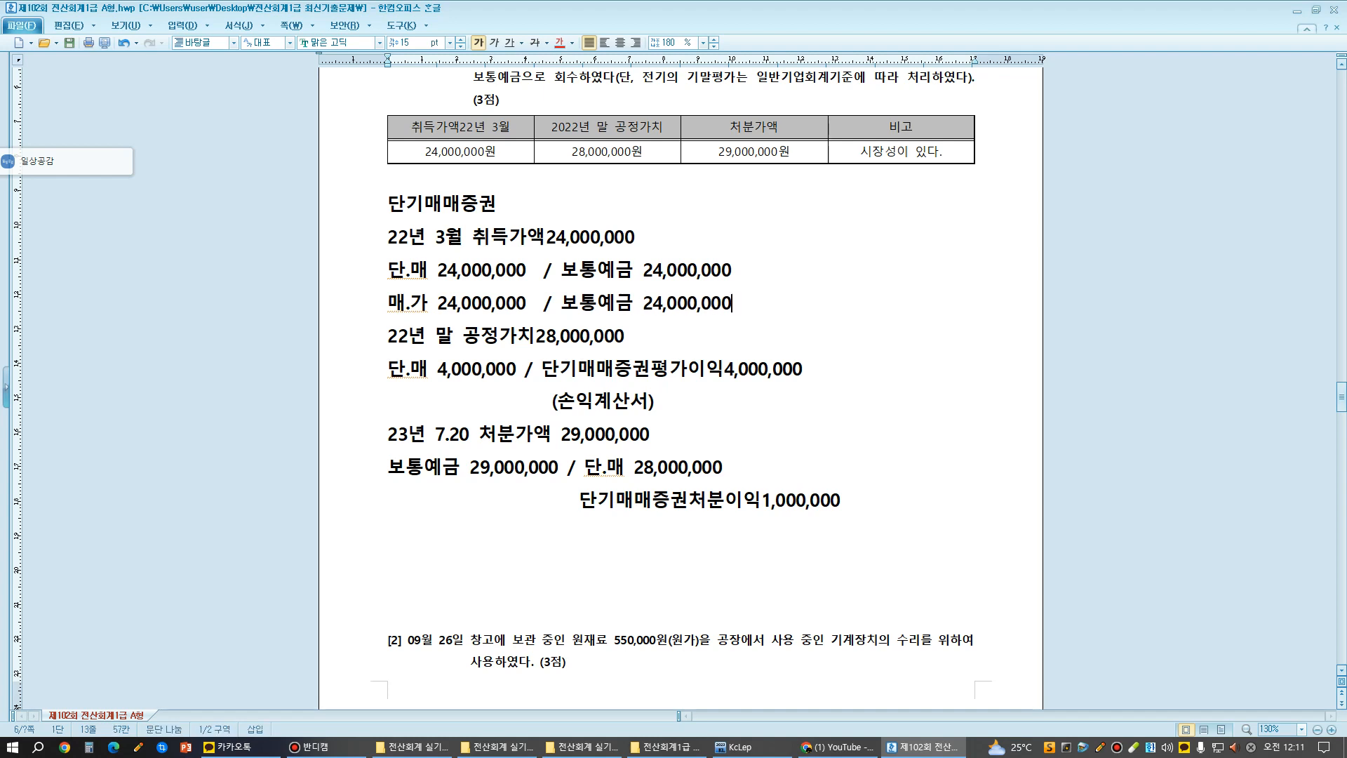
- Color the 매.가 acquisition entry blue and insert an empty line below it
left_click_drag(389, 304, 732, 306)
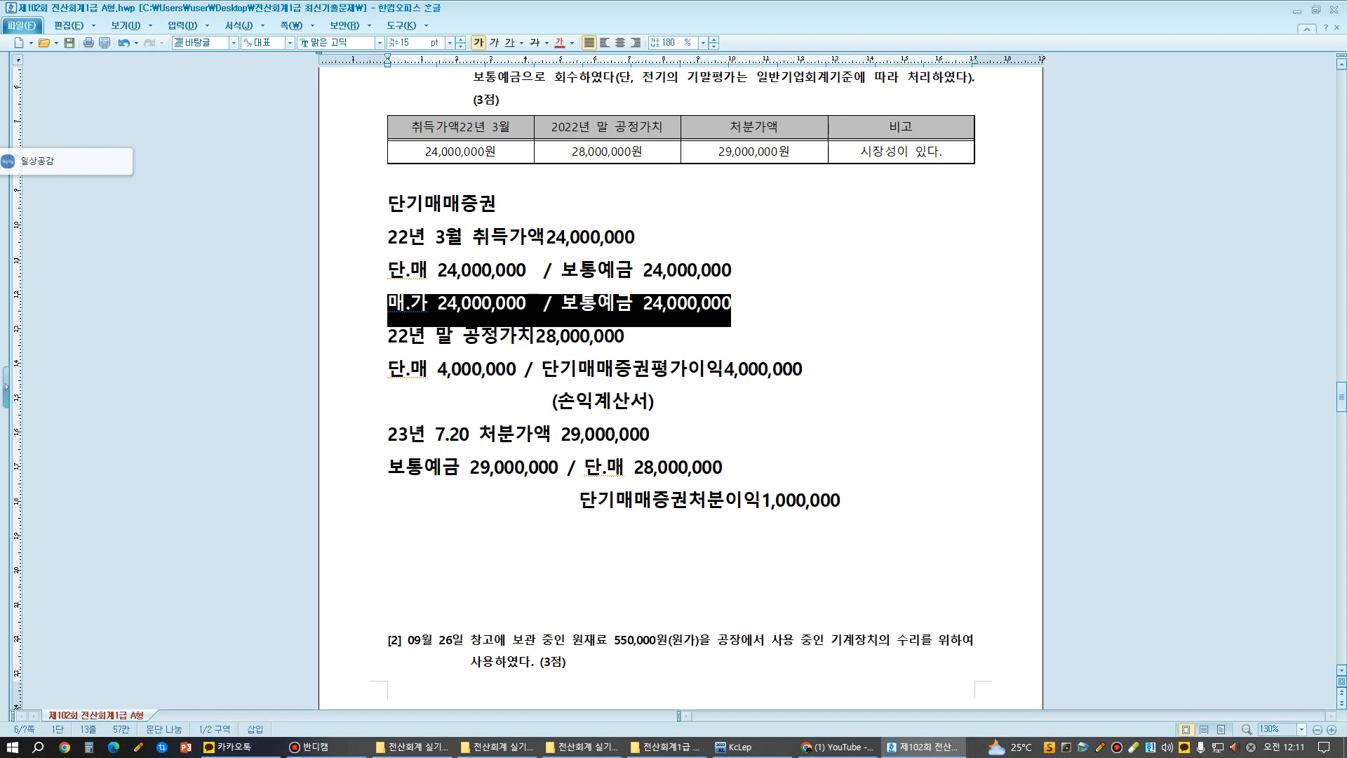
left_click(572, 43)
left_click(616, 90)
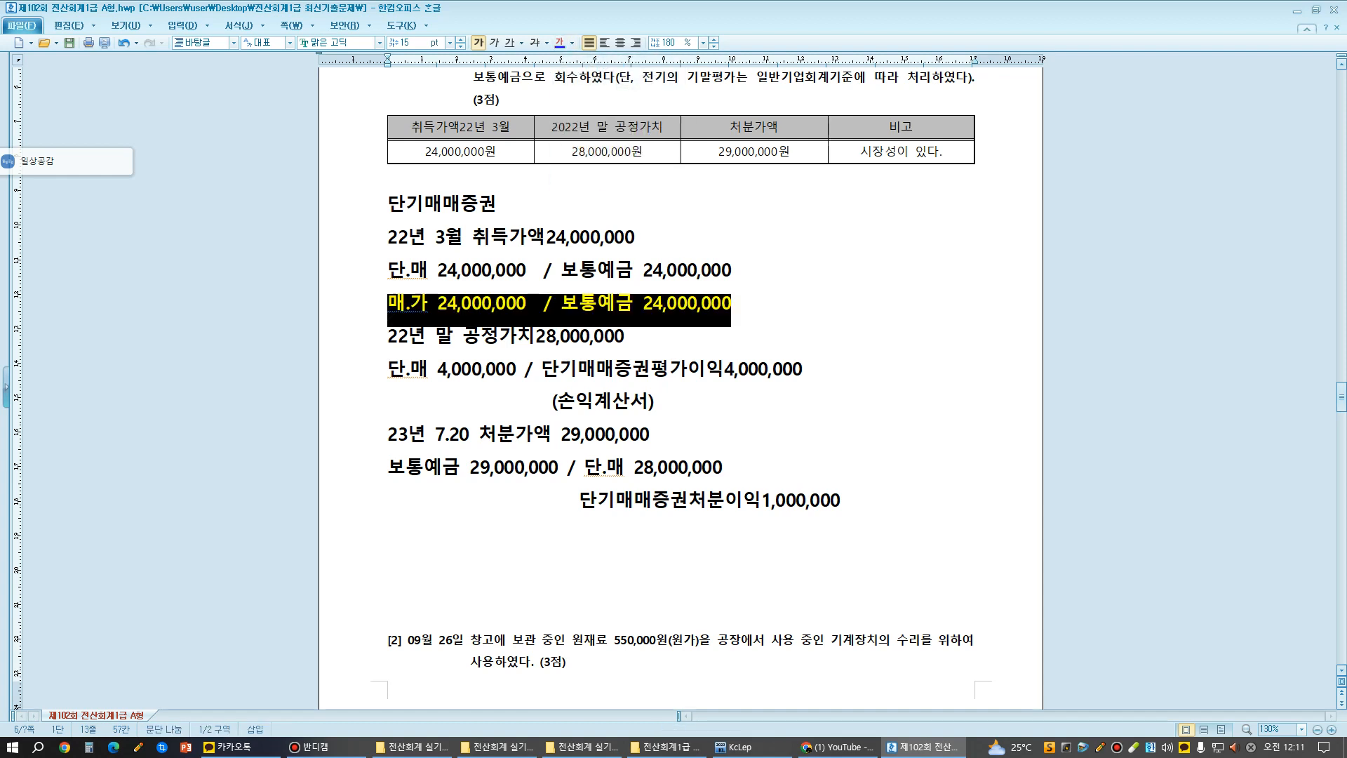
left_click(656, 401)
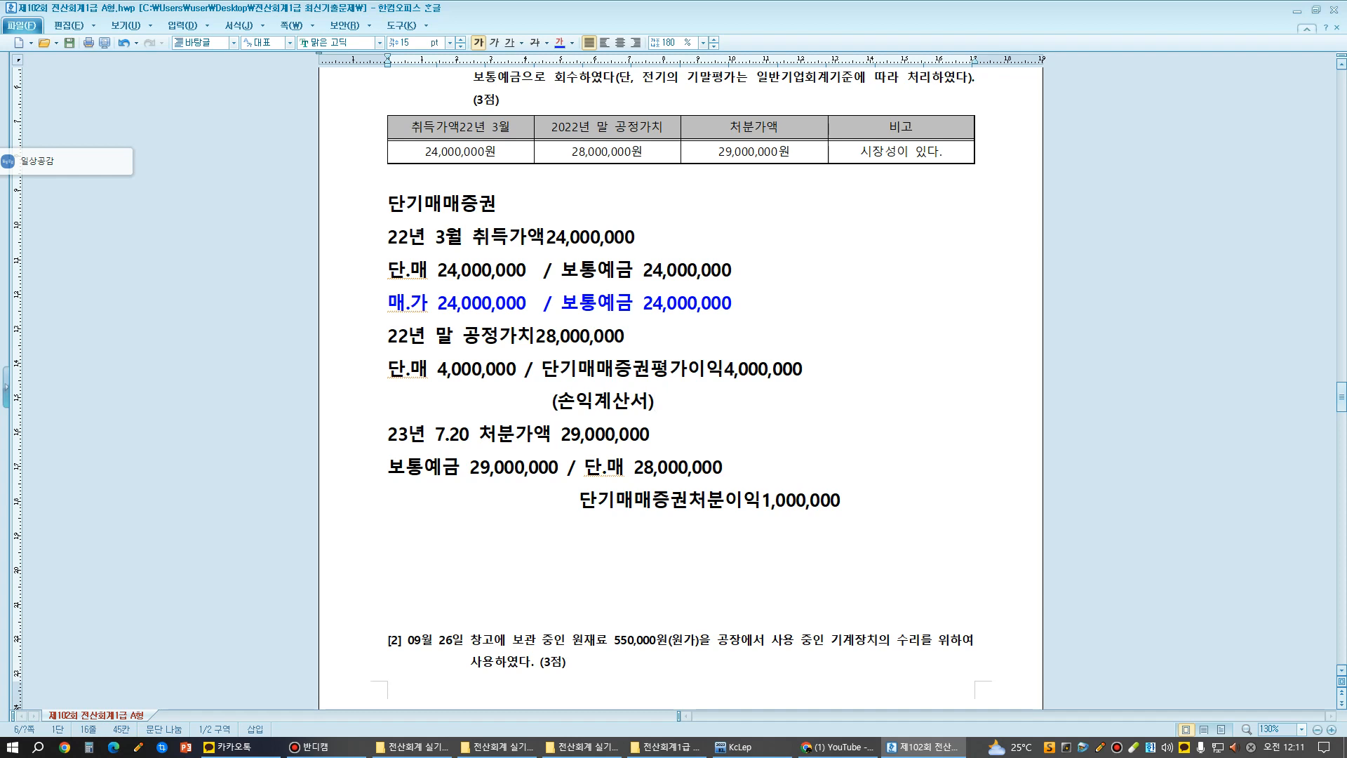
key("Return")
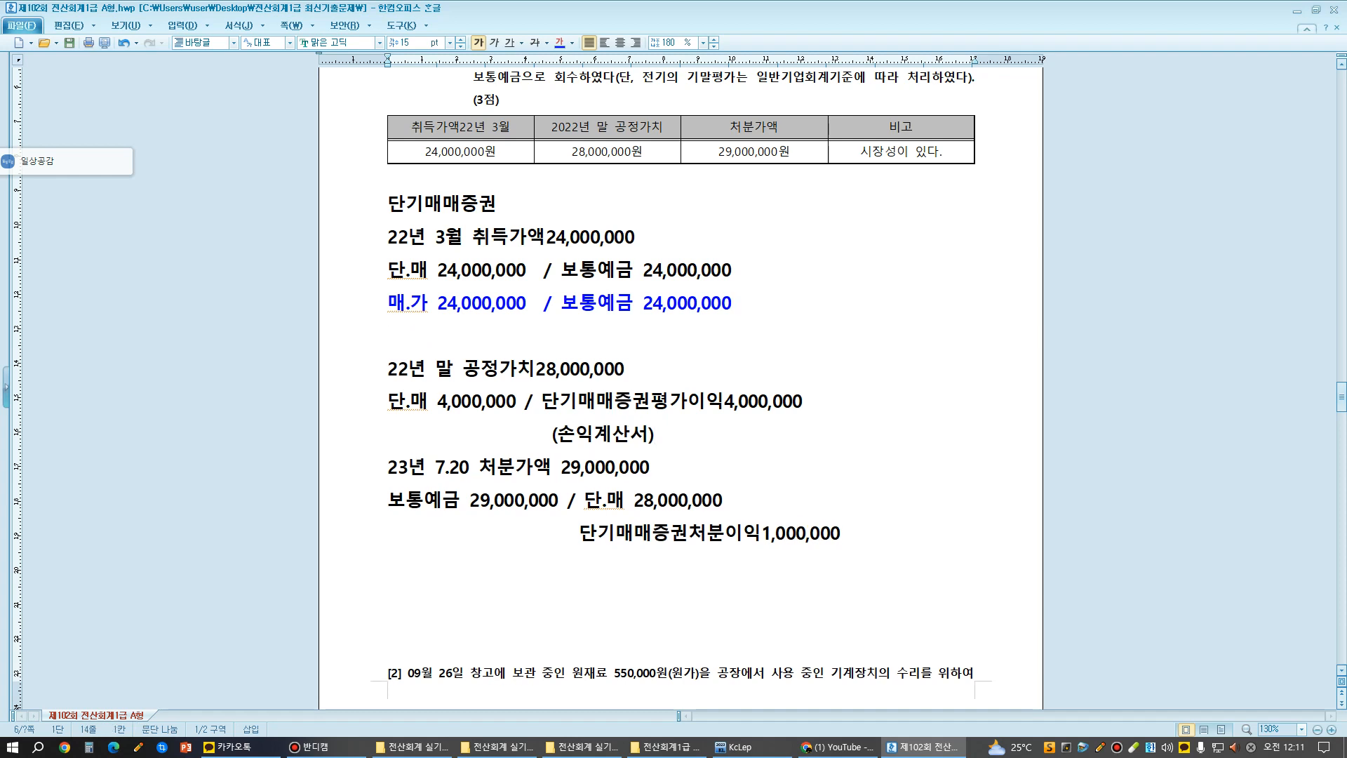
- Below (손익계산서), add the year-end valuation entry "매.가 4,000,000 / 매도가능증권평가이익4,000,000" on a new line
scroll(681, 350, "down", 3)
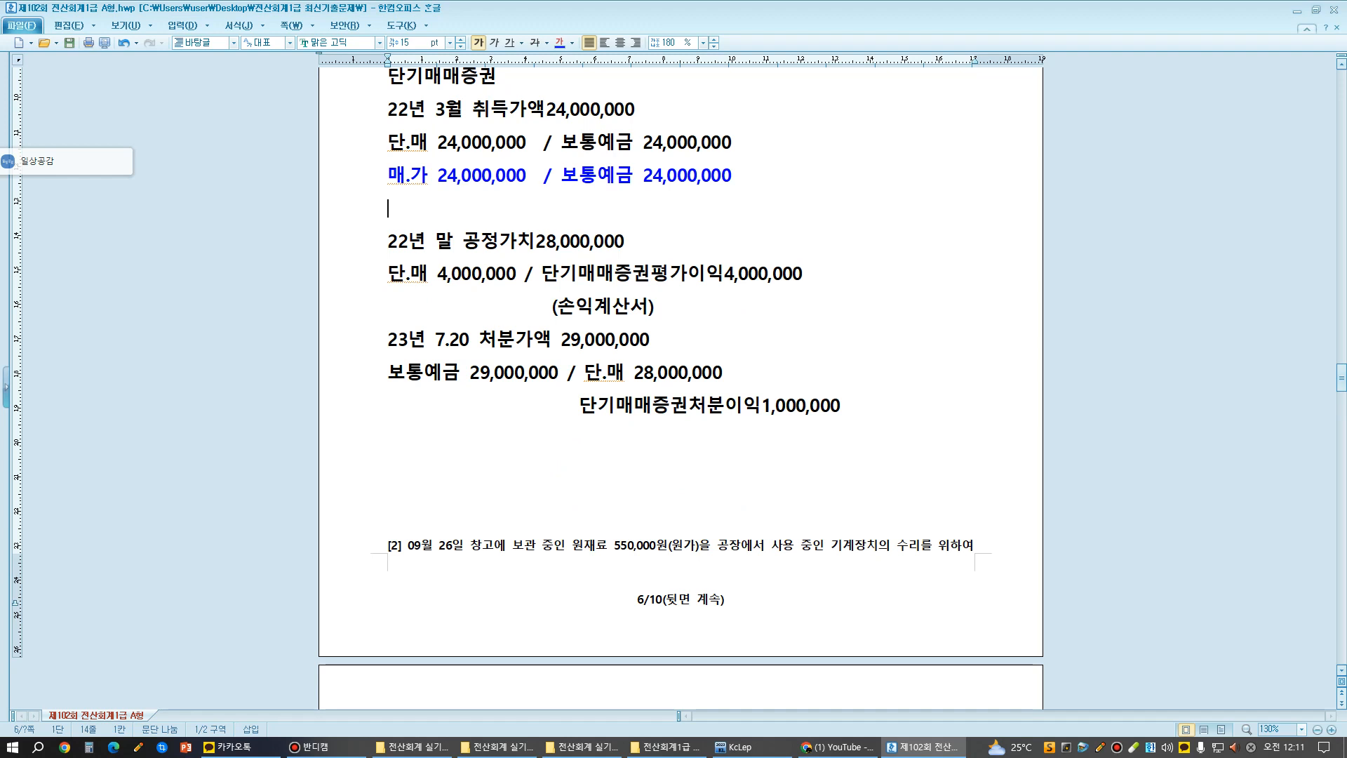
left_click(655, 307)
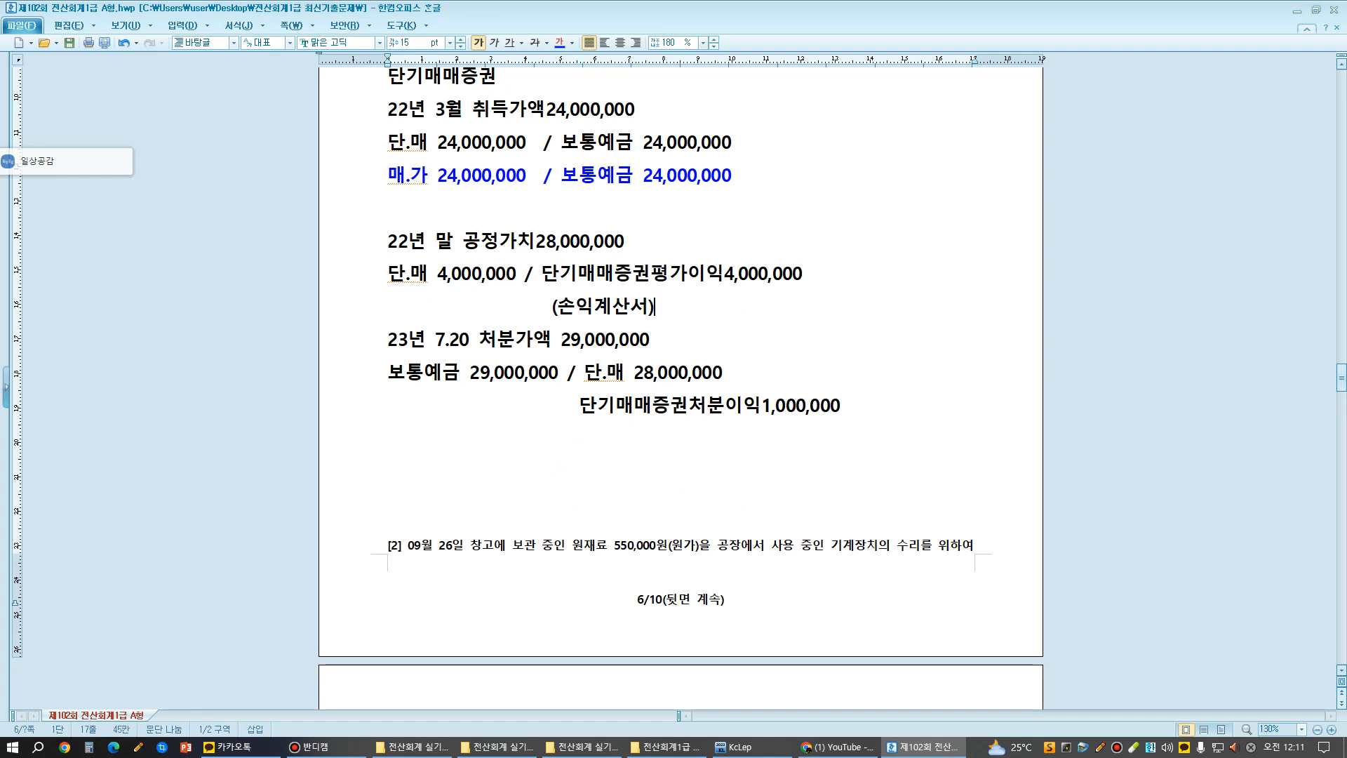
key("Return")
type("매.가")
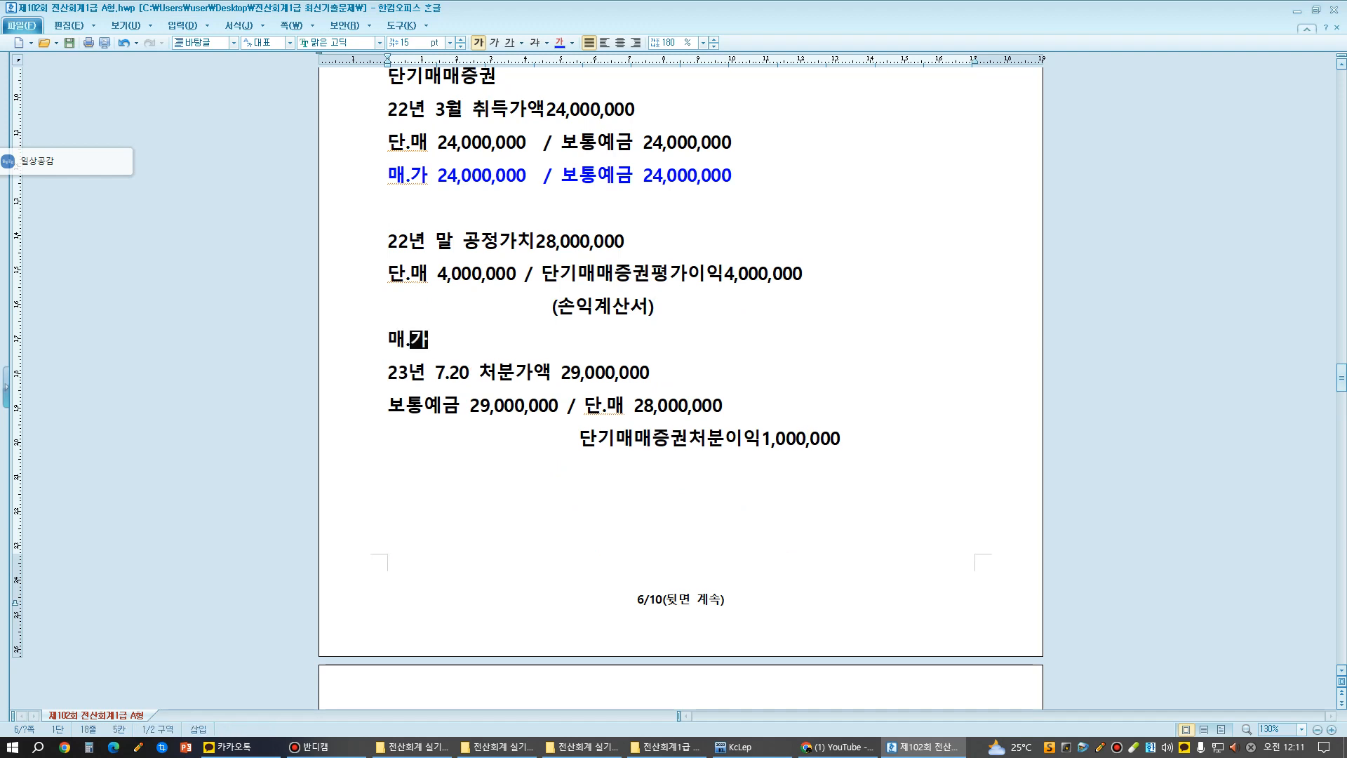
type(" 4,000")
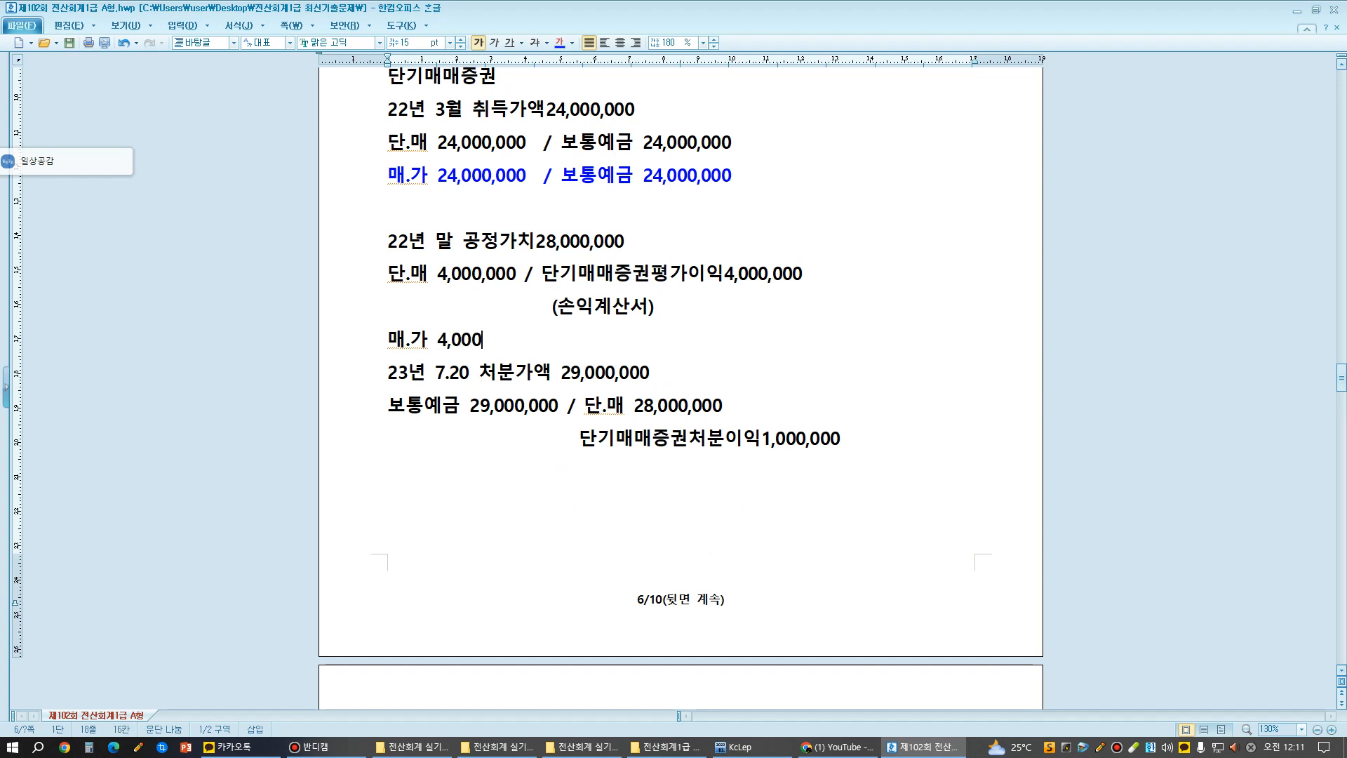
type(",000 / ")
type("매도가능증권")
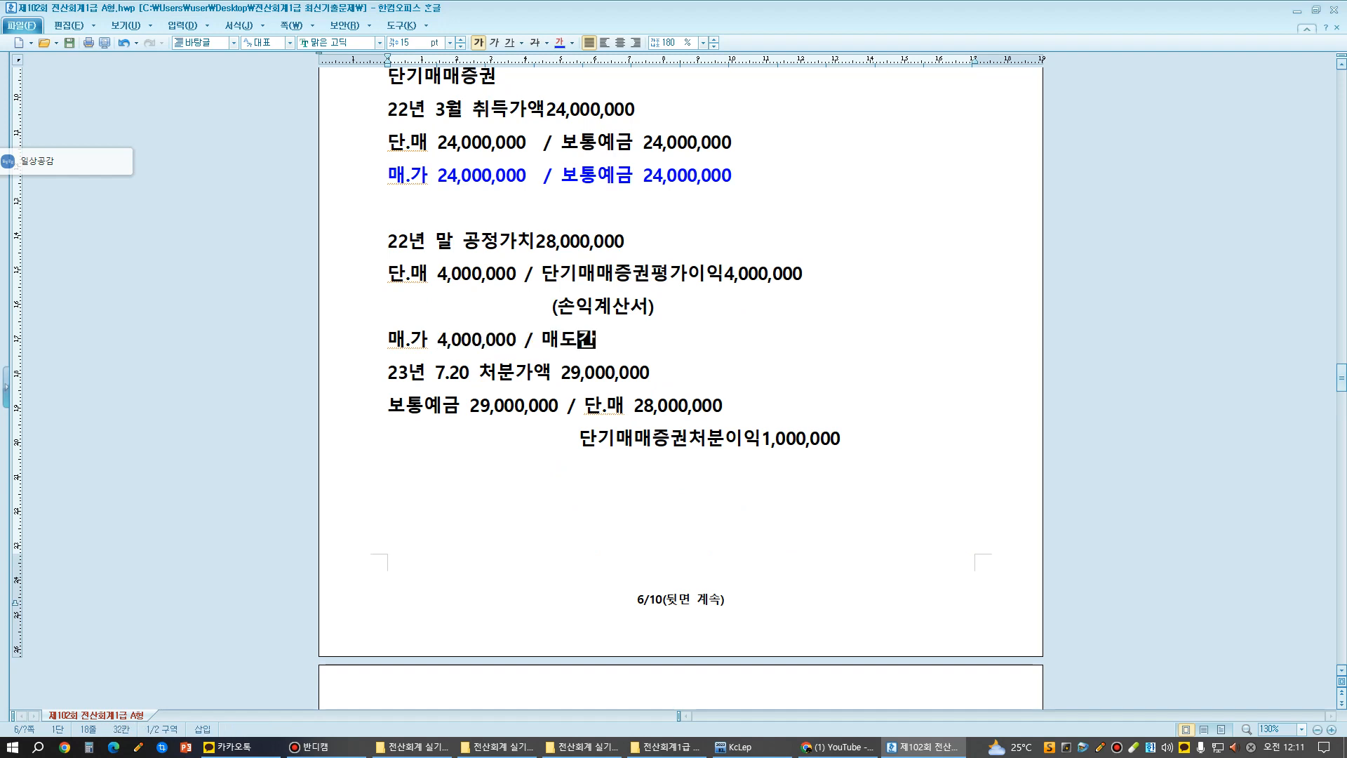
type("평가")
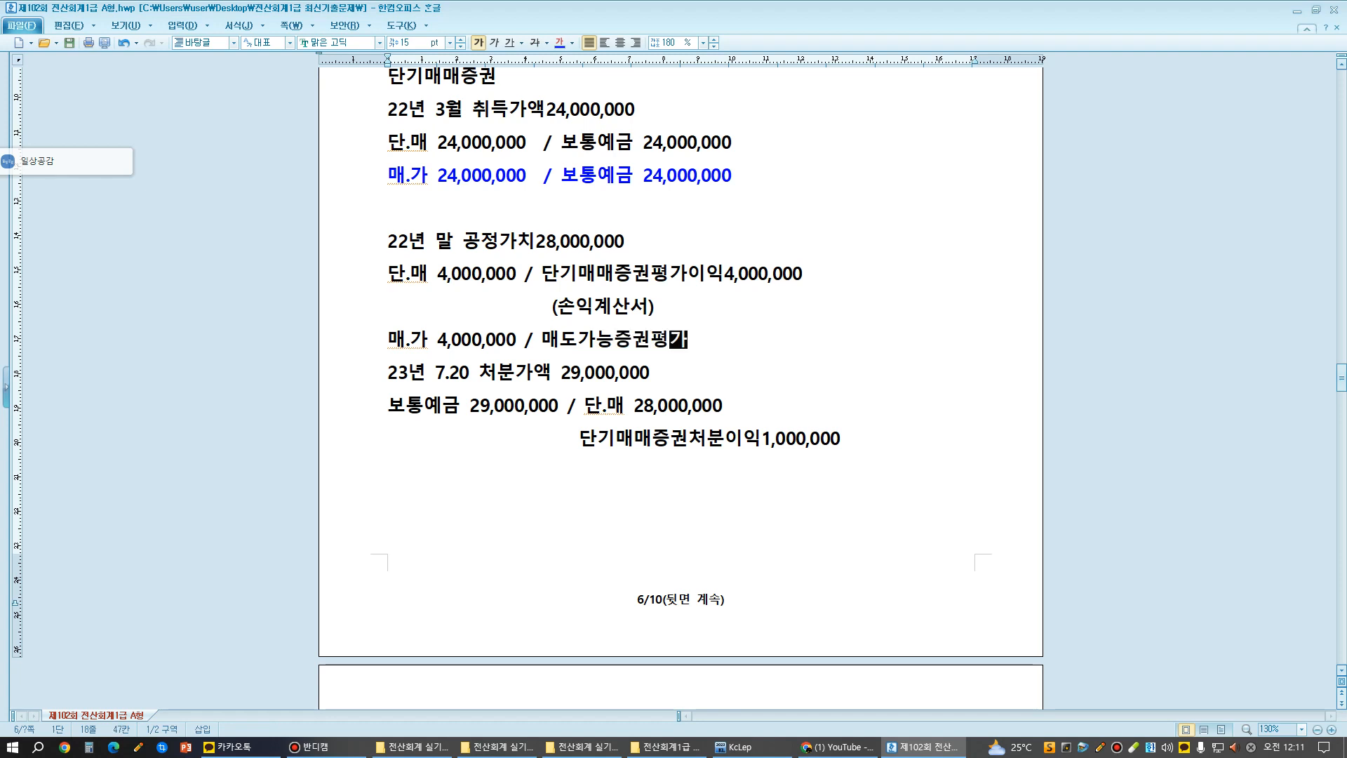
type("이익4,000,000")
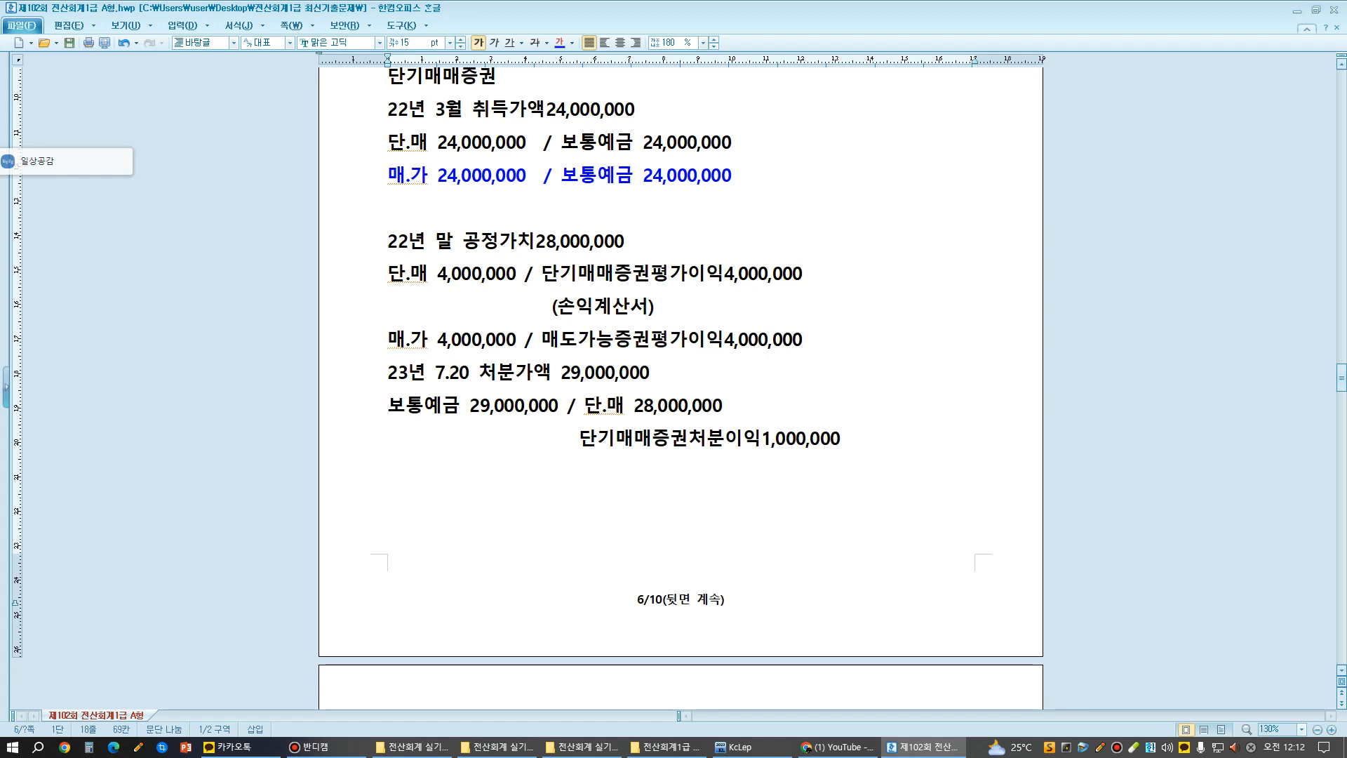
- Add the note "(재무상태표)" on a new line beneath 매도가능증권평가이익, aligned with the (손익계산서) note
key("Return")
type("(")
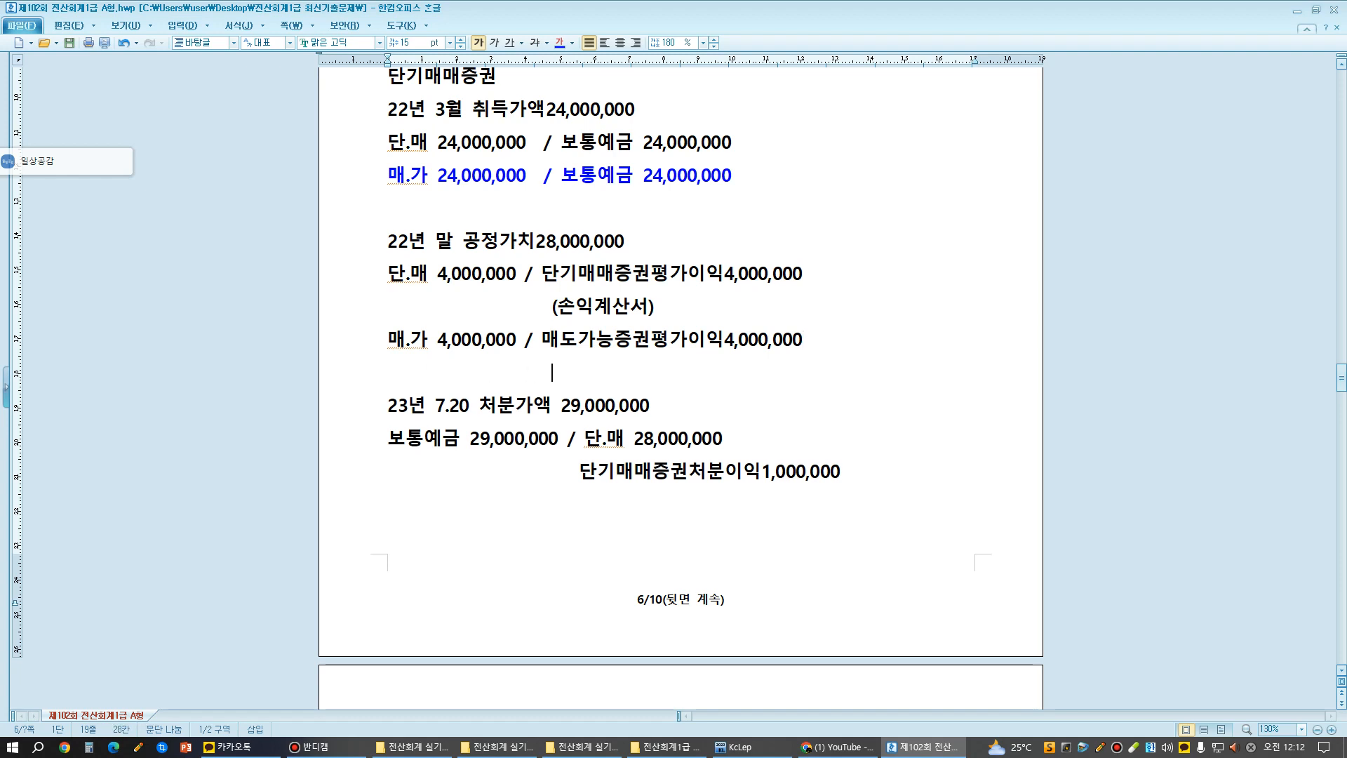
type("재")
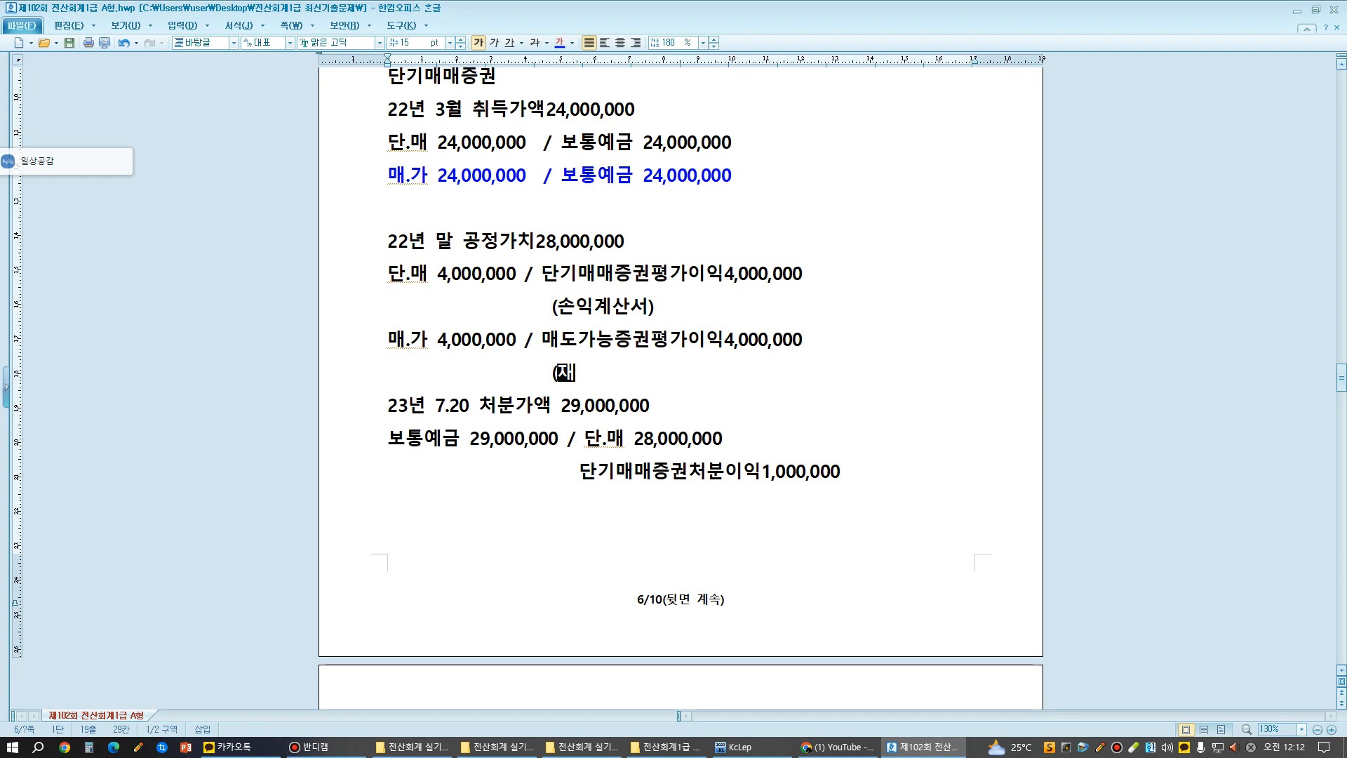
type("무상태표")
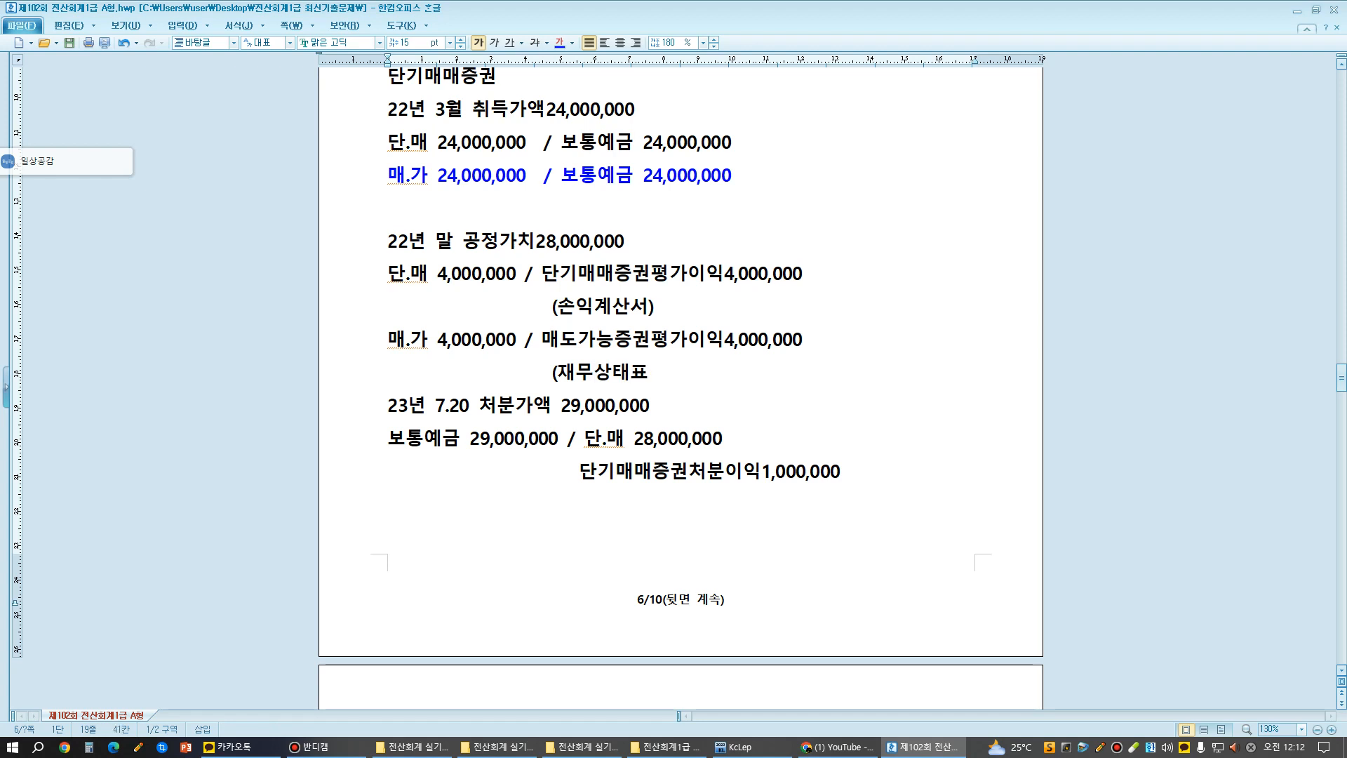
type(")기타포고ㅏ")
- Complete the note beneath 매도가능증권평가이익 so it reads "(재무상태표;기타포괄손익누계액)"
key("BackSpace")
key("BackSpace")
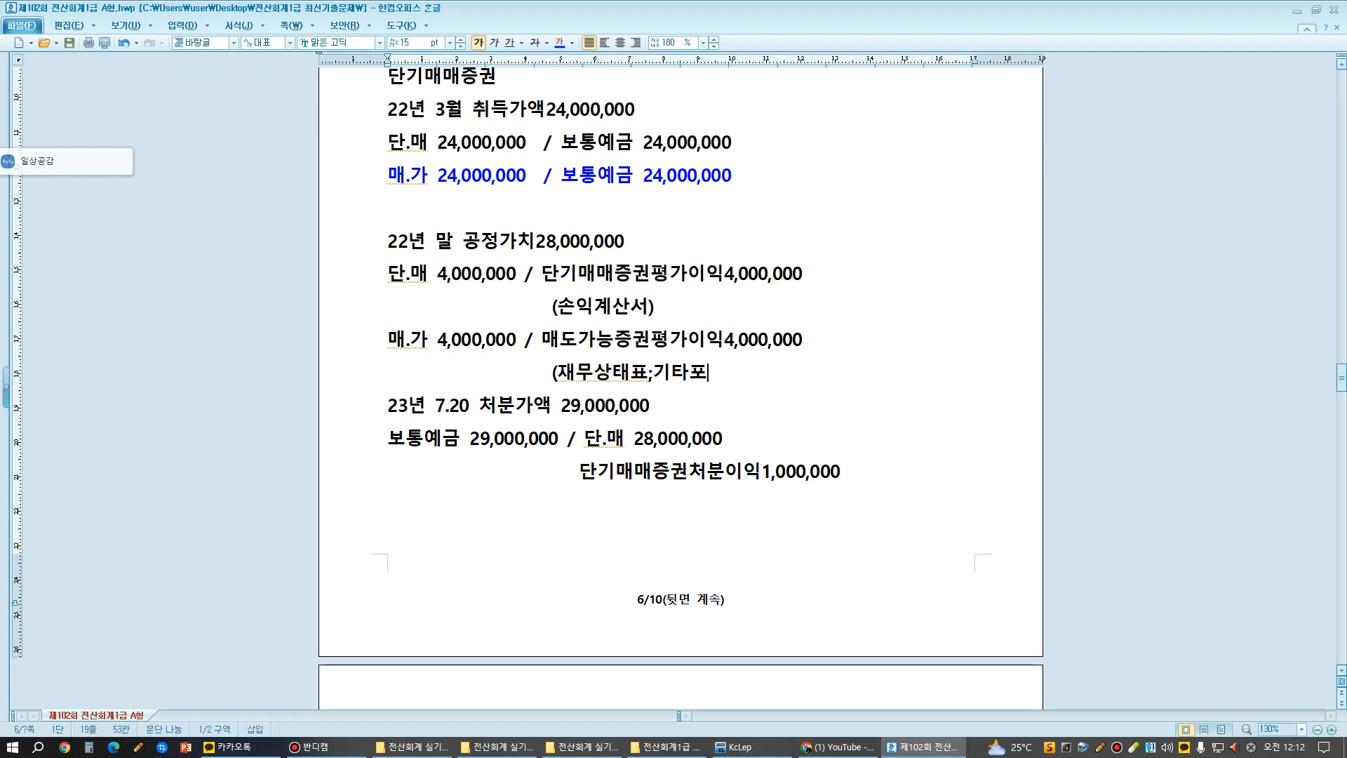
type("관ㅅ")
key("BackSpace")
key("BackSpace")
type("괄손이ㄱㄴ")
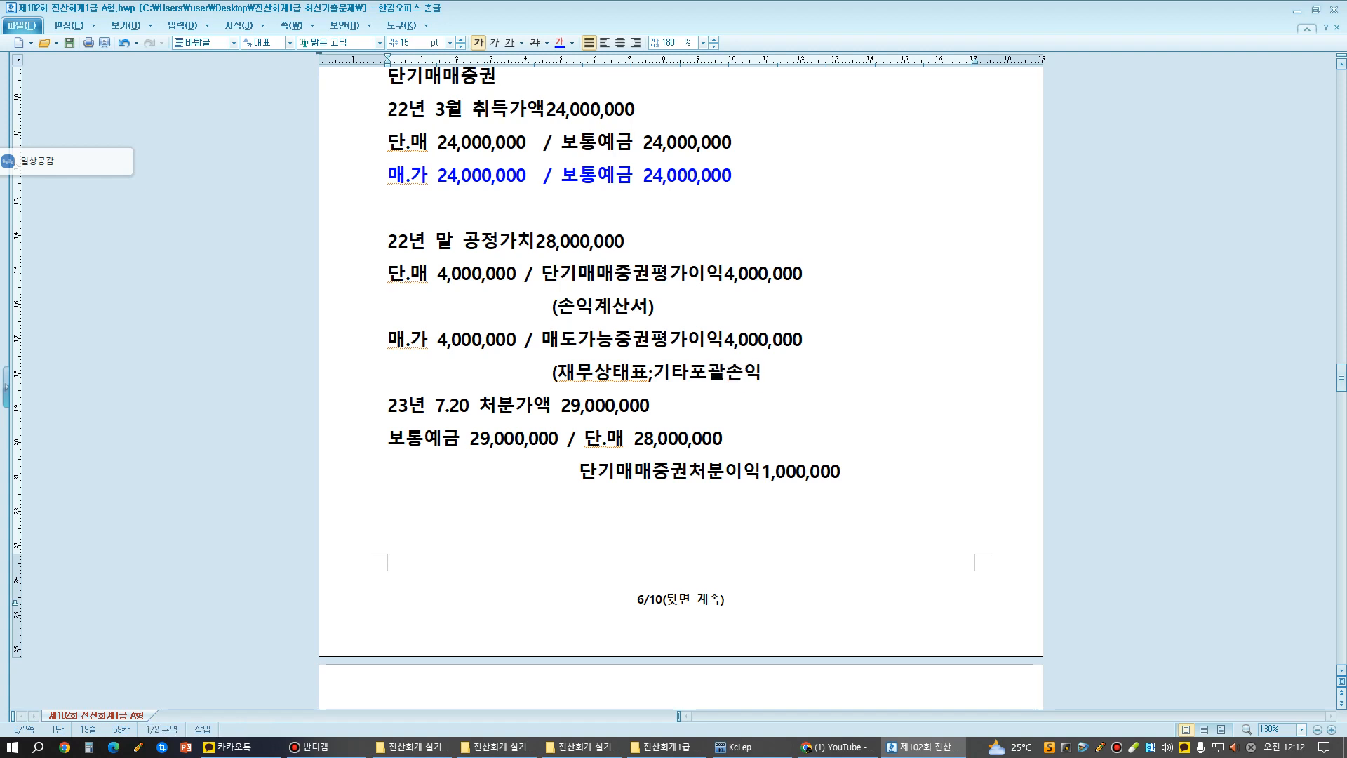
type("ㅜ4")
key("BackSpace")
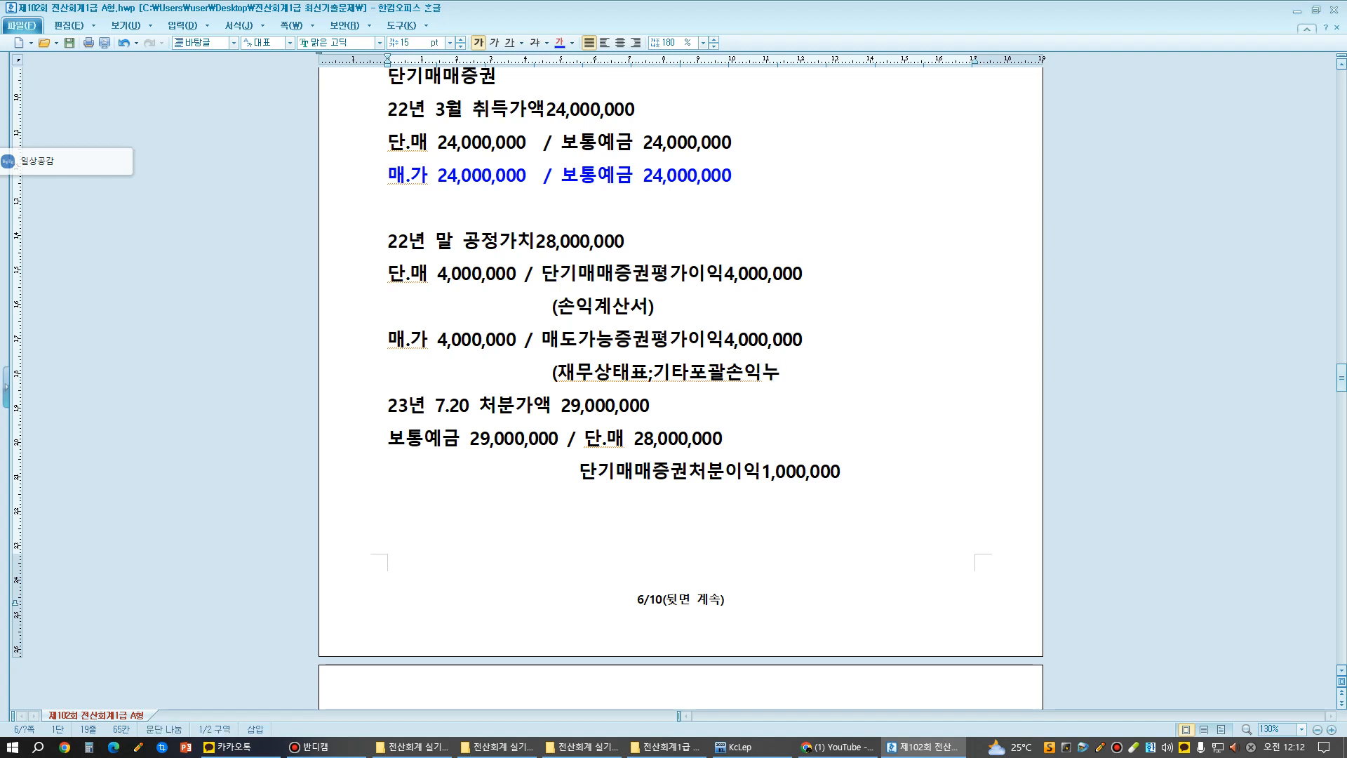
type("계액)")
- Color the 매.가 year-end valuation entry and its note blue, and insert an empty line below them
left_click_drag(388, 341, 824, 373)
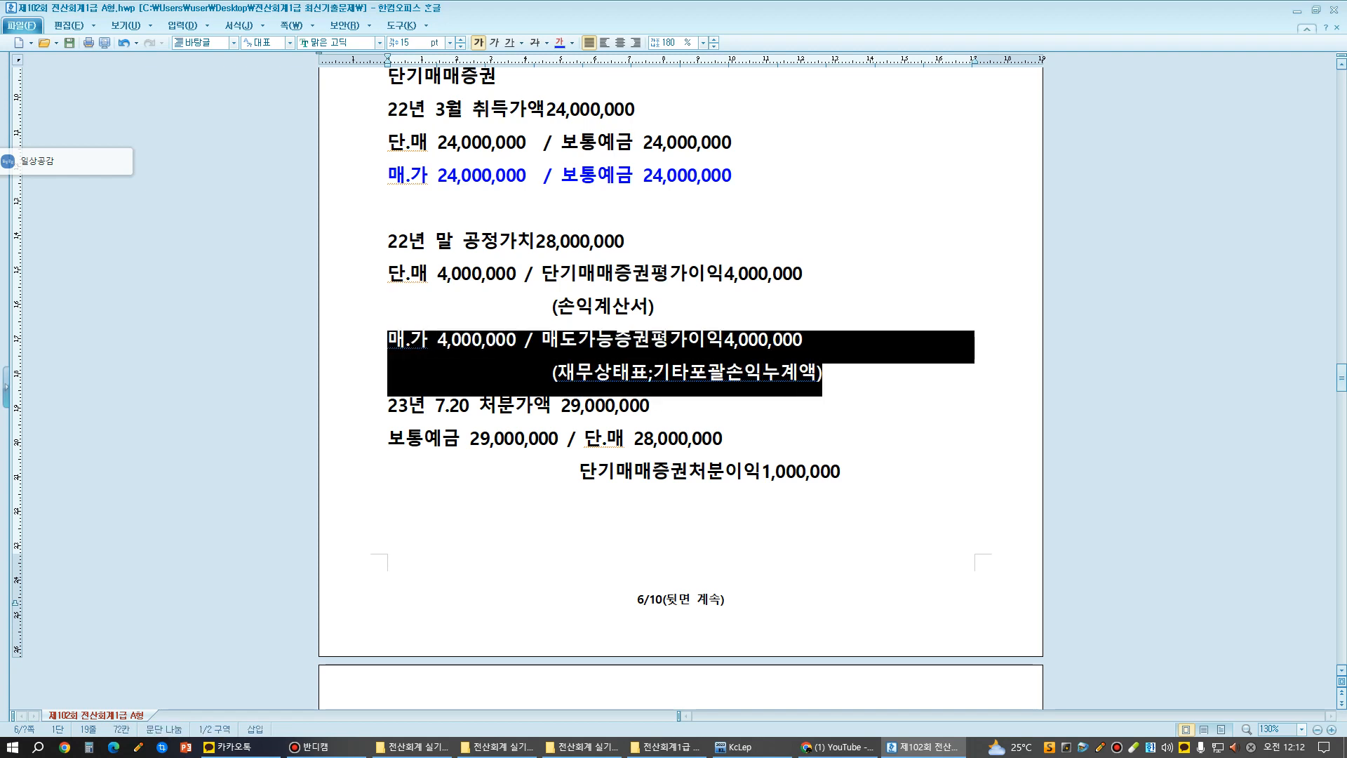
left_click(572, 43)
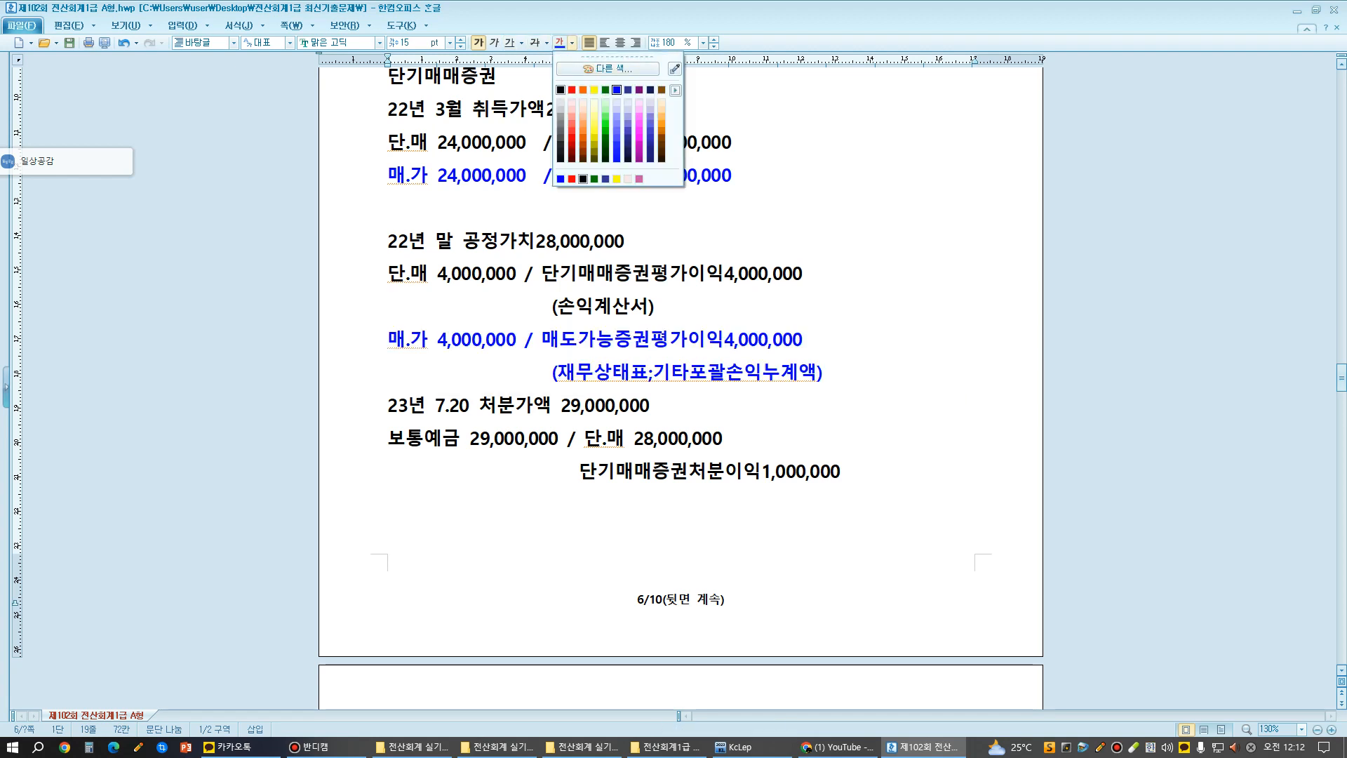
left_click(616, 89)
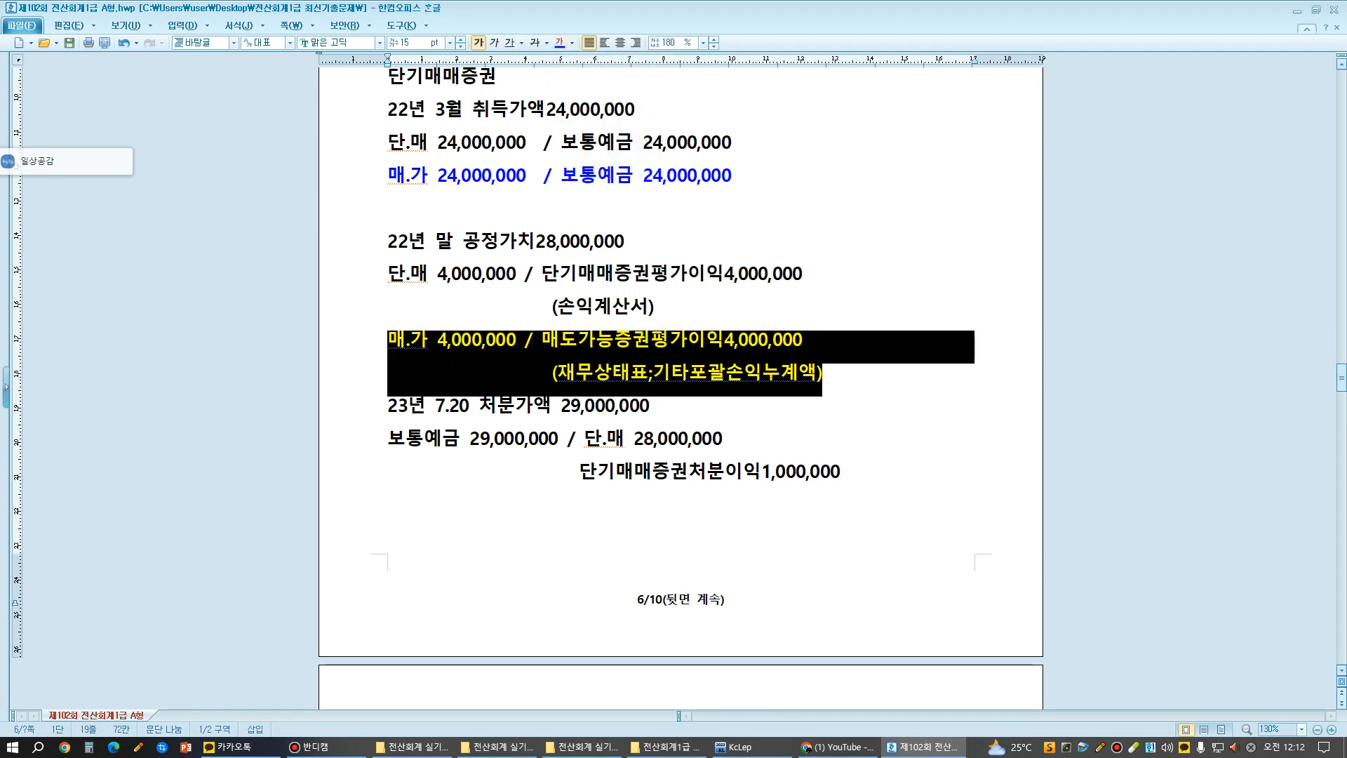
key("Escape")
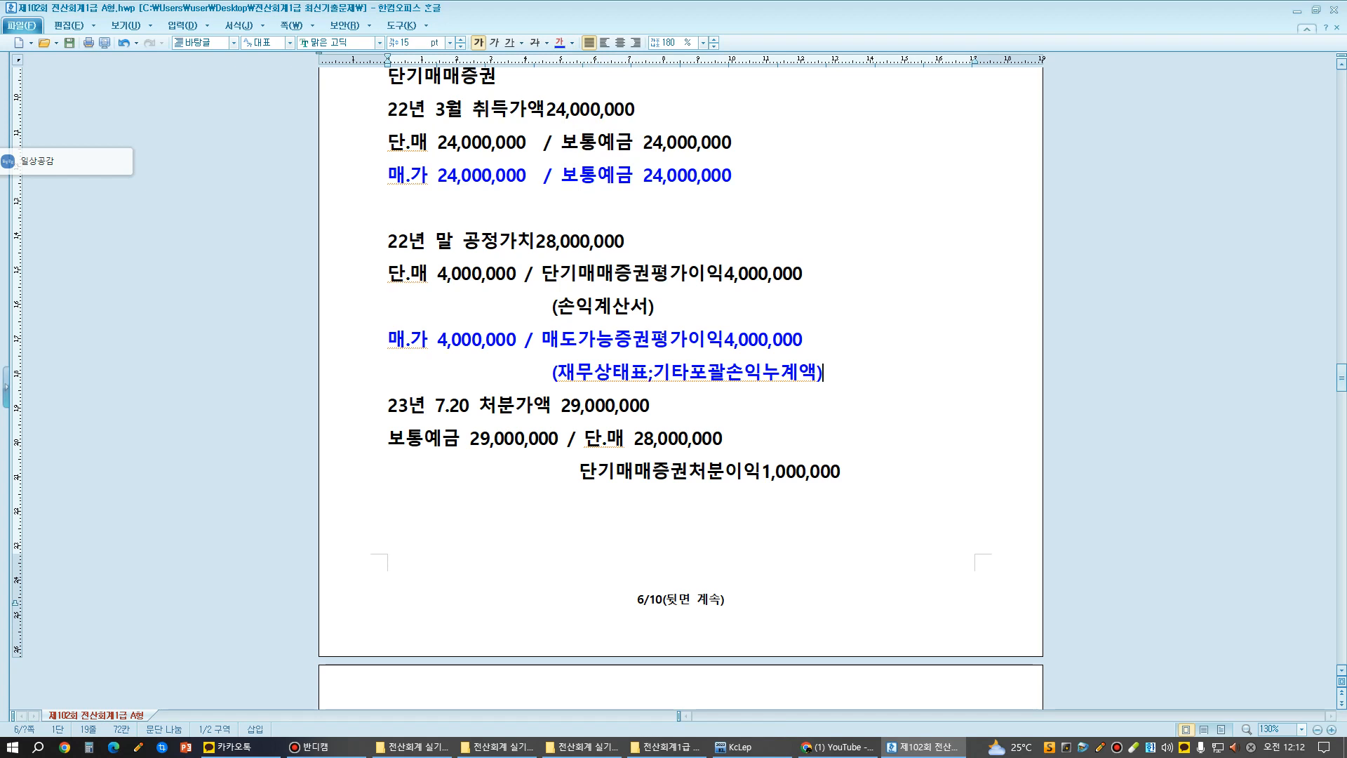
key("Return")
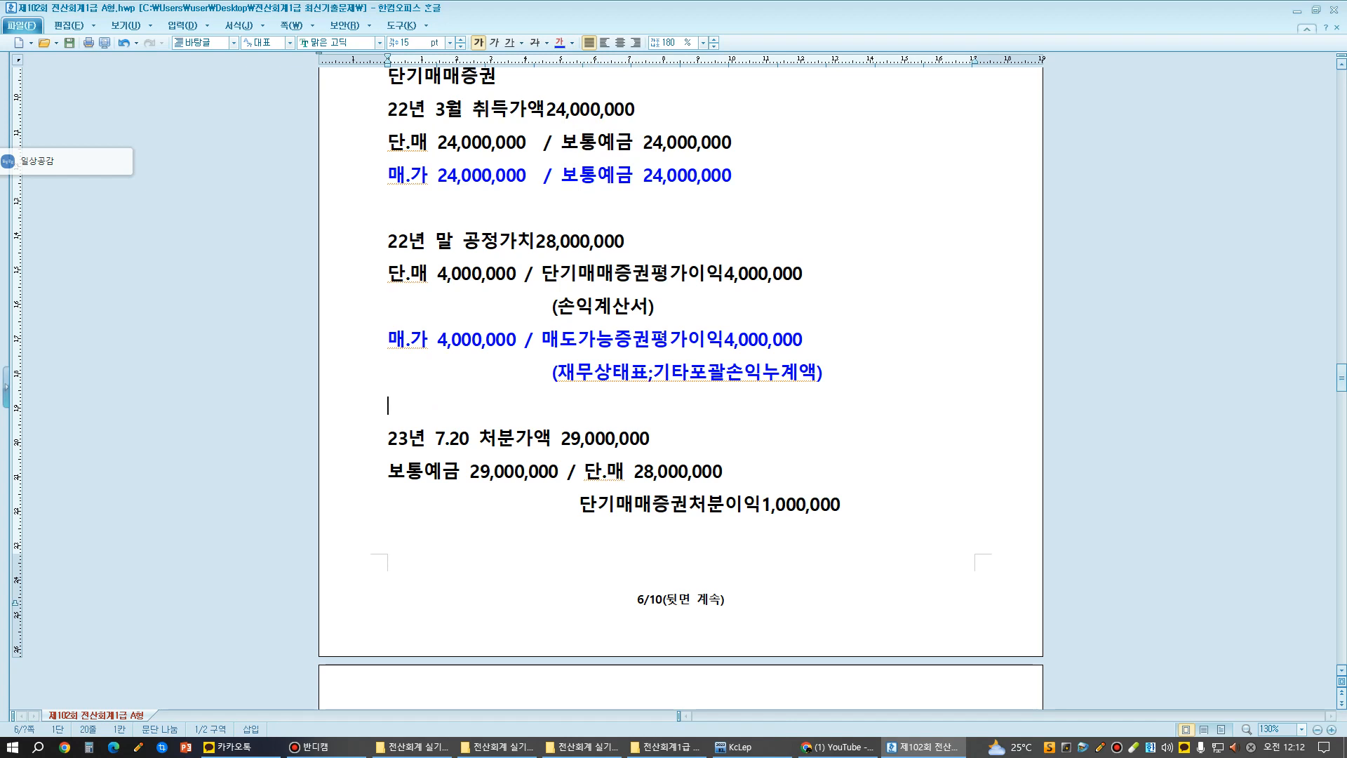
- Add "보통예금 29,000,000" on a new line below 단기매매증권처분이익1,000,000 and color it blue
scroll(680, 351, "down", 3)
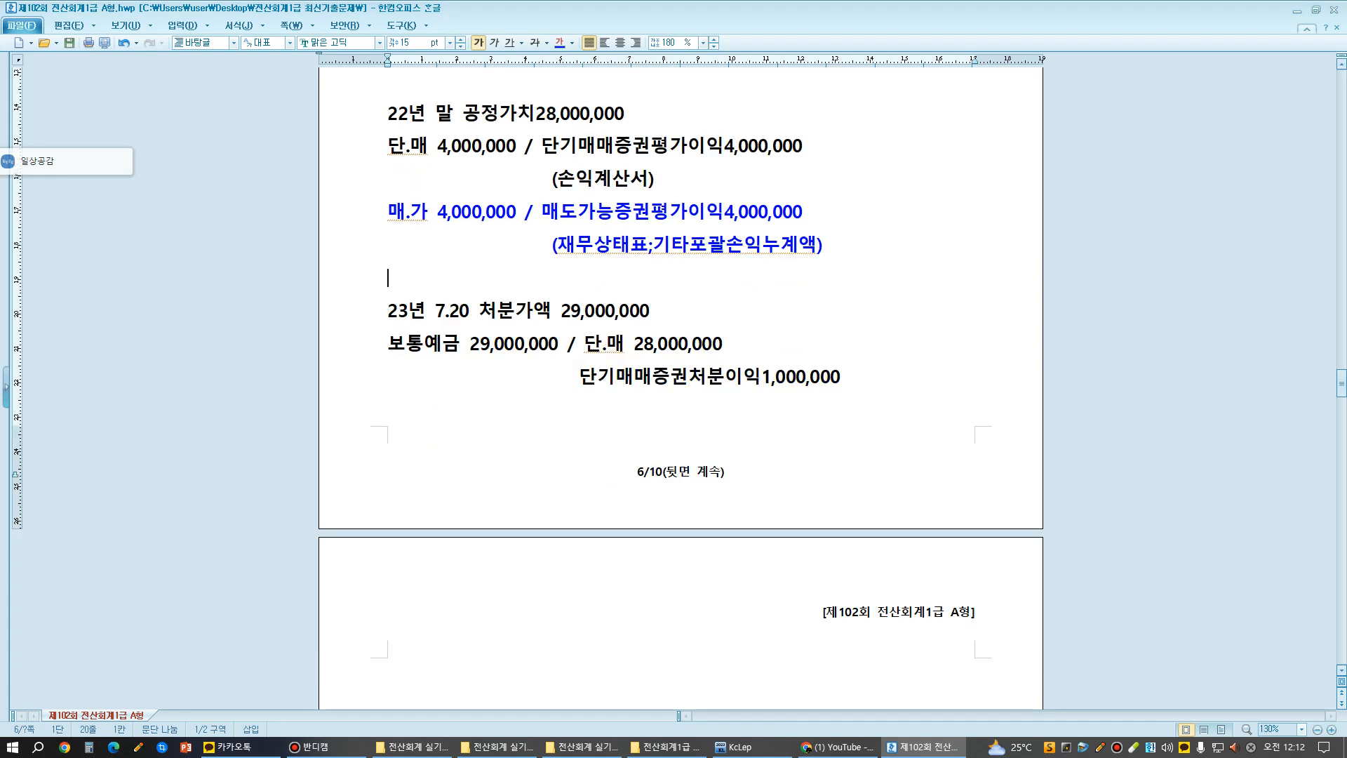
scroll(681, 351, "down", 3)
left_click(842, 249)
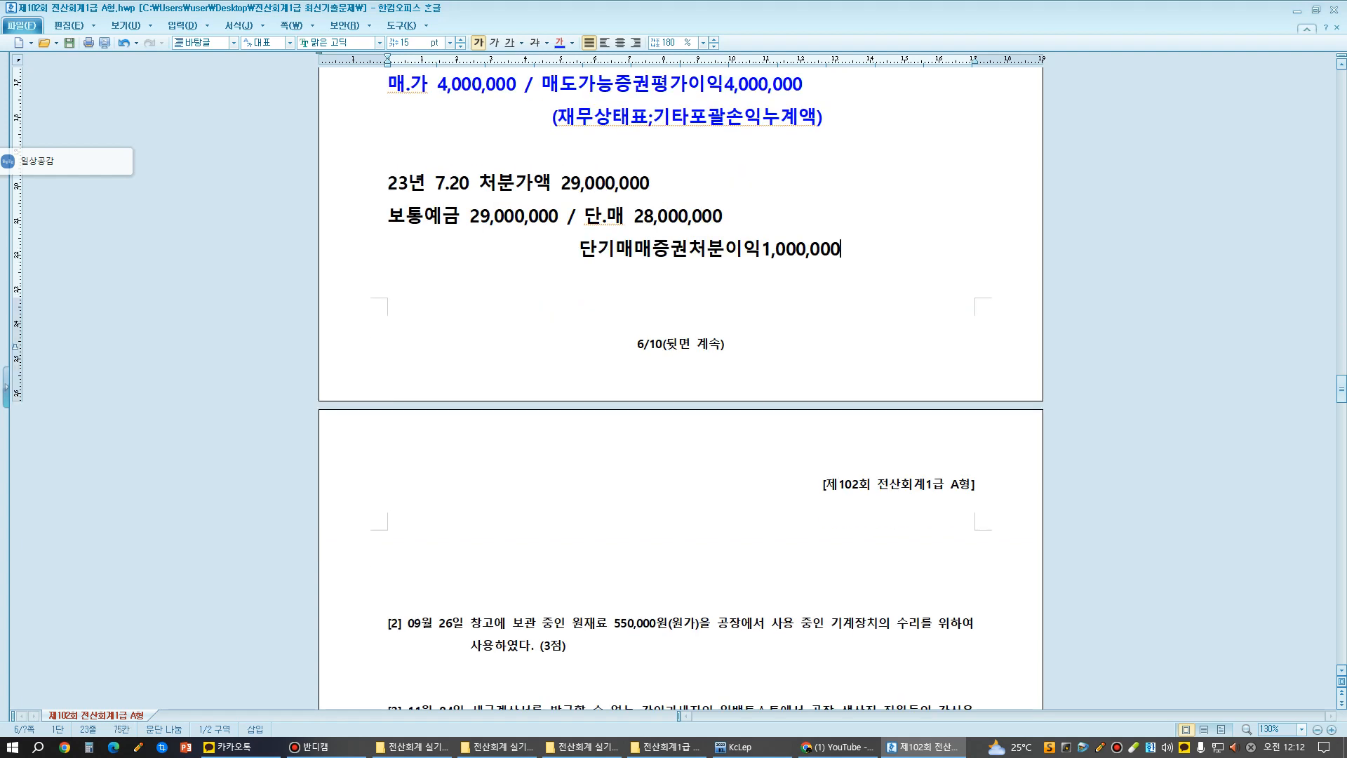
key("Return")
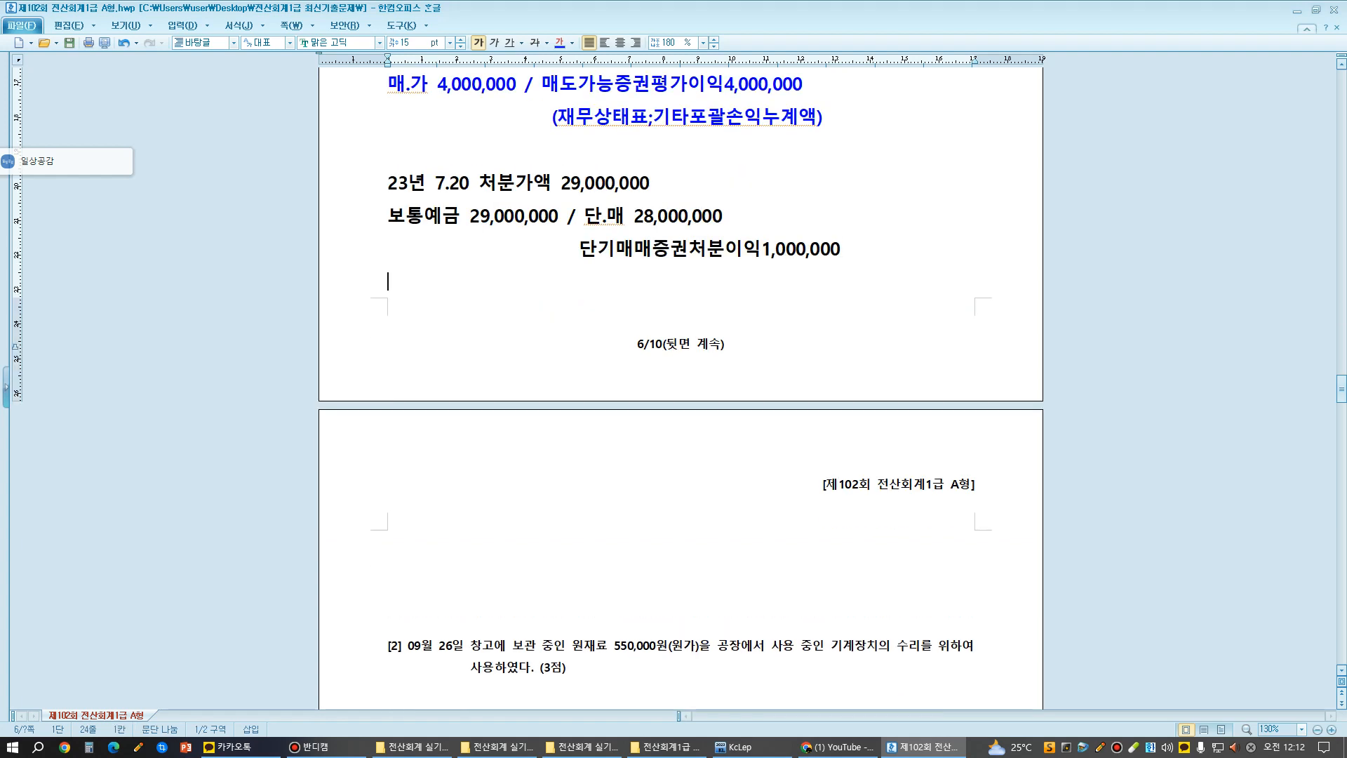
type("보토")
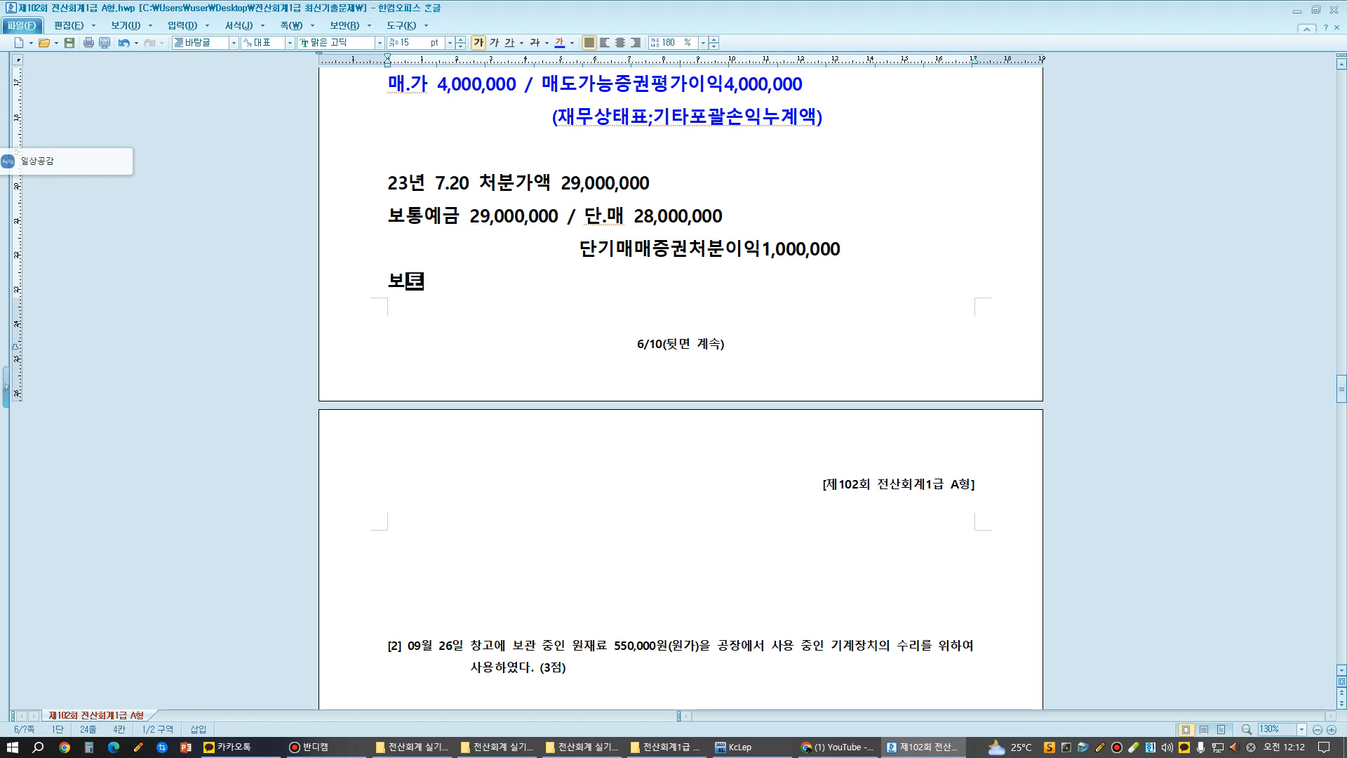
type("ㅇ예금 2")
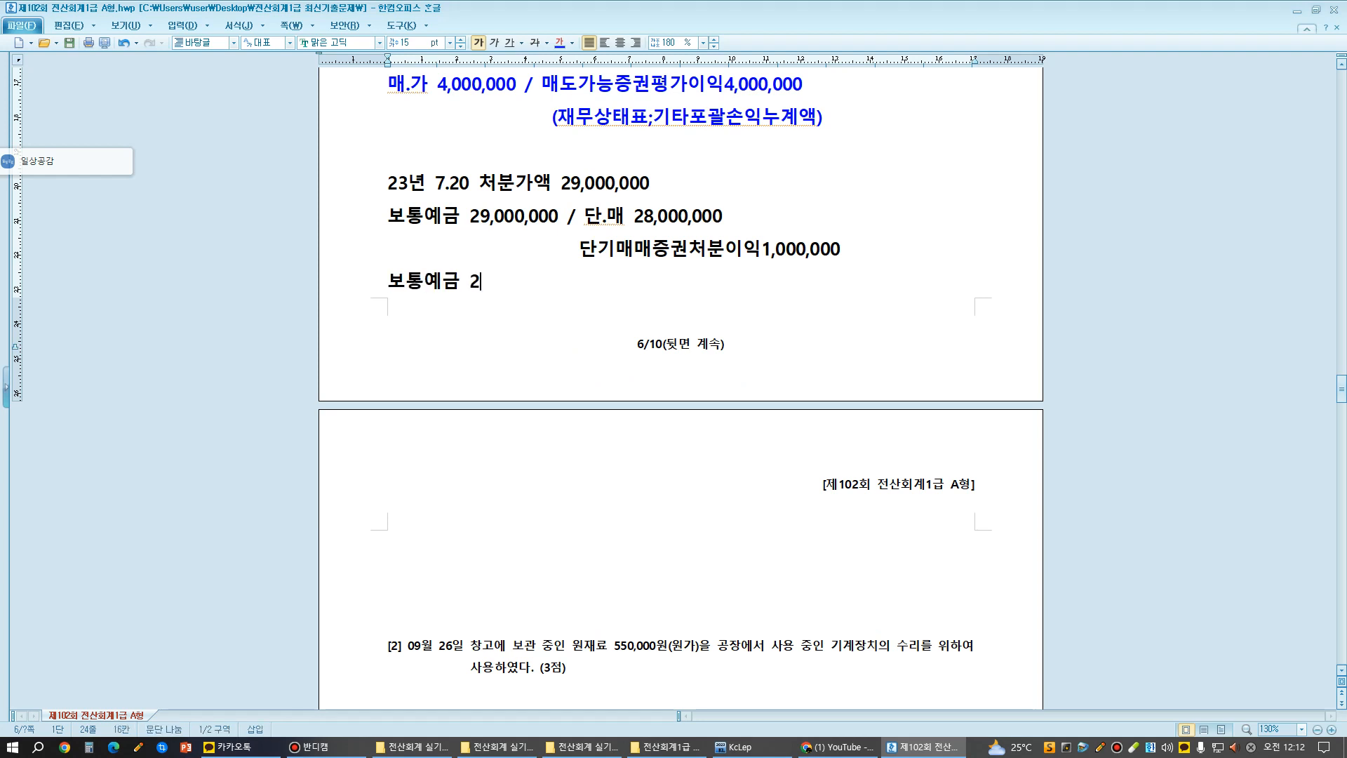
type("9,000,000")
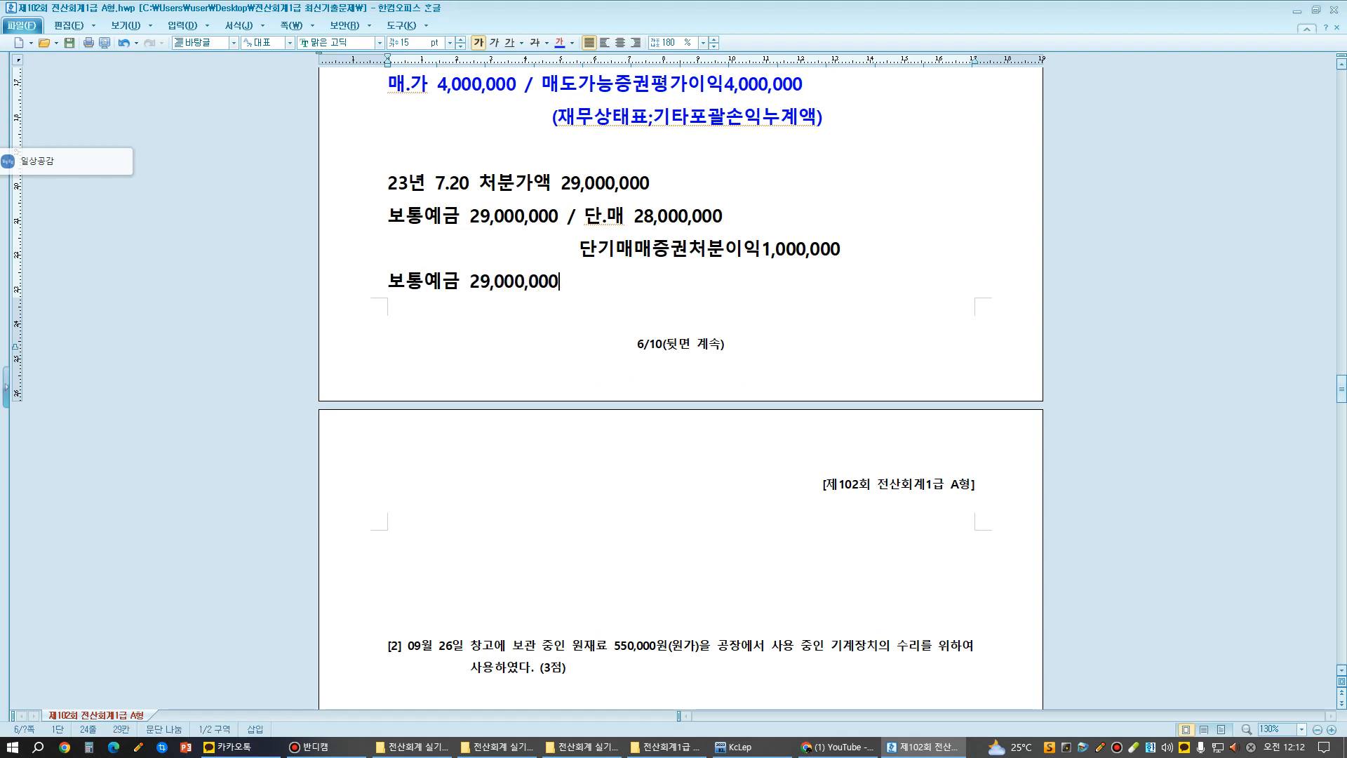
key("shift+Home")
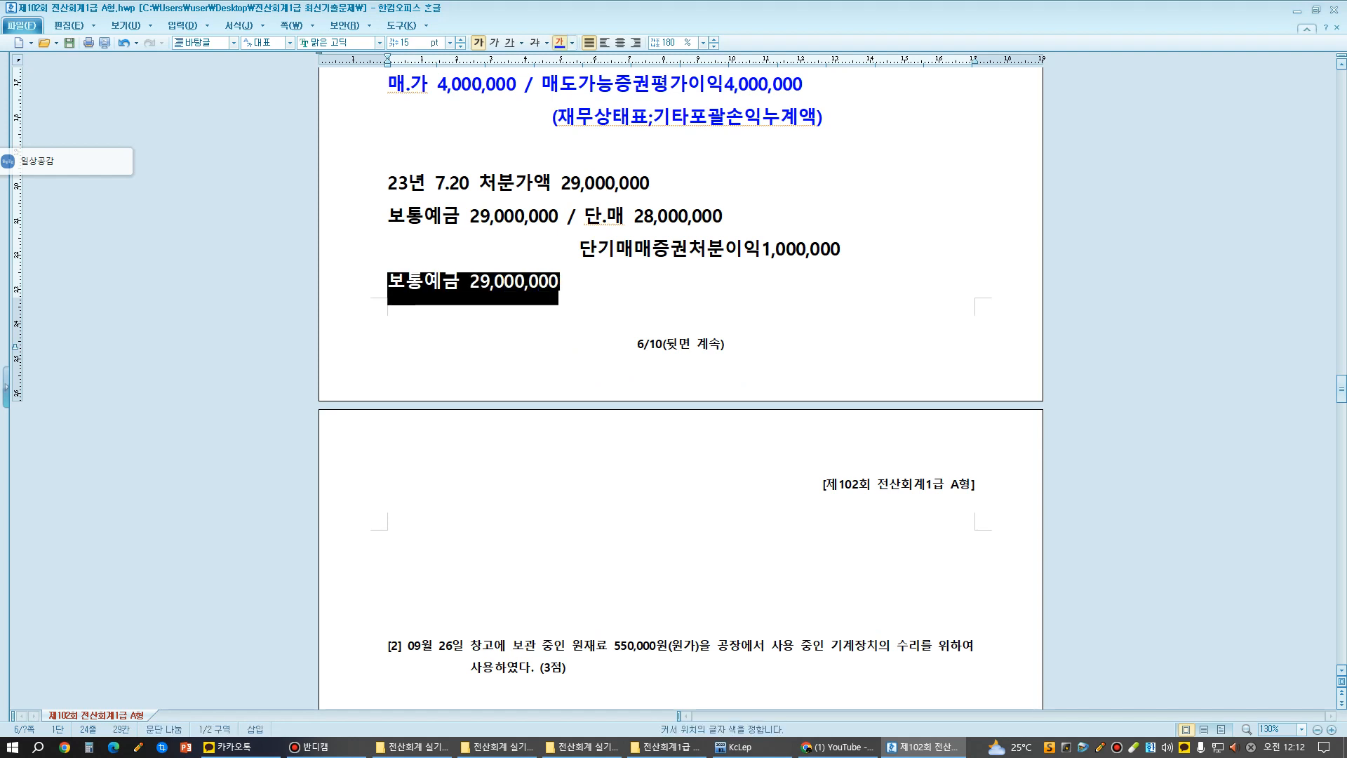
left_click(559, 43)
- Continue the blue disposal entry with the credit side "/ 매.가 28,000,000"
type("/ 매.")
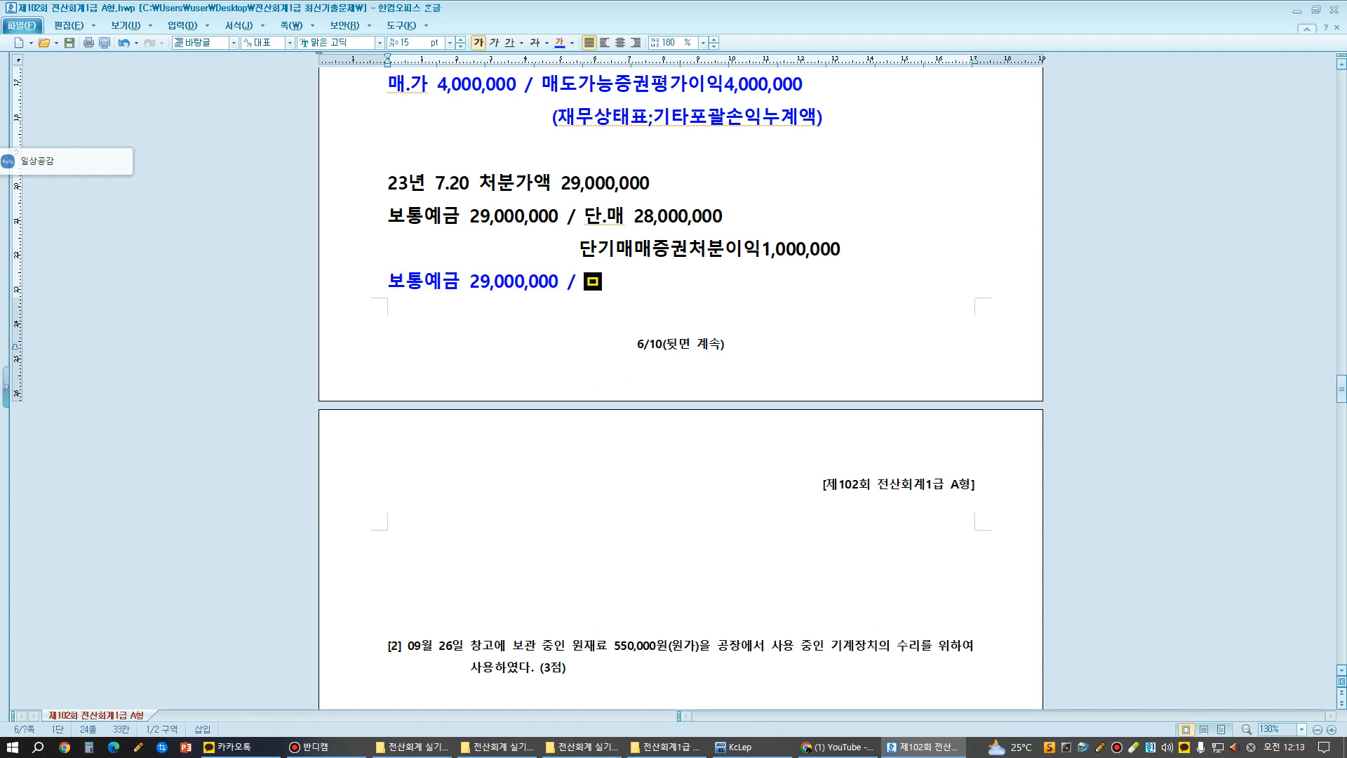
type("가")
scroll(680, 281, "up", 3)
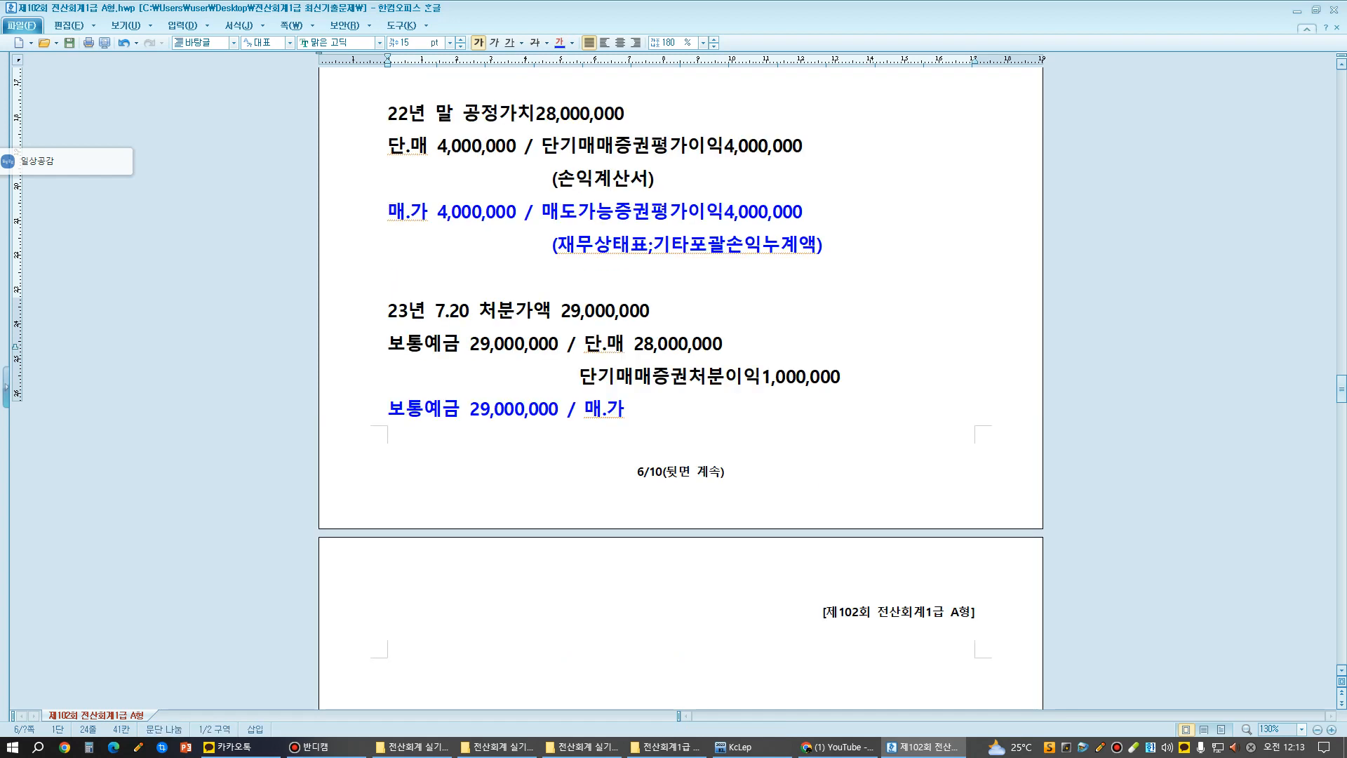
scroll(681, 281, "up", 3)
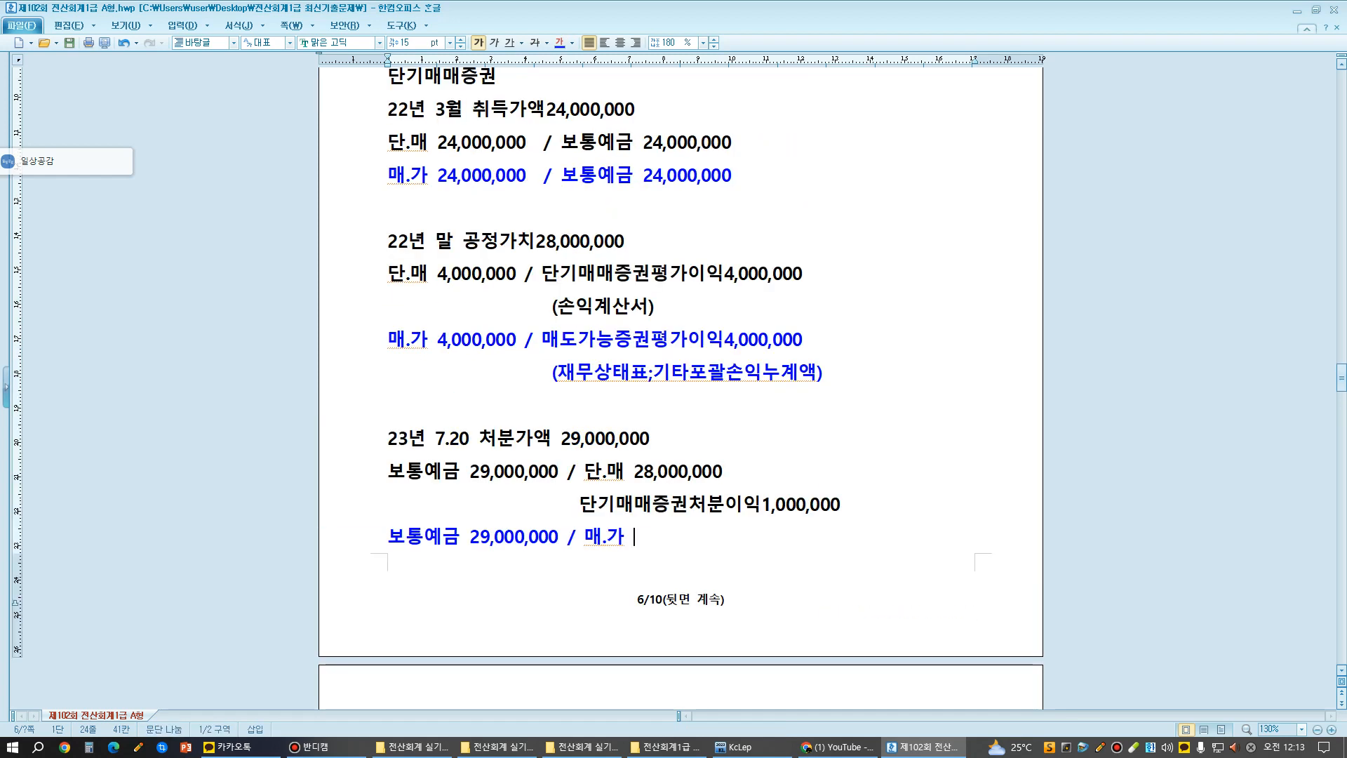
key("ctrl+F1")
mouse_move(395, 192)
left_mouse_down()
mouse_move(509, 203)
mouse_move(540, 160)
mouse_move(409, 145)
mouse_move(386, 184)
left_mouse_up()
mouse_move(389, 341)
left_mouse_down()
mouse_move(464, 364)
mouse_move(504, 330)
mouse_move(394, 339)
left_mouse_up()
key("Escape")
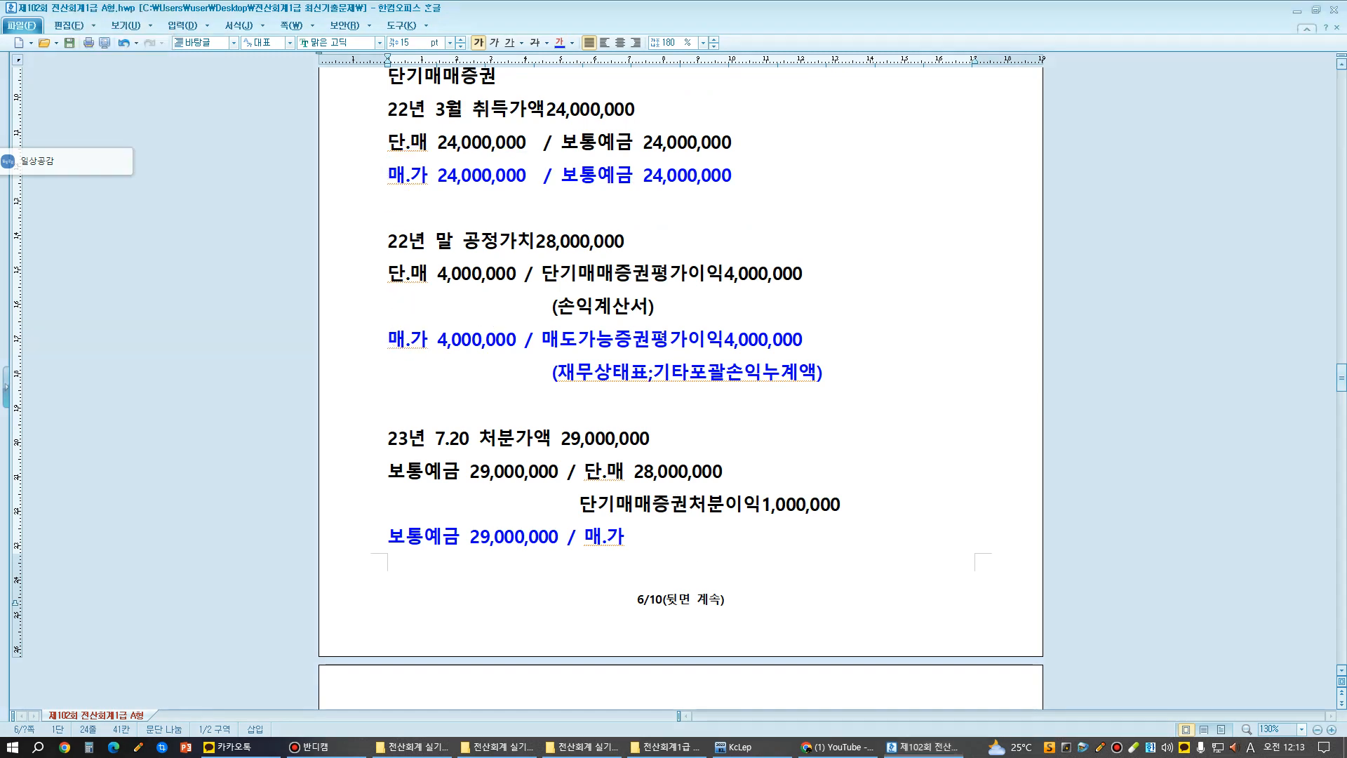
type("28,")
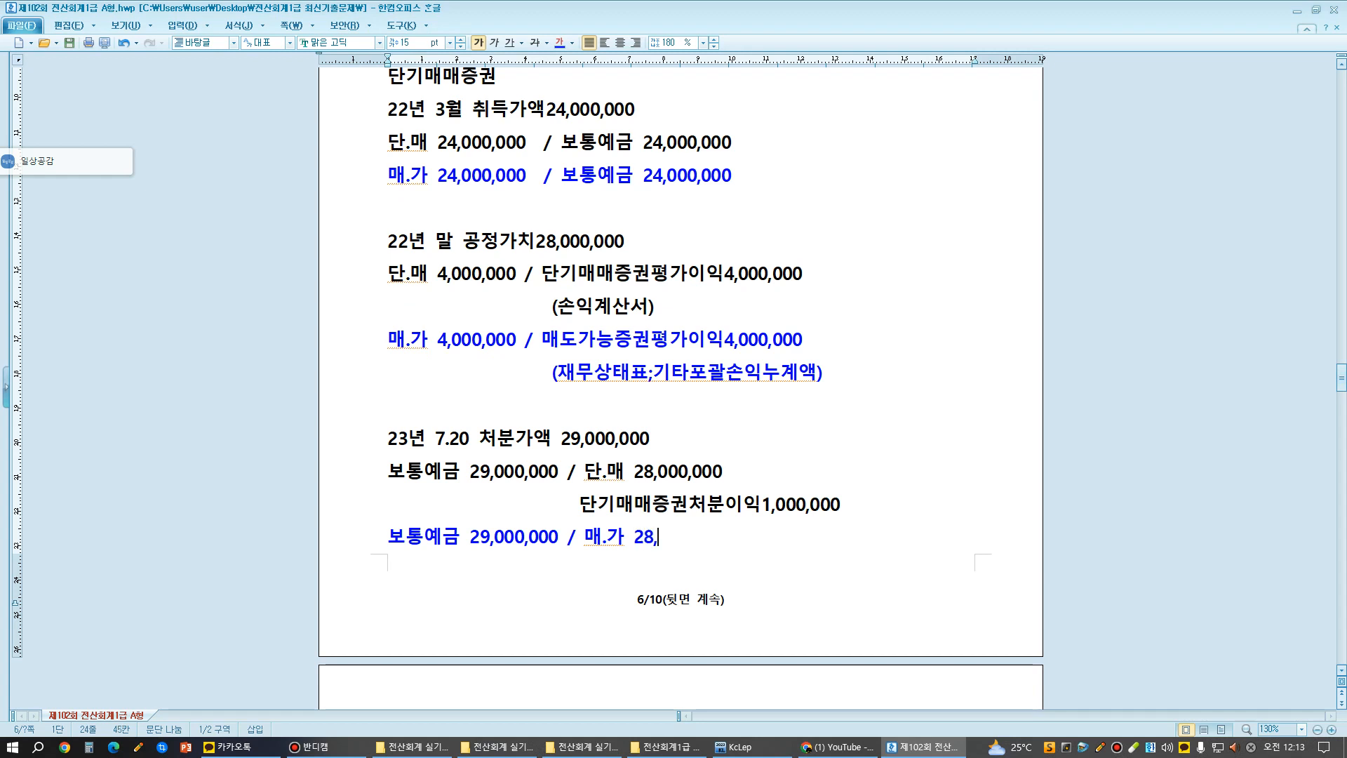
type("000,000")
- Set the font size of all the worked entries, from the 단기매매증권 heading through the blue disposal entry, to 12 pt
scroll(680, 379, "down", 2)
scroll(680, 379, "up", 4)
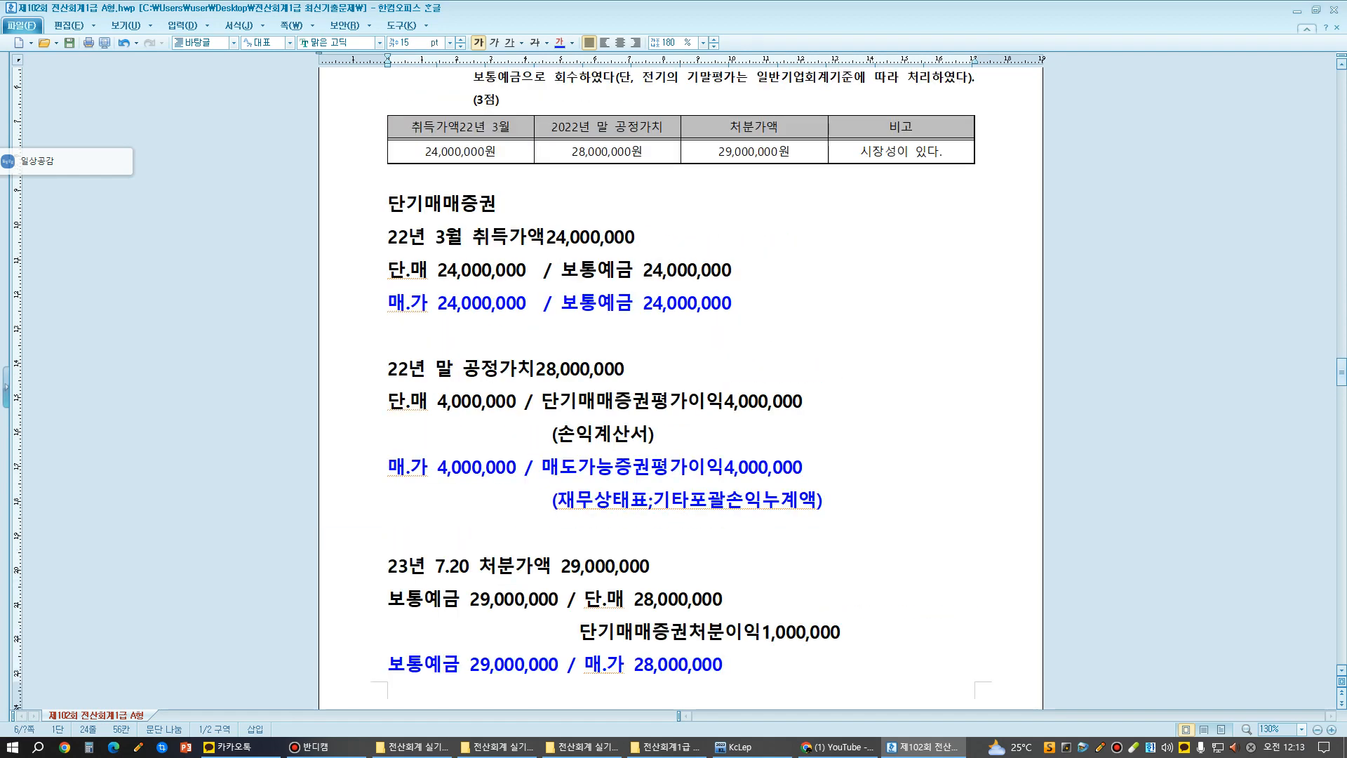
left_click_drag(390, 181, 806, 666)
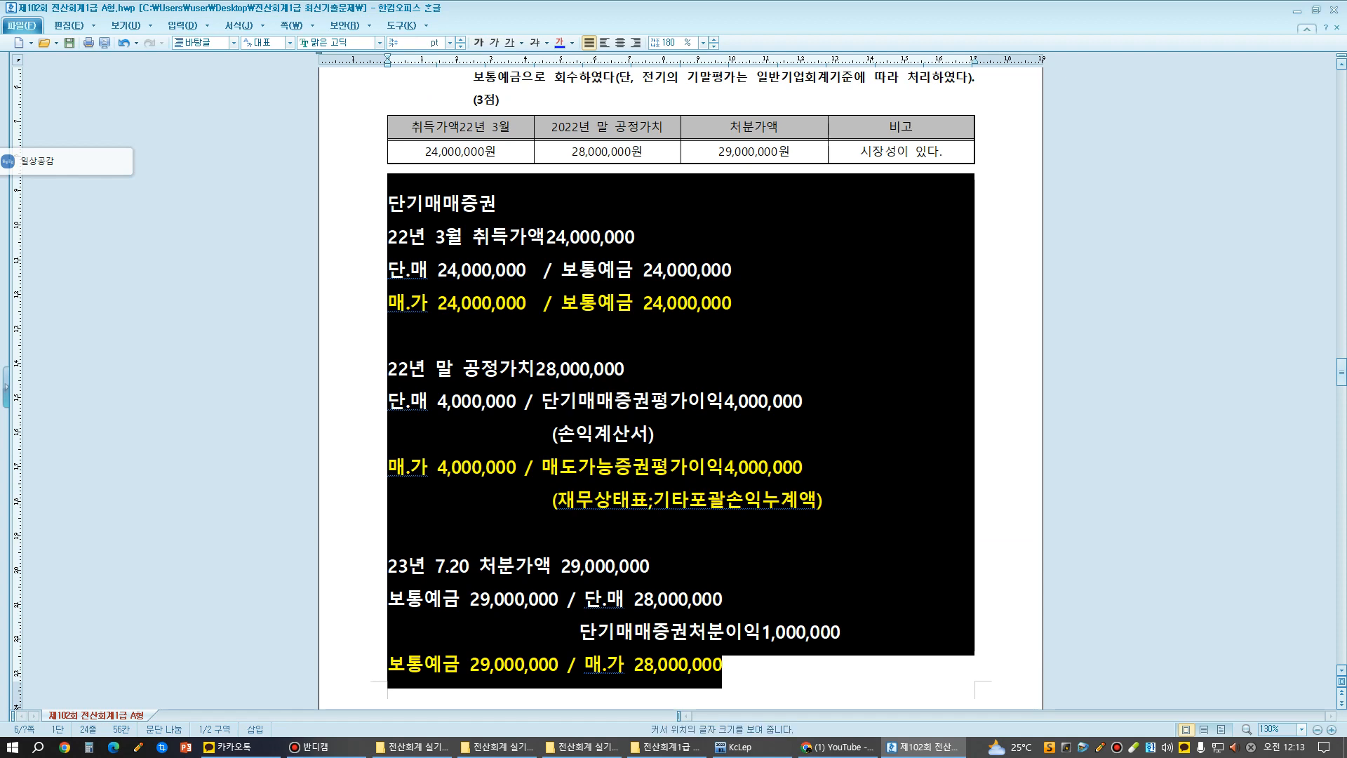
left_click(415, 42)
type("15")
key("Return")
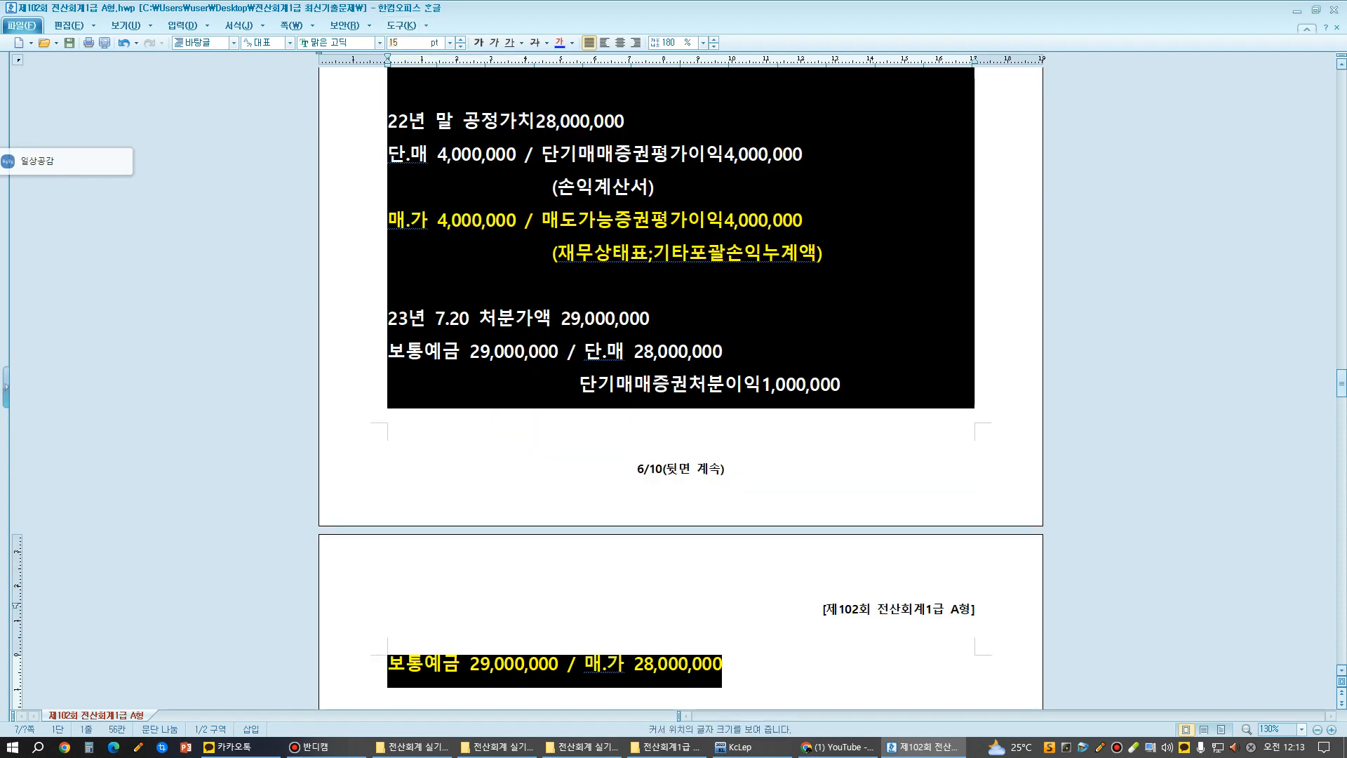
type("12")
key("Return")
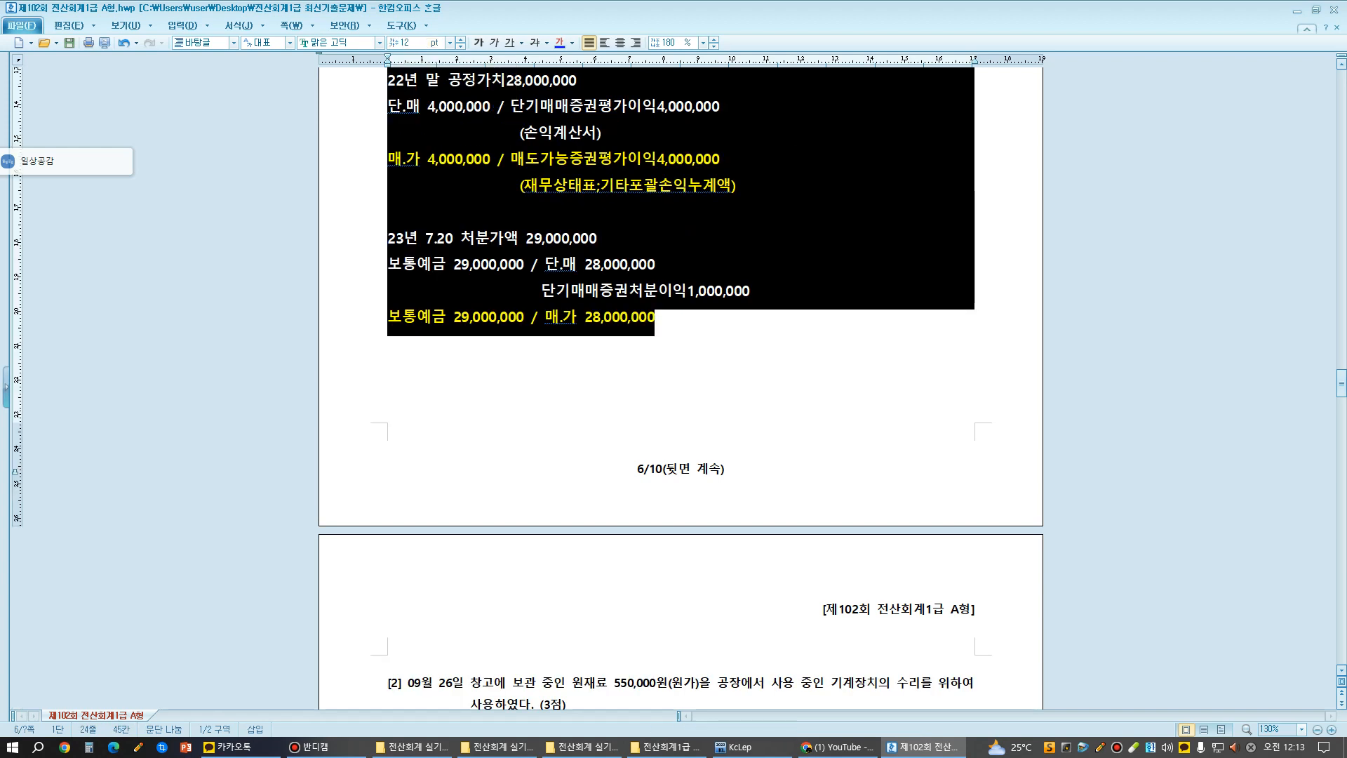
- Insert an empty line directly below the blue disposal entry
left_click(390, 366)
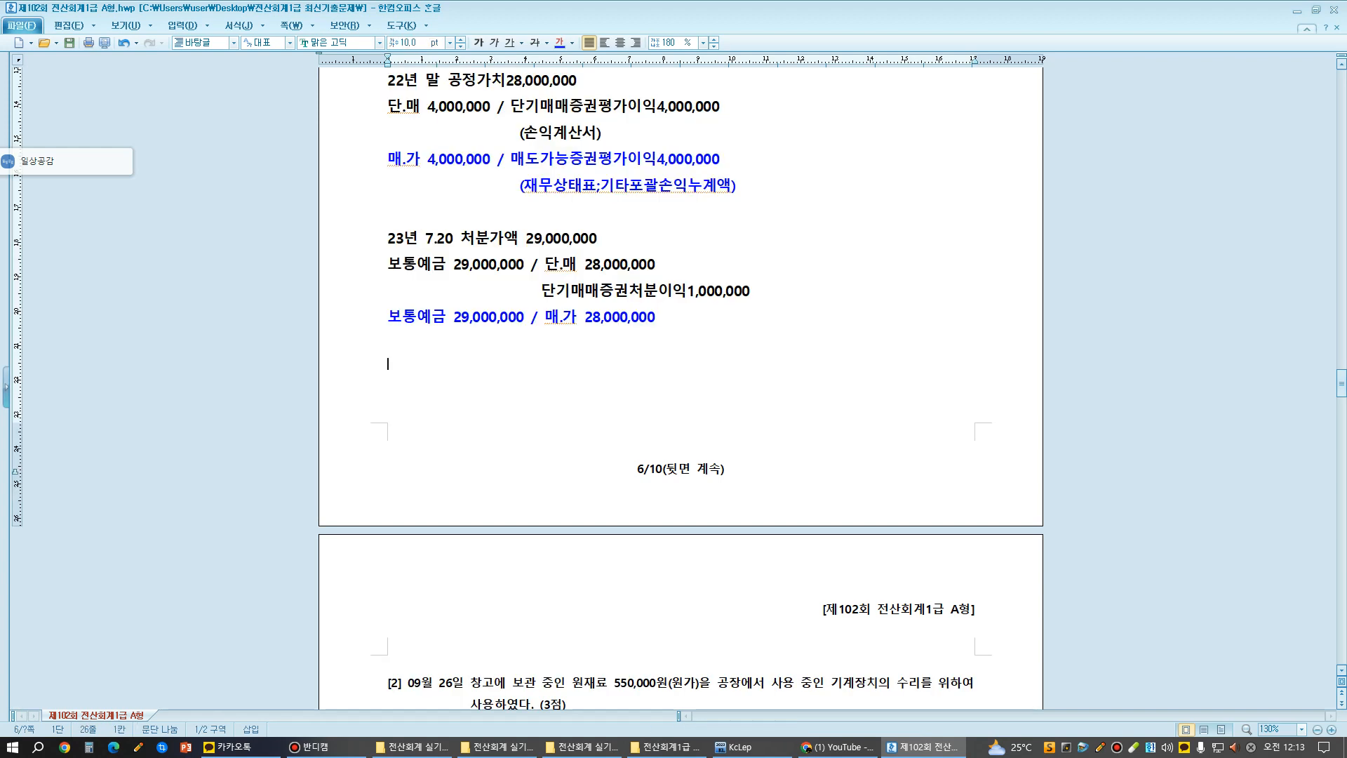
left_click(453, 317)
key("End")
key("Return")
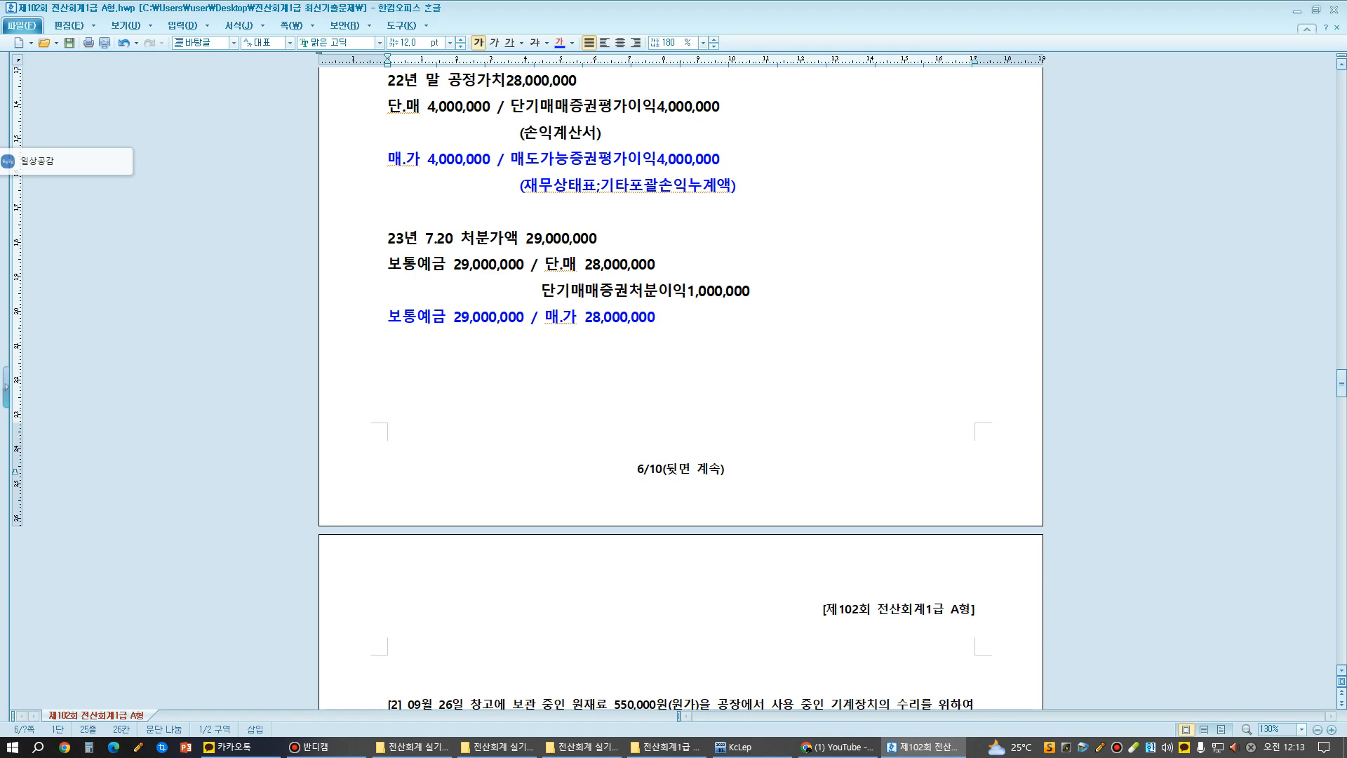
- Compare the 단.매 and 매.가 disposal entries, and point out how the 매도가능증권평가이익 from the year-end valuation relates to the disposal
left_click_drag(545, 318, 656, 320)
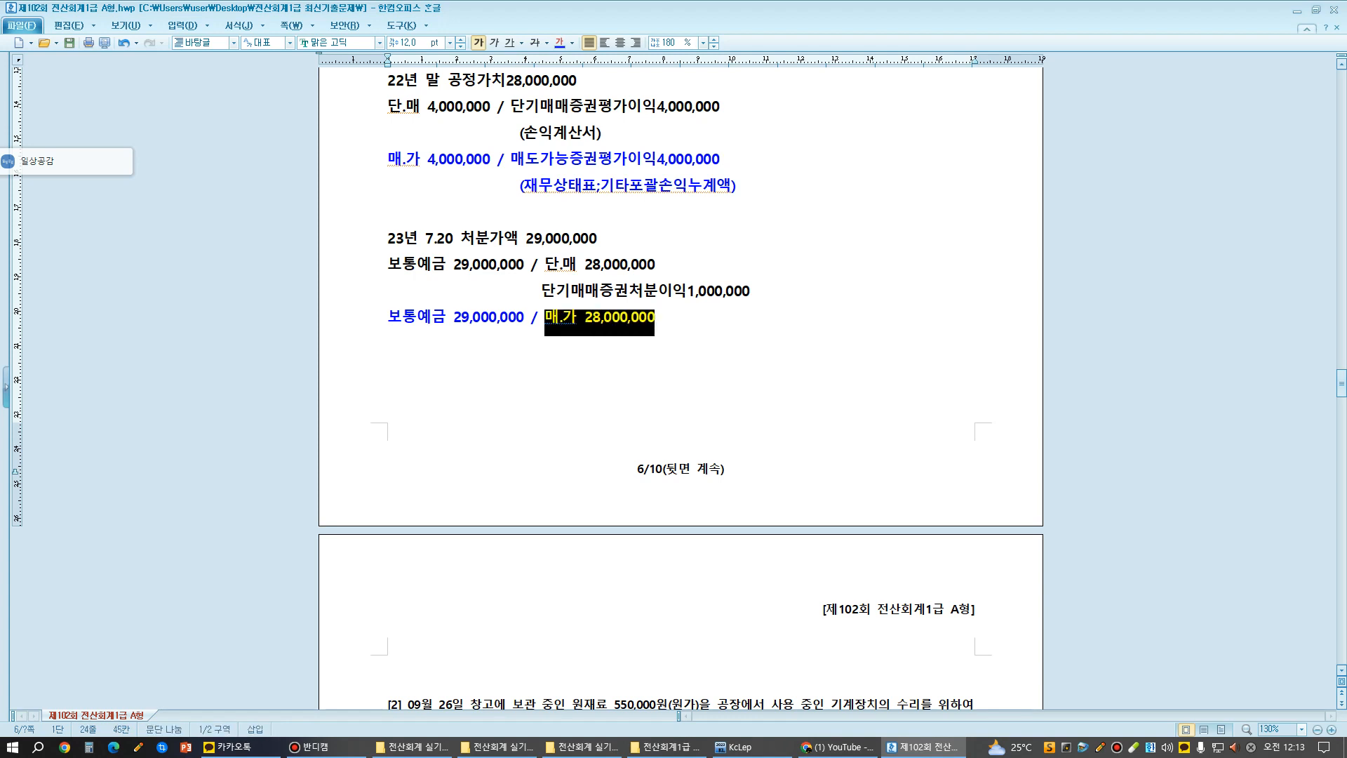
left_click_drag(403, 266, 655, 267)
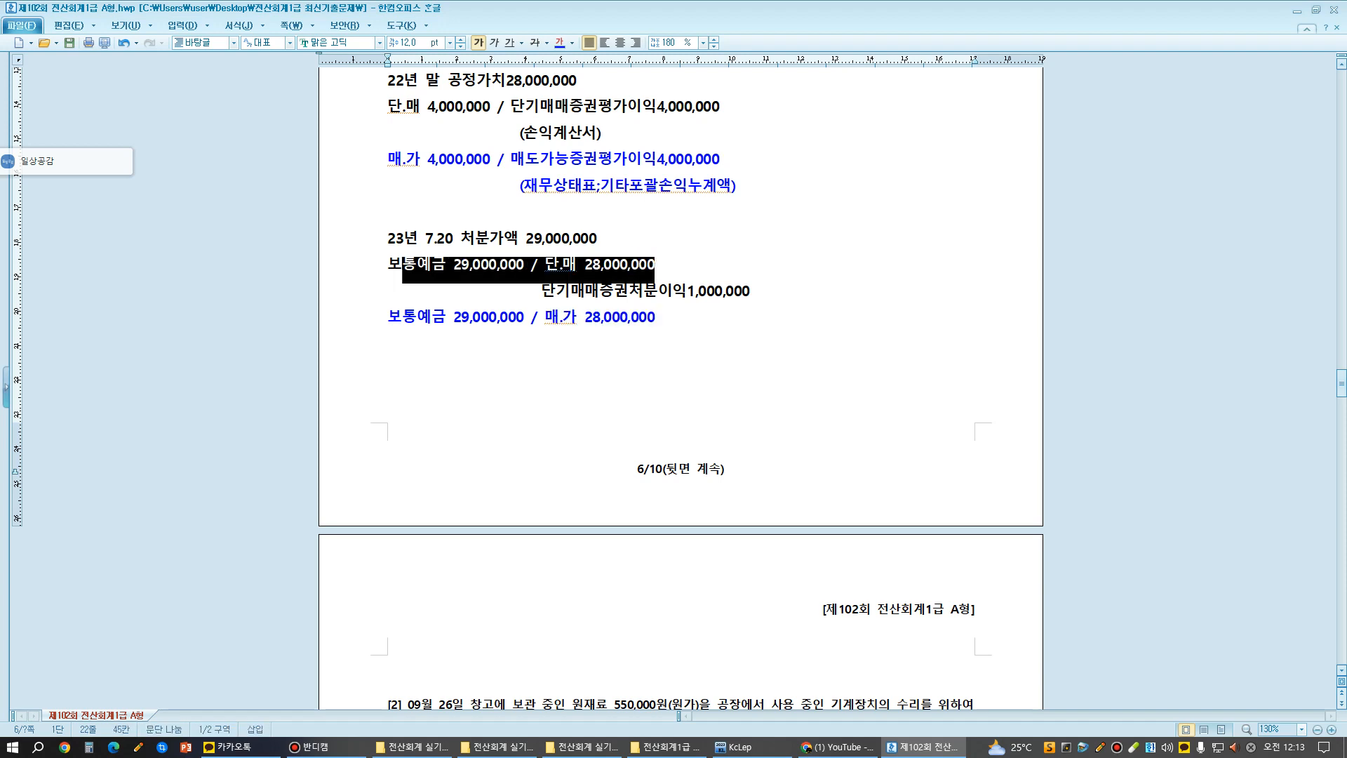
left_click_drag(388, 318, 654, 318)
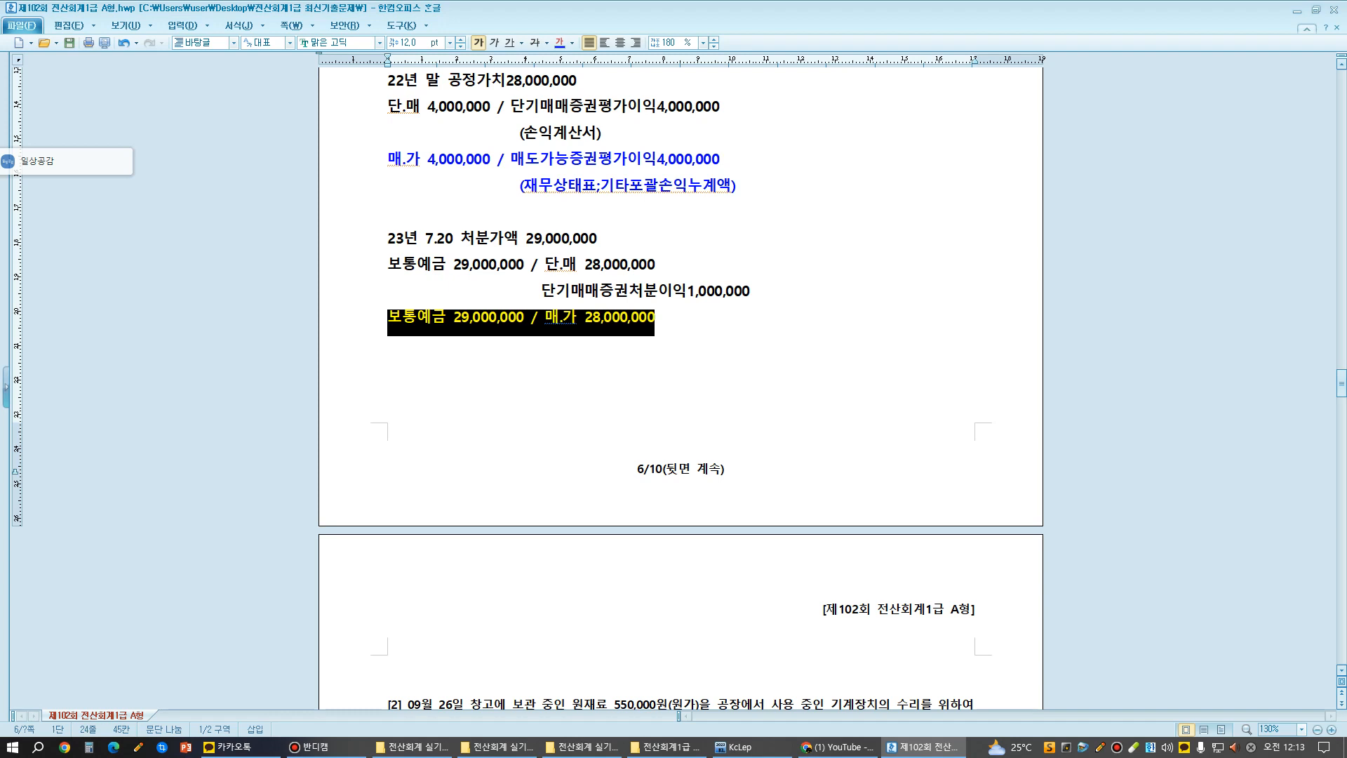
left_click_drag(524, 158, 720, 159)
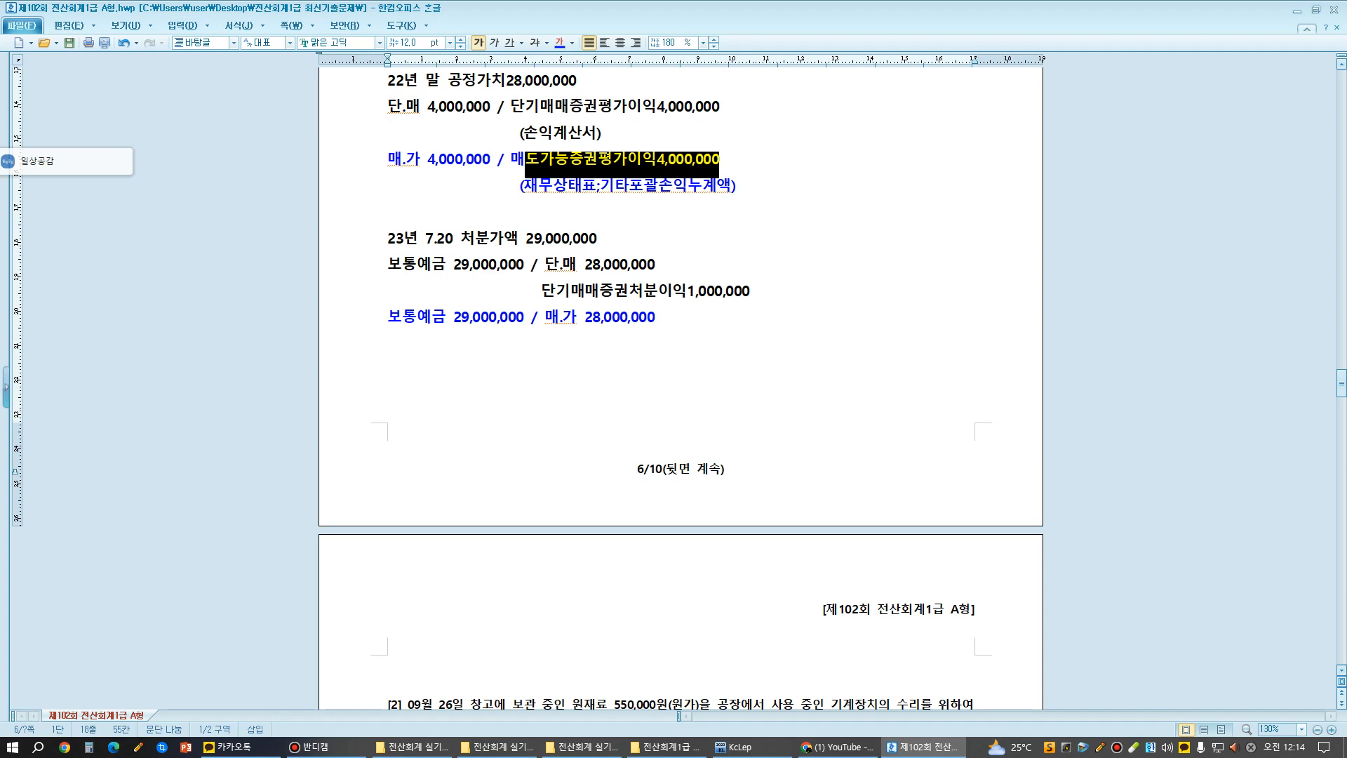
key("F12")
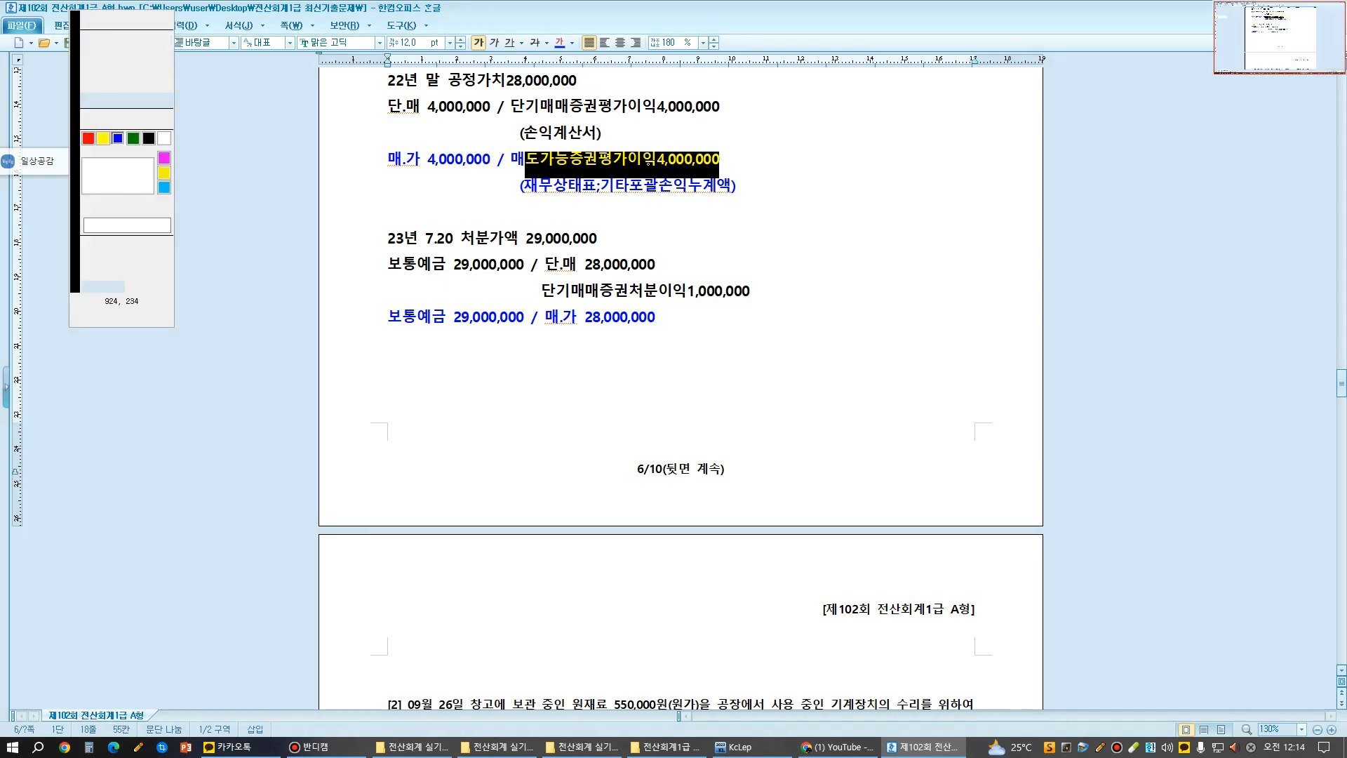
mouse_move(534, 175)
left_mouse_down()
mouse_move(724, 159)
mouse_move(545, 127)
mouse_move(533, 161)
mouse_move(596, 175)
mouse_move(454, 336)
mouse_move(482, 338)
left_mouse_up()
key("F12")
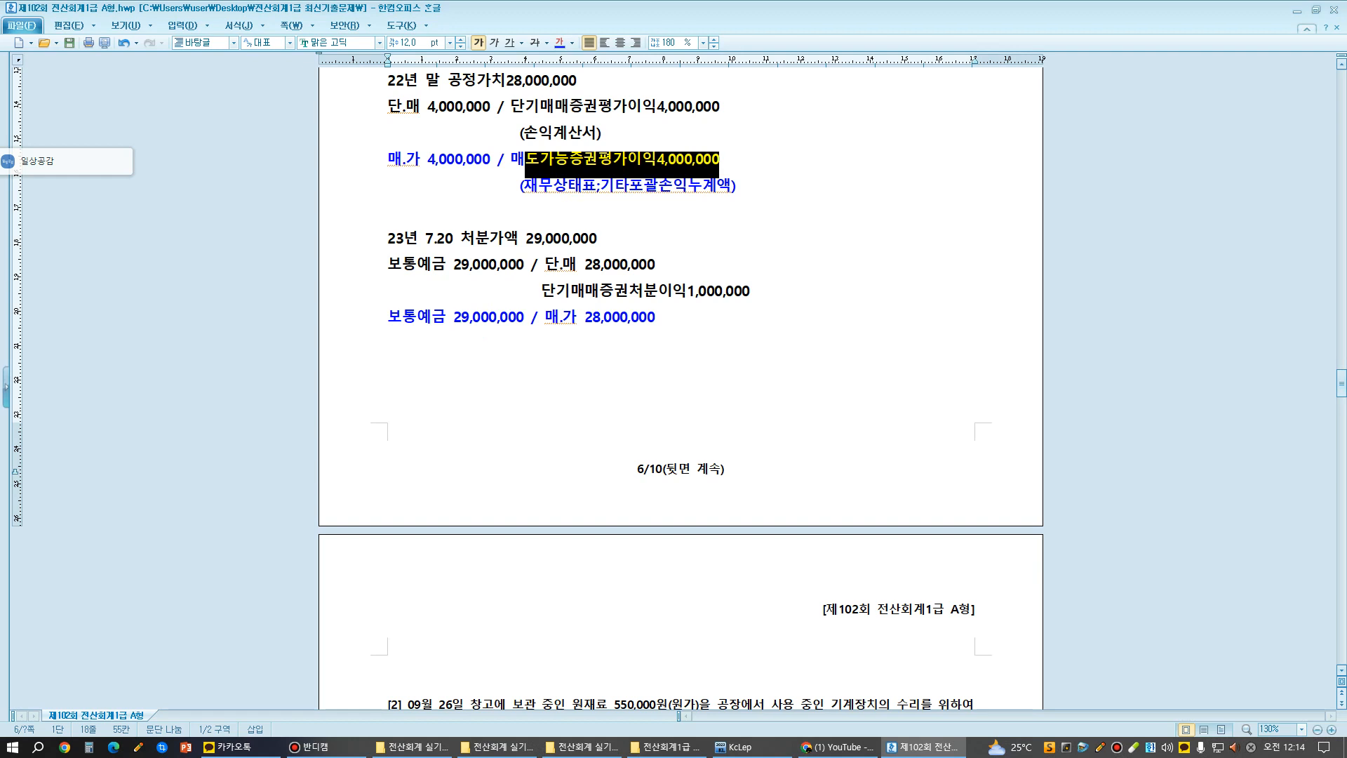
- Copy "매도가능증권평가이익4,000,000" from the valuation entry to the line below the blue disposal entry, and widen the gap before "/ 매.가 28,000,000"
left_click_drag(511, 161, 721, 163)
key("ctrl+c")
left_click(393, 342)
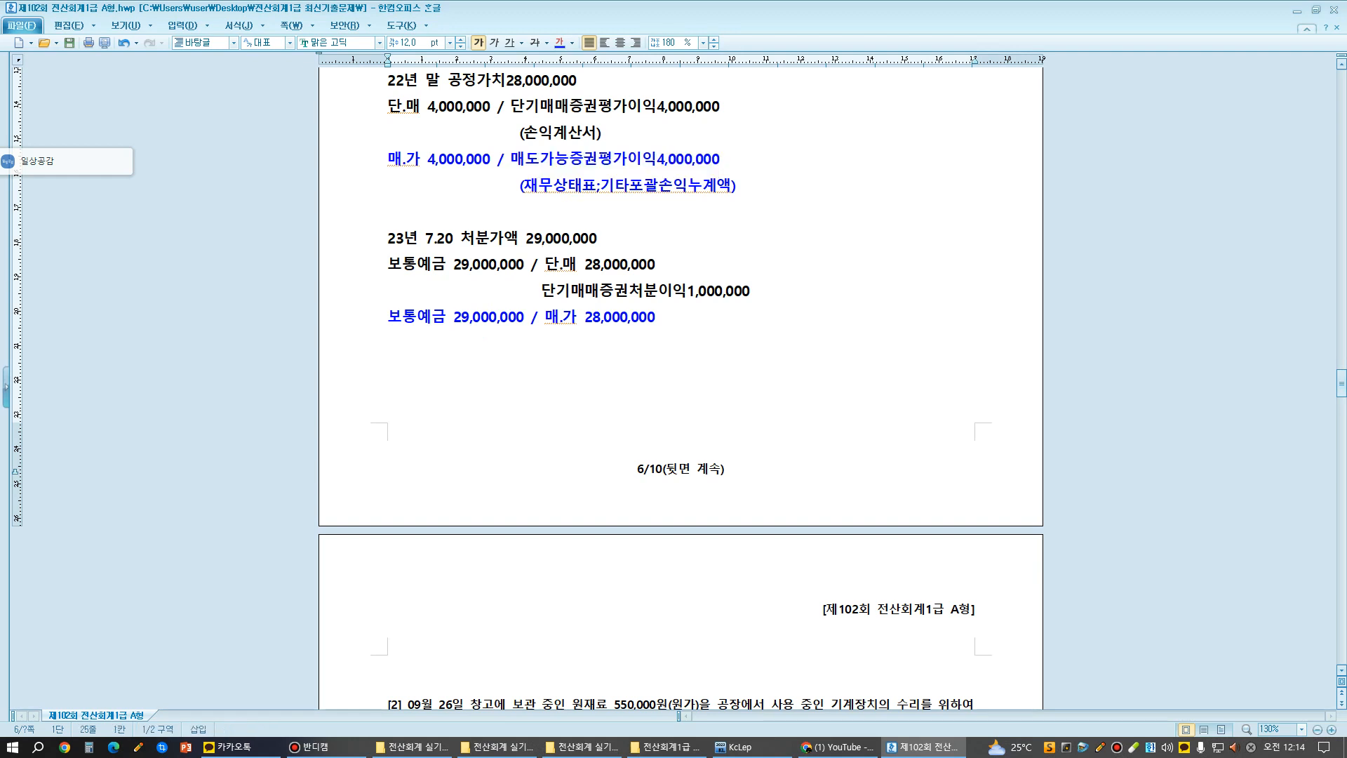
key("ctrl+v")
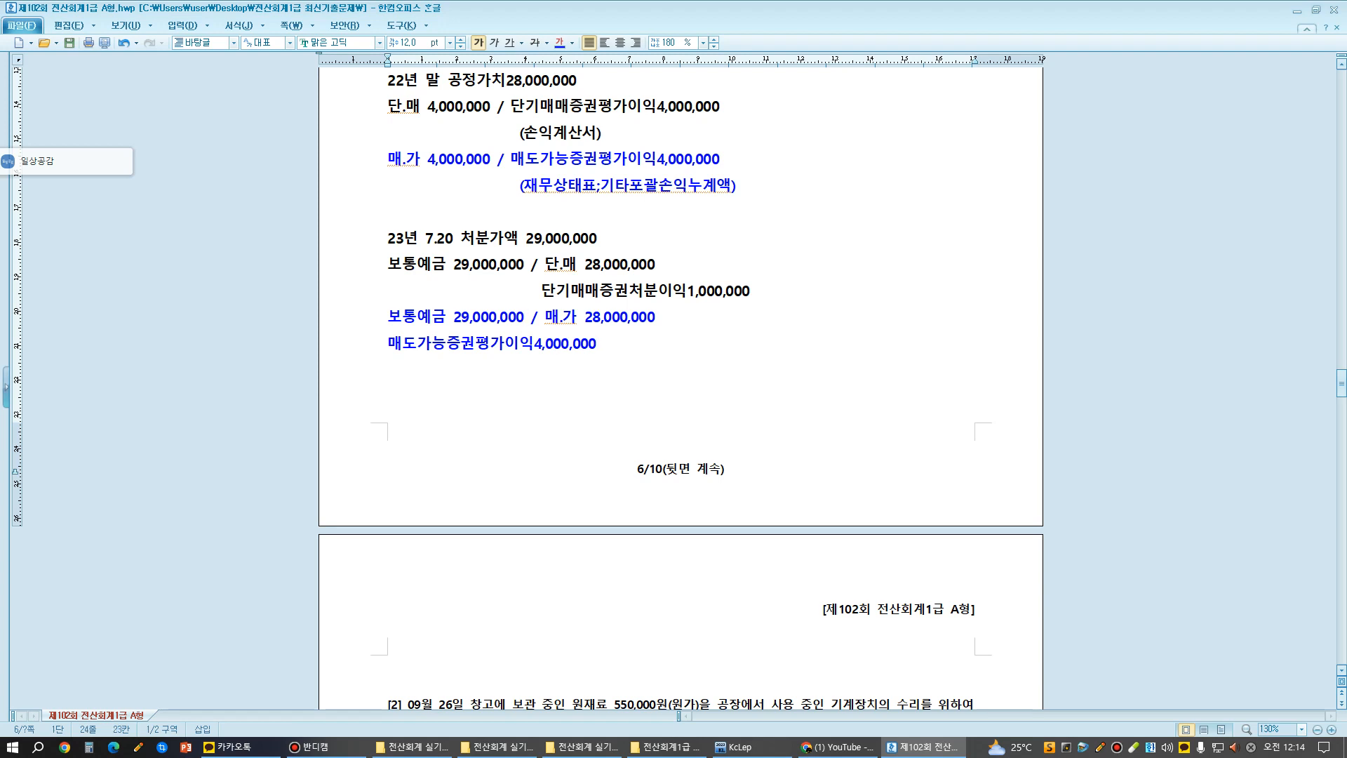
left_click(614, 349)
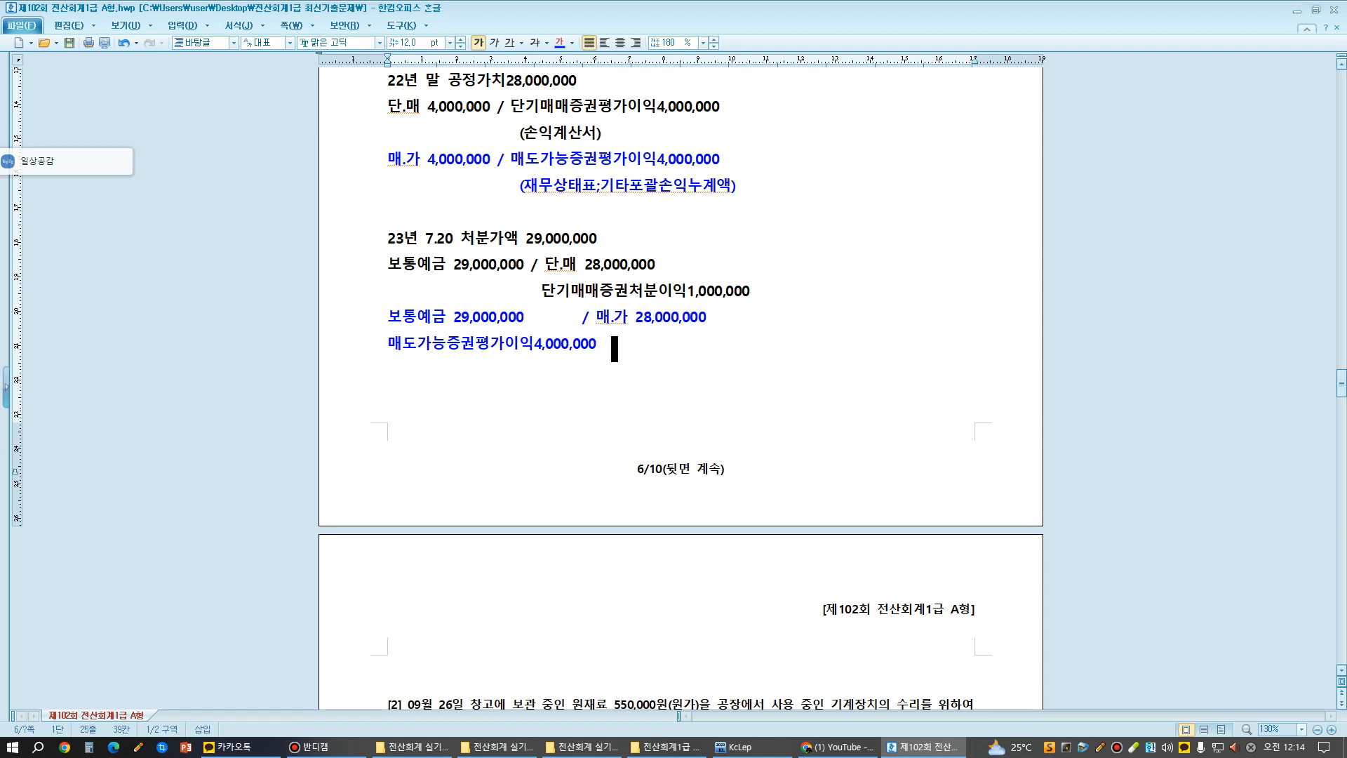
- Add "매도가능증권처분이익5,000,000" after the 매도가능증권평가이익4,000,000 amount on the last blue disposal line
type("매도가능증권처분이익")
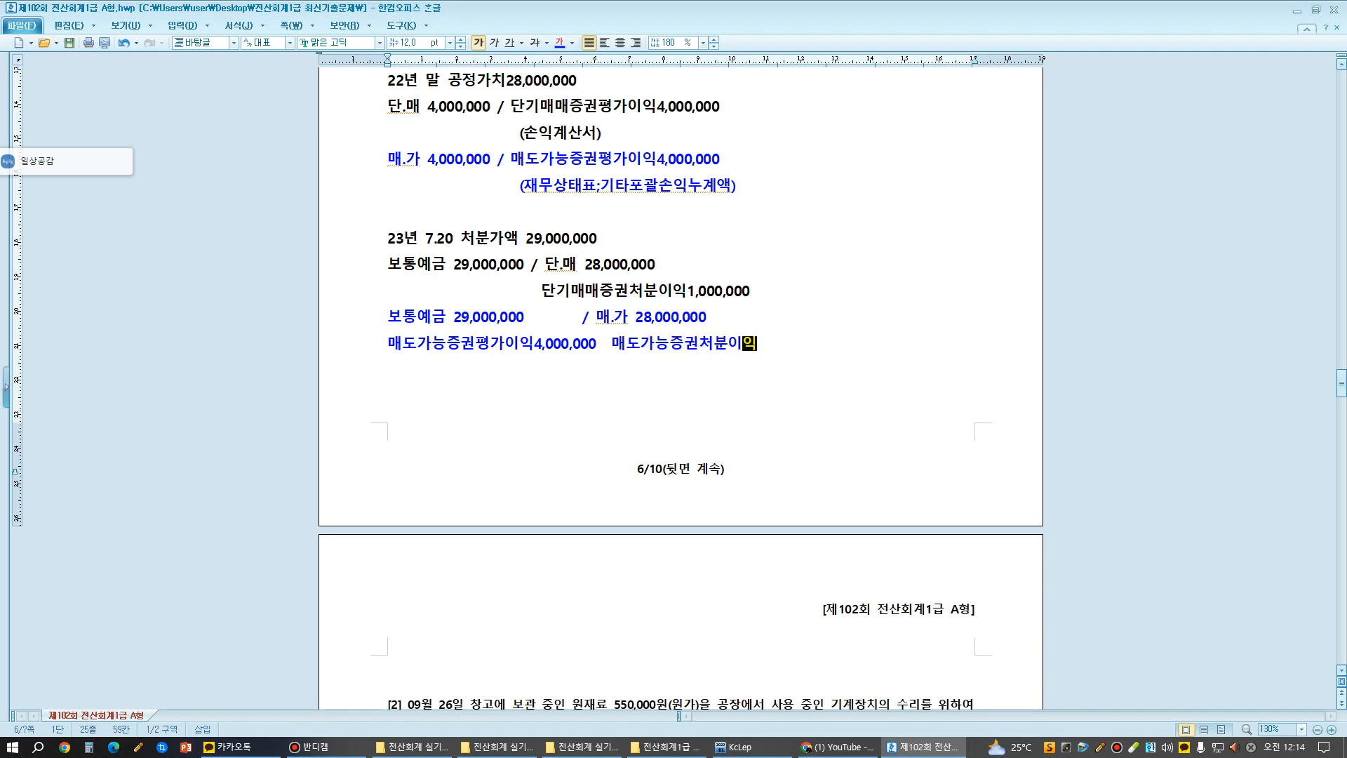
type("5,000,000")
- Mark up the question [1] table: circle the acquisition and disposal amounts, cross out the year-end fair value, and link the two circled amounts
scroll(680, 386, "up", 5)
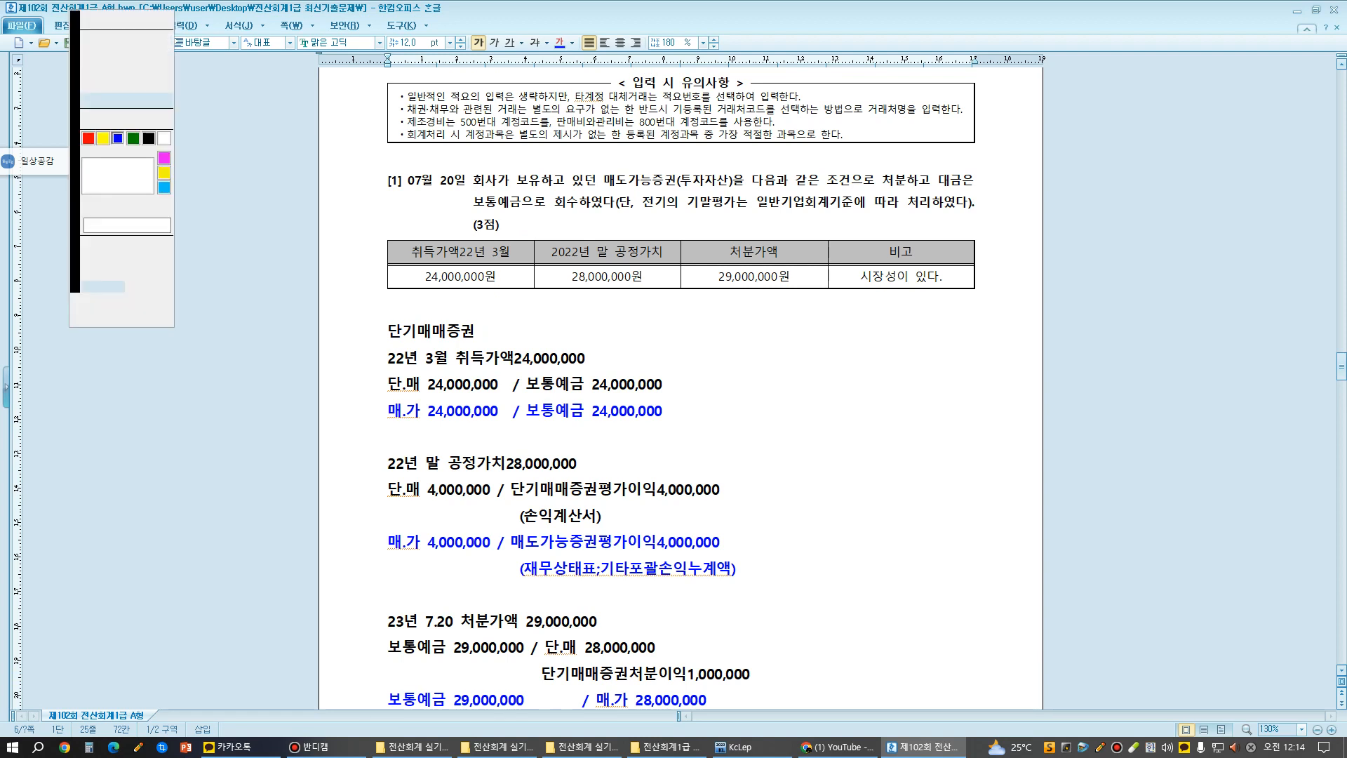
mouse_move(424, 290)
left_mouse_down()
mouse_move(508, 288)
mouse_move(491, 260)
mouse_move(430, 254)
mouse_move(407, 284)
mouse_move(433, 290)
left_mouse_up()
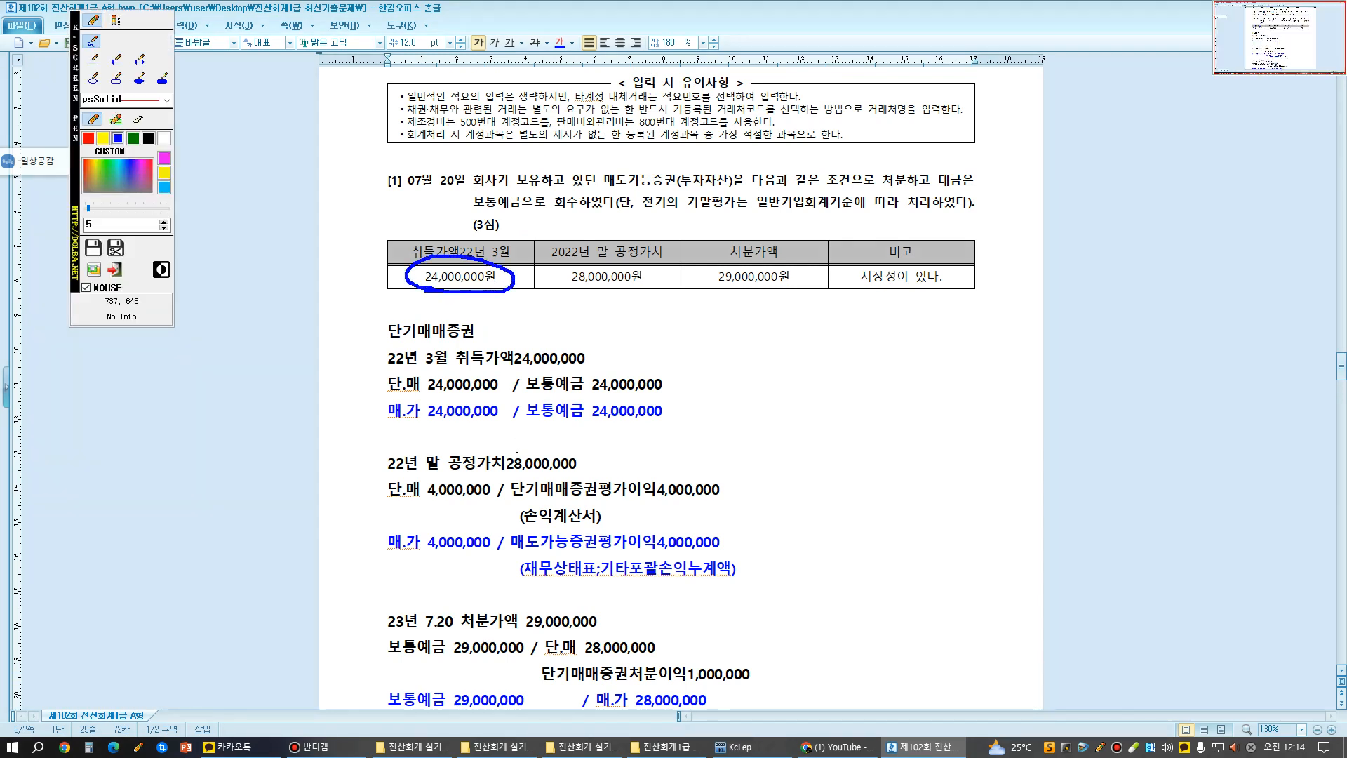
left_click_drag(632, 220, 575, 310)
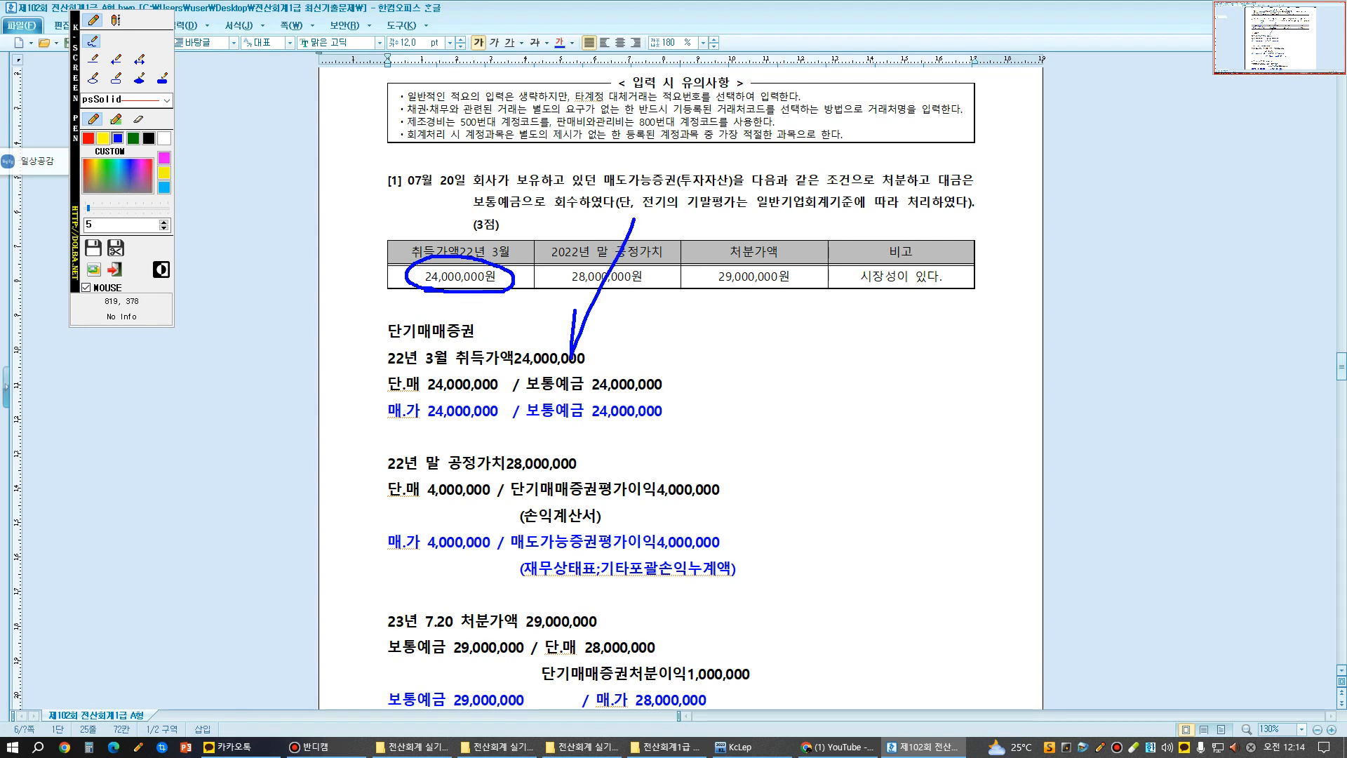
mouse_move(582, 209)
left_mouse_down()
mouse_move(636, 316)
mouse_move(738, 313)
mouse_move(767, 231)
mouse_move(743, 319)
left_mouse_up()
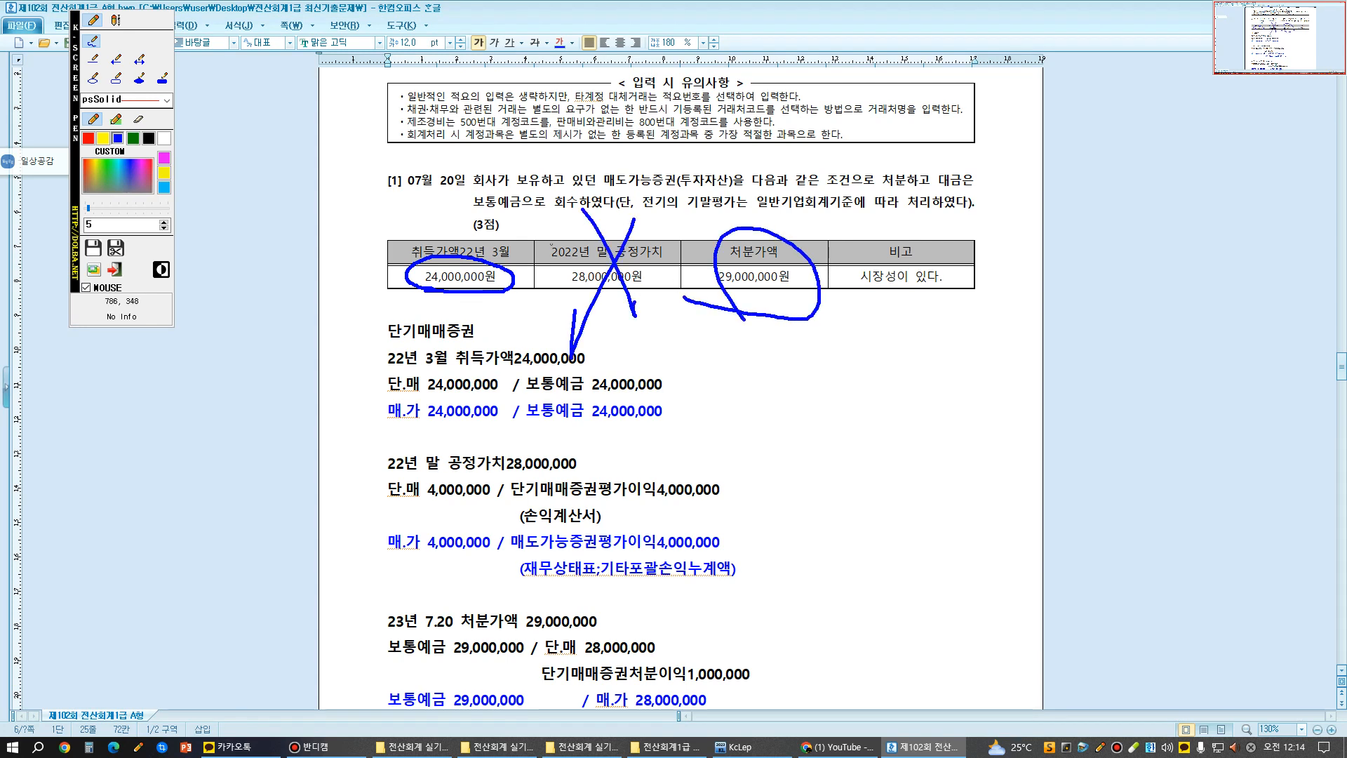
mouse_move(473, 269)
left_mouse_down()
mouse_move(474, 207)
mouse_move(638, 201)
mouse_move(760, 202)
mouse_move(744, 241)
mouse_move(776, 228)
mouse_move(758, 264)
left_mouse_up()
mouse_move(629, 153)
left_mouse_down()
mouse_move(635, 172)
mouse_move(619, 167)
left_mouse_up()
mouse_move(617, 134)
left_mouse_down()
mouse_move(679, 161)
mouse_move(779, 169)
left_mouse_up()
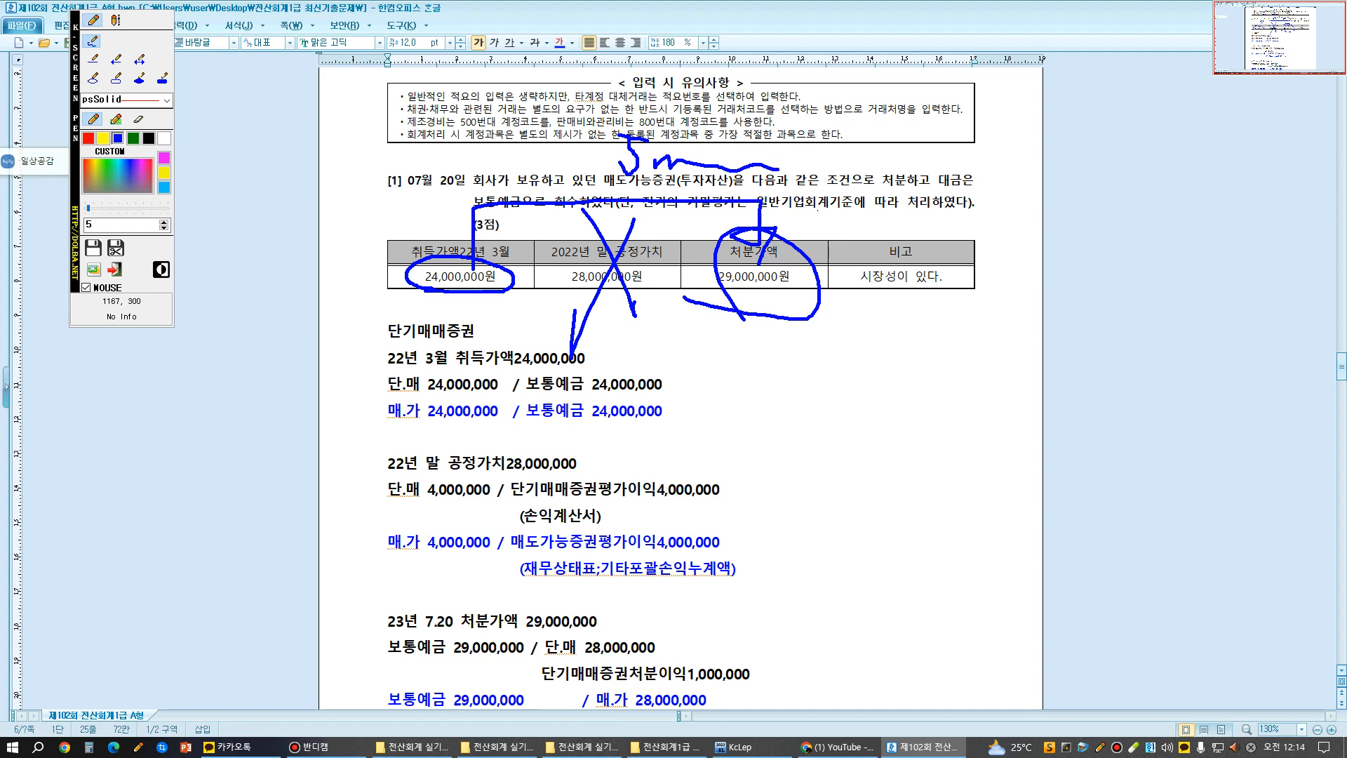
key("Escape")
- Circle 매도가능증권처분이익5,000,000 in the blue disposal entry, clear the mark, and review the entries against the question [1] table
scroll(779, 170, "down", 4)
key("F12")
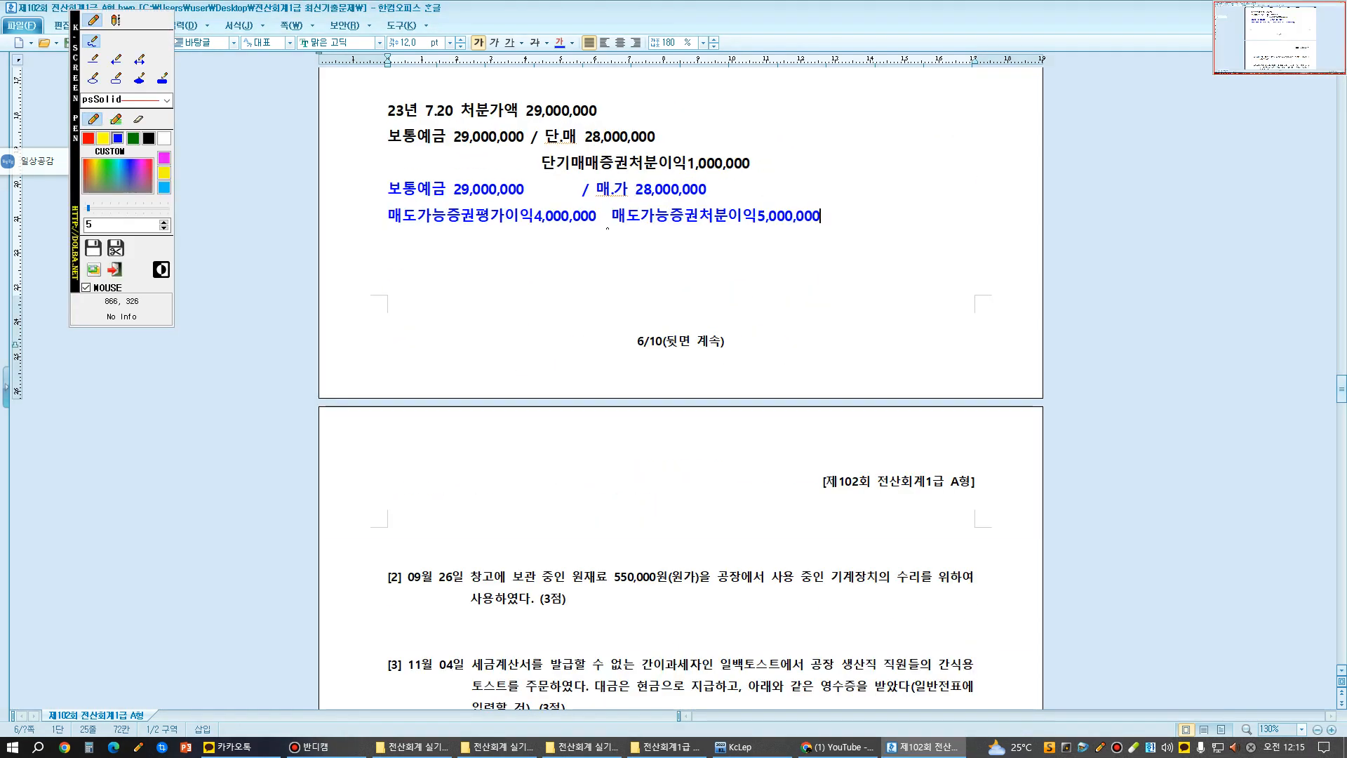
mouse_move(609, 229)
left_mouse_down()
mouse_move(840, 231)
mouse_move(727, 201)
mouse_move(611, 210)
left_mouse_up()
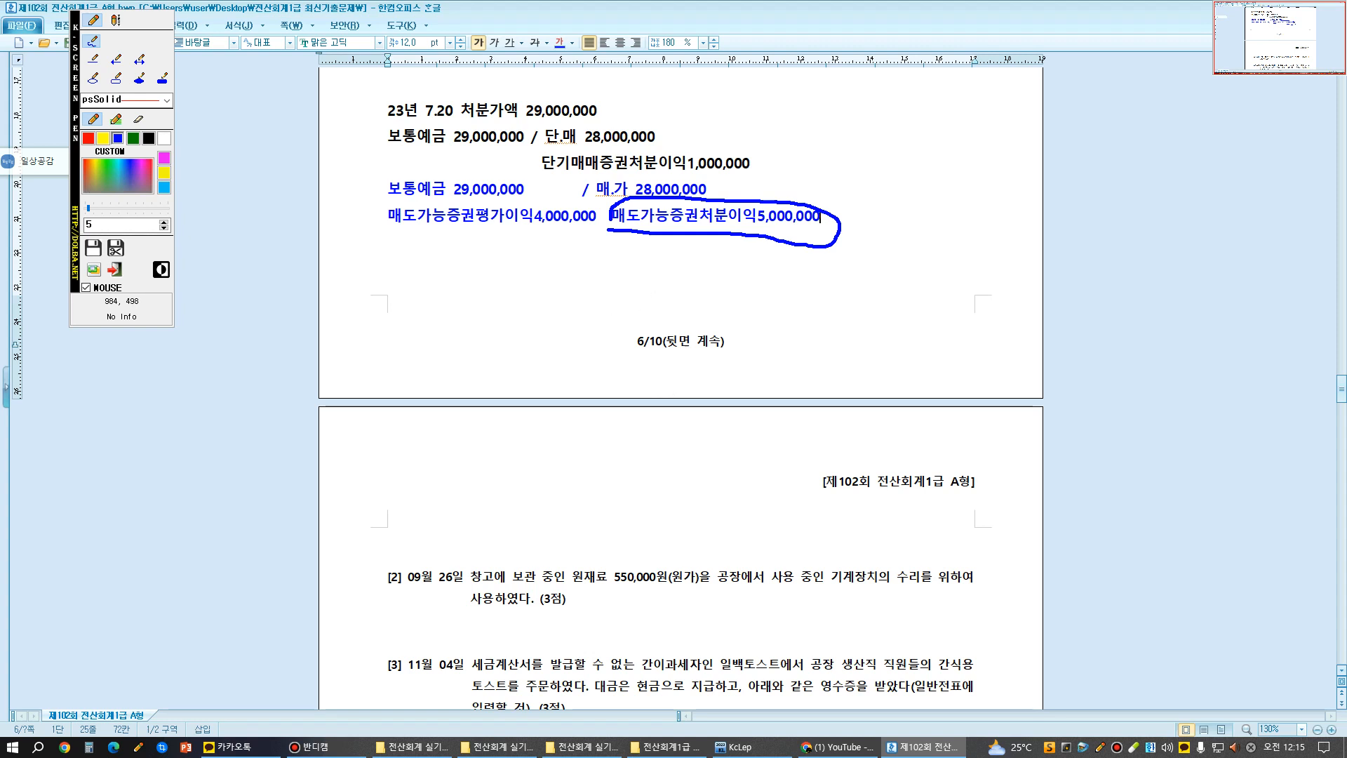
key("Escape")
scroll(728, 363, "up", 3)
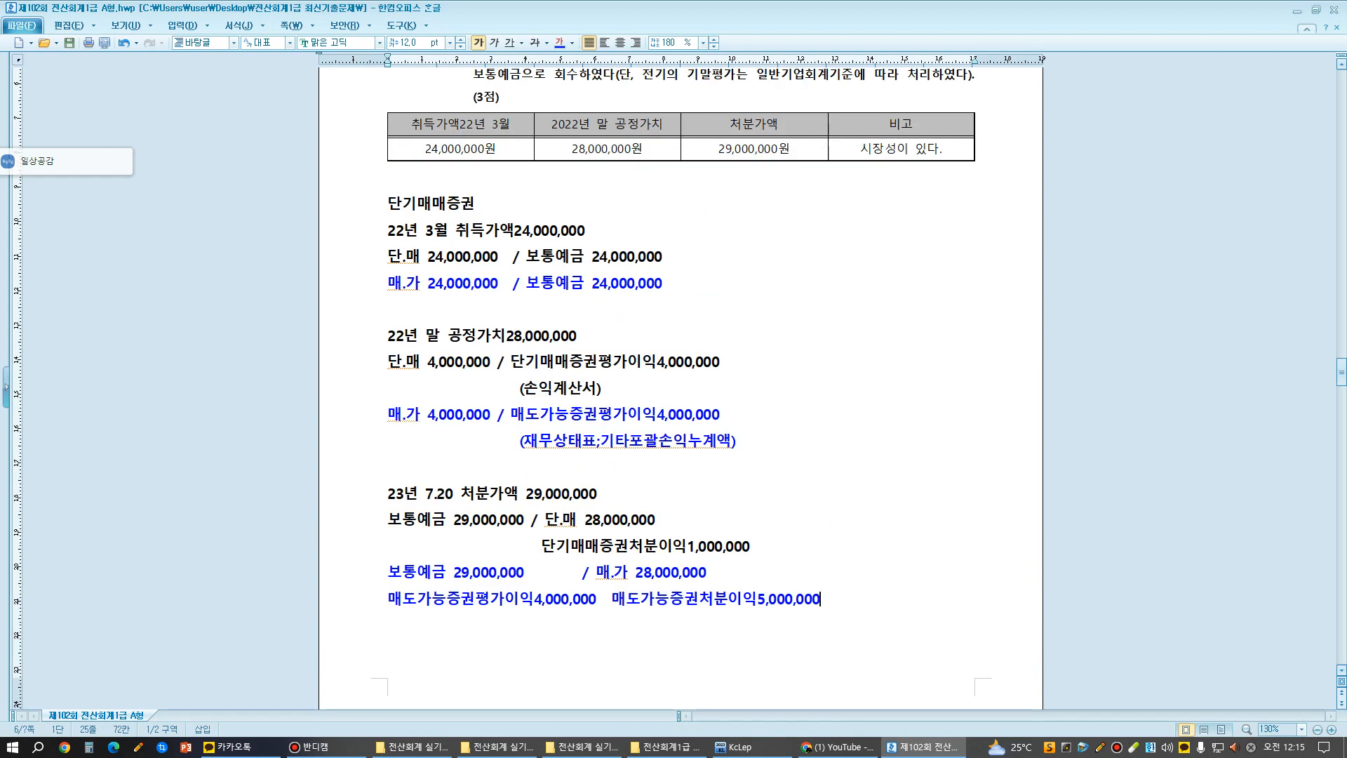
scroll(681, 386, "up", 3)
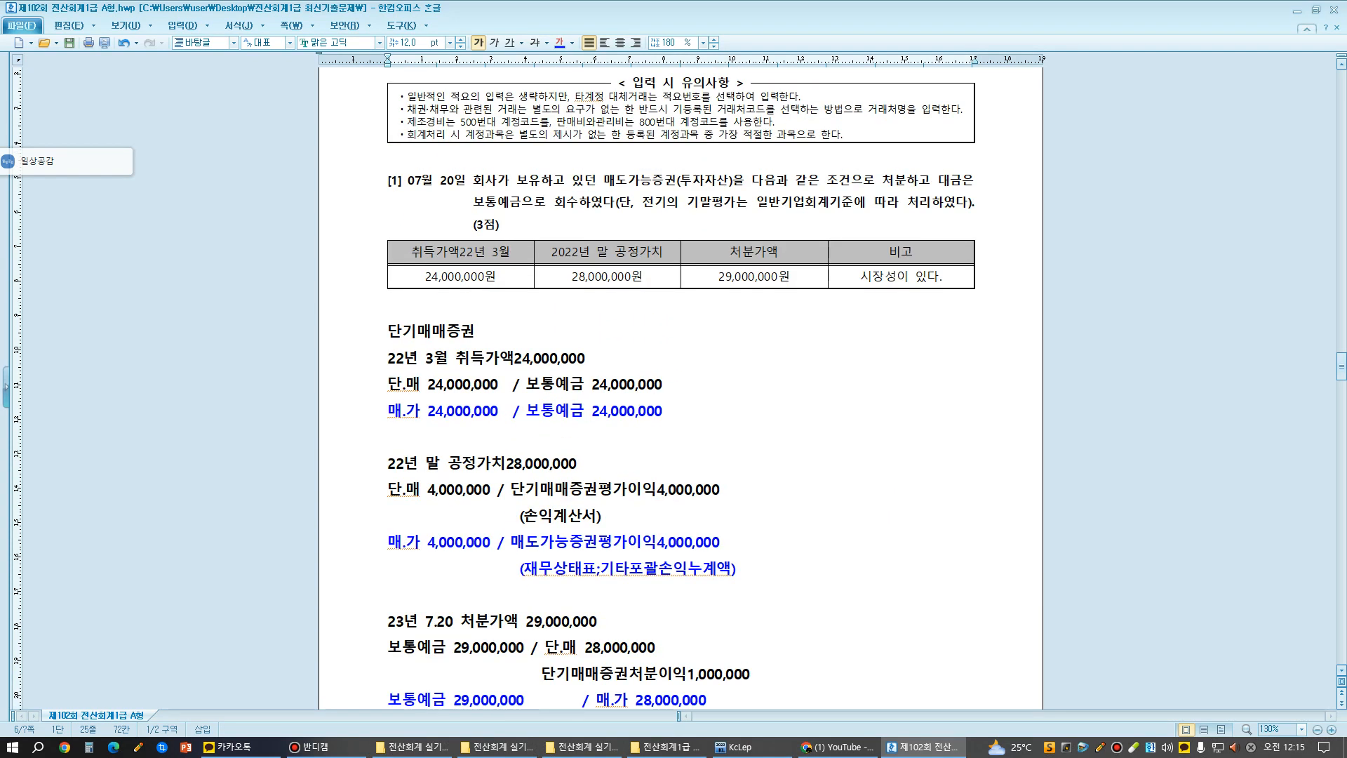
scroll(680, 386, "down", 3)
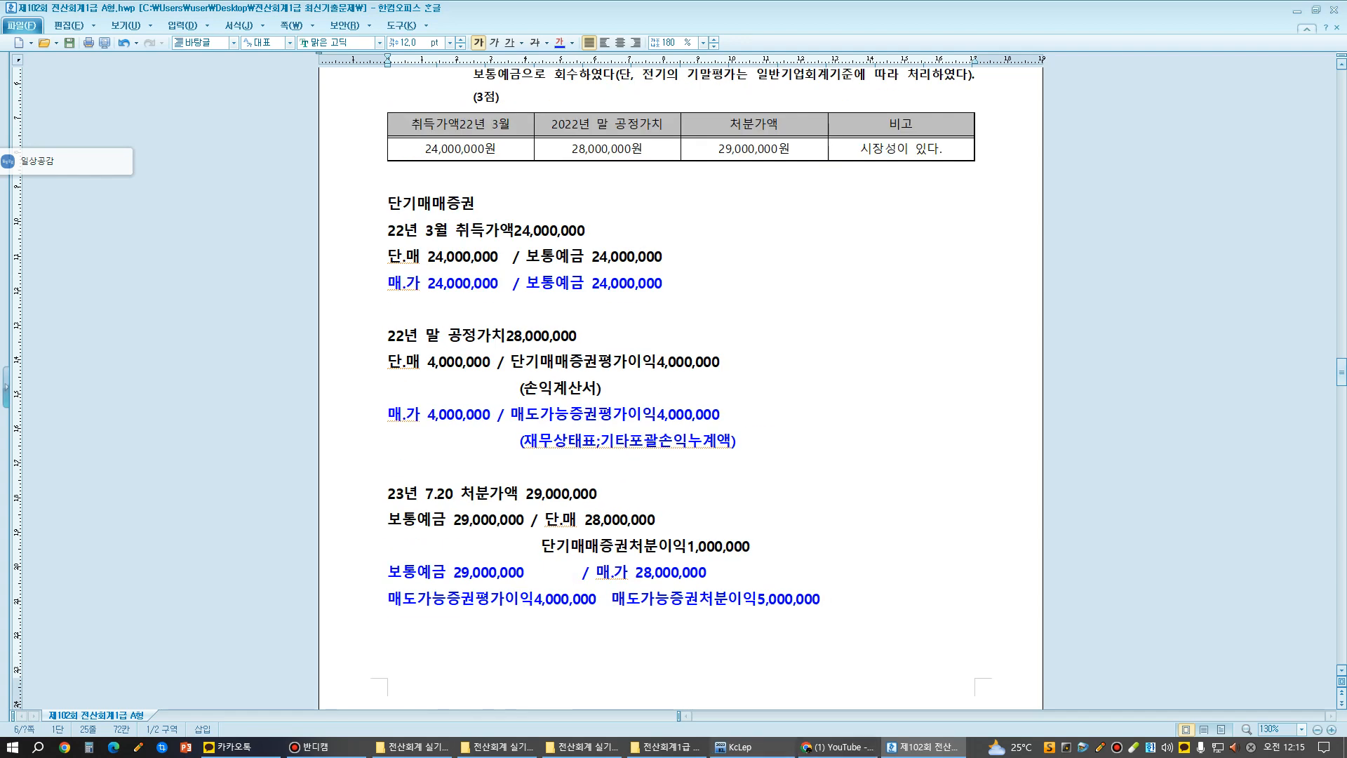
- Switch to KcLep, open 일반전표입력, and set the voucher date to July 20, 2023
left_click(752, 747)
left_click_drag(651, 549, 663, 156)
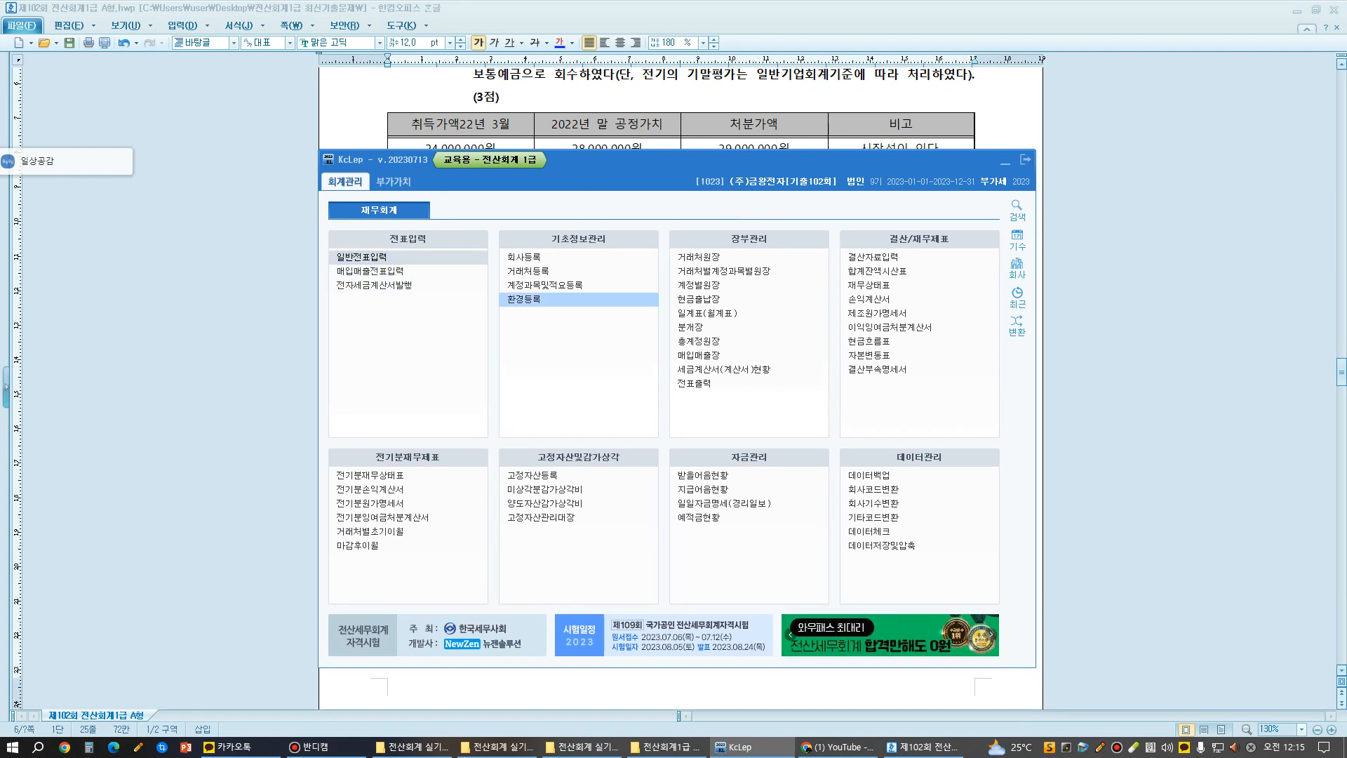
left_click(362, 258)
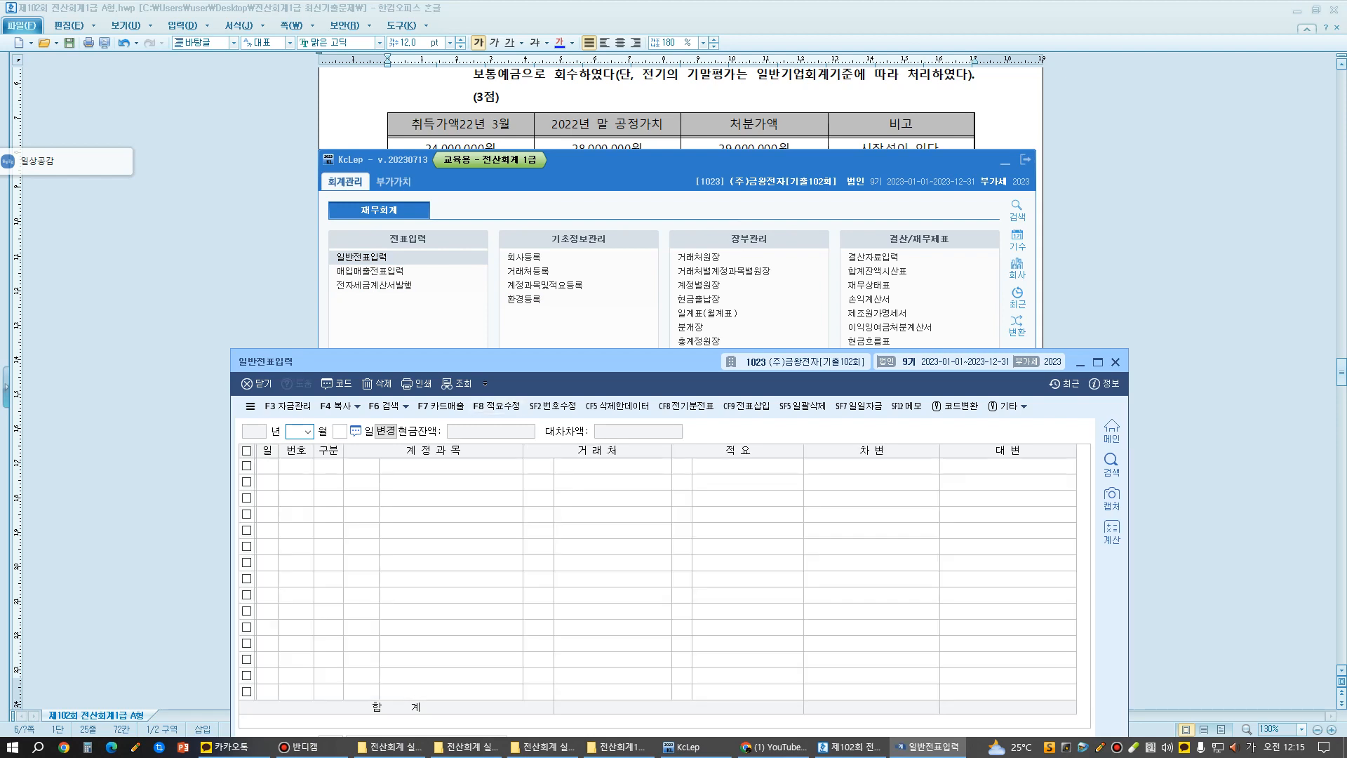
left_click_drag(497, 360, 581, 141)
type("7")
key("Return")
type("20")
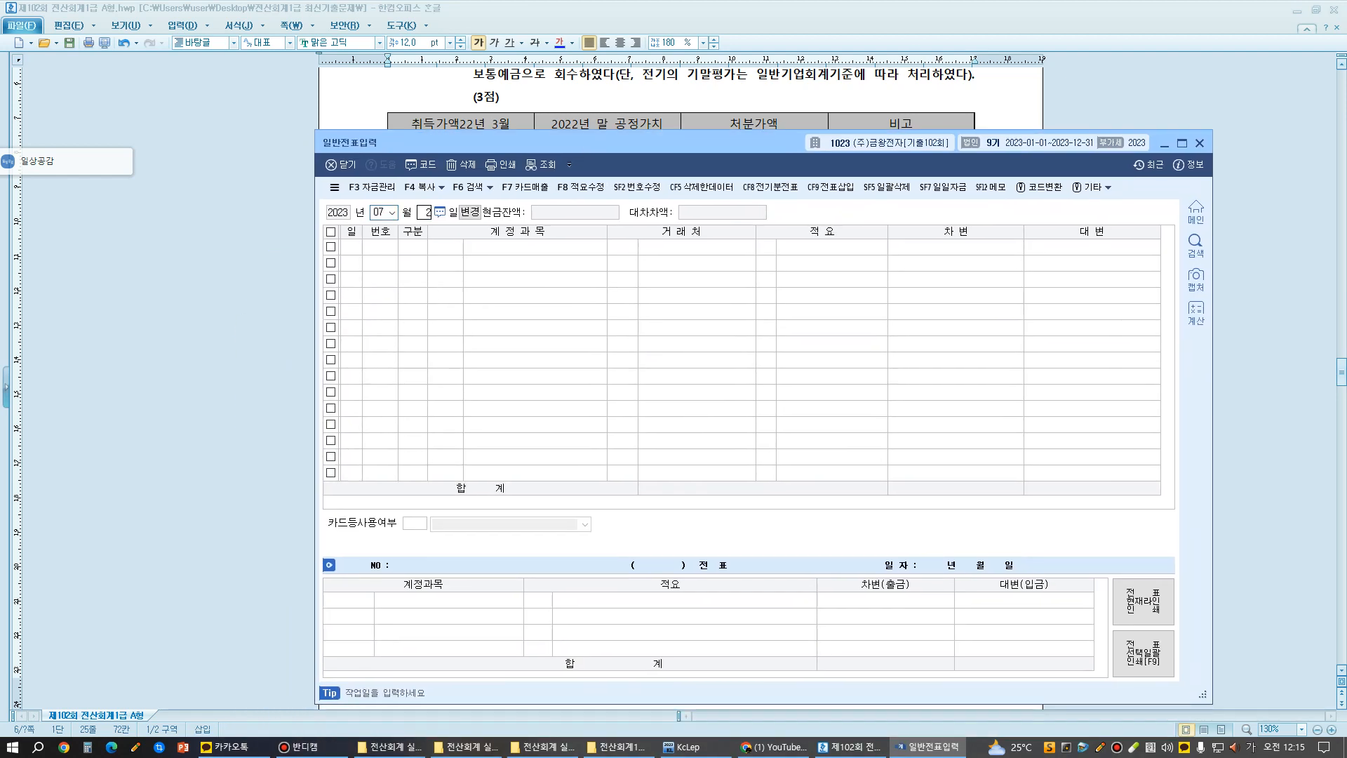
key("Return")
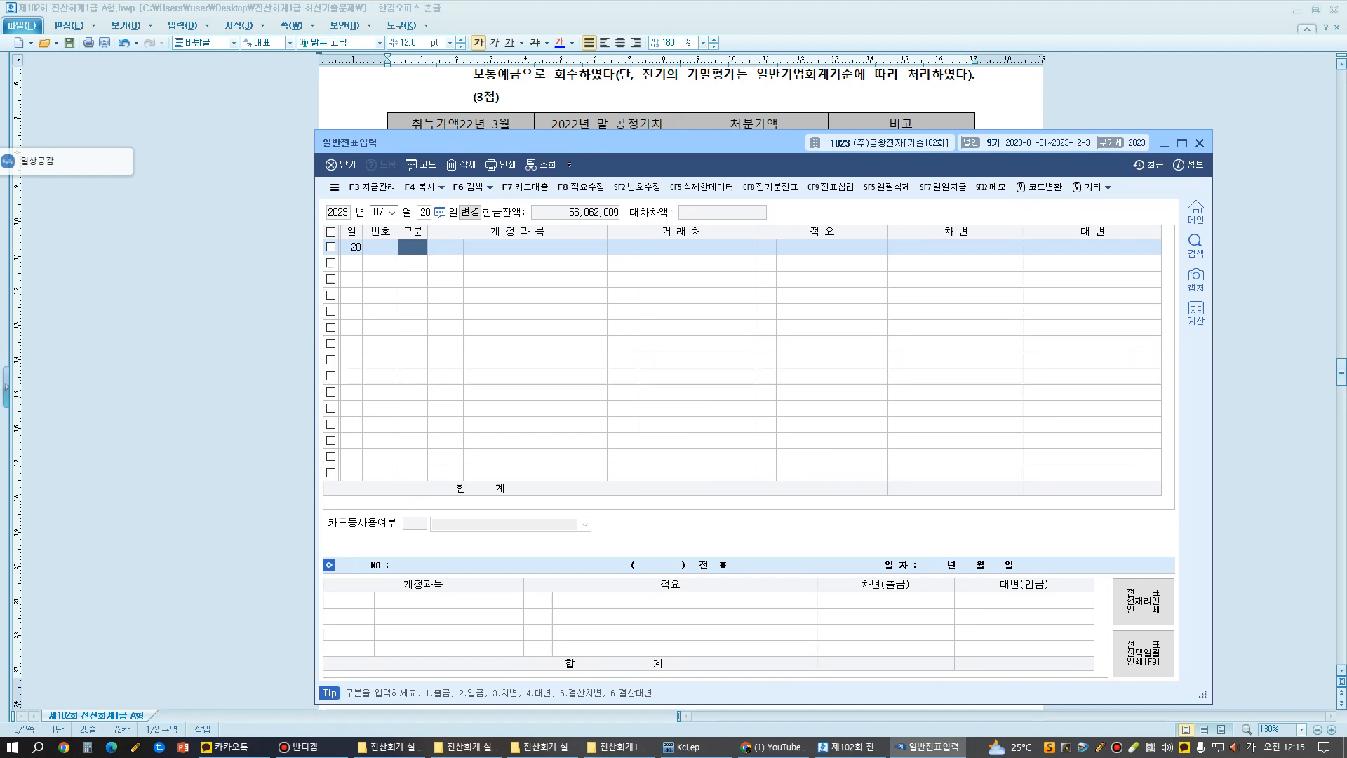
- Enter a credit (대변) line for account 0178 매도가능증권 with an amount of 28,000,000
type("4")
key("Return")
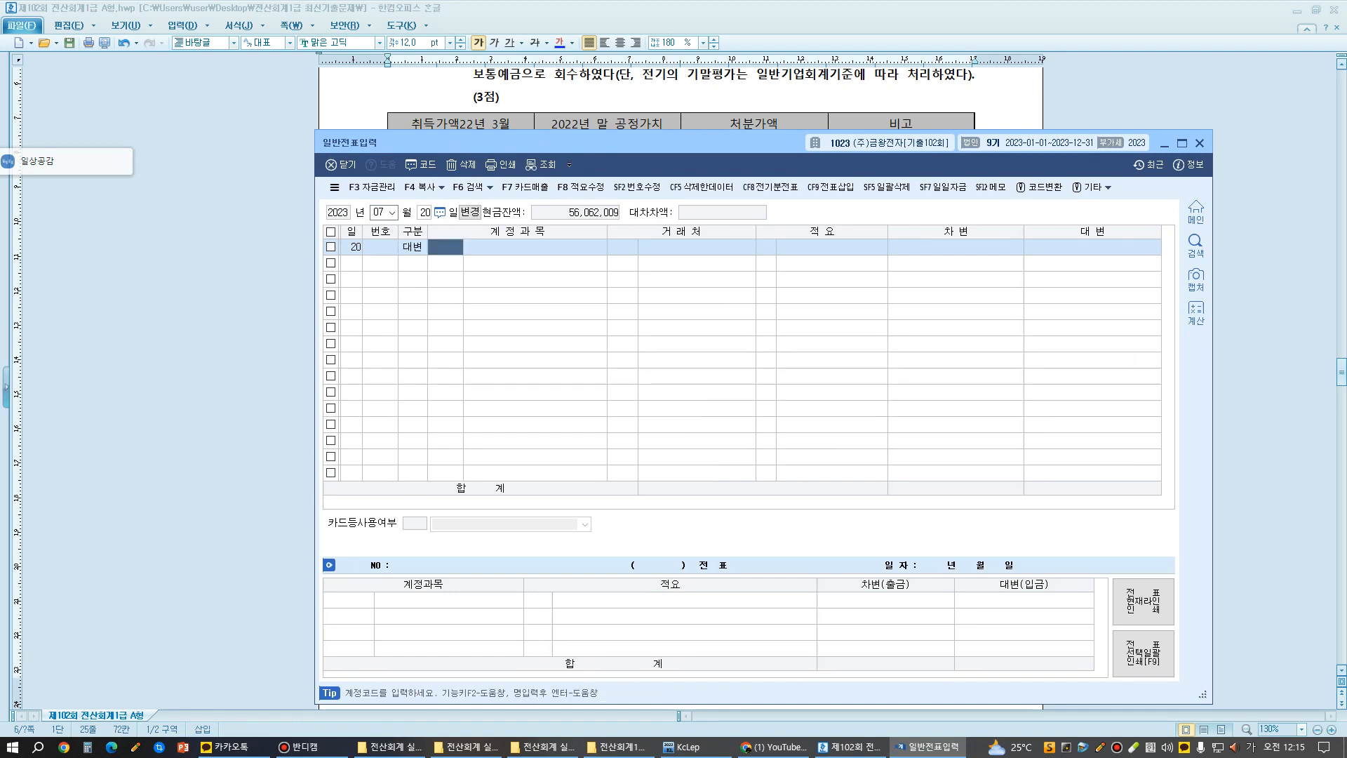
type("매도")
key("Return")
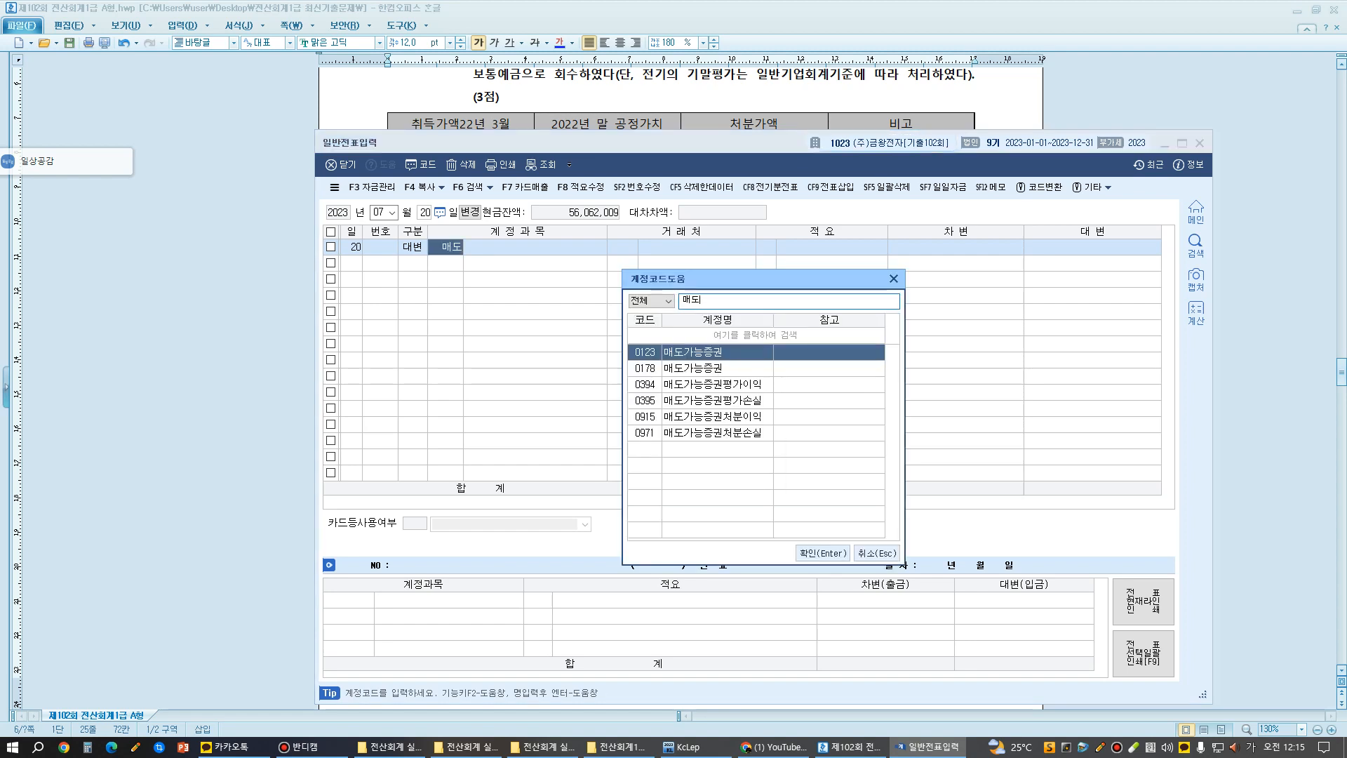
key("Down")
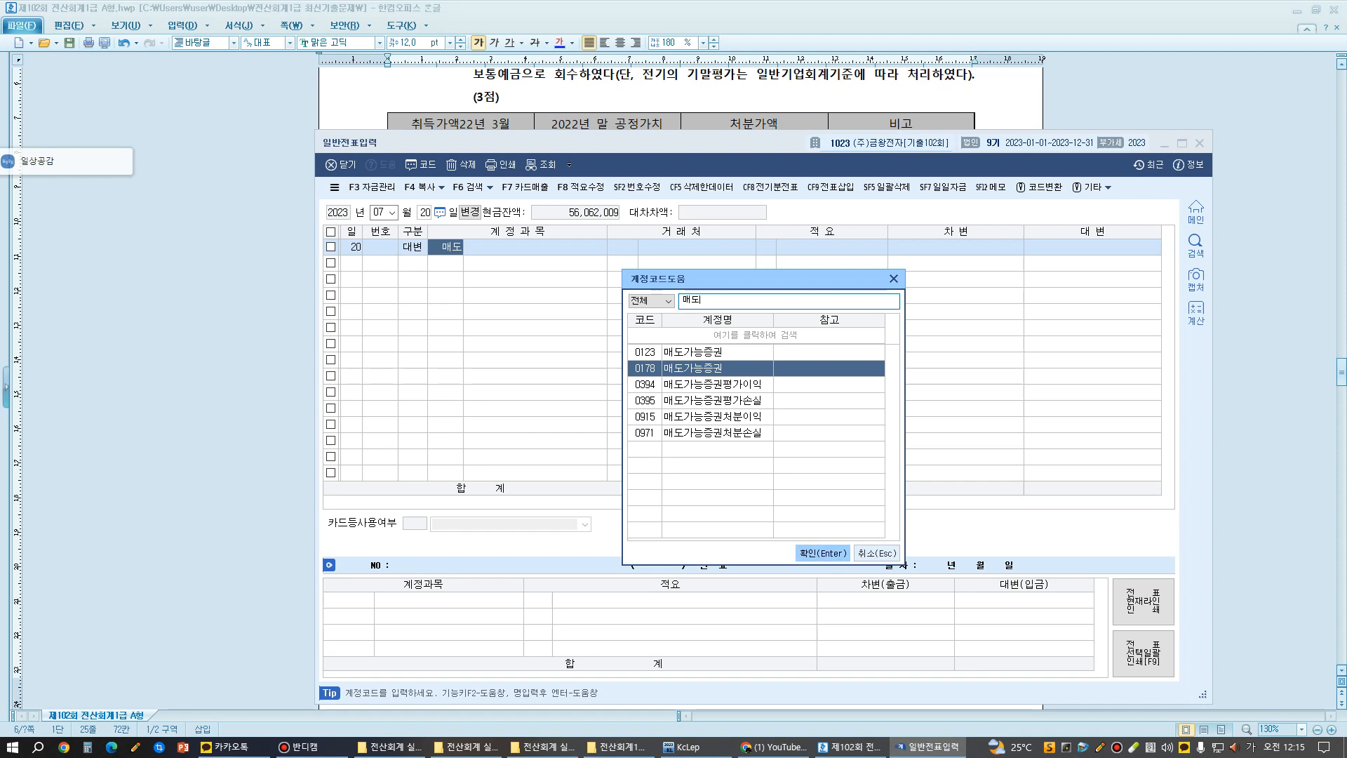
key("Return")
key("Return")
key("Return")
key("Return")
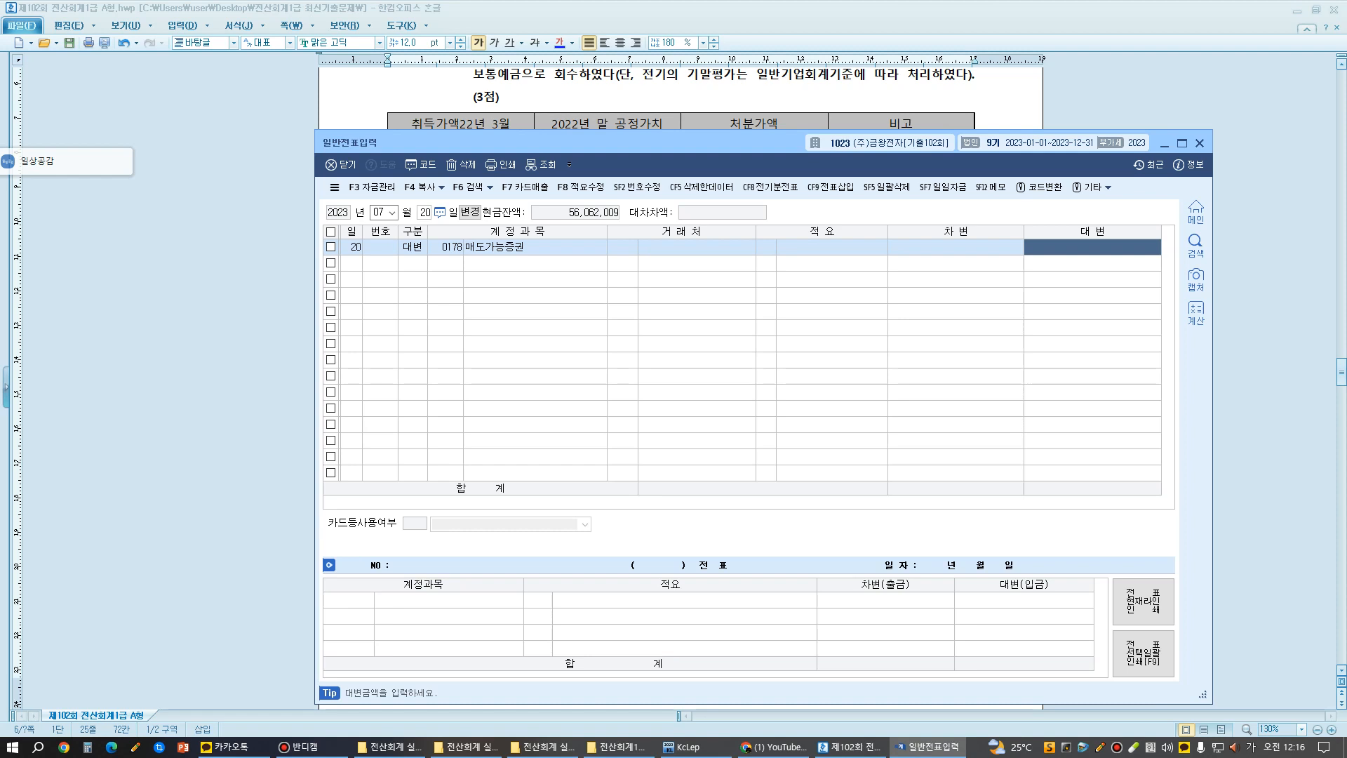
type("28")
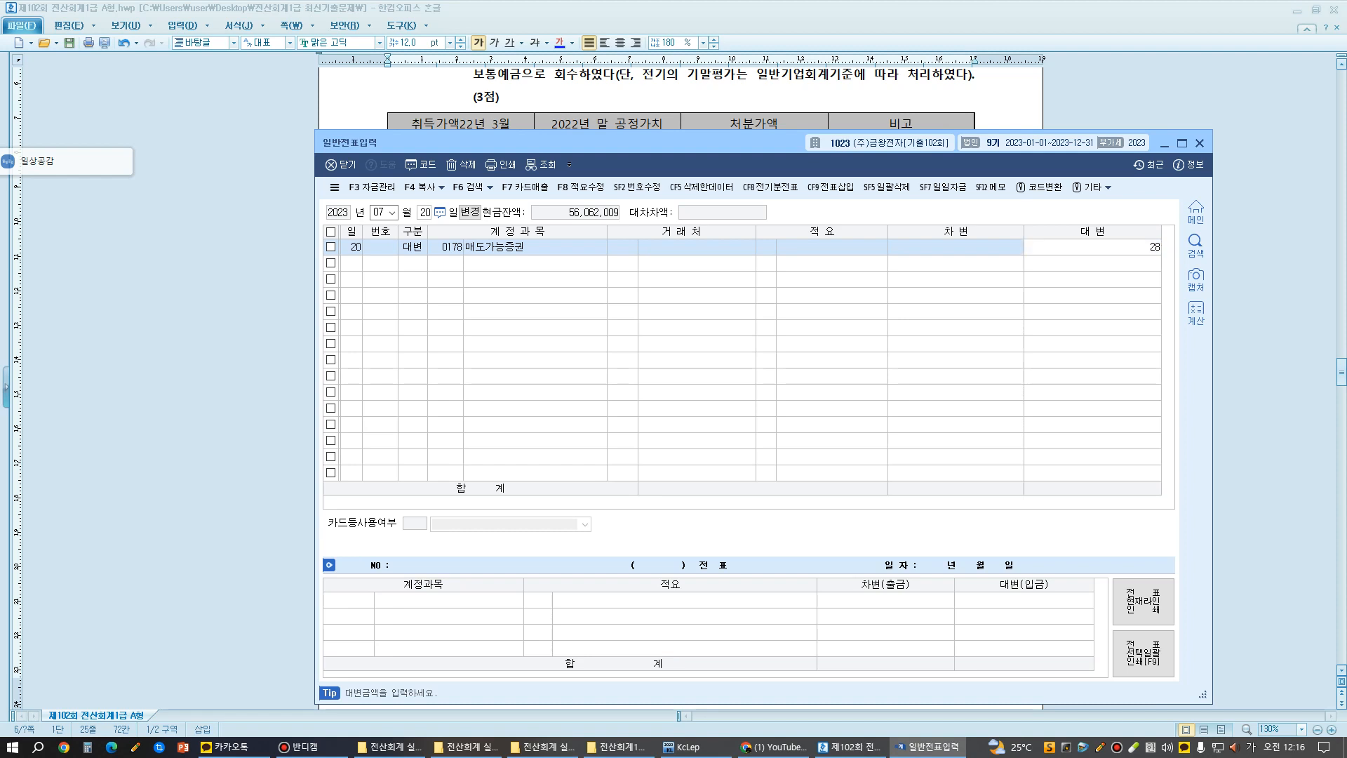
type(",000,000")
key("Return")
- Add a debit (차변) line for account 0103 보통예금 with an amount of 29,000,000
type("3")
key("Return")
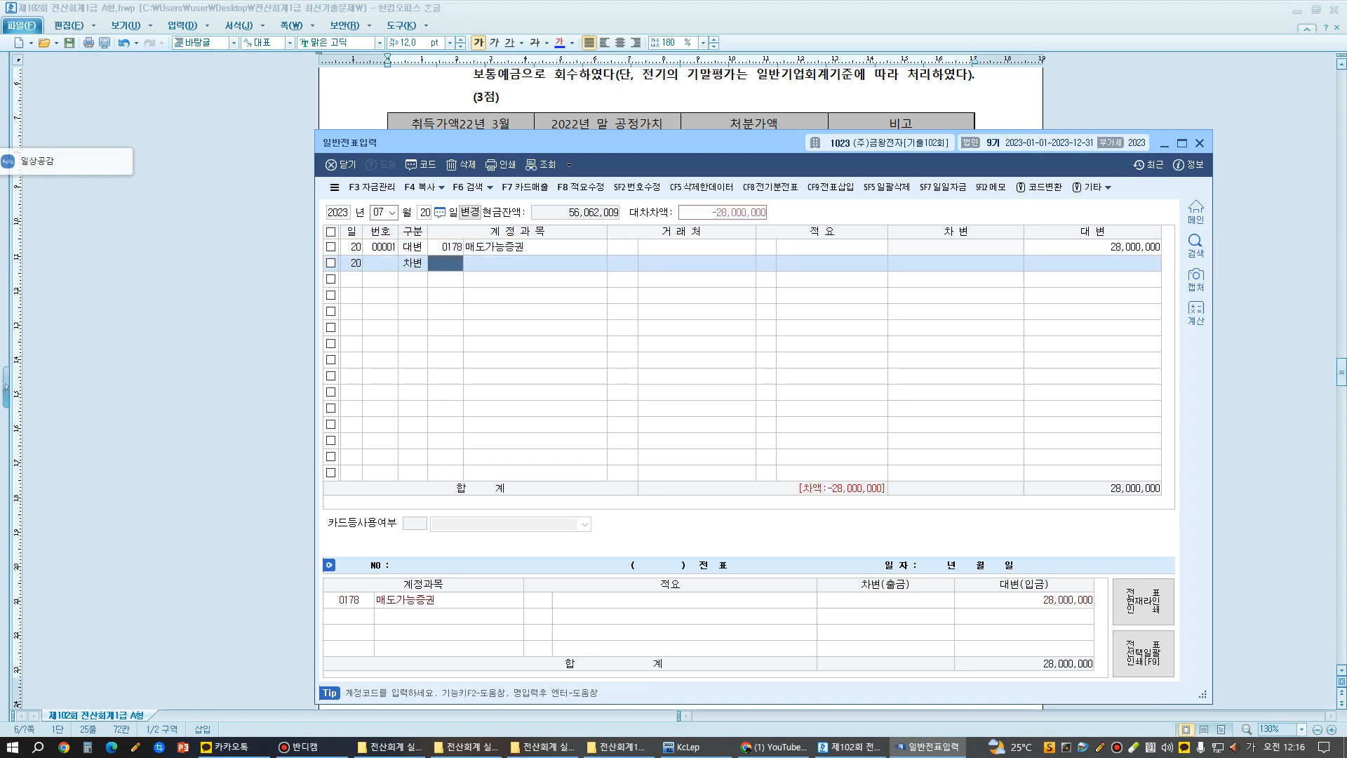
type("103")
key("Return")
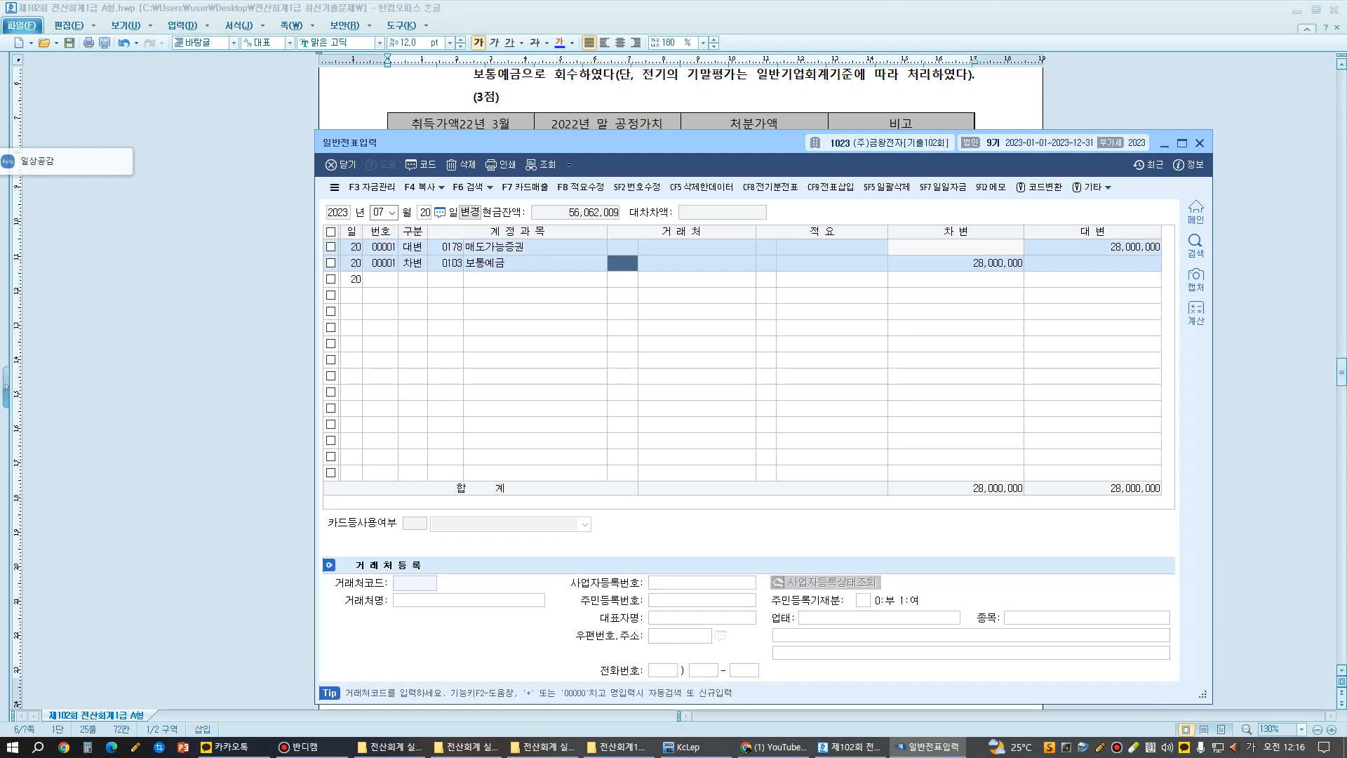
key("Return")
key("Return")
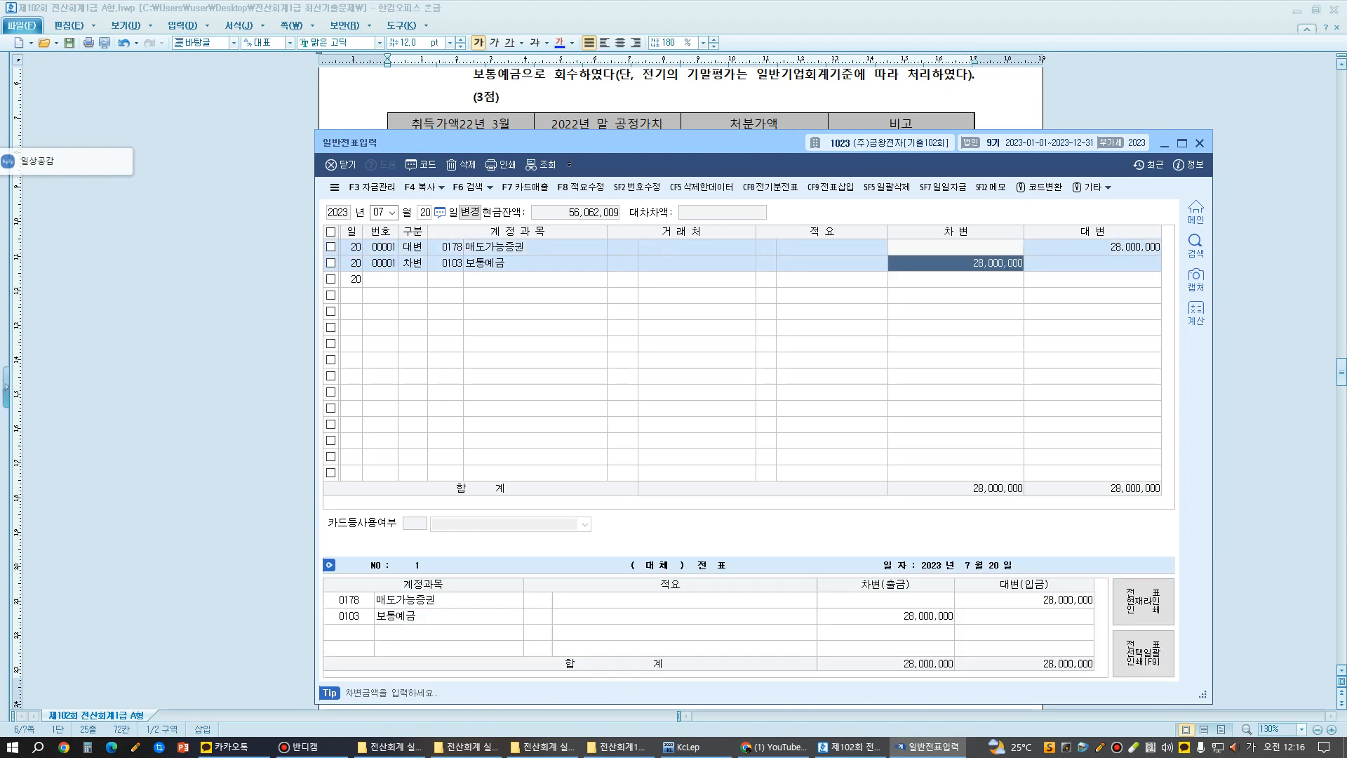
type("29000000")
key("Return")
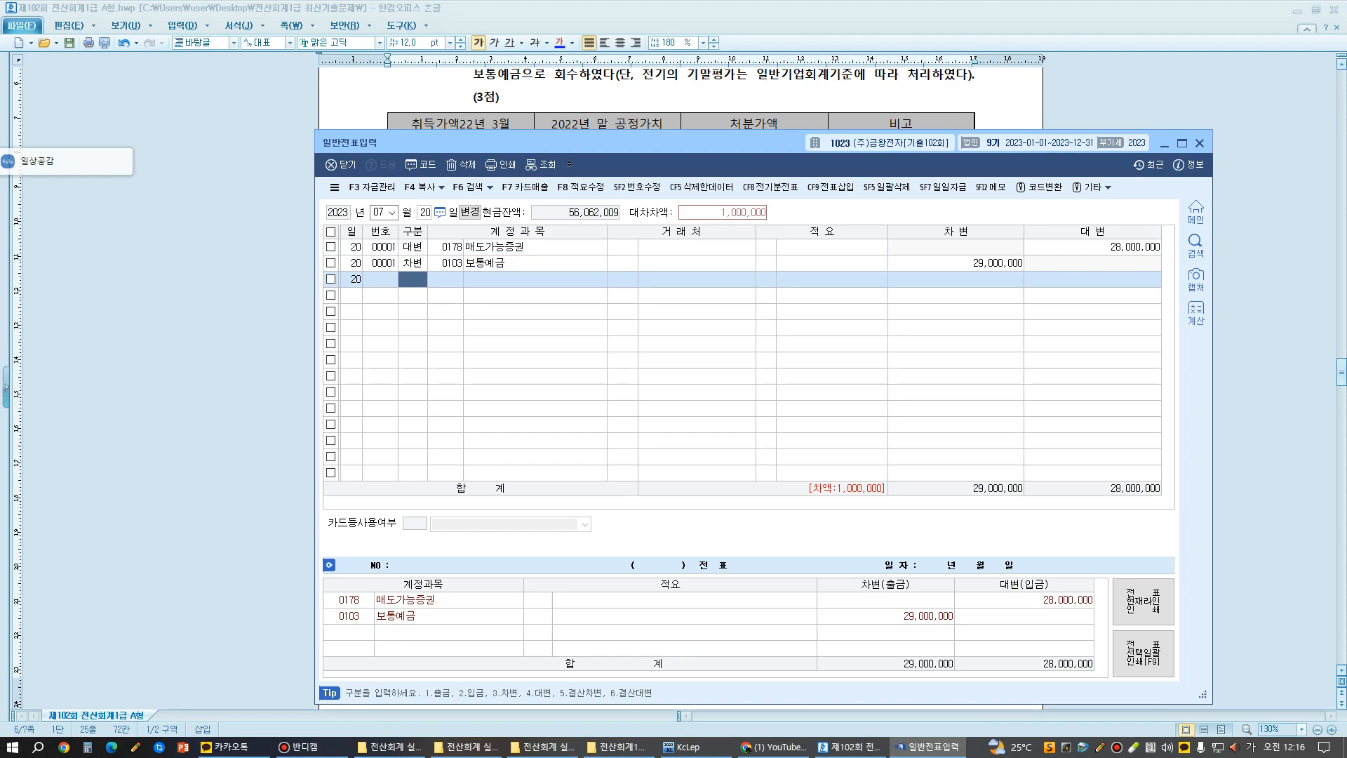
- Add a debit (차변) line for account 0394 매도가능증권평가이익 with an amount of 4,000,000
key("3")
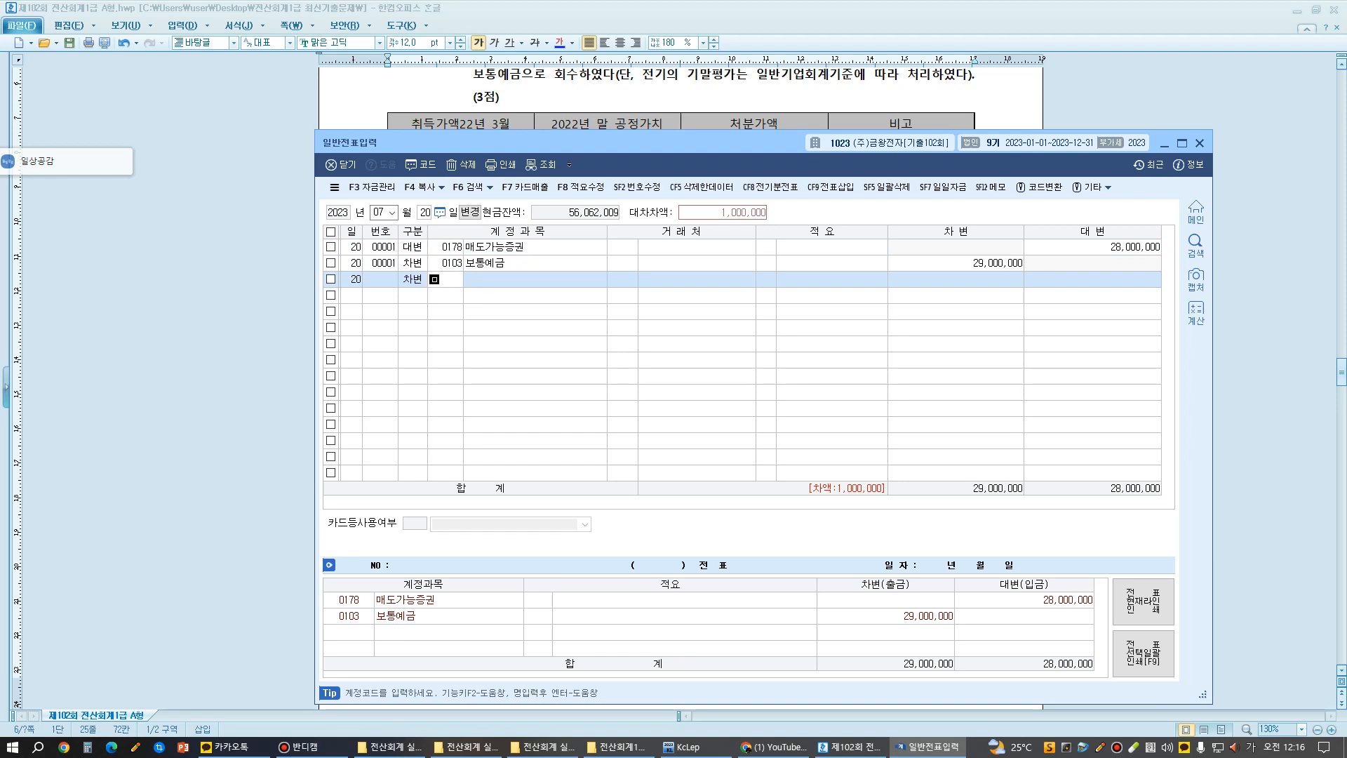
type("매도")
key("Return")
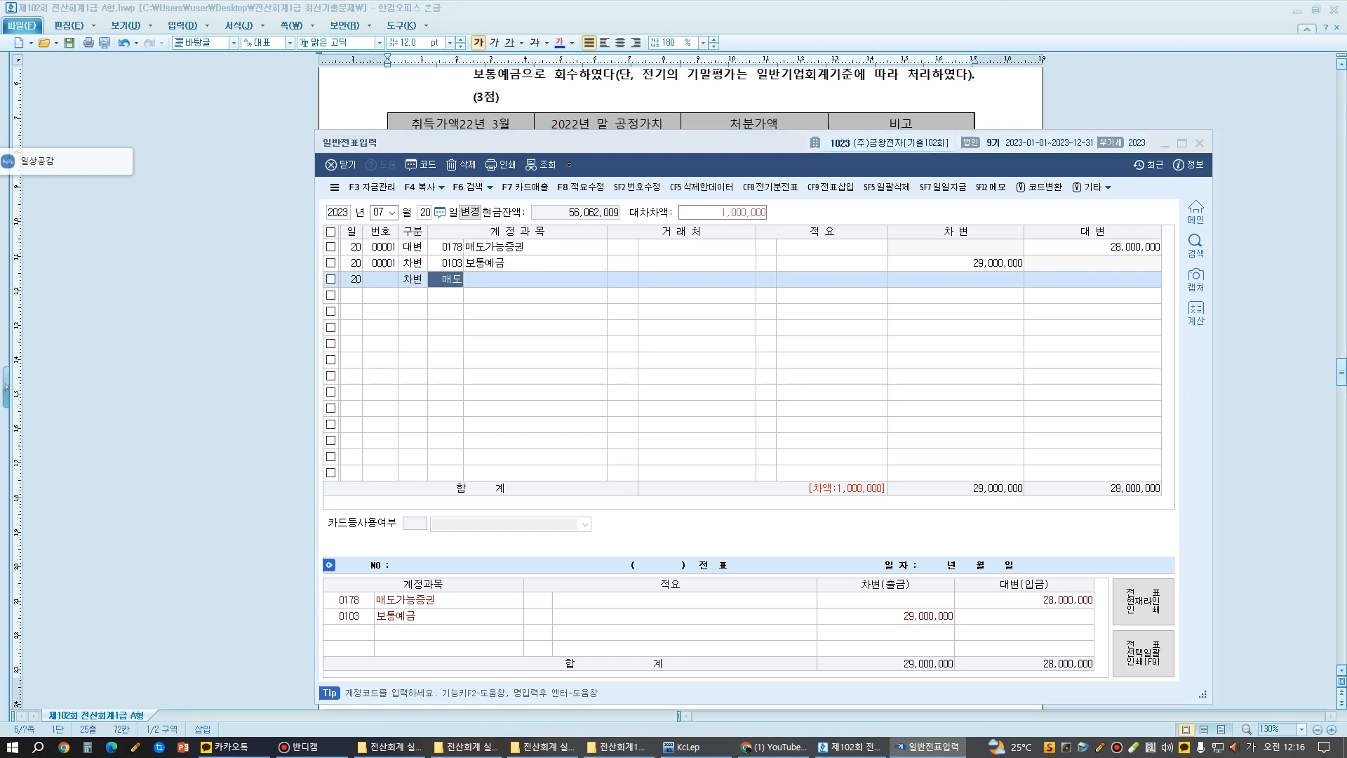
key("Down")
key("Down")
key("Return")
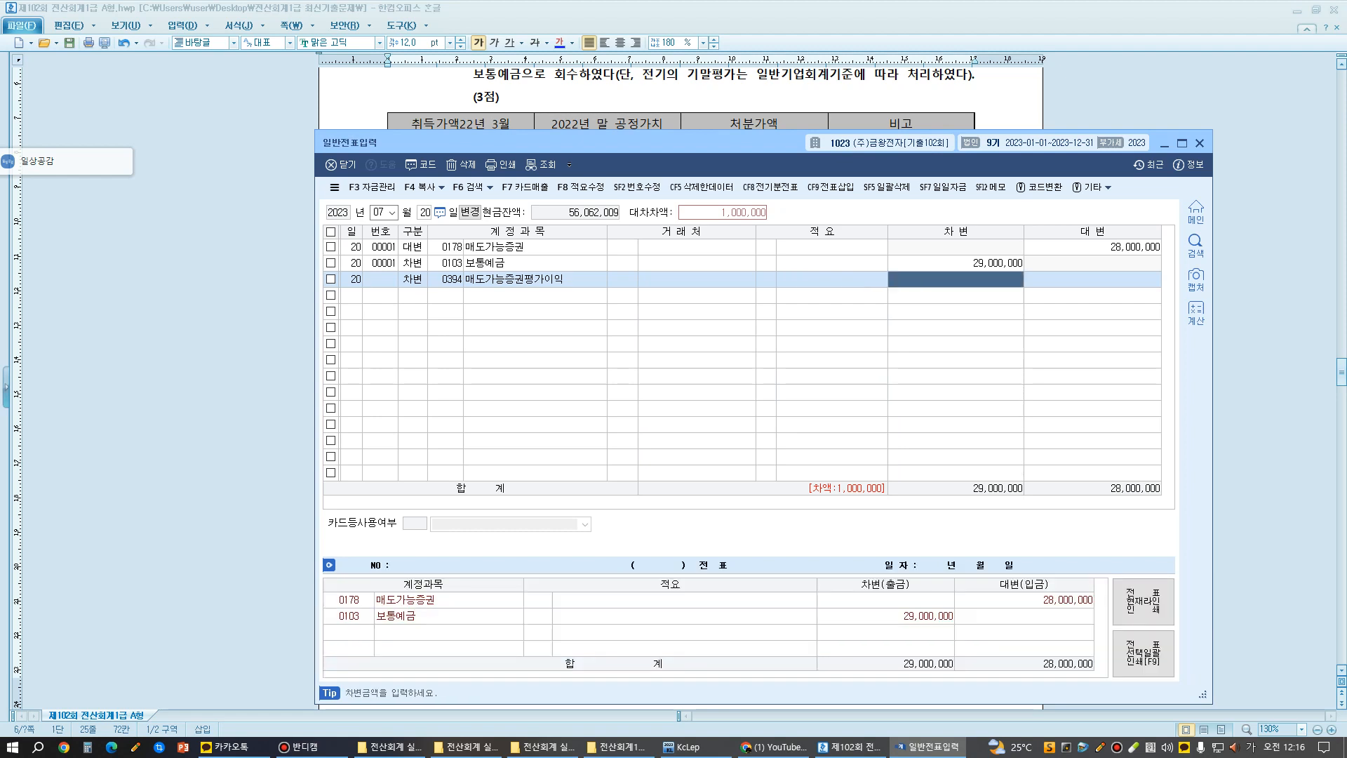
type("4000000")
key("Return")
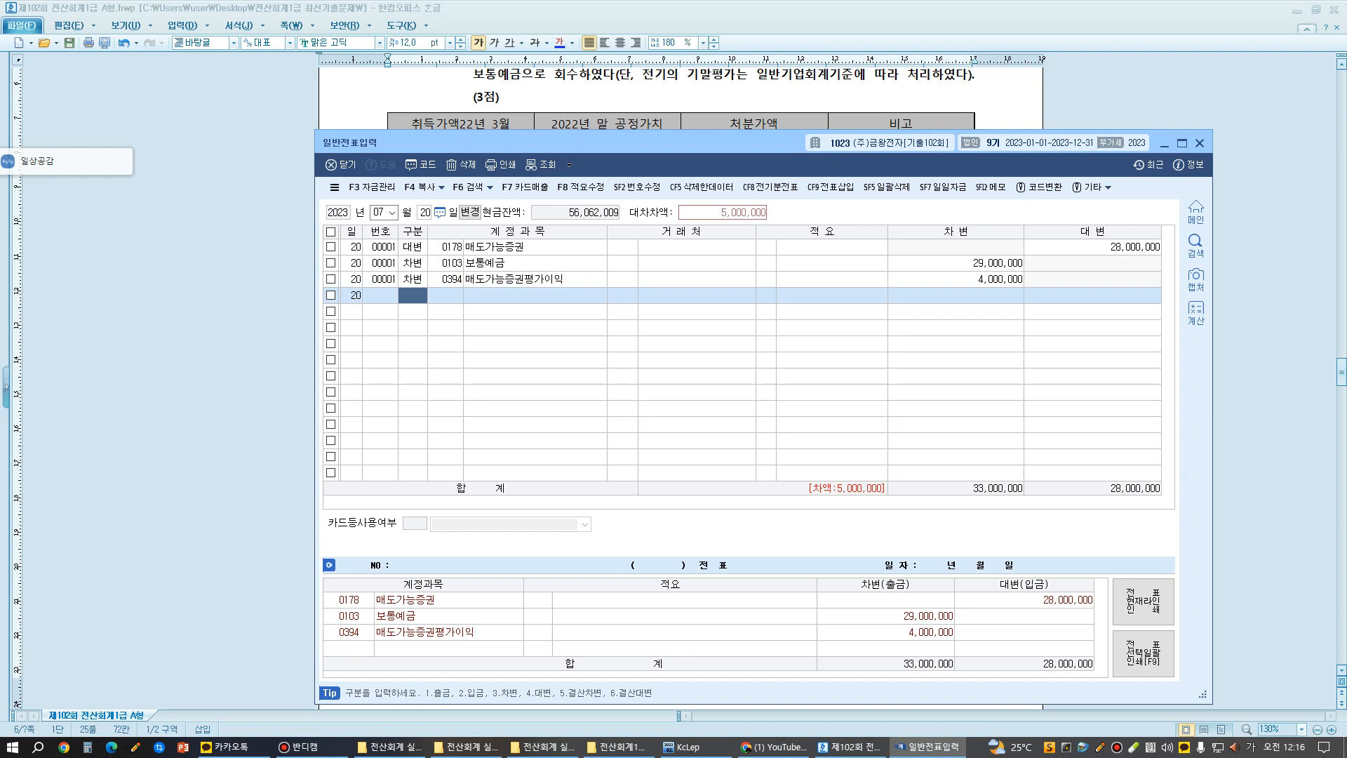
- Add a credit (대변) line for account 0915 매도가능증권처분이익, accepting the balancing amount of 5,000,000
type("4매도")
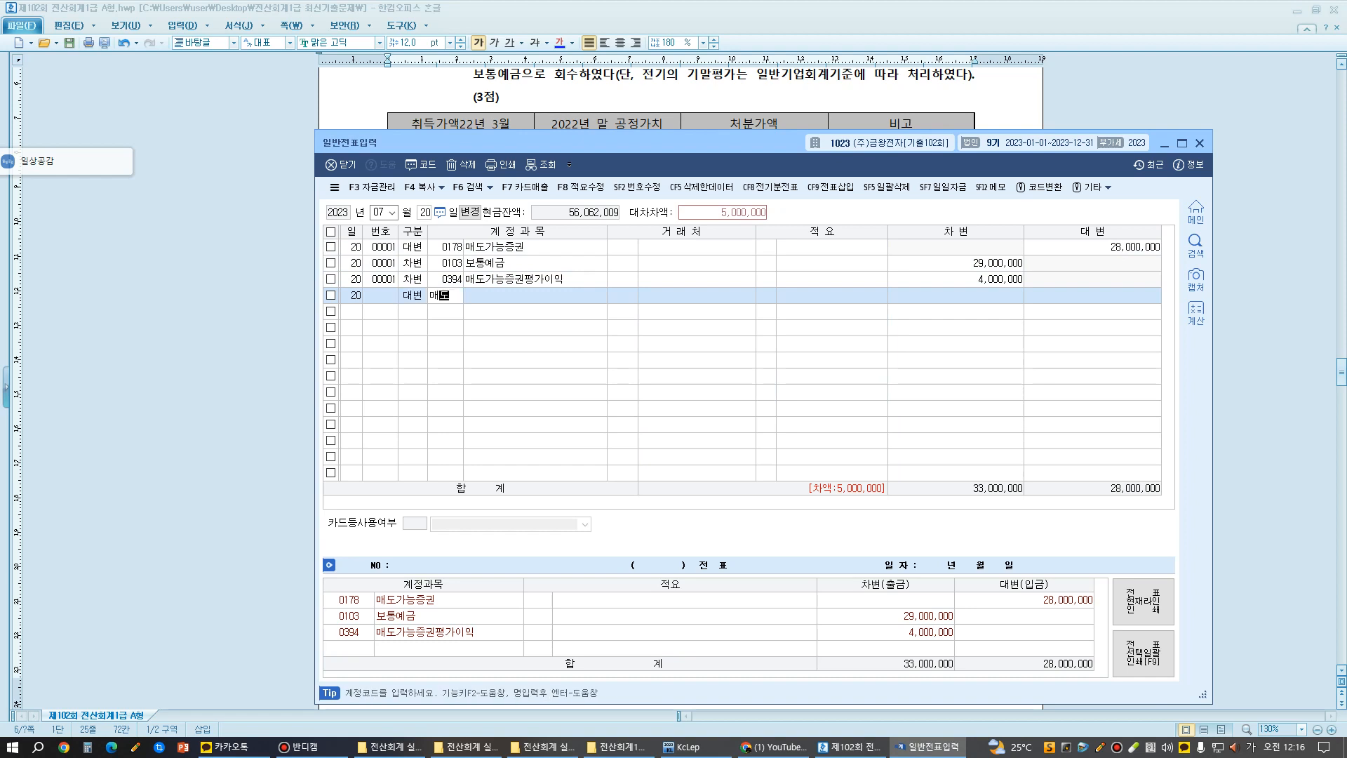
key("Return")
key("Down")
key("Down")
key("Down")
key("Down")
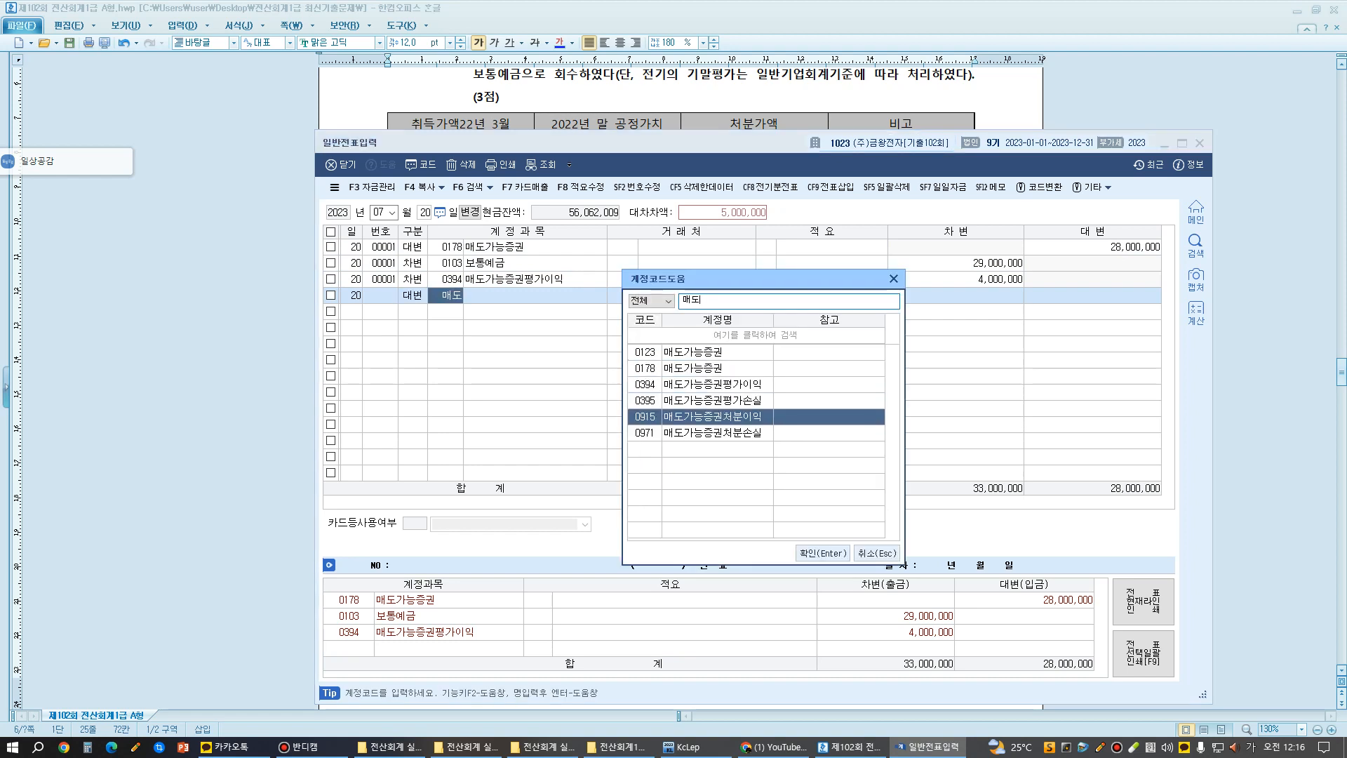
key("Return")
key("Return")
key("Return")
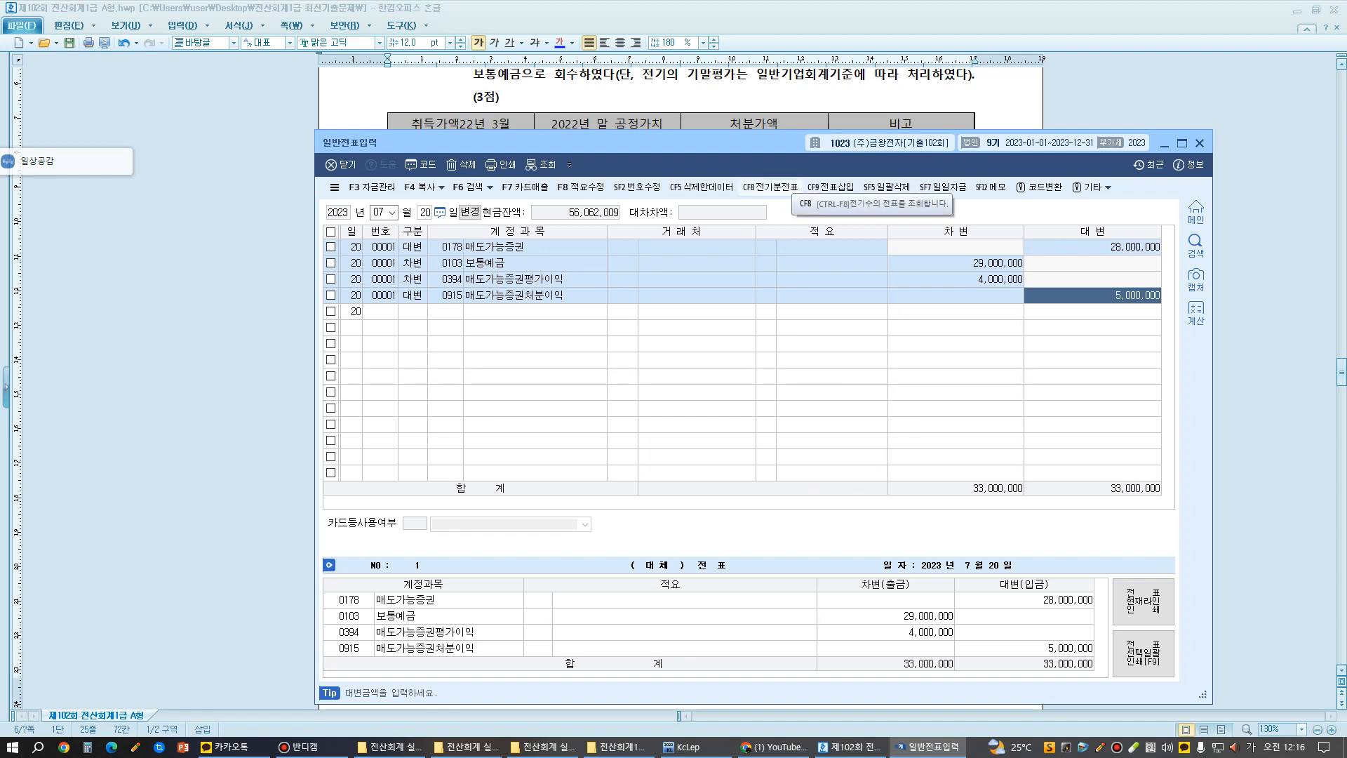
key("Return")
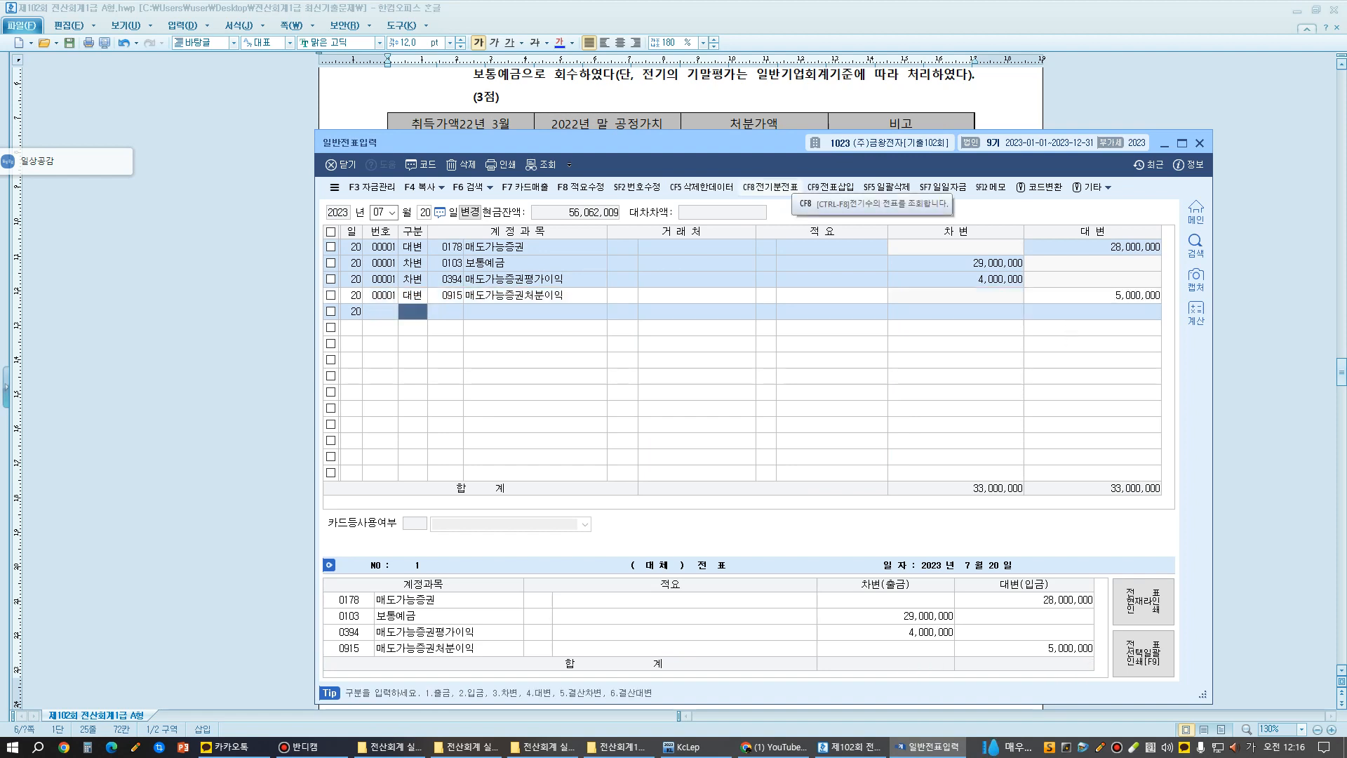
- Minimize the KcLep main window and lower the 일반전표입력 window so that exam question [2] is readable above it
left_click_drag(655, 146, 665, 235)
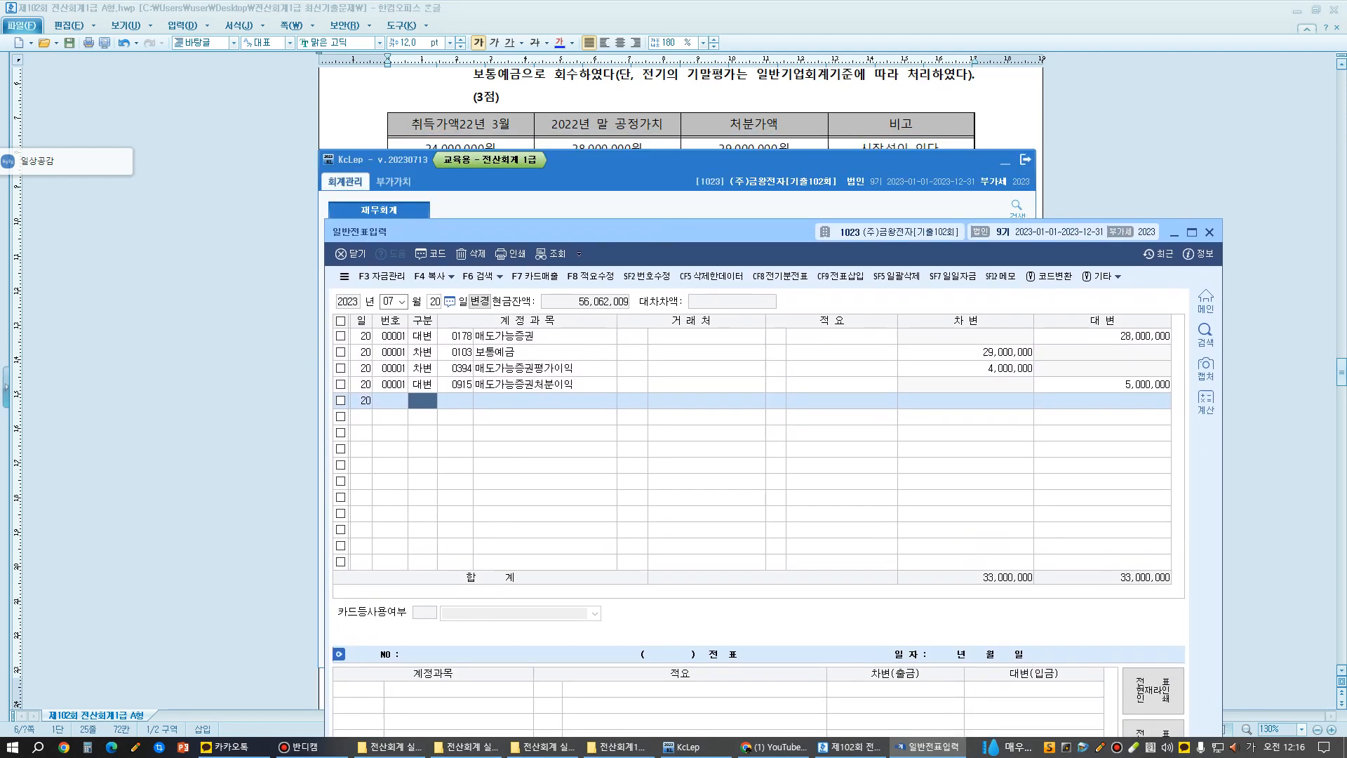
left_click(1006, 162)
left_click_drag(597, 237, 599, 402)
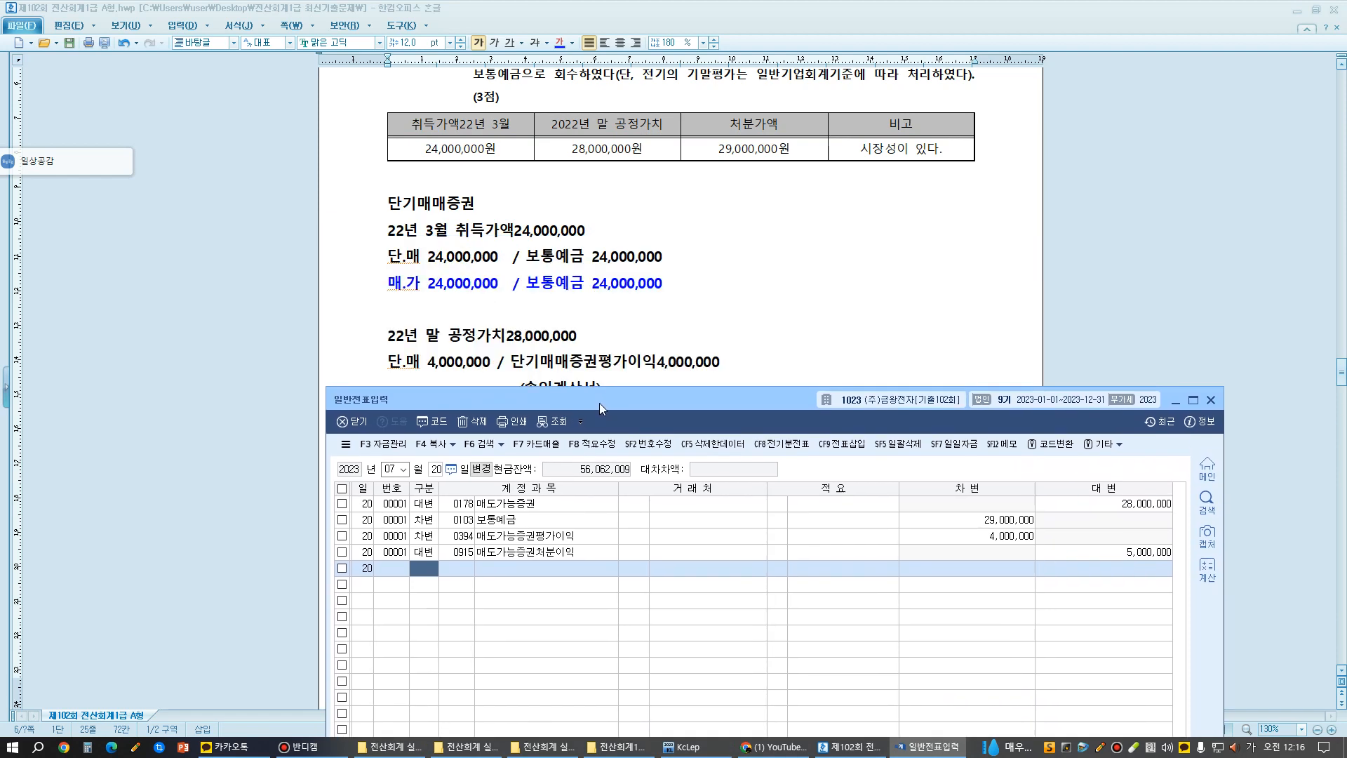
scroll(632, 246, "down", 10)
scroll(680, 224, "up", 3)
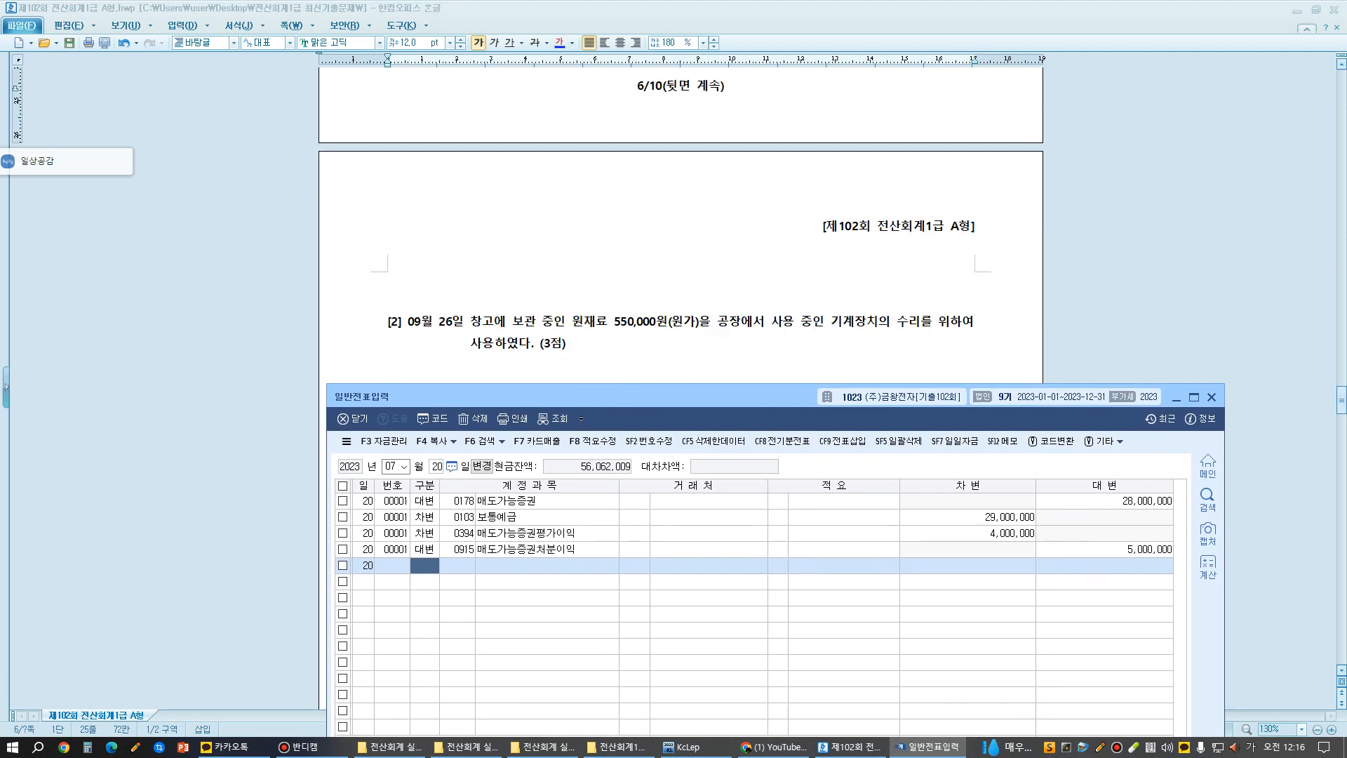
- Highlight the raw-material wording in exam question [2] and place the 일반전표입력 window just below that question
scroll(680, 225, "down", 2)
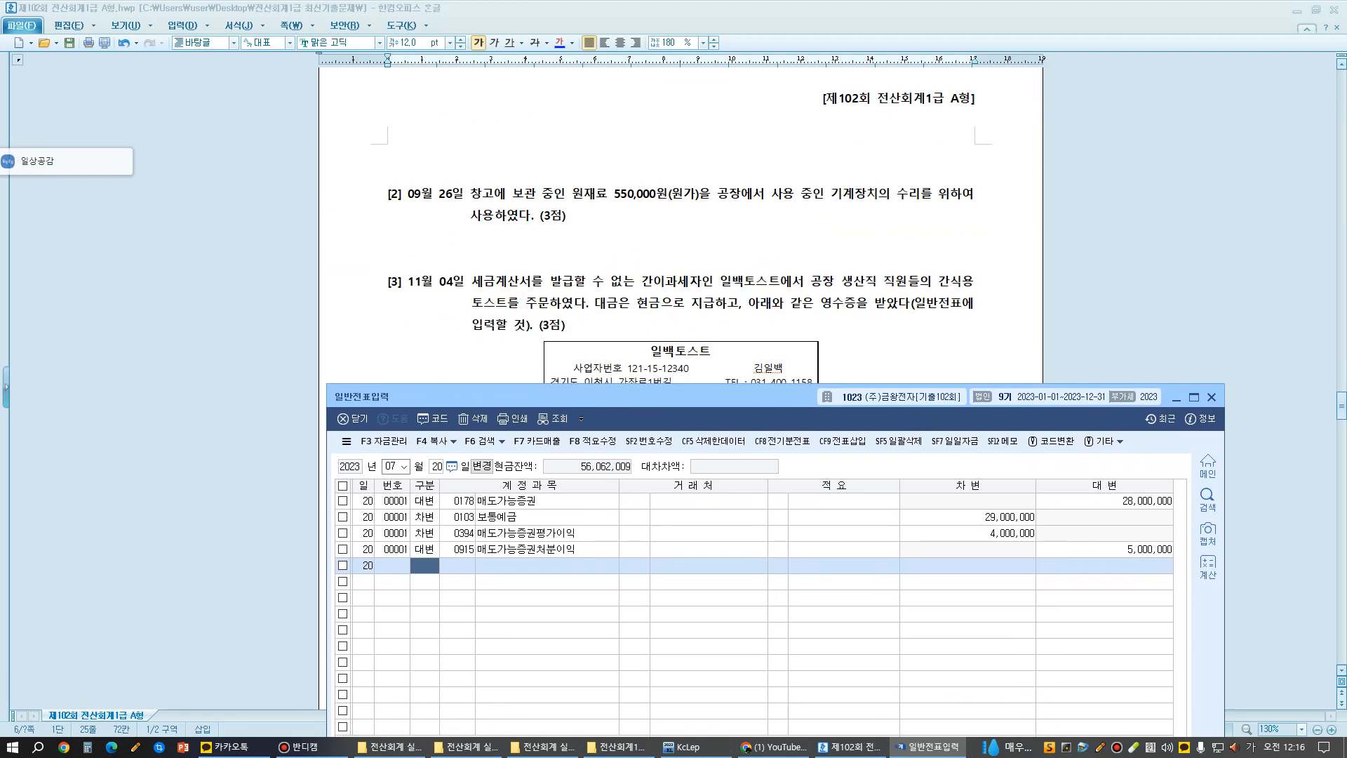
left_click_drag(554, 199, 842, 198)
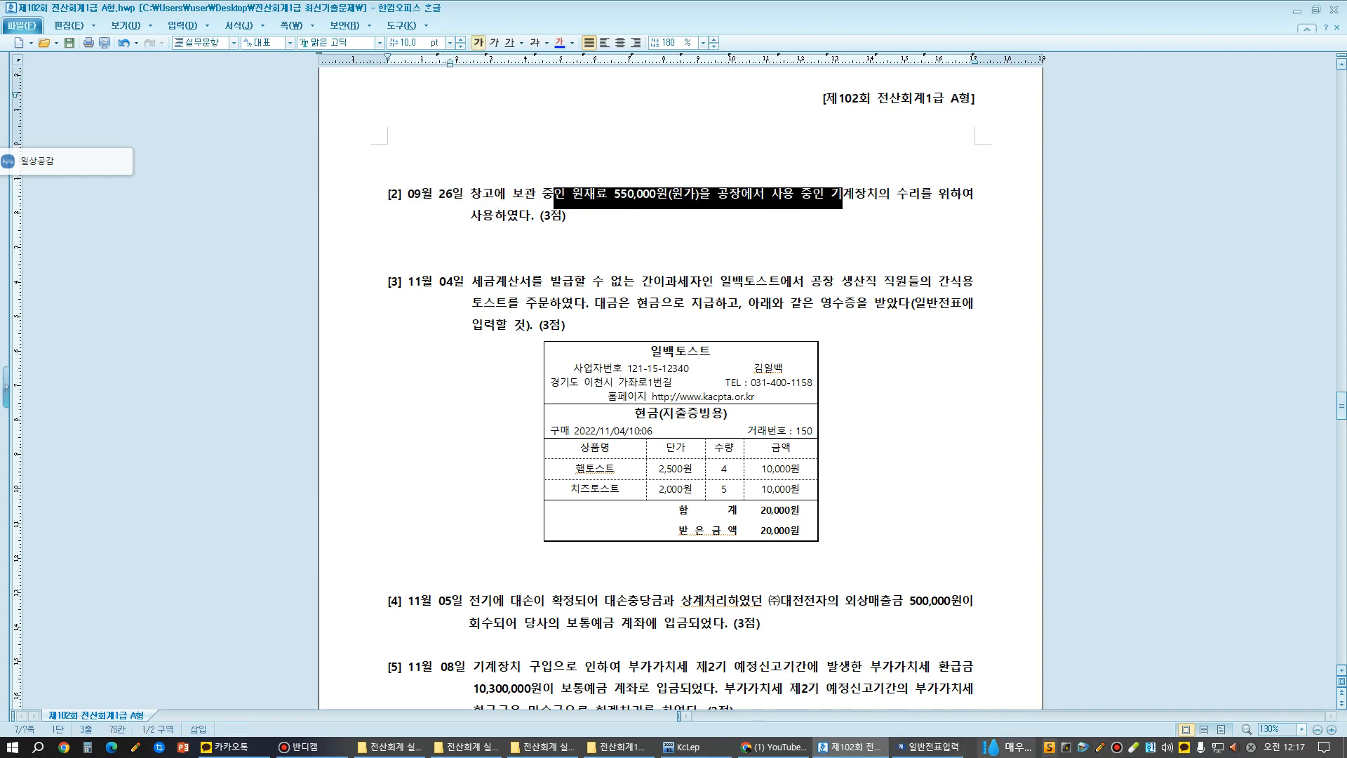
left_click(928, 747)
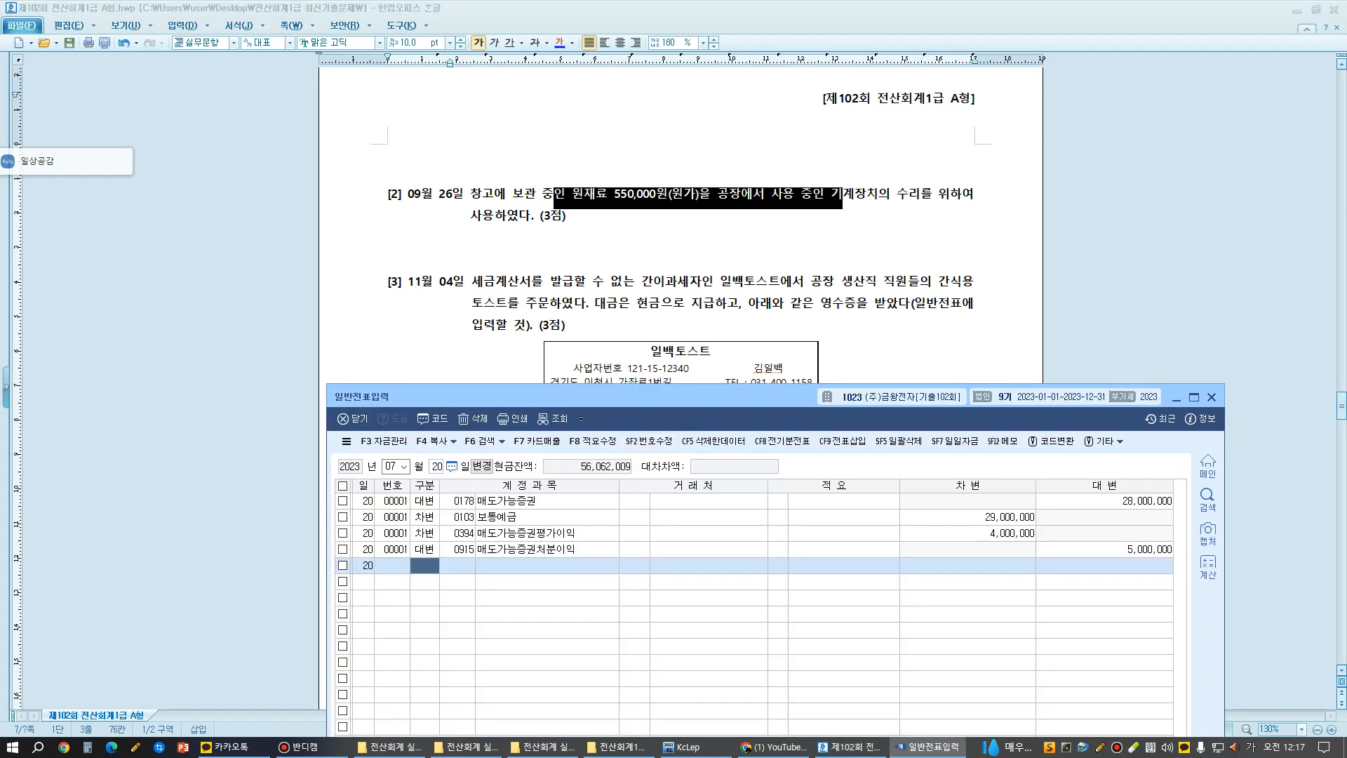
left_click_drag(630, 389, 633, 254)
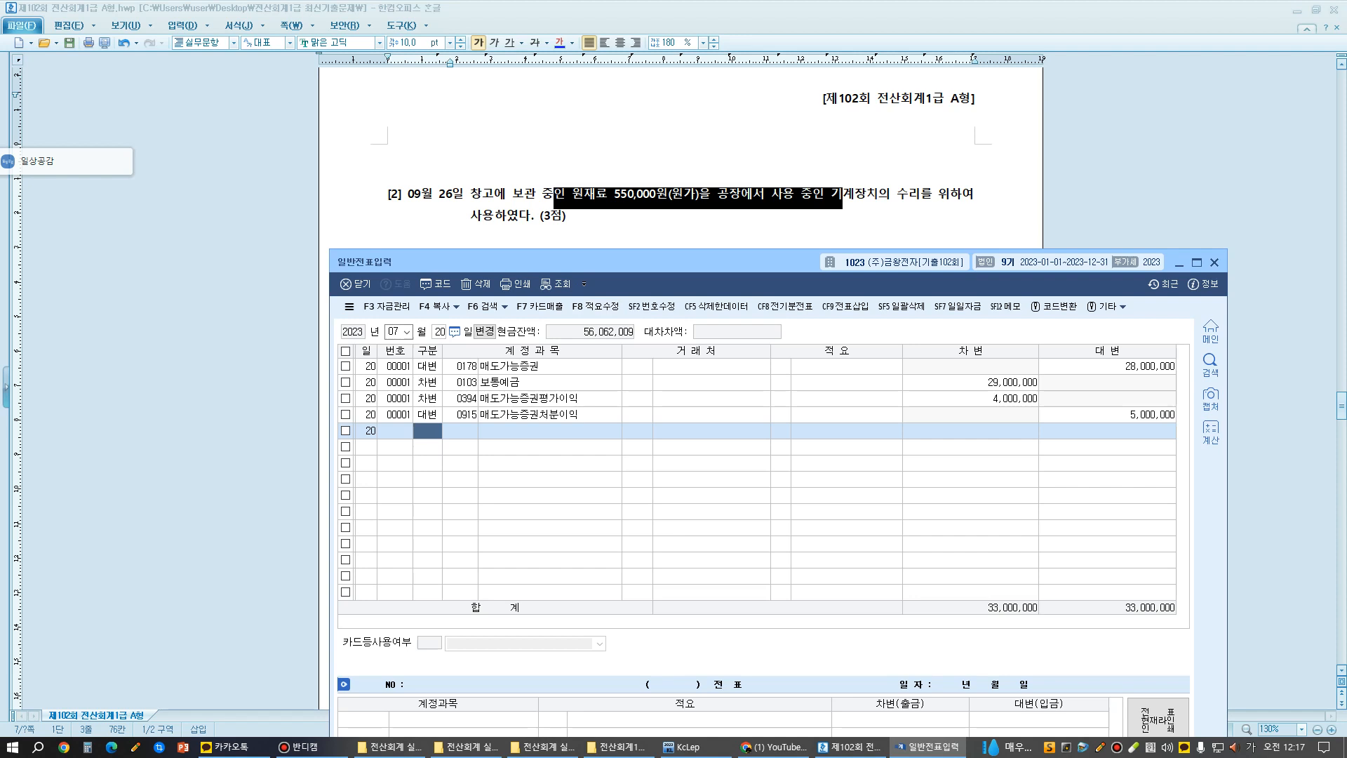
- Set the voucher date in 일반전표입력 to month 09, day 6
key("Escape")
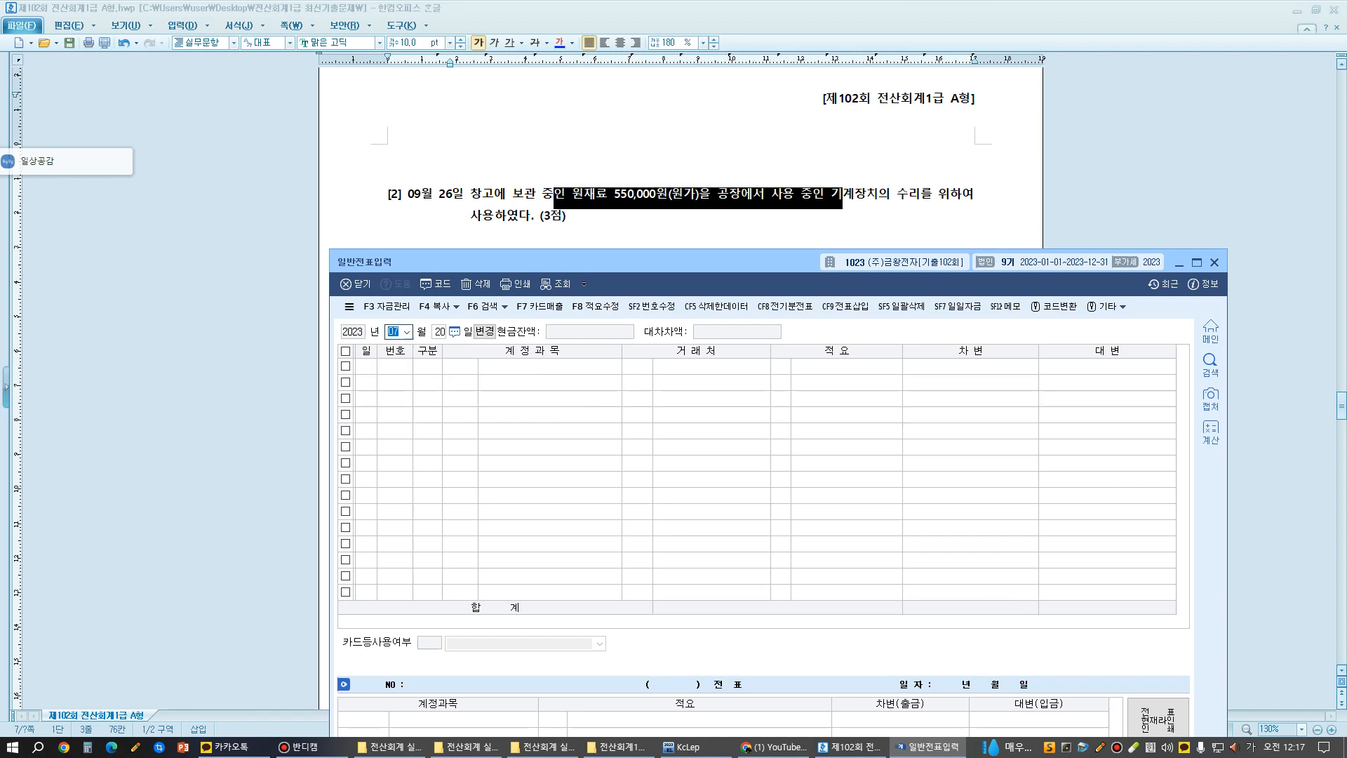
type("09")
key("Return")
type("6")
key("Return")
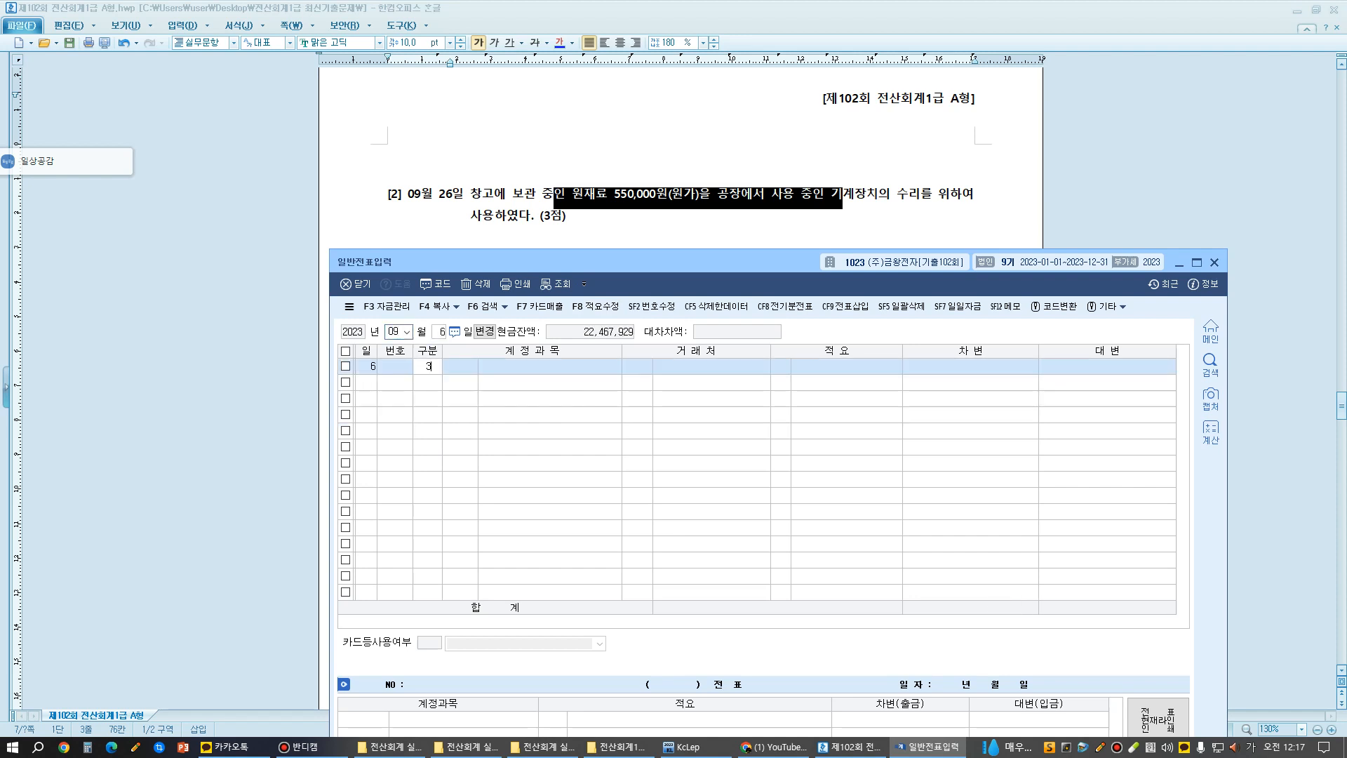
- Add a debit (차변) line for the manufacturing-cost account 0520 수선비 with an amount of 550,000
type("3")
key("Return")
type("ㅅ수선")
key("Return")
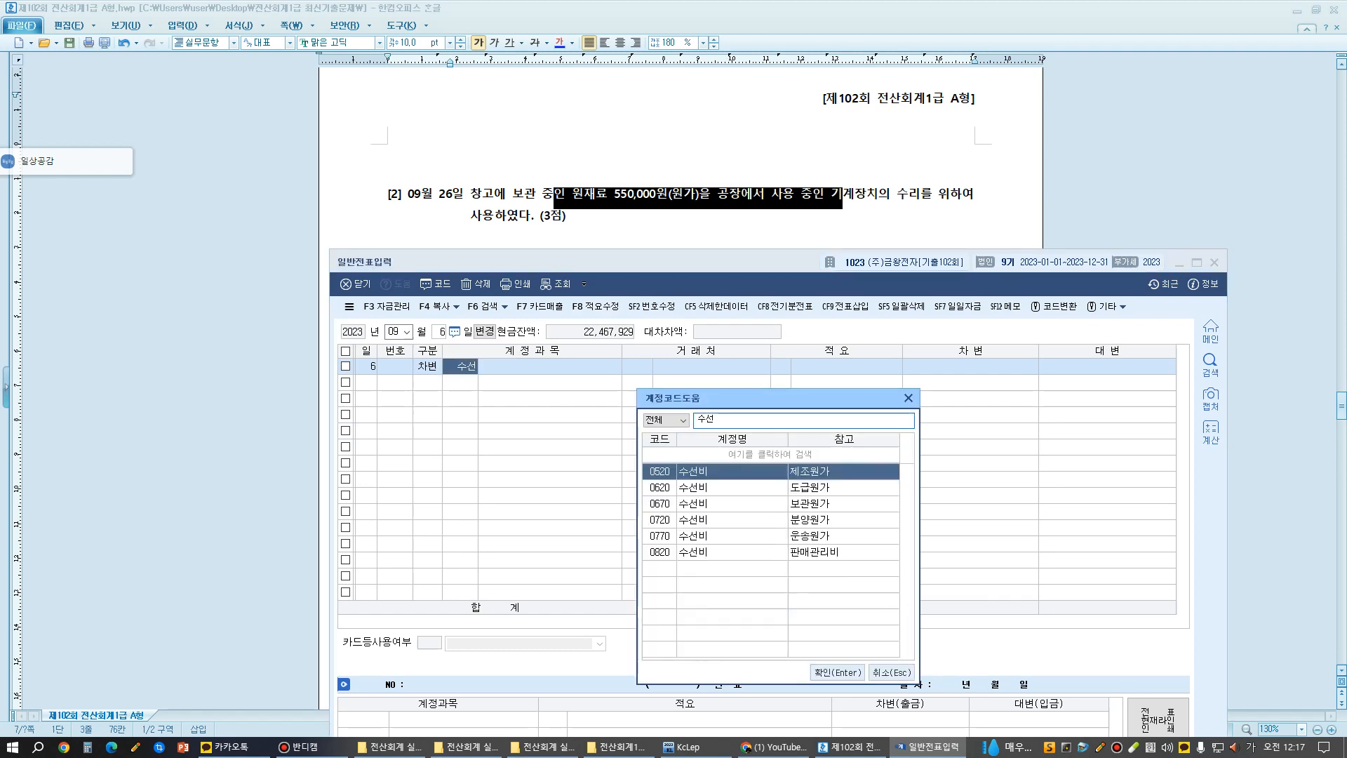
key("Return")
key("Return")
key("Return")
key("Return")
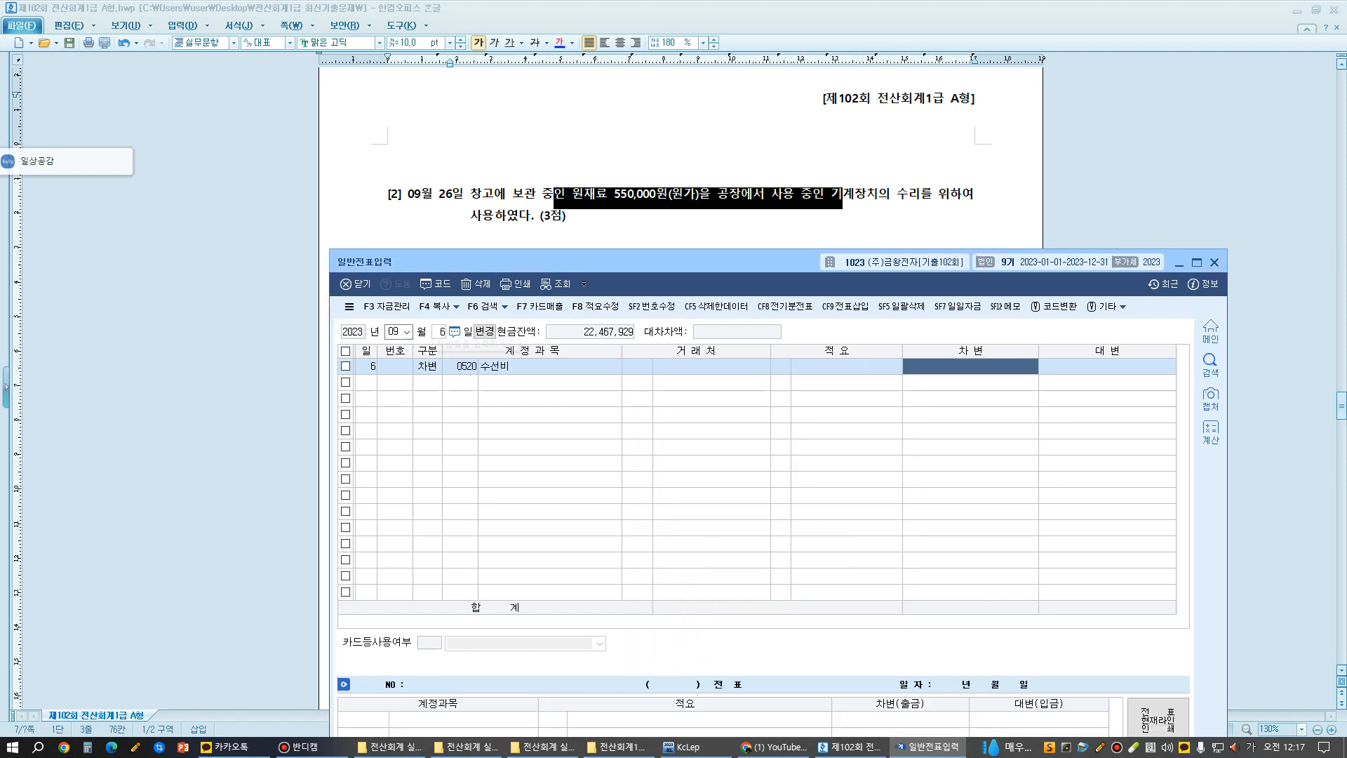
type("550,000")
- Add a credit (대변) line for account 0153 원재료, accepting the balancing amount of 550,000
key("Return")
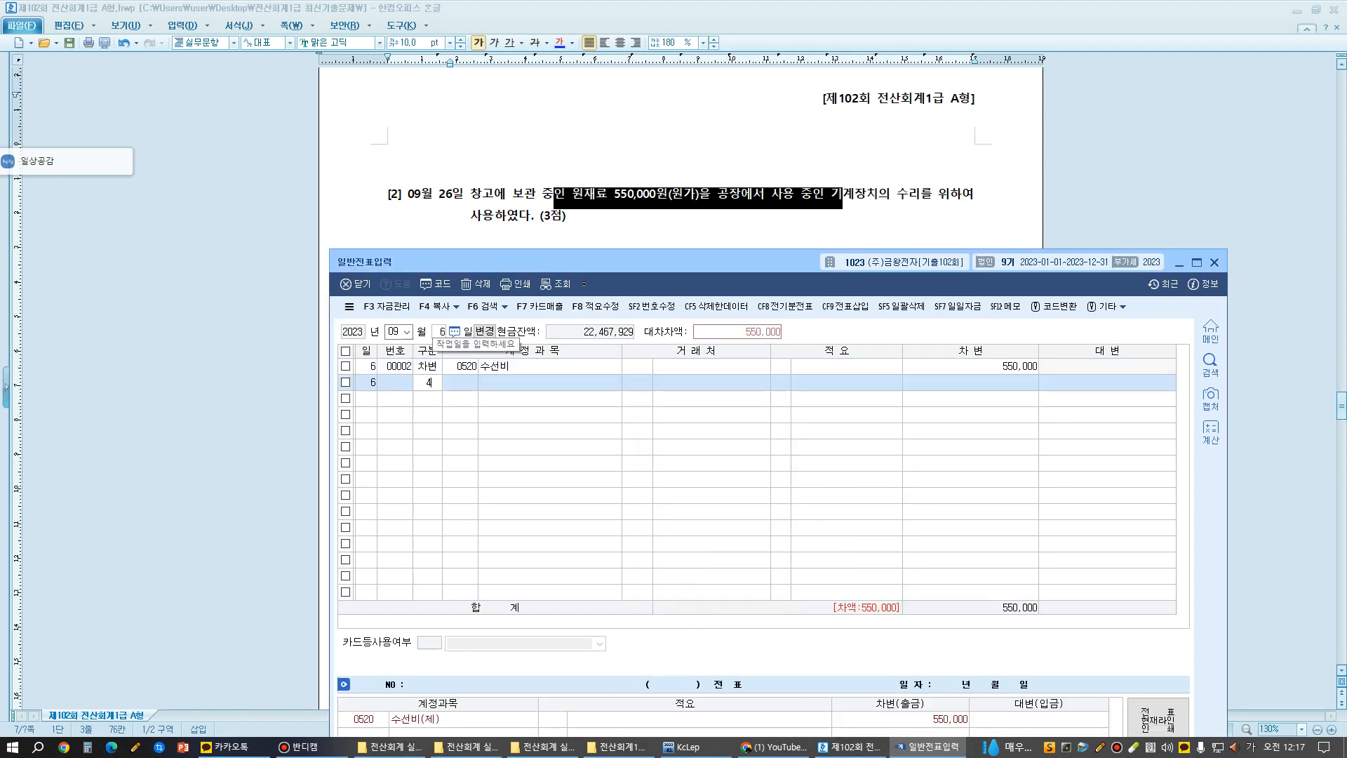
type("4")
key("Return")
type("153")
key("Return")
key("Return")
key("Return")
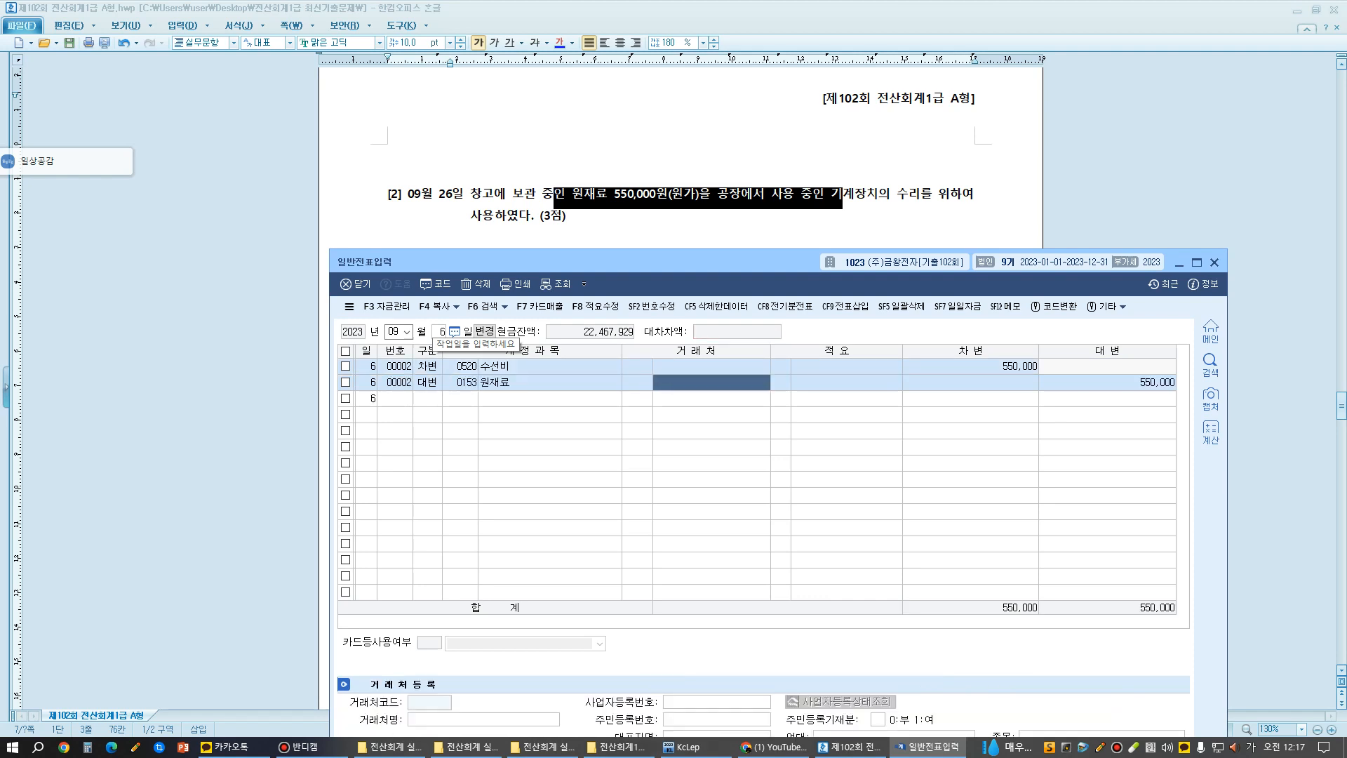
- Assign summary (적요) 8 타계정으로 대체액 원가 to the 원재료 credit line
key("ctrl+F12")
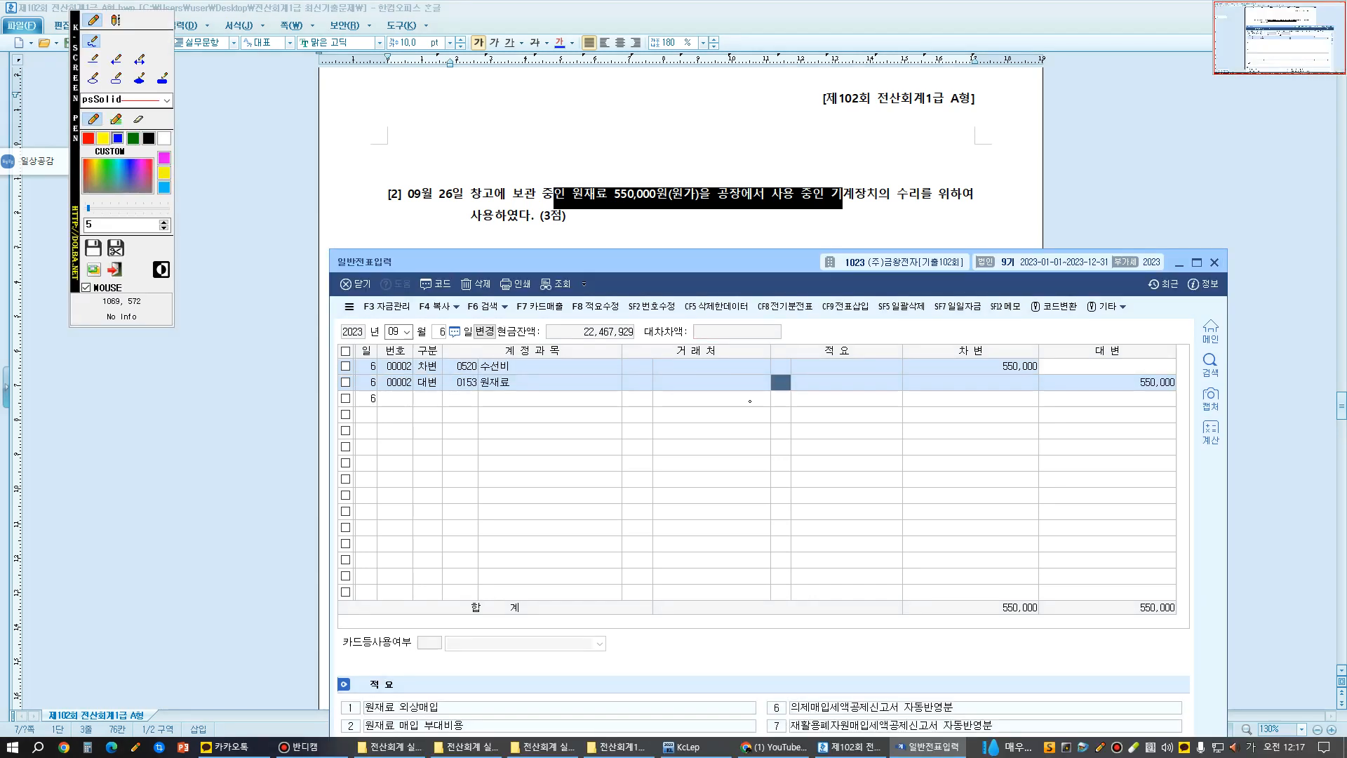
mouse_move(770, 396)
left_mouse_down()
mouse_move(771, 370)
mouse_move(773, 396)
left_mouse_up()
key("ctrl+F12")
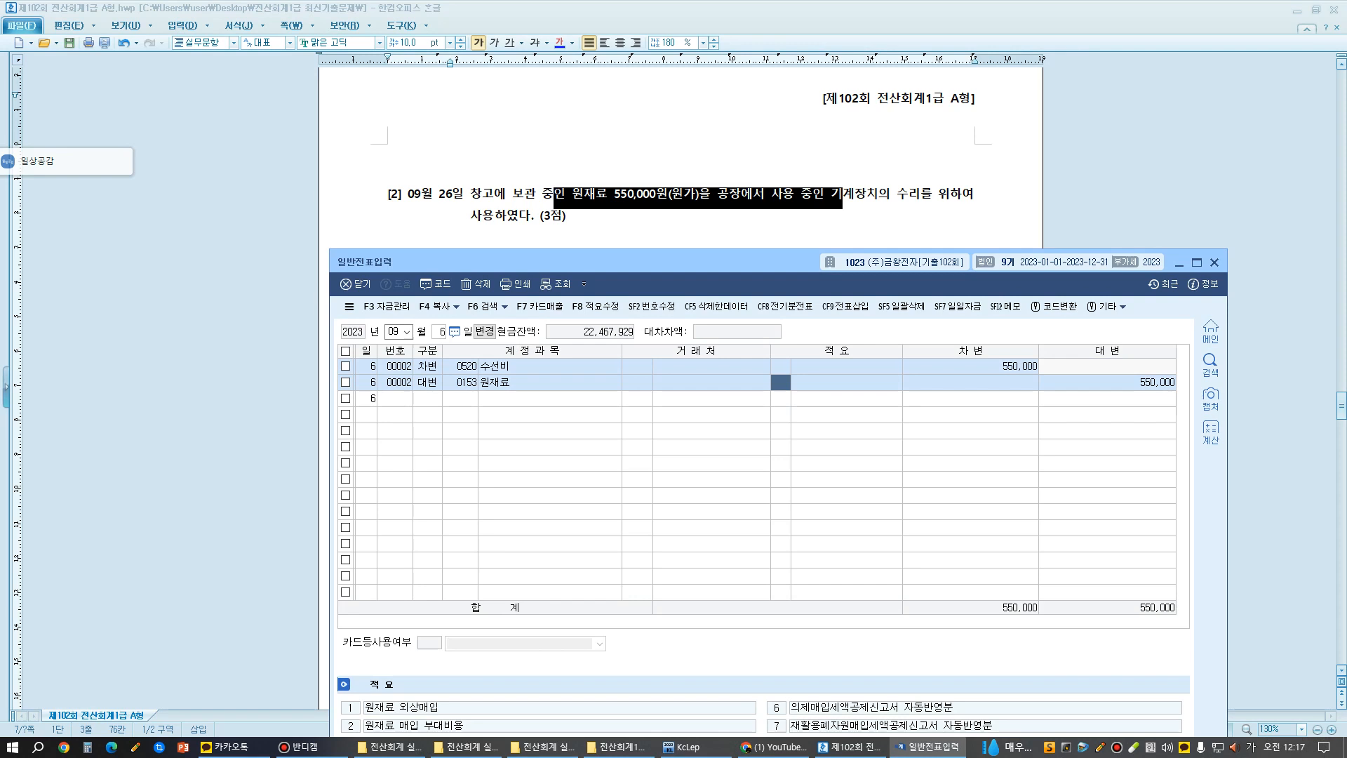
type("8")
key("Return")
key("Return")
key("Return")
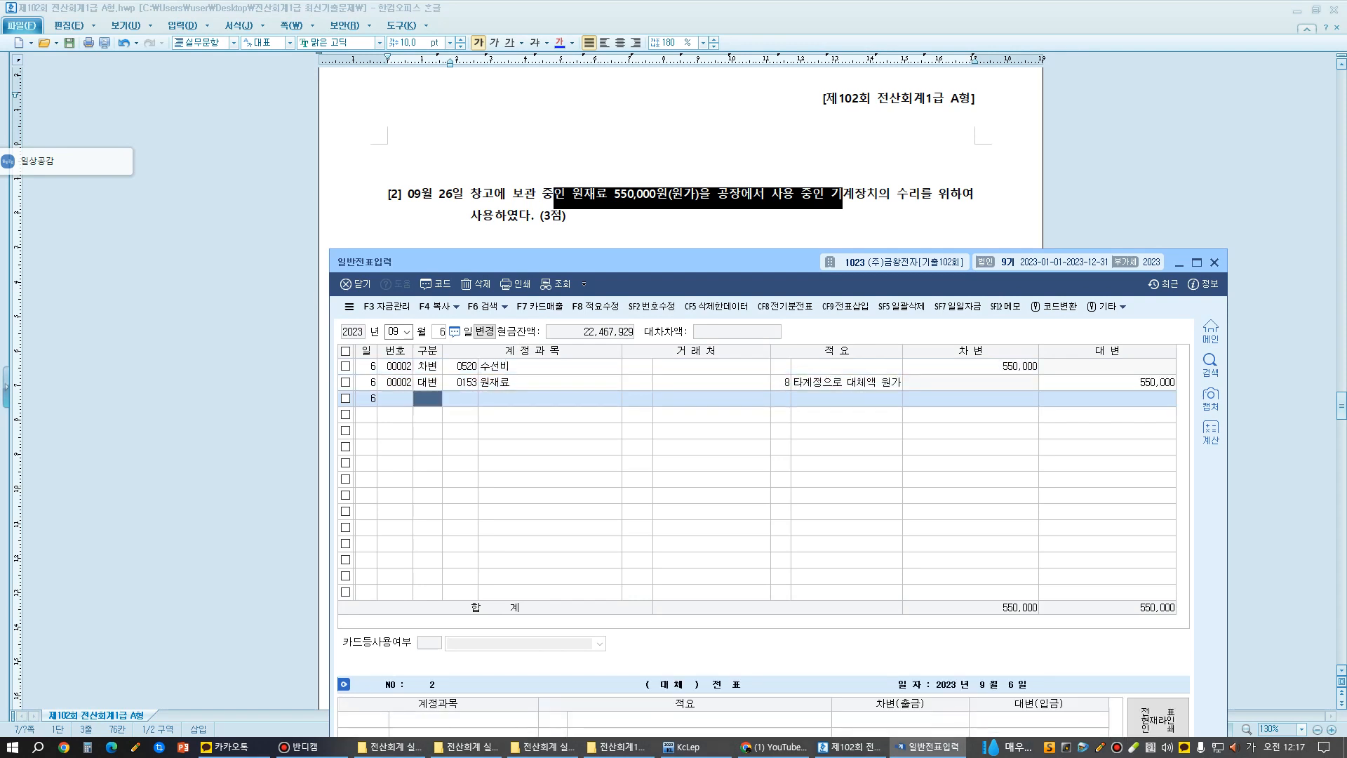
- Read exam question [3] and its receipt, moving the 일반전표입력 window out of the way and back up
scroll(681, 155, "down", 3)
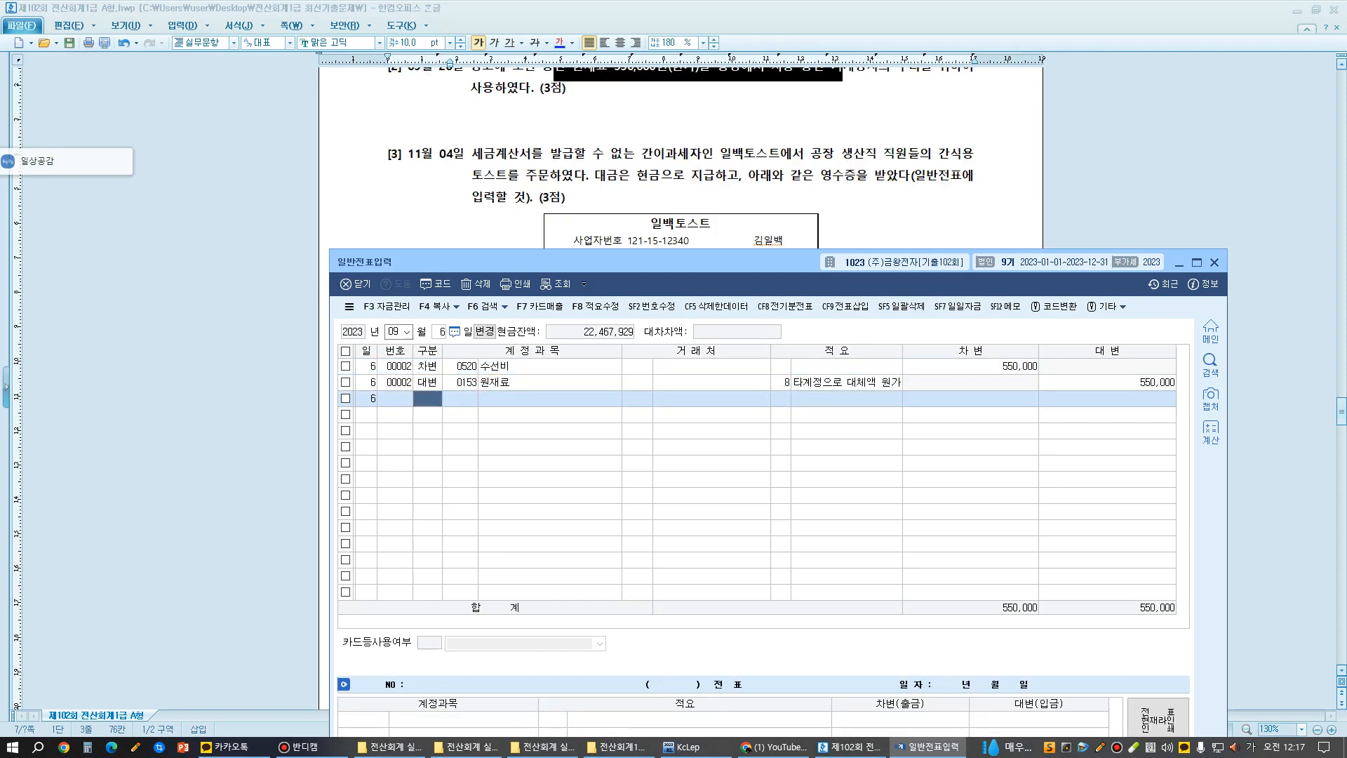
scroll(681, 155, "down", 3)
scroll(680, 154, "up", 3)
left_click_drag(741, 261, 739, 437)
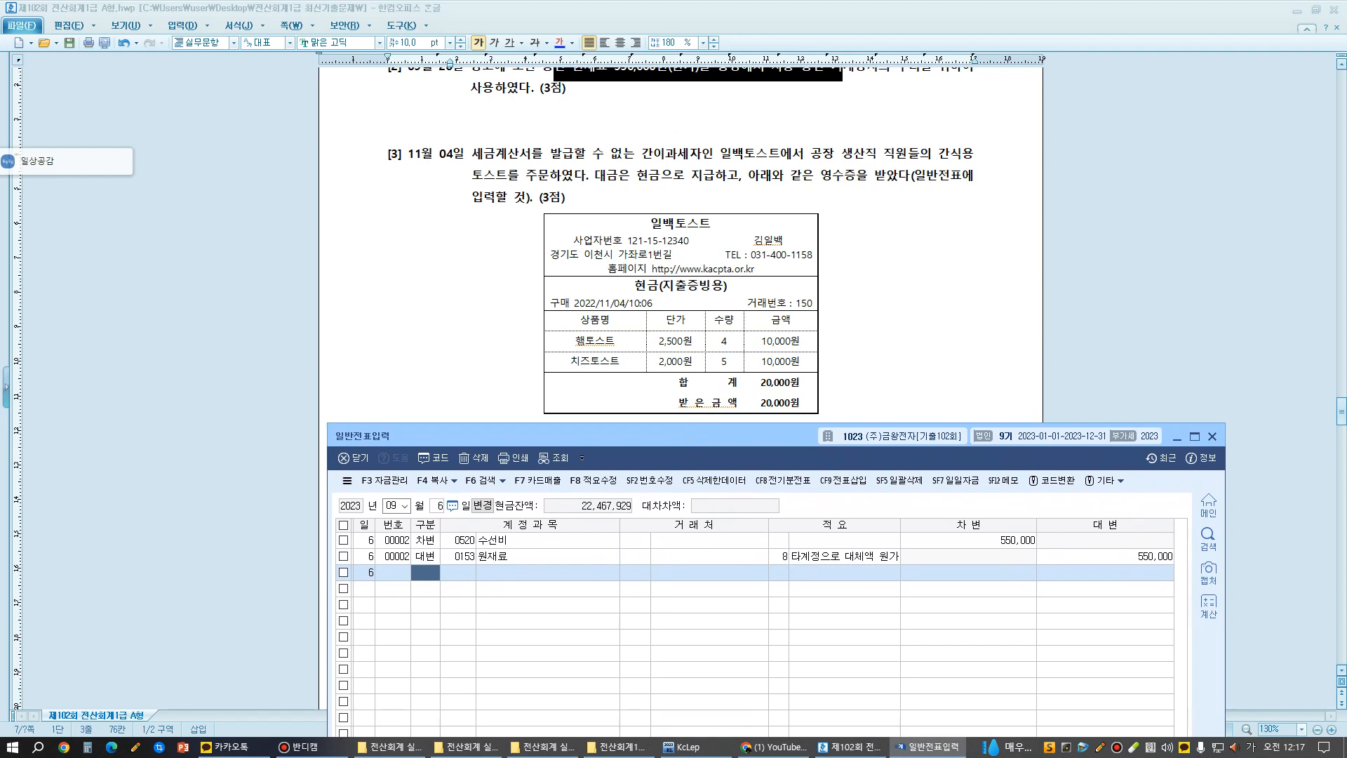
left_click_drag(745, 444, 743, 264)
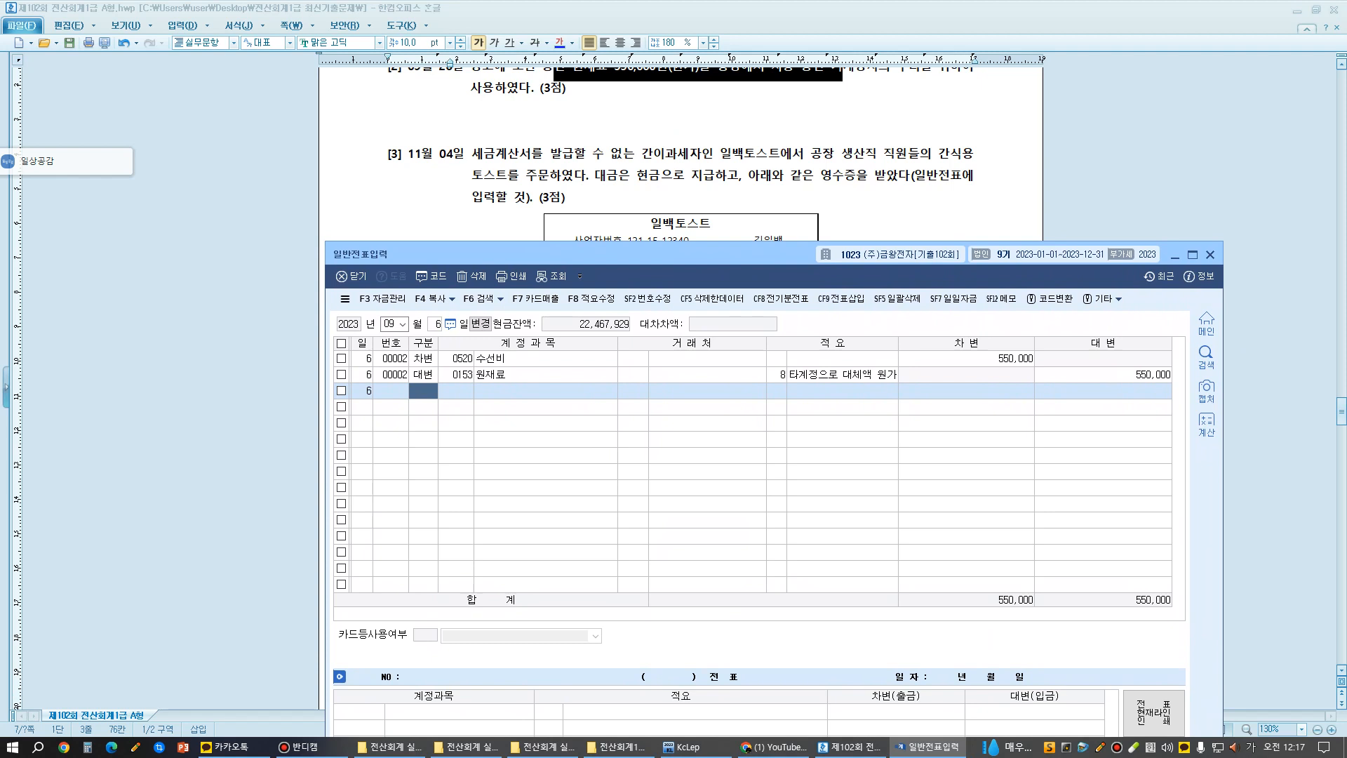
- Check the transaction date in exam question [2] and display the vouchers for September 26
left_click(435, 324)
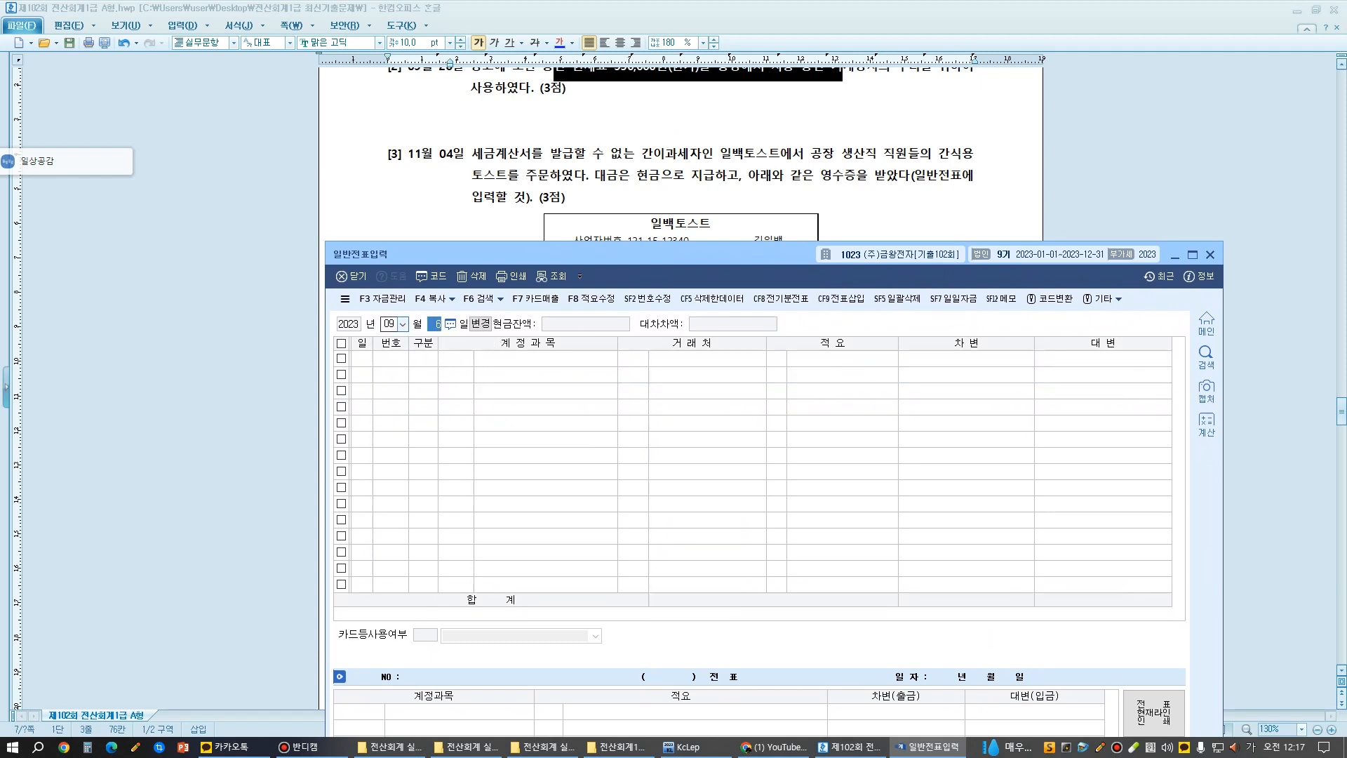
left_click(472, 197)
scroll(471, 197, "up", 3)
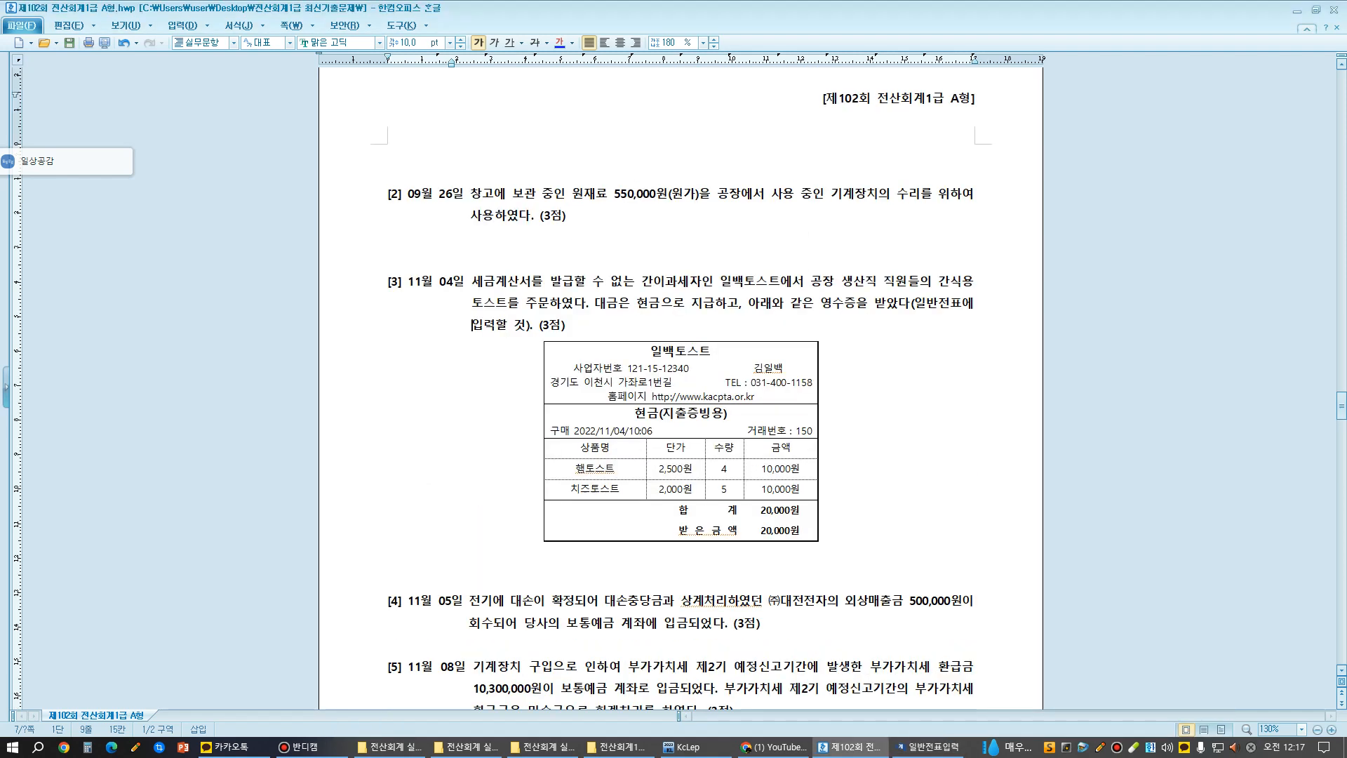
left_click(927, 747)
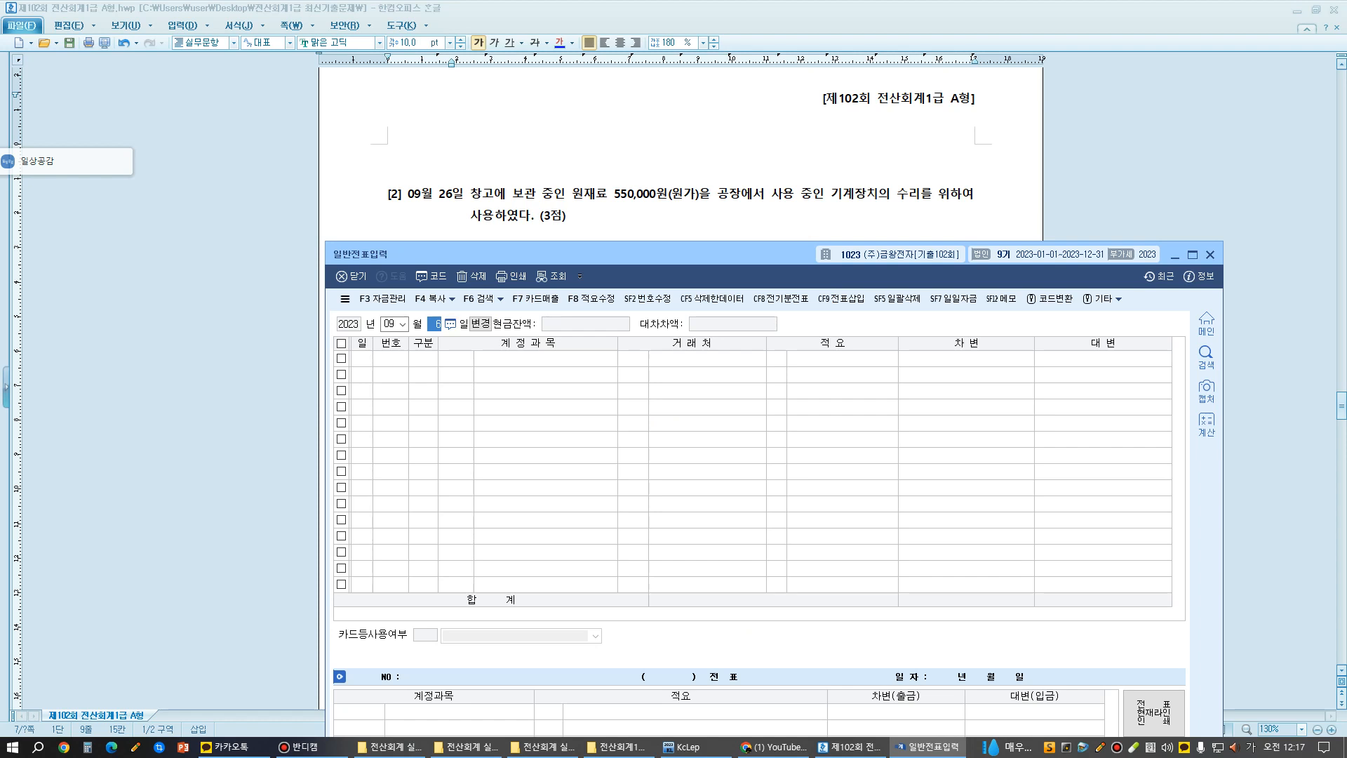
type("26")
key("Return")
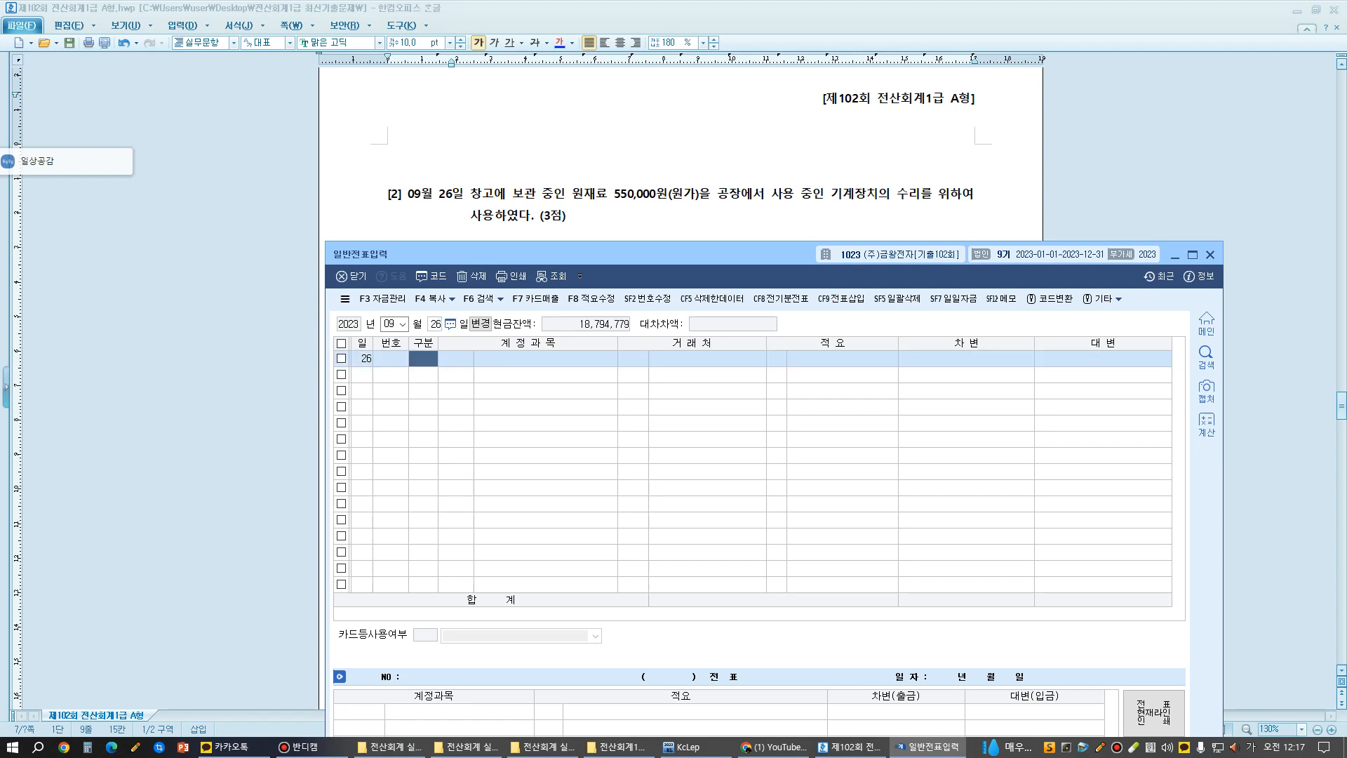
- Bring up the September 6 voucher again
left_click(435, 325)
type("6")
key("Return")
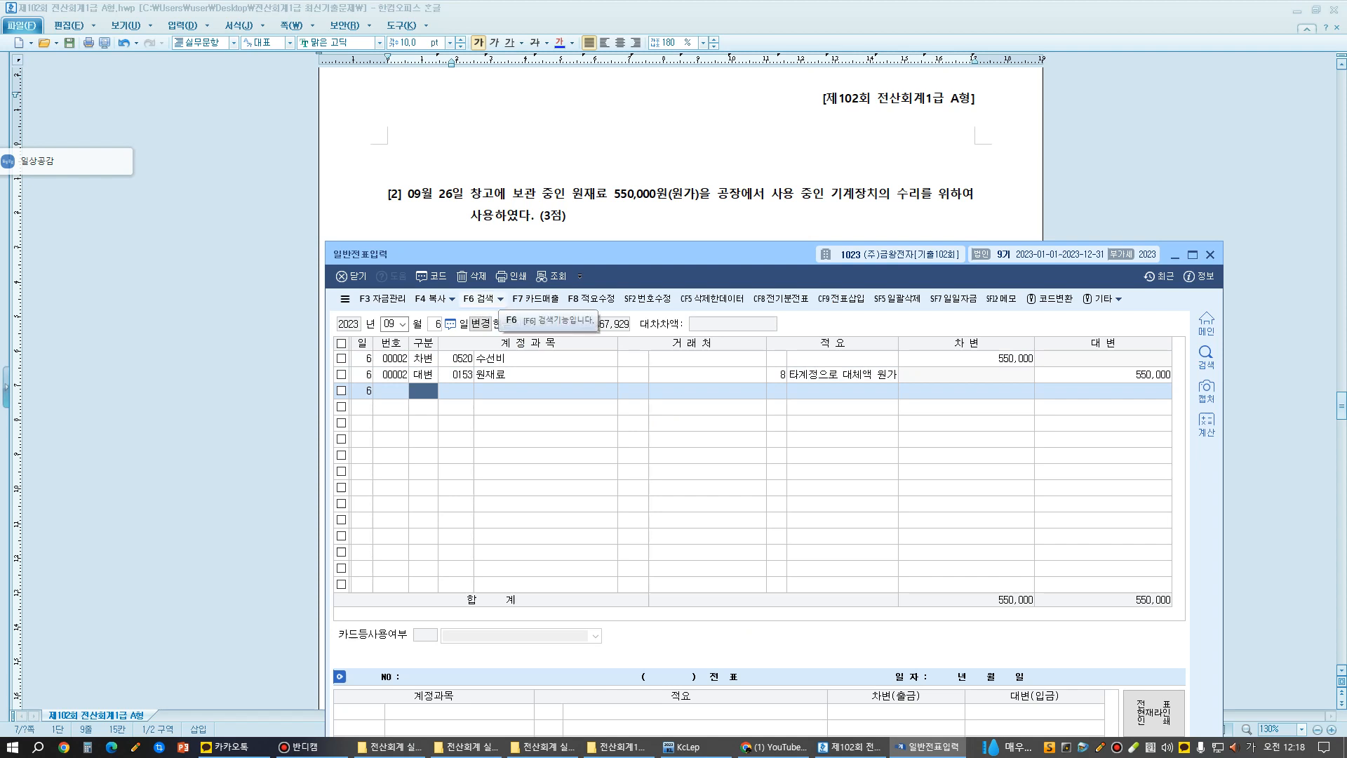
left_click(501, 299)
left_click(451, 299)
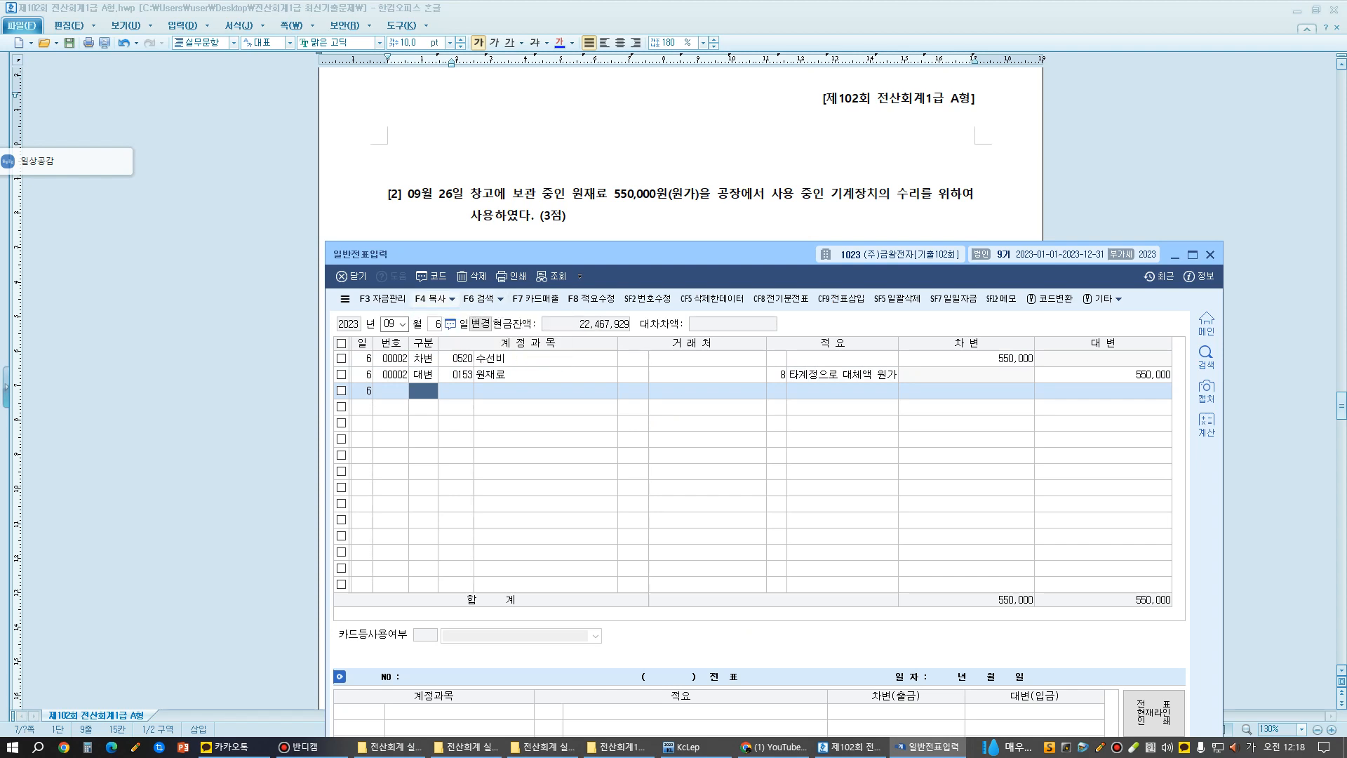
left_click(432, 298)
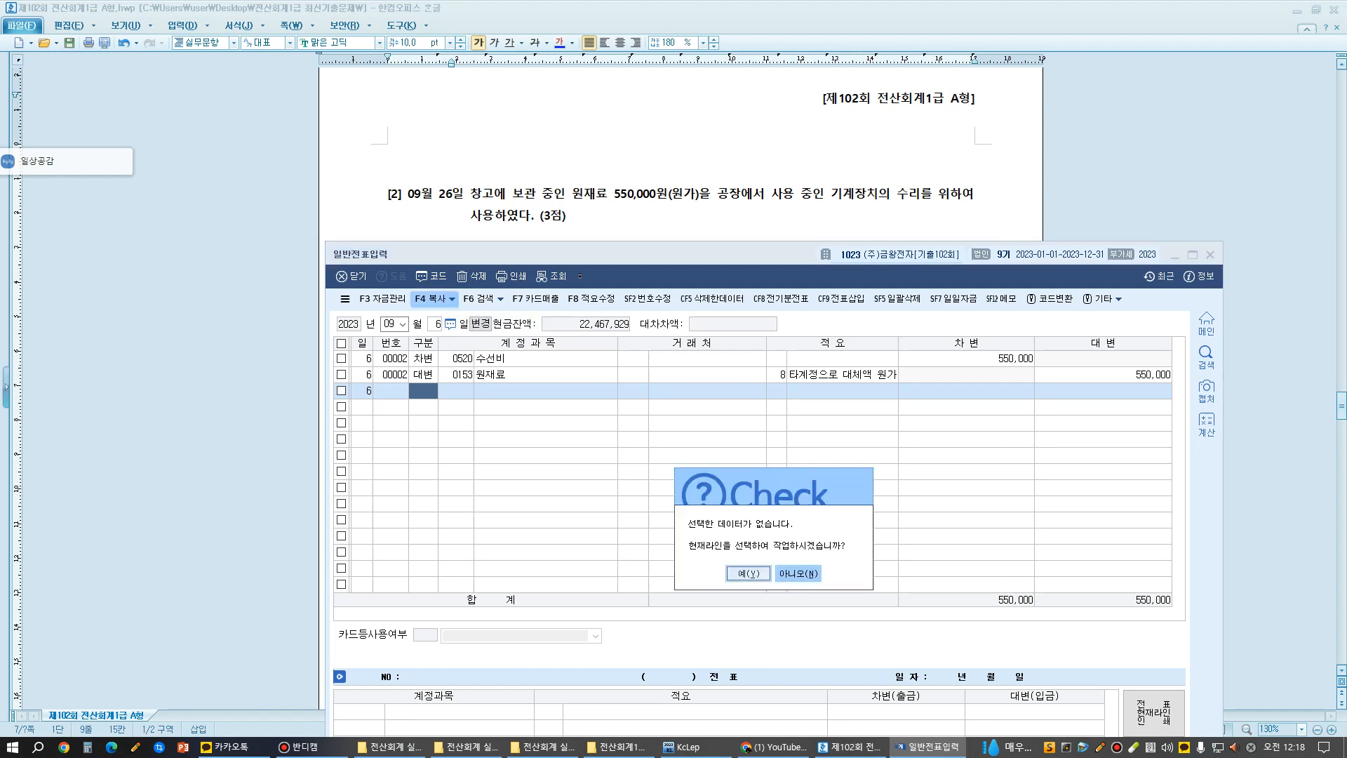
left_click(798, 573)
- Select both lines of the September 6 voucher and move (이동) them to September 26
left_click(451, 299)
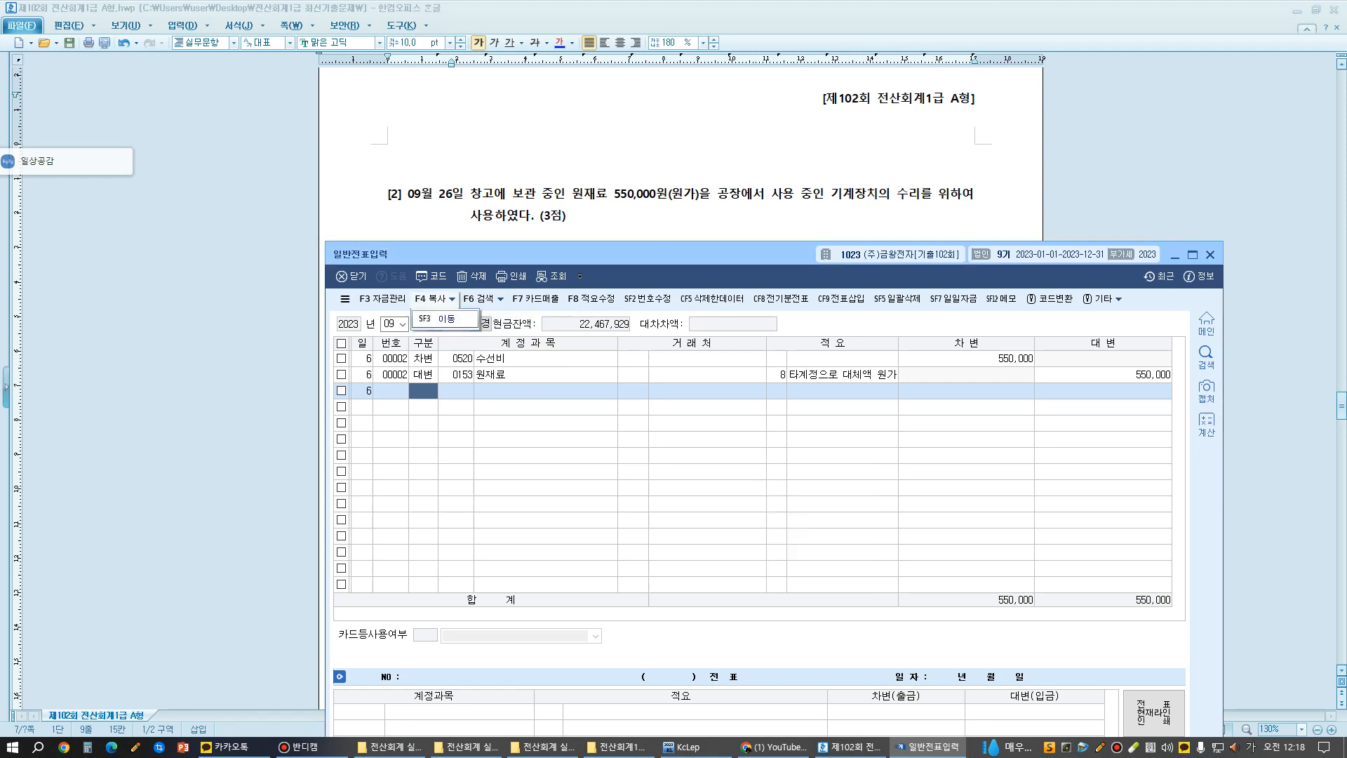
left_click(446, 319)
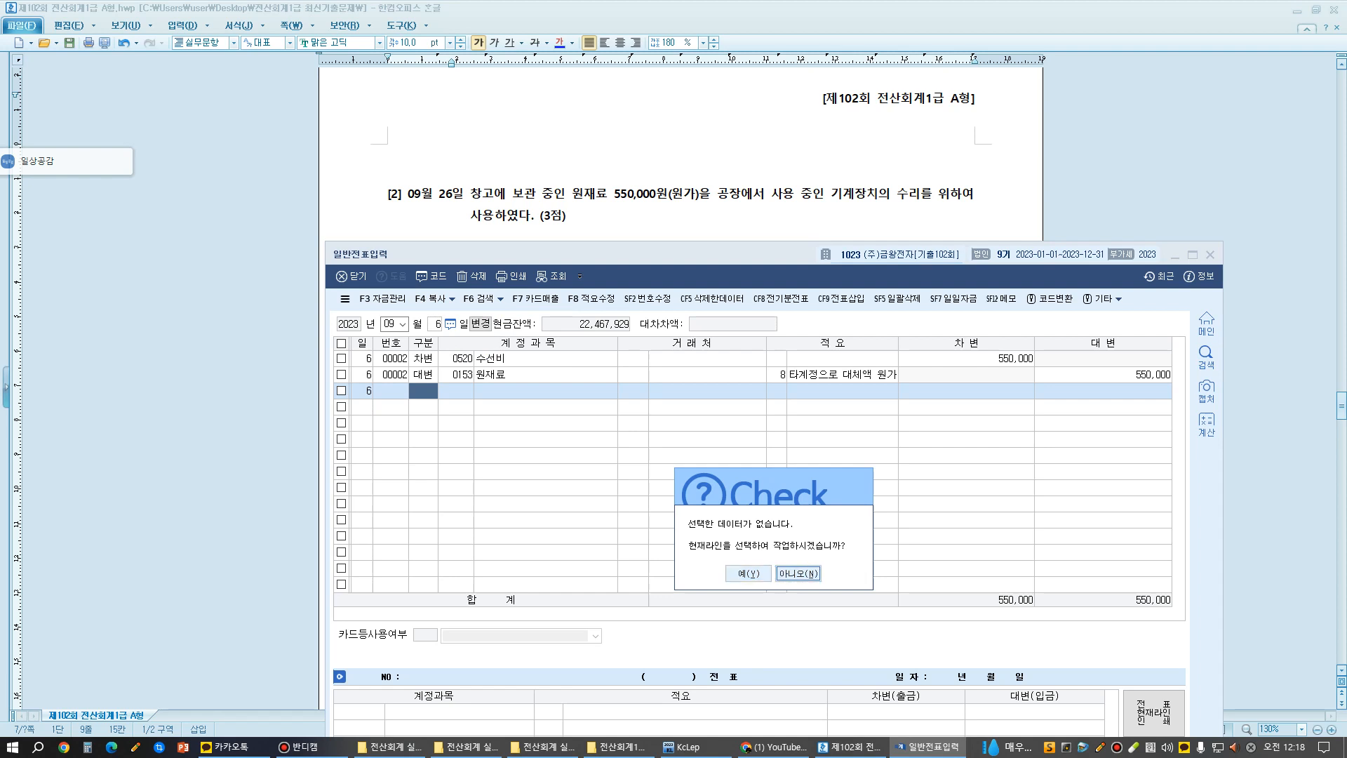
left_click(748, 573)
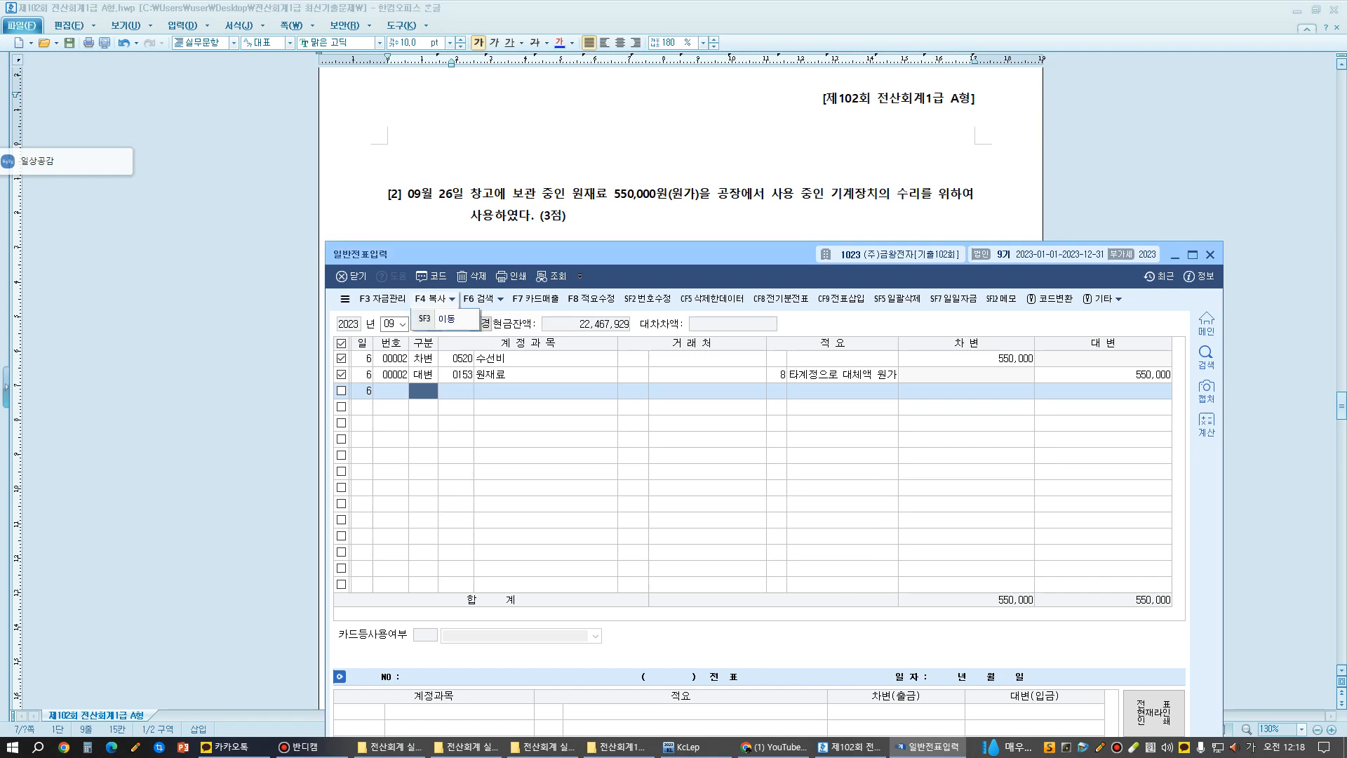
key("shift+F3")
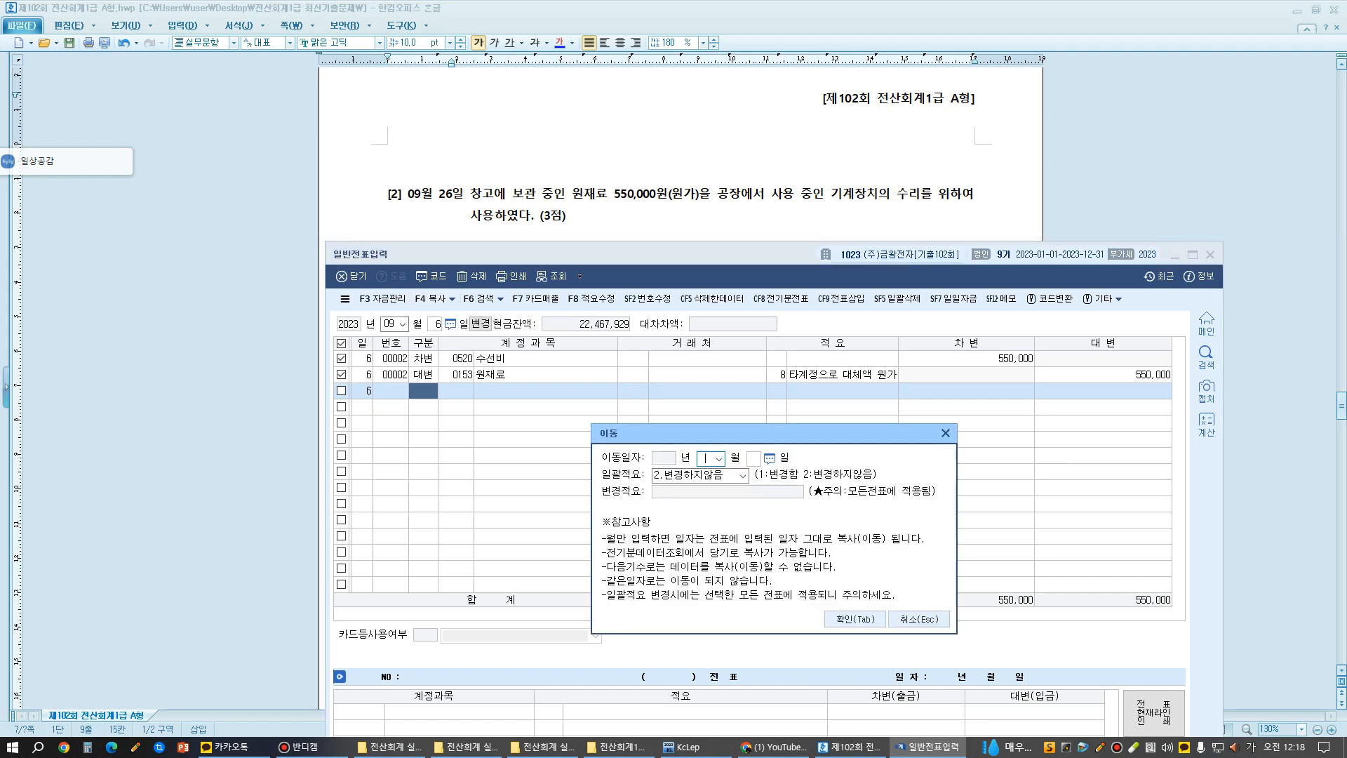
type("09 월 26 일")
key("Tab")
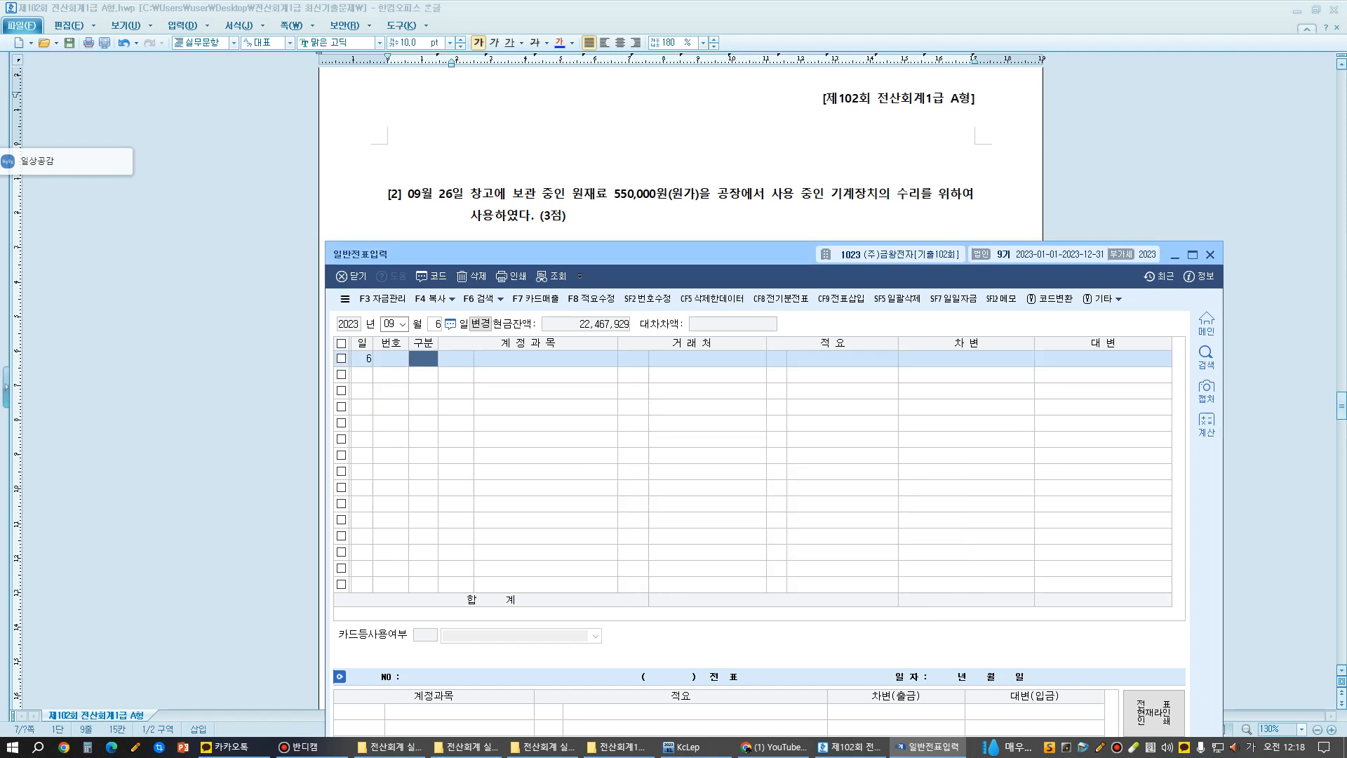
- Display the vouchers for September 26 to verify the moved entry
key("Escape")
type("26")
key("Return")
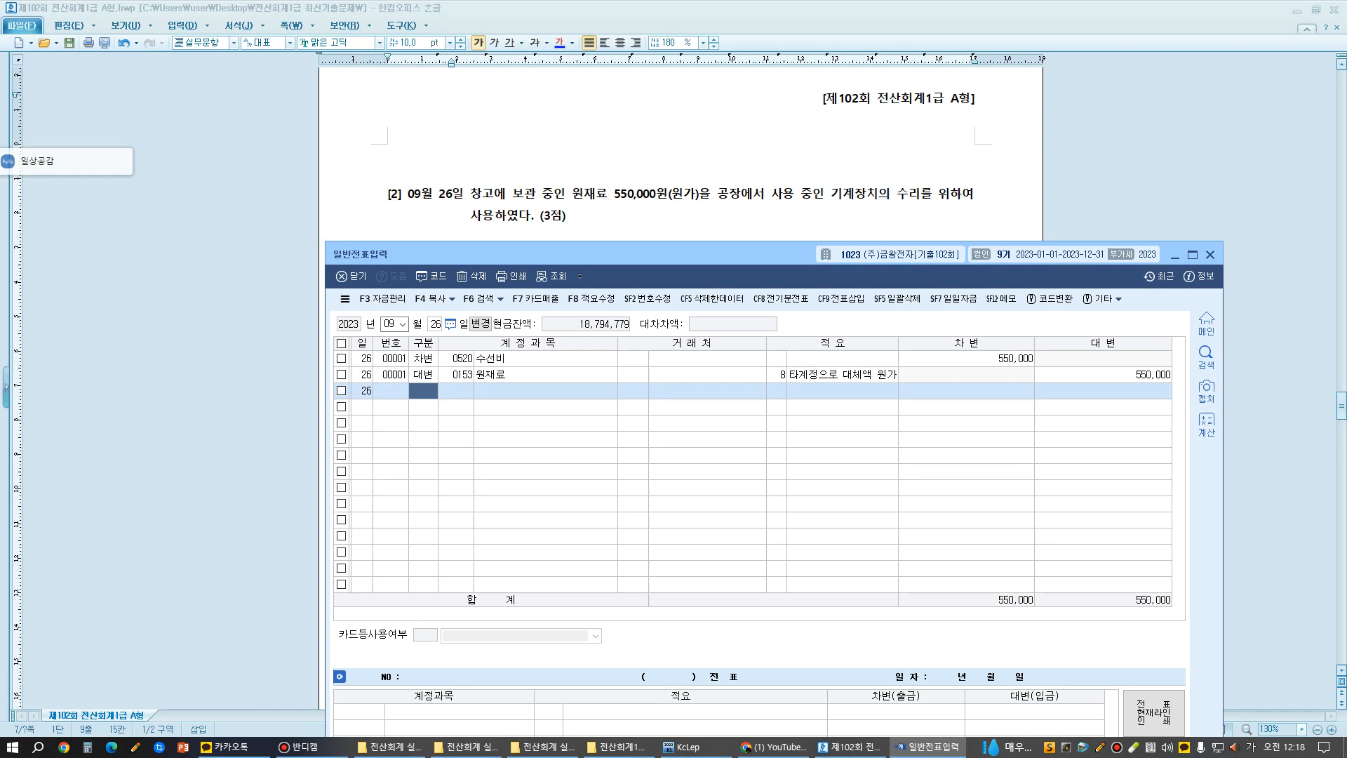
- Bring exam question [3] into view and set the voucher date to month 11, day 4
scroll(680, 154, "down", 3)
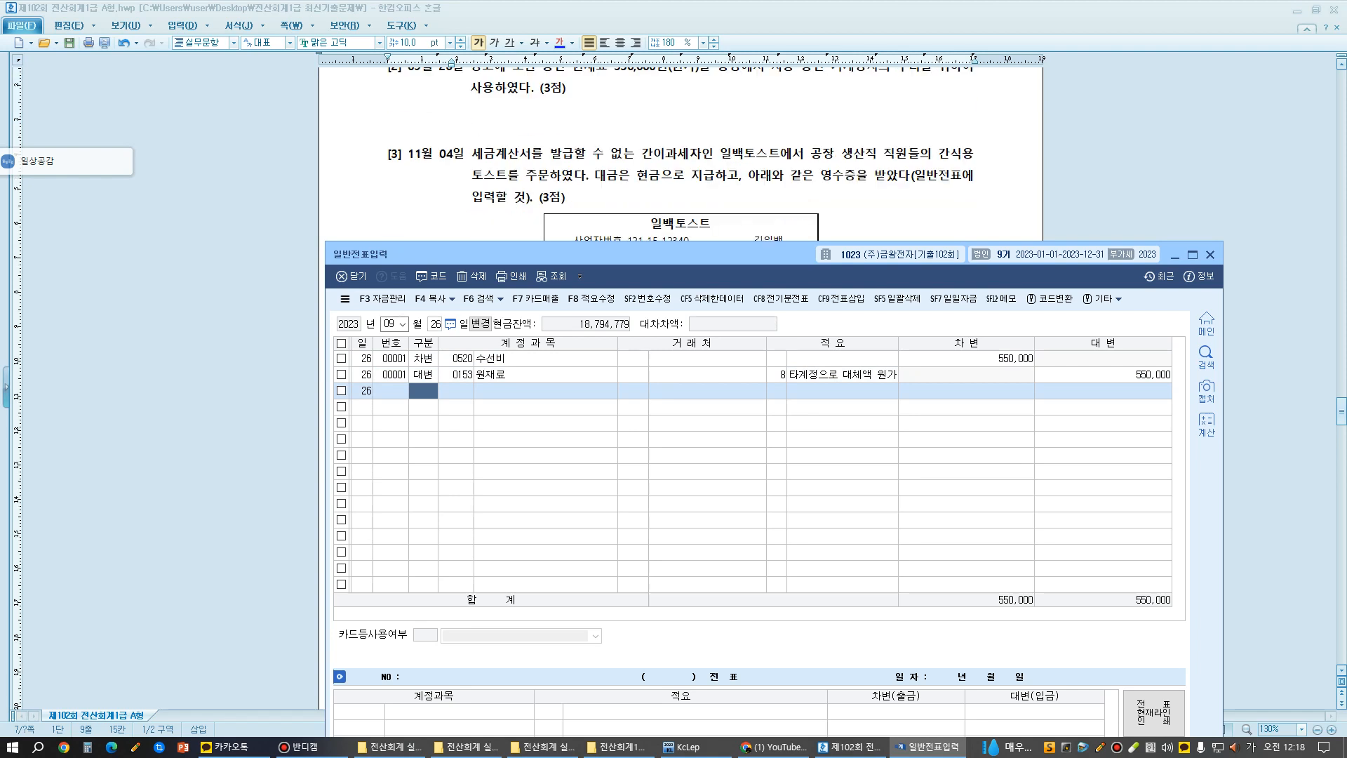
left_click(390, 324)
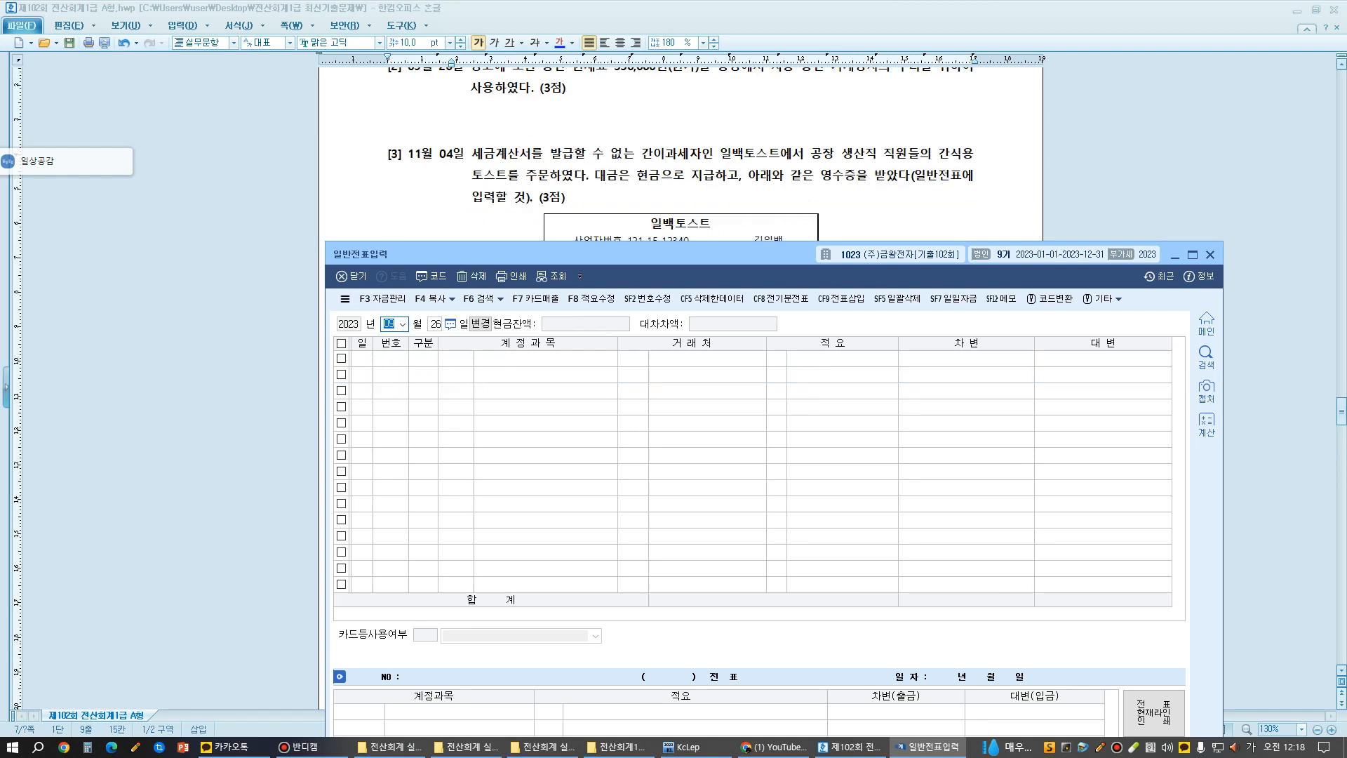
type("11")
key("Return")
type("4")
key("Return")
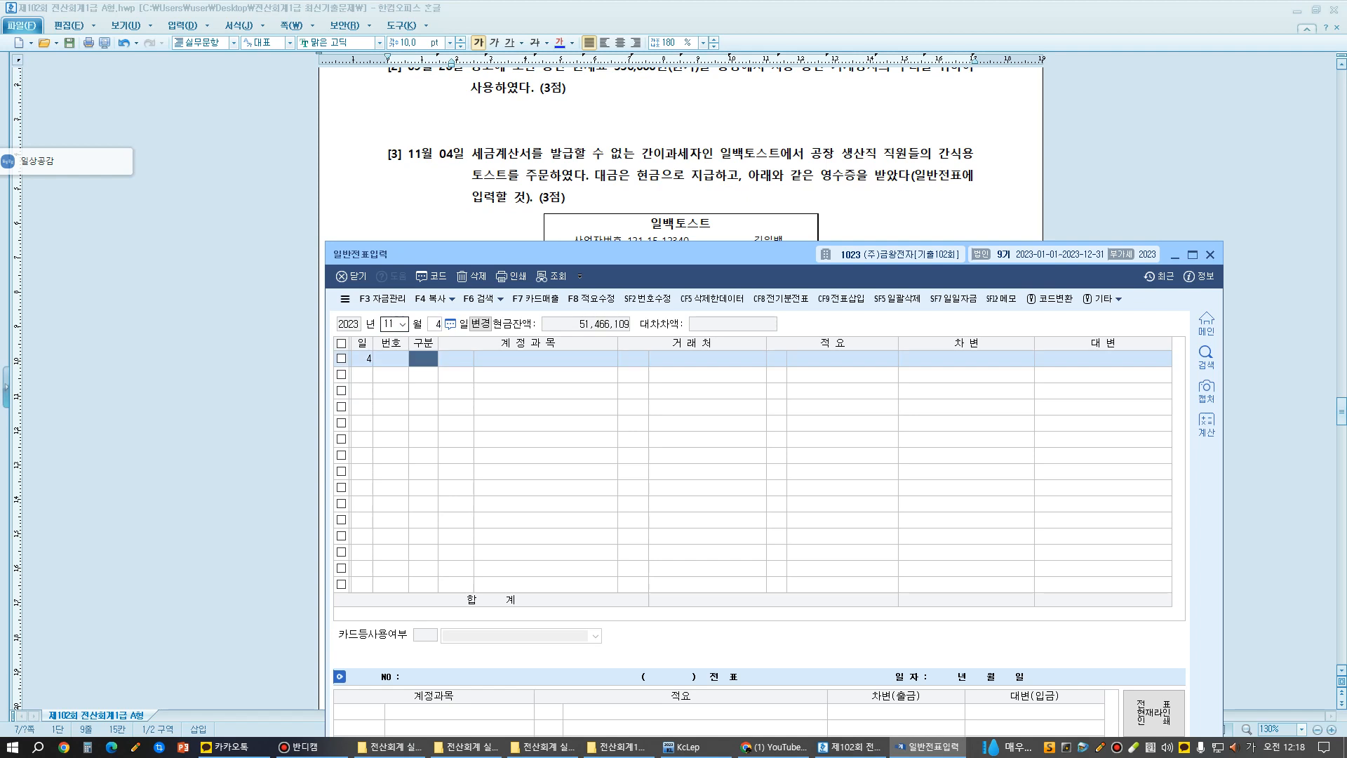
- Add a debit (차변) line for account 0511 복리후생비 with an amount of 20,000
type("3")
key("Return")
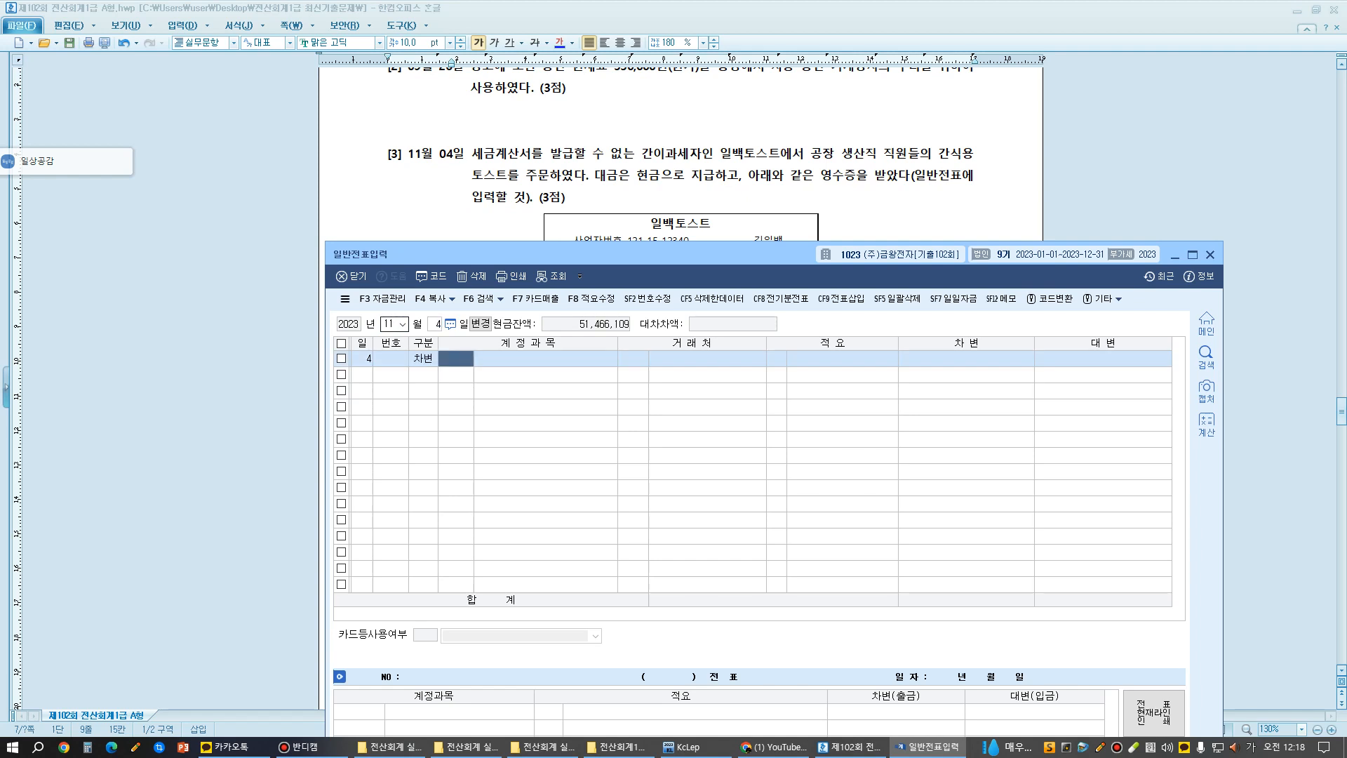
type("511")
key("Return")
key("Return")
key("Return")
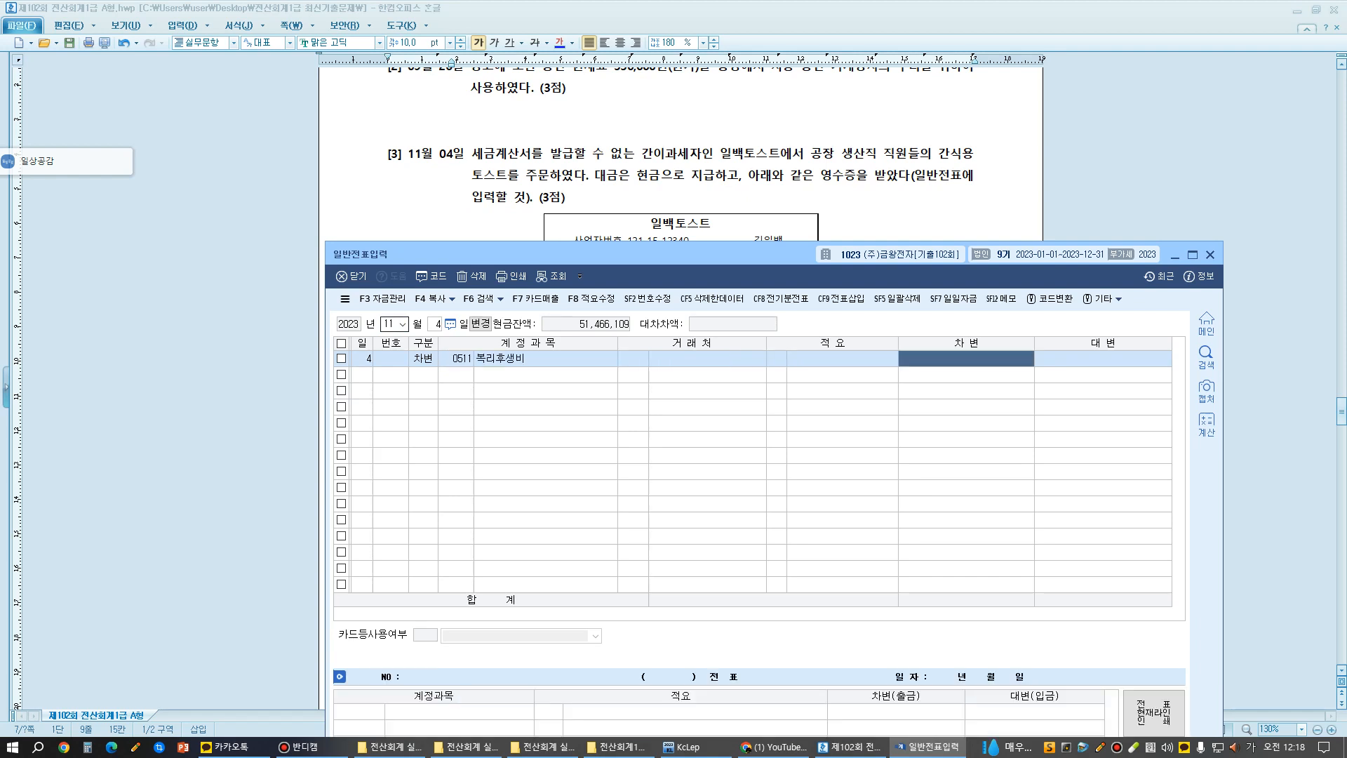
type("200000")
key("Return")
- Add a balancing credit (대변) line for account 0101 현금 with an amount of 20,000
type("4")
key("Return")
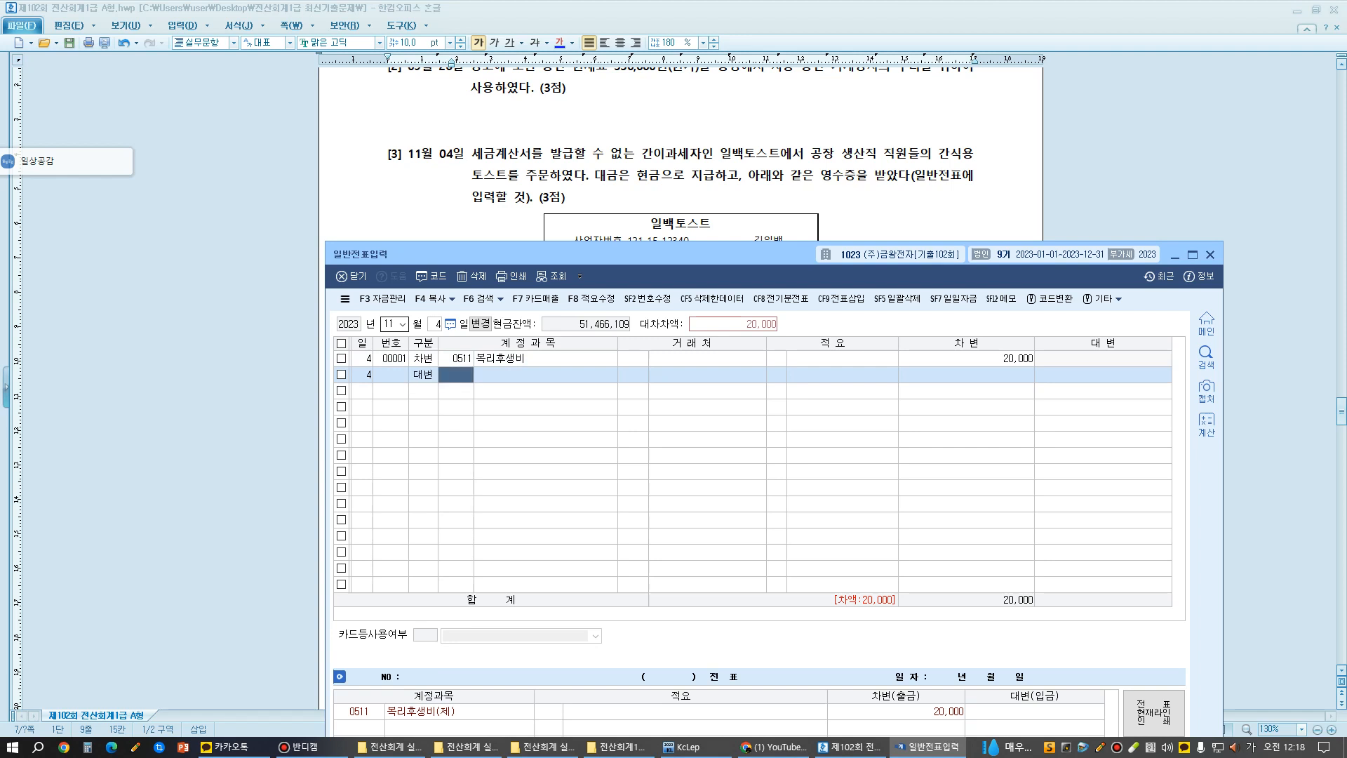
type("101")
key("Return")
key("Return")
key("Return")
key("Return")
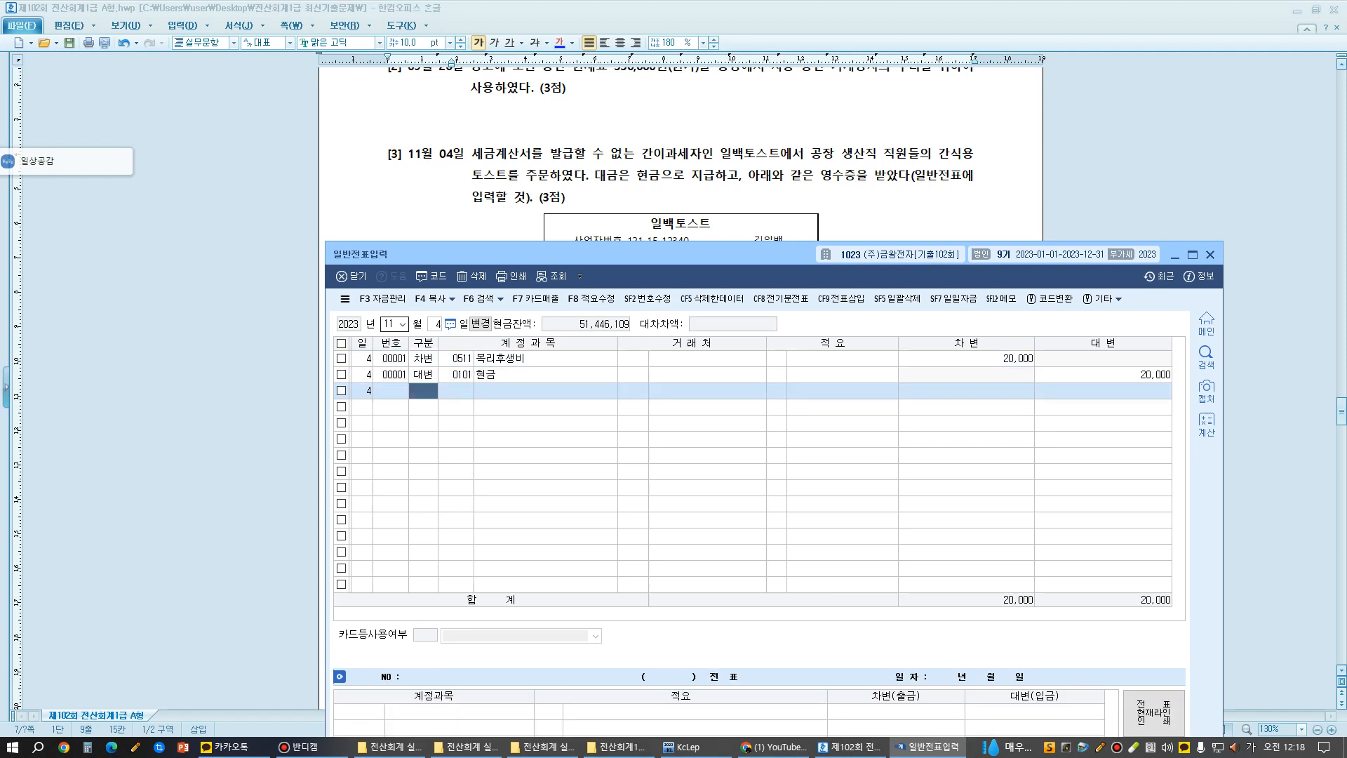
- Bring exam question [4] into view and set the voucher day to 5 in month 11
scroll(680, 154, "down", 8)
scroll(680, 154, "up", 2)
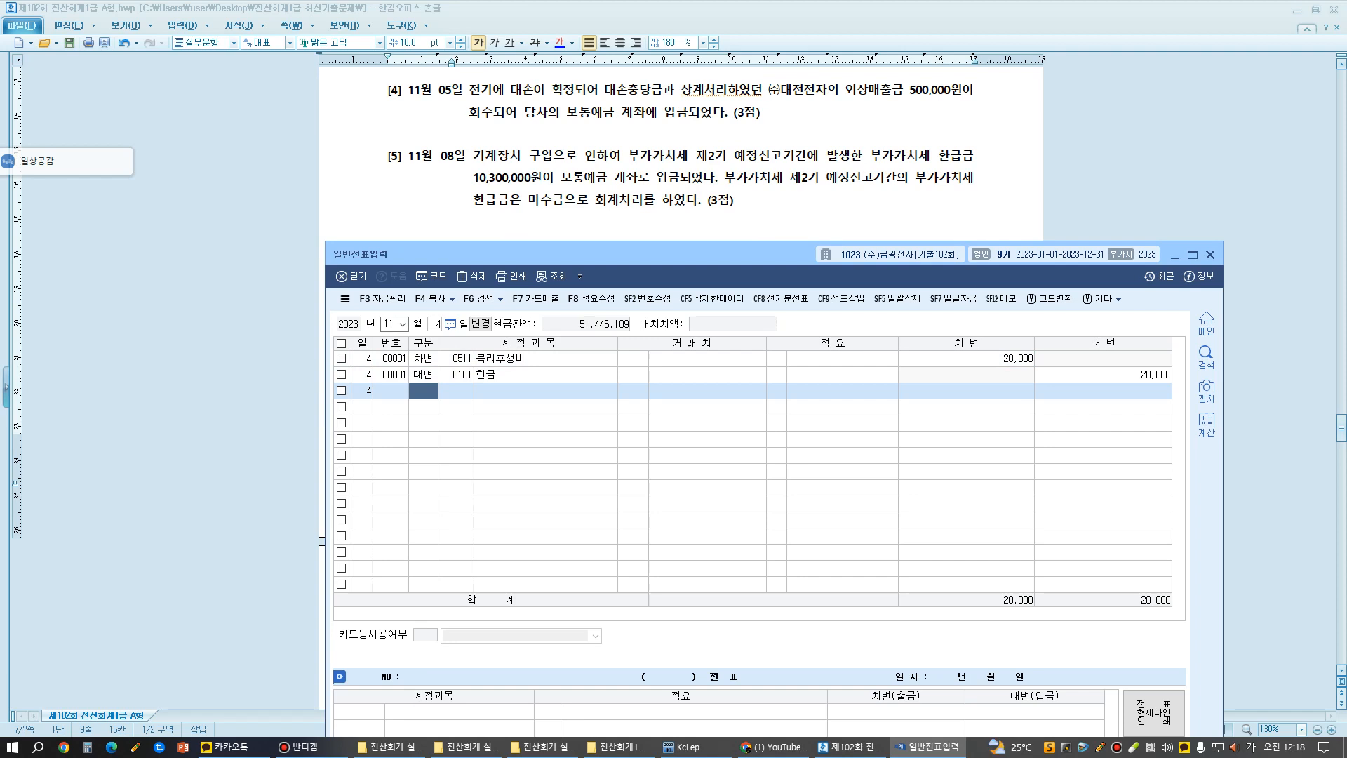
left_click_drag(481, 113, 566, 114)
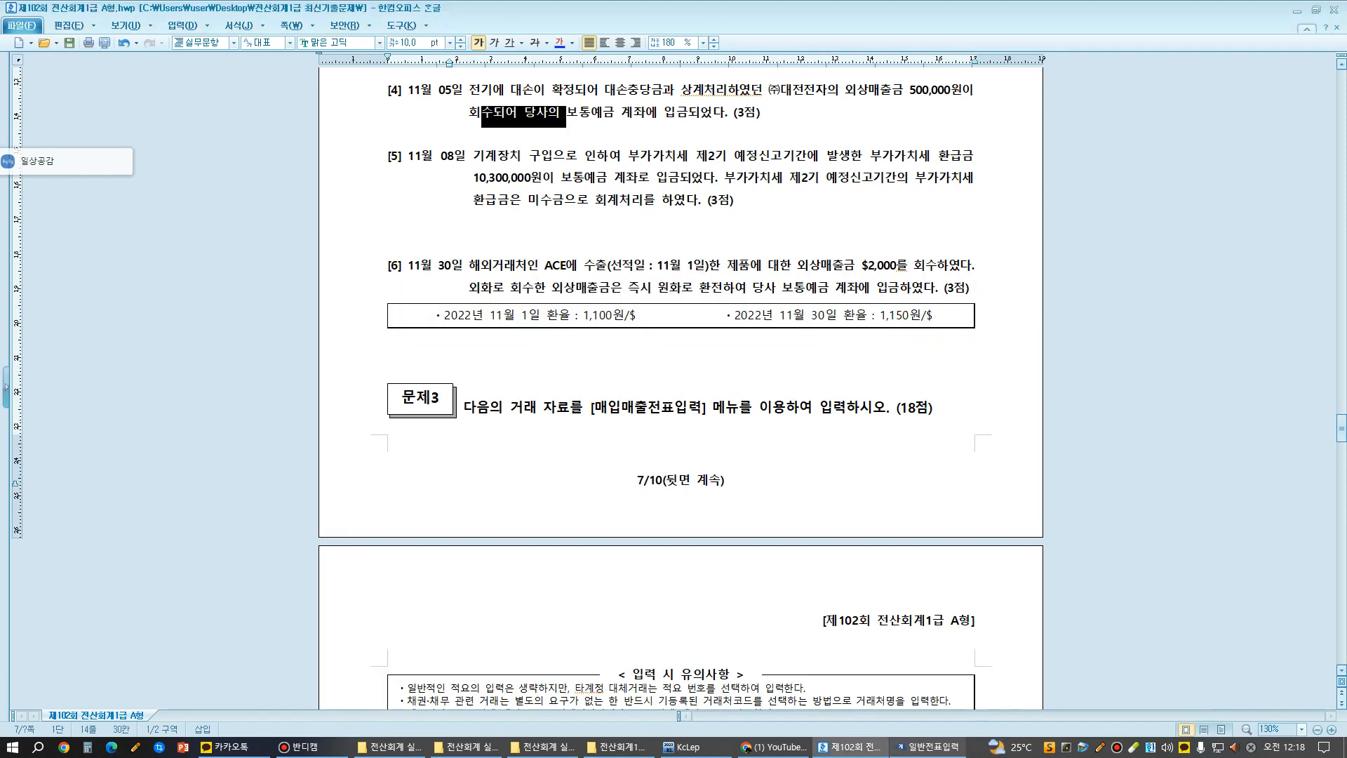
key("alt+Tab")
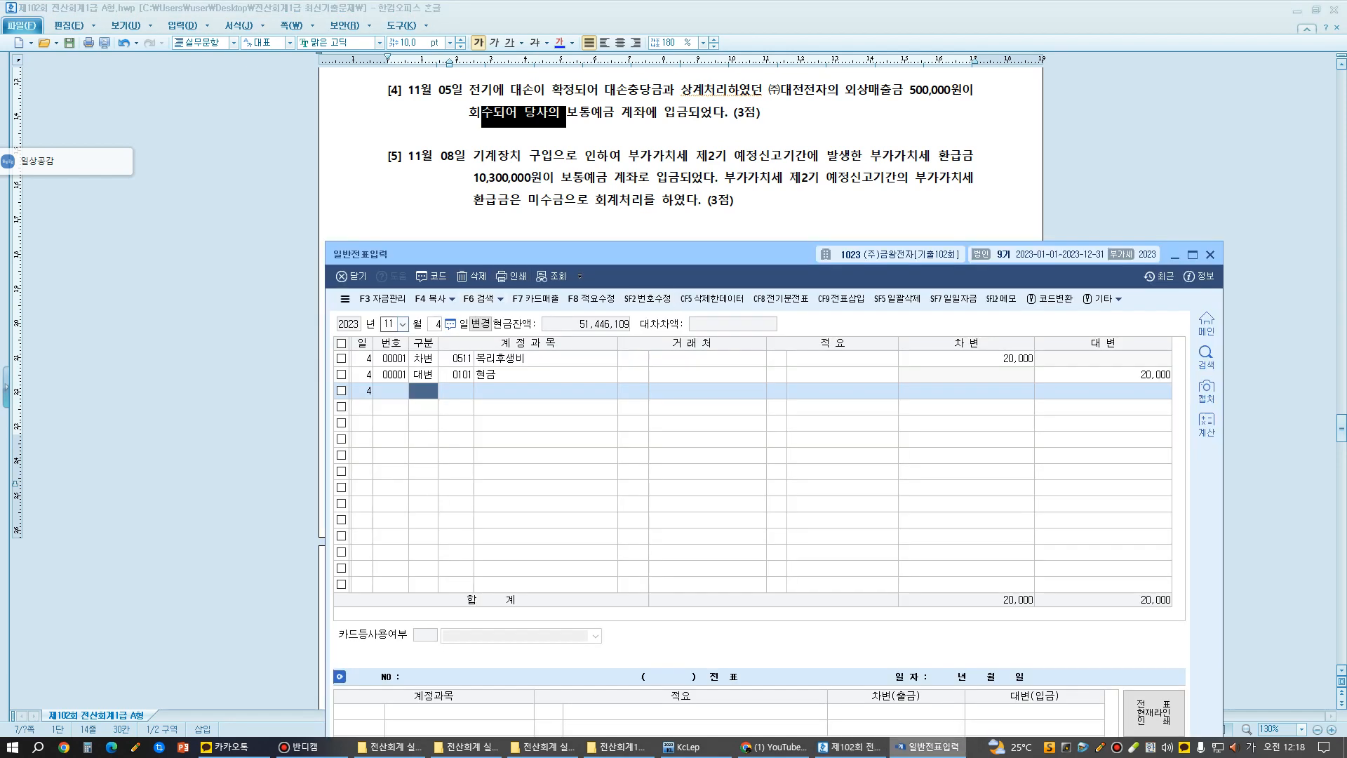
left_click(435, 324)
key("BackSpace")
type("5")
key("Return")
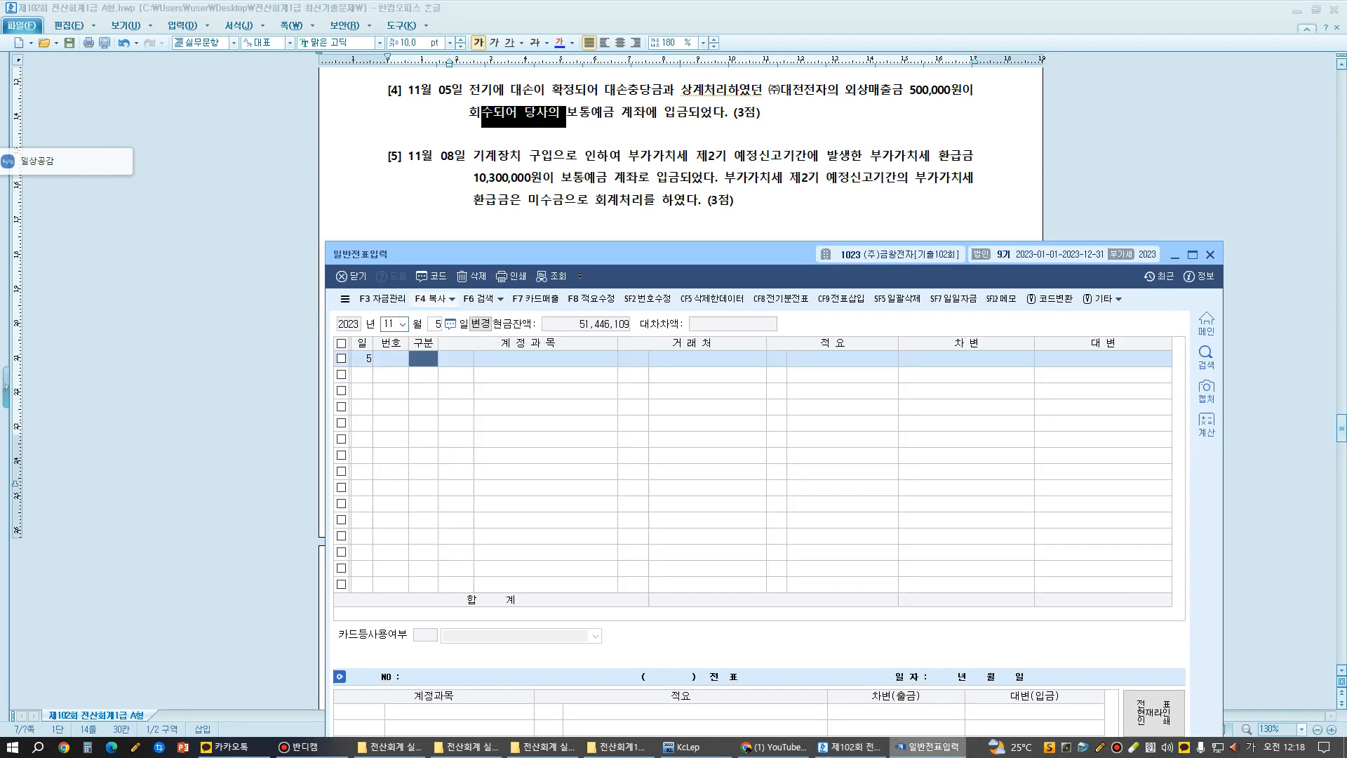
- Add a debit (차변) line for account 0103 보통예금 with an amount of 500,000
type("3")
key("Return")
type("103")
key("Return")
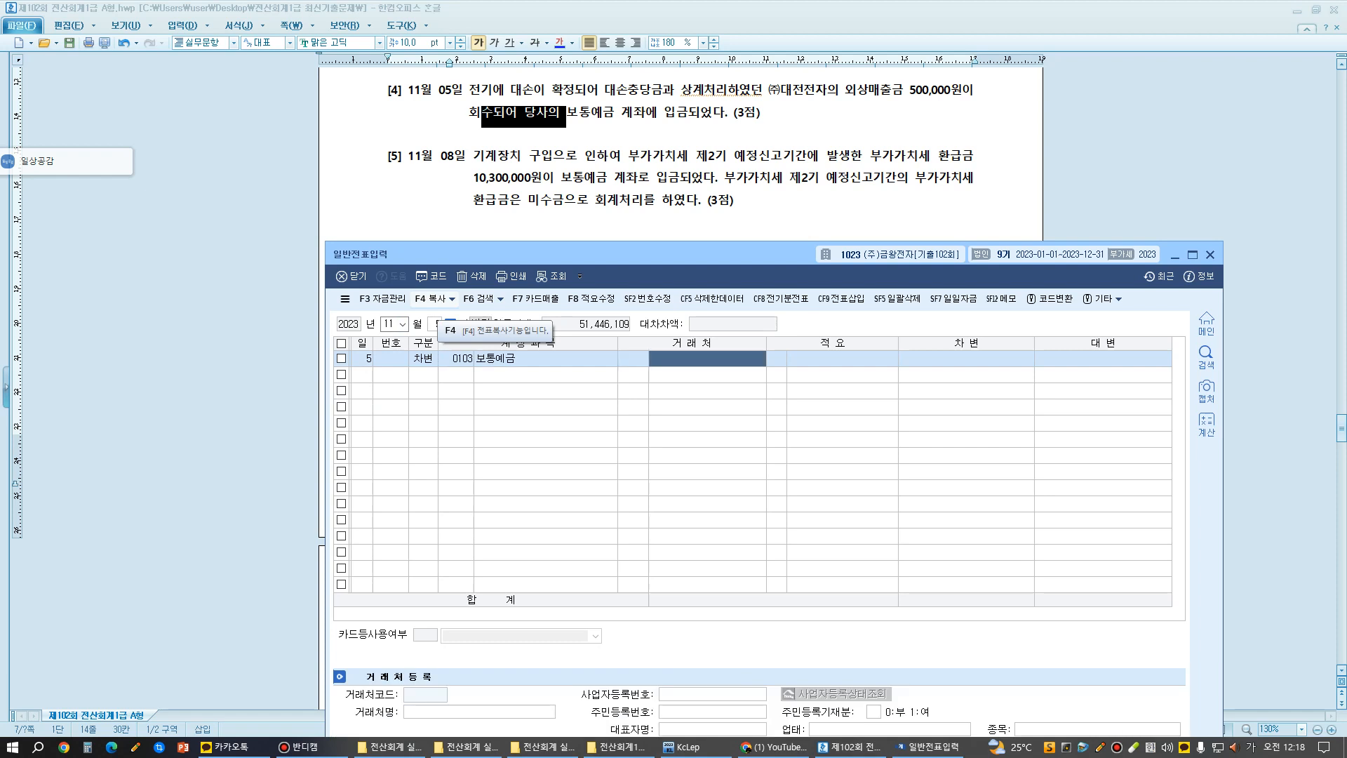
key("Return")
key("Return")
type("5000000")
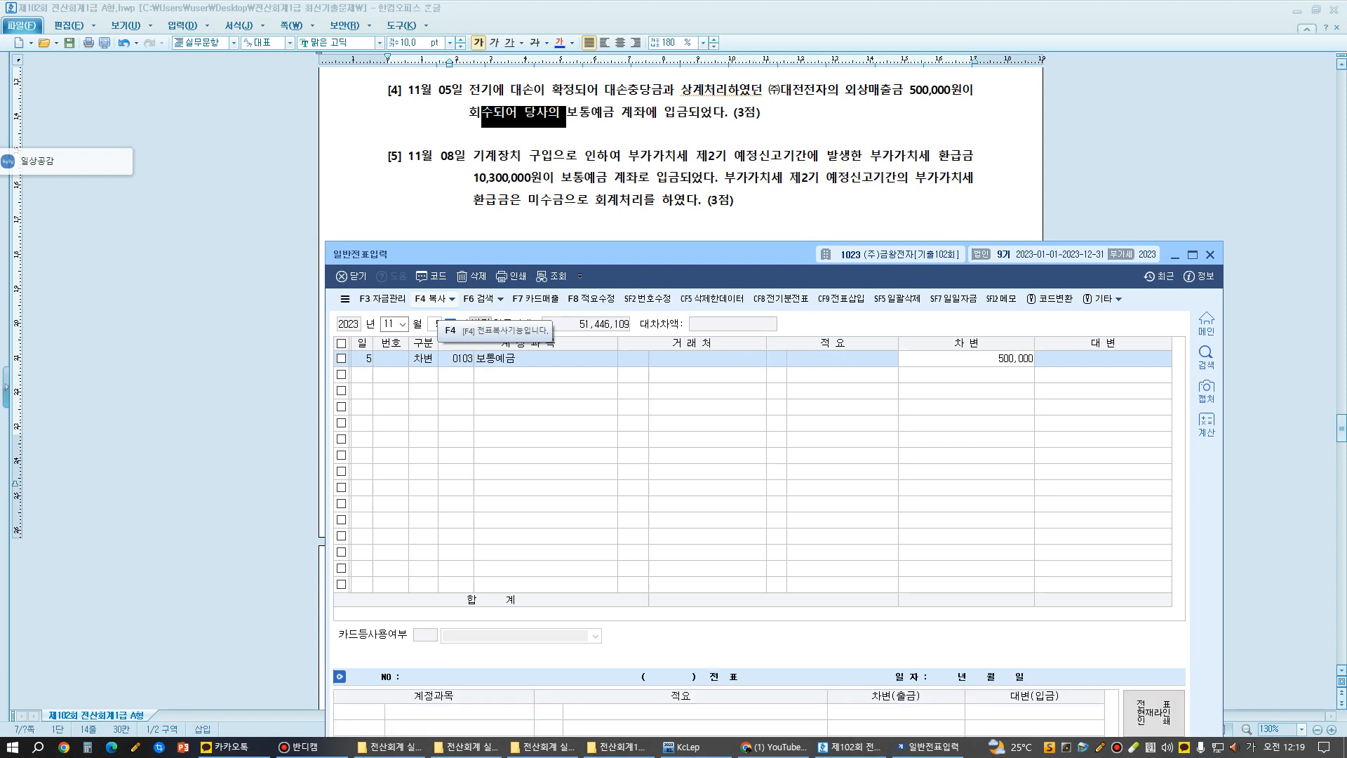
key("Return")
- Add a credit (대변) line of 500,000 for account 0109 대손충당금 (외상매출금), found by searching for 대손, leaving partner and description blank
type("4")
key("Return")
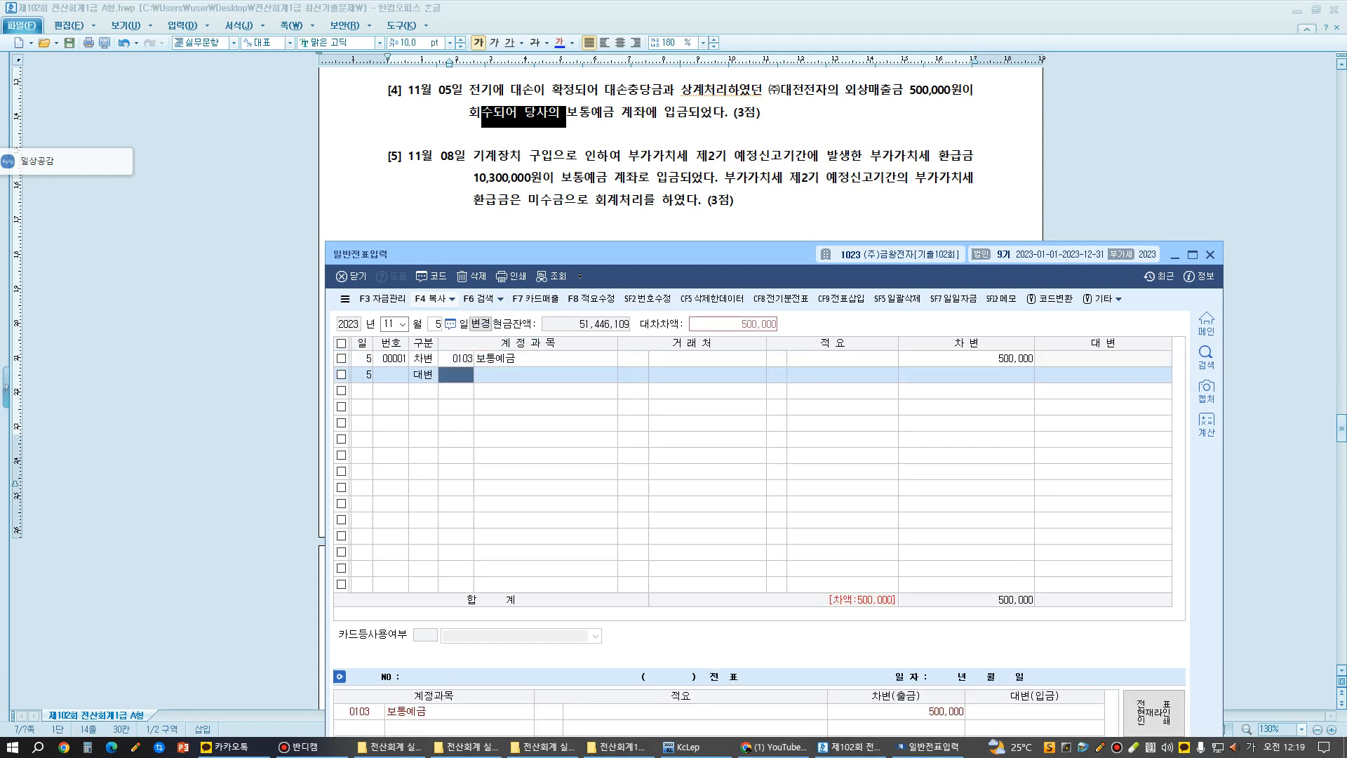
type("대손")
key("Return")
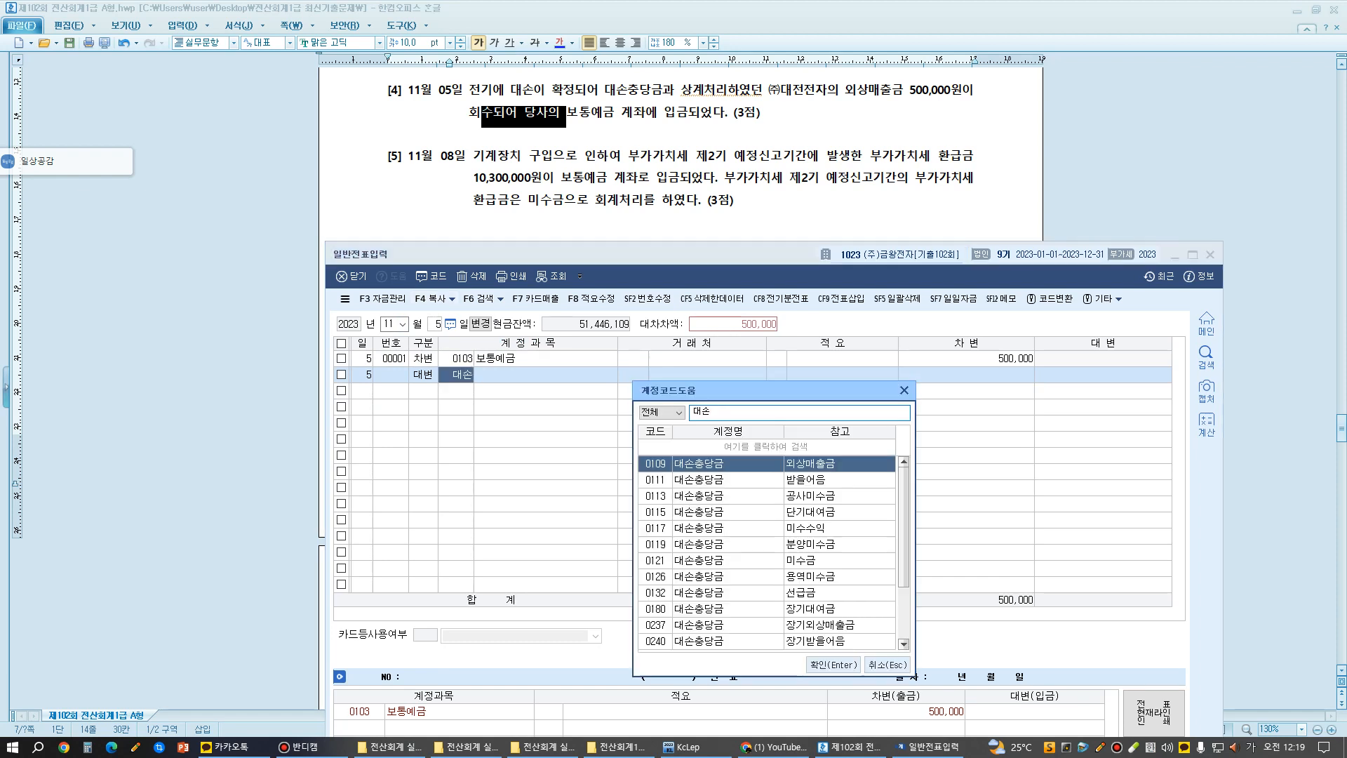
key("Return")
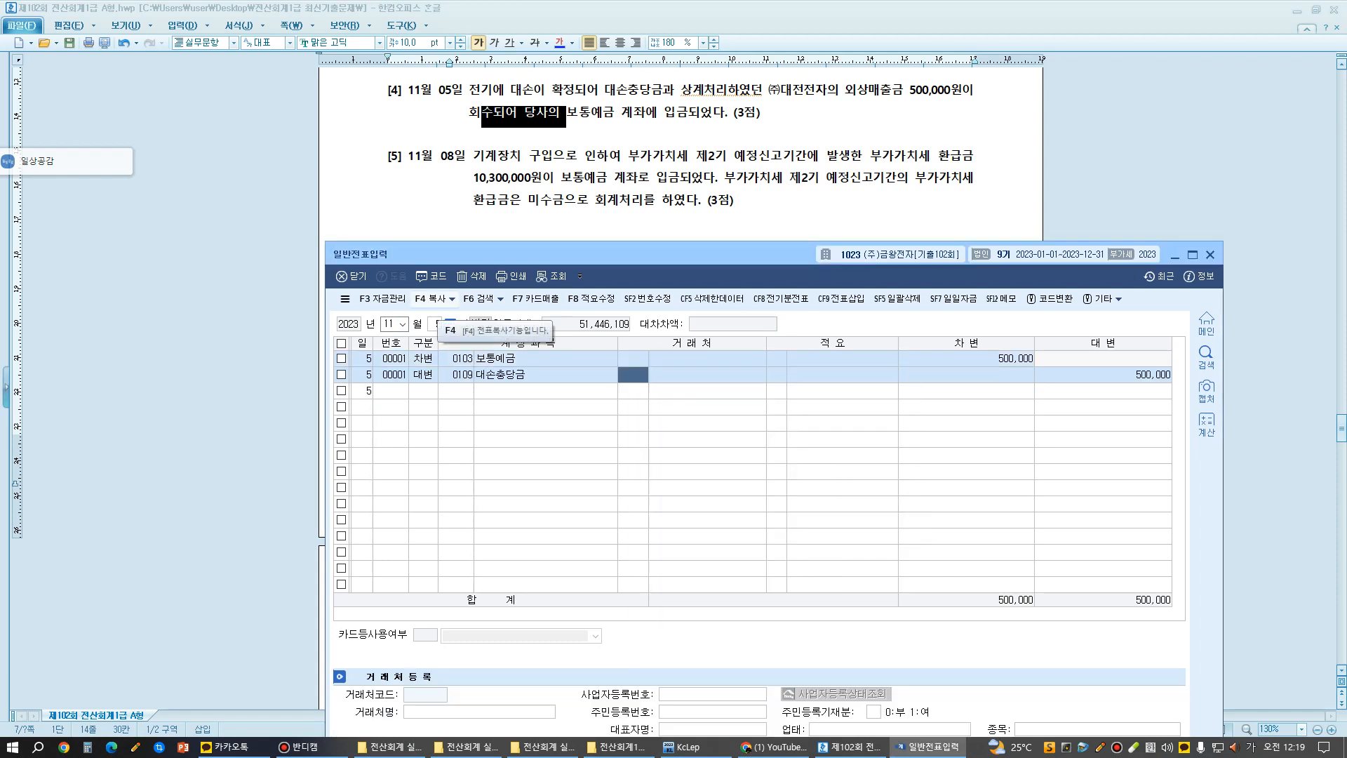
key("Return")
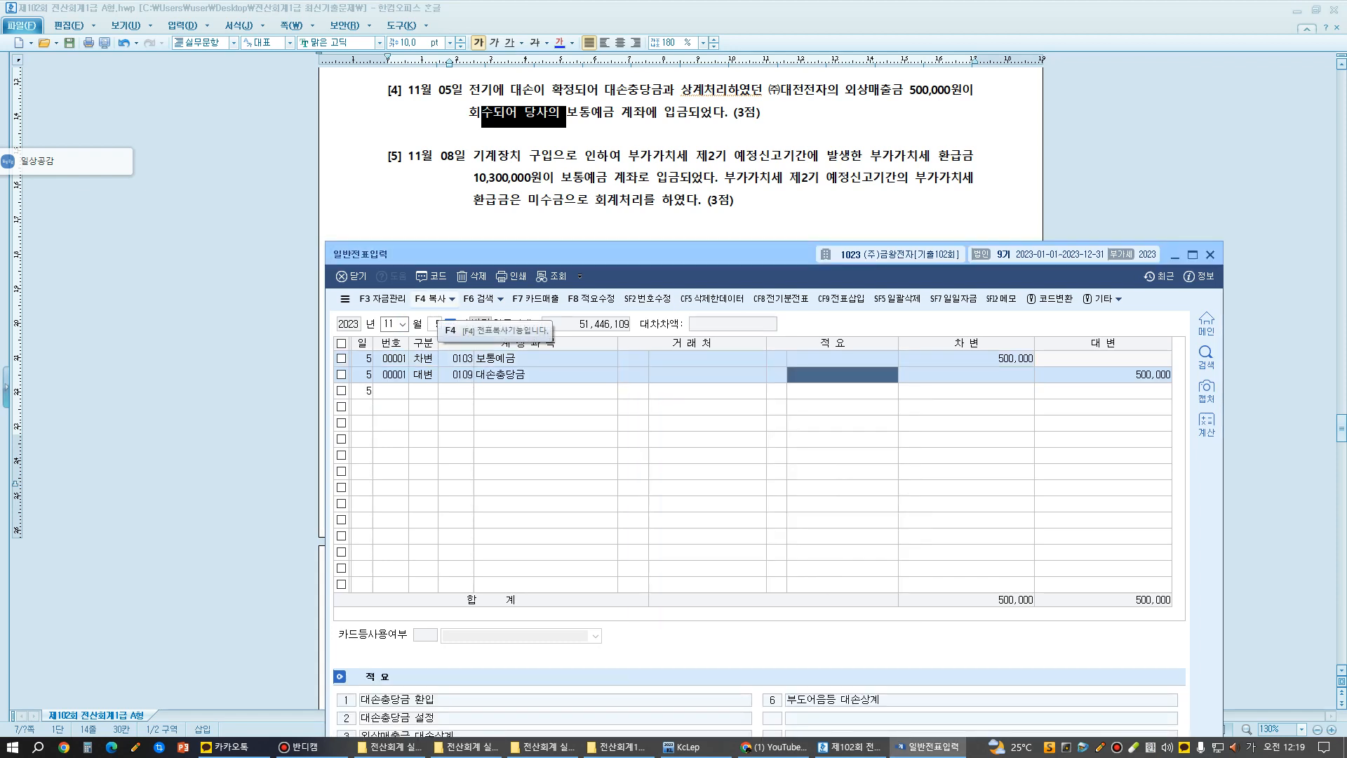
key("Return")
key("Return")
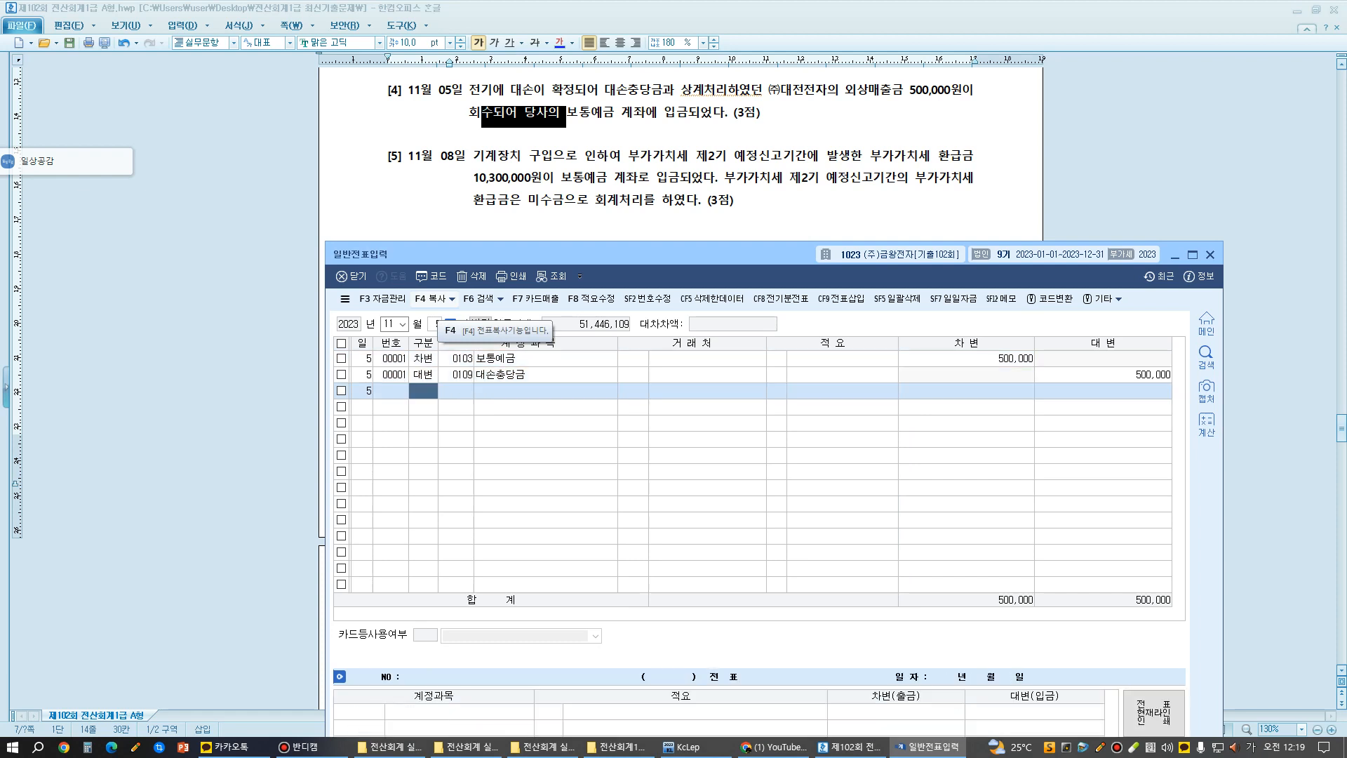
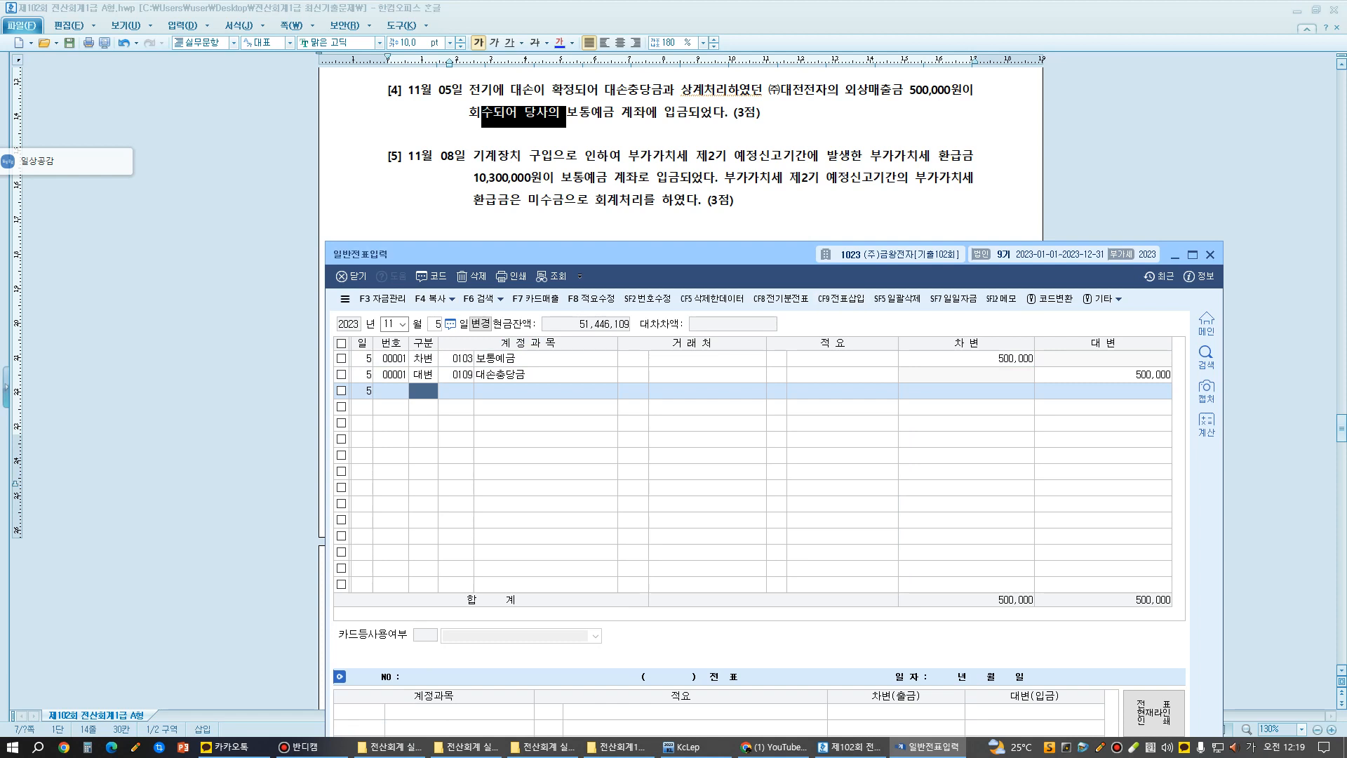
- Look up the voucher lines already recorded for day 30 of month 09
left_click(391, 324)
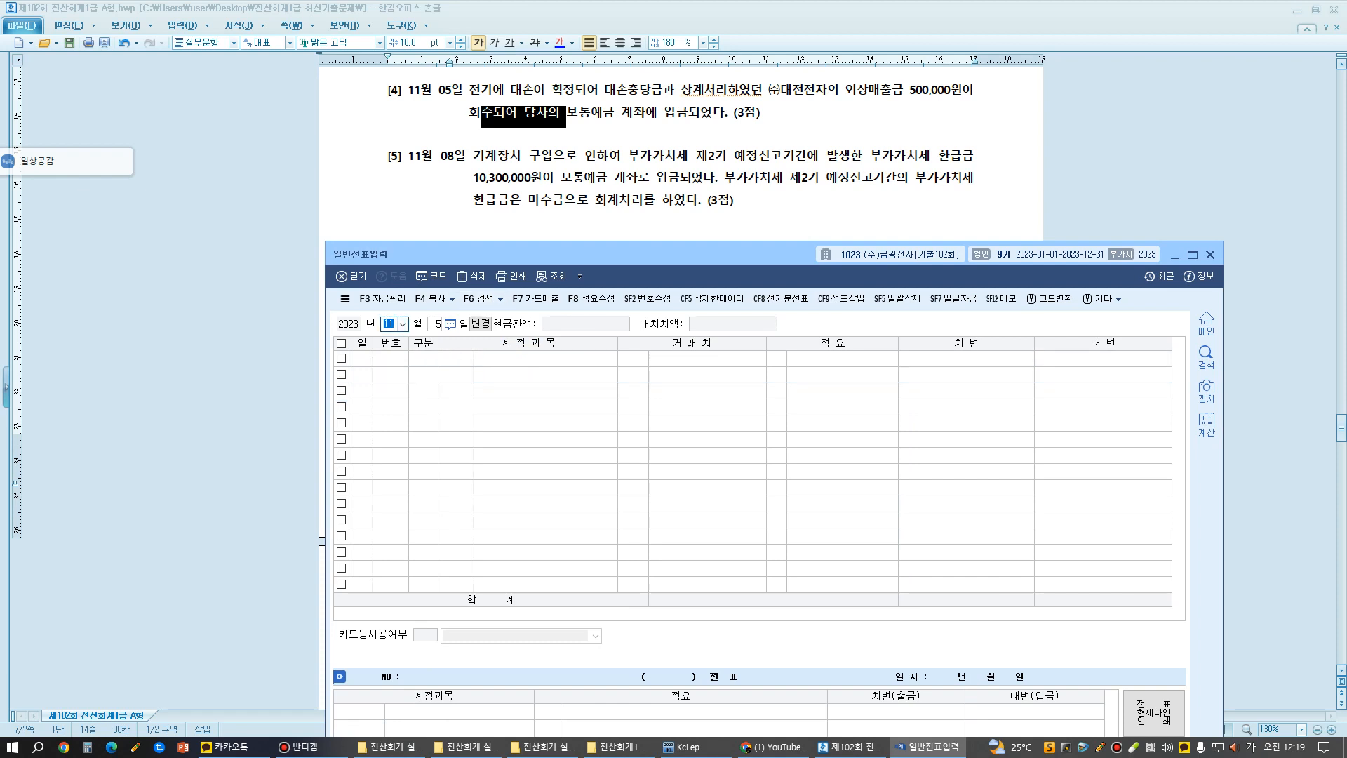
type("09")
key("Return")
type("30")
key("Return")
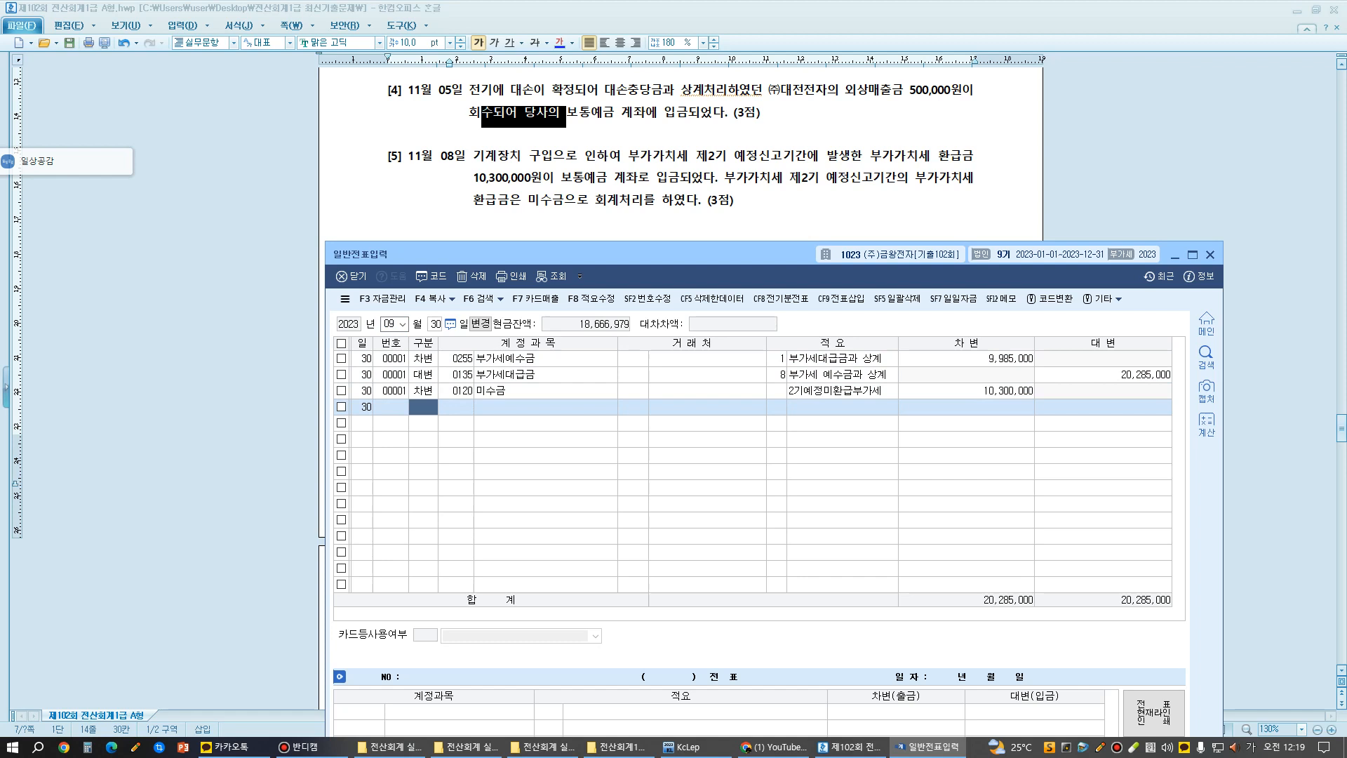
- Start the on-screen annotation tool and write the text note "3,6,9,12" over the empty voucher rows
key("ctrl+F2")
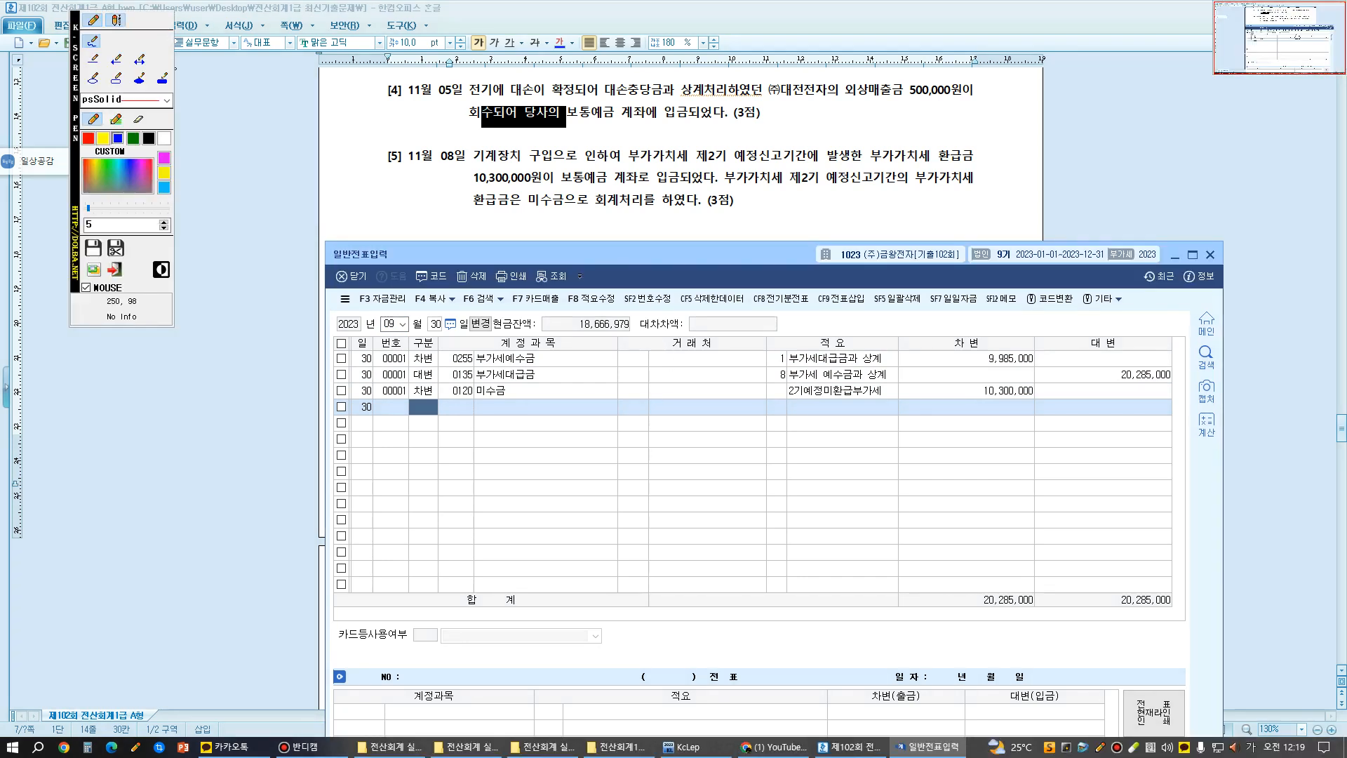
left_click(116, 20)
left_click(562, 433)
type("3")
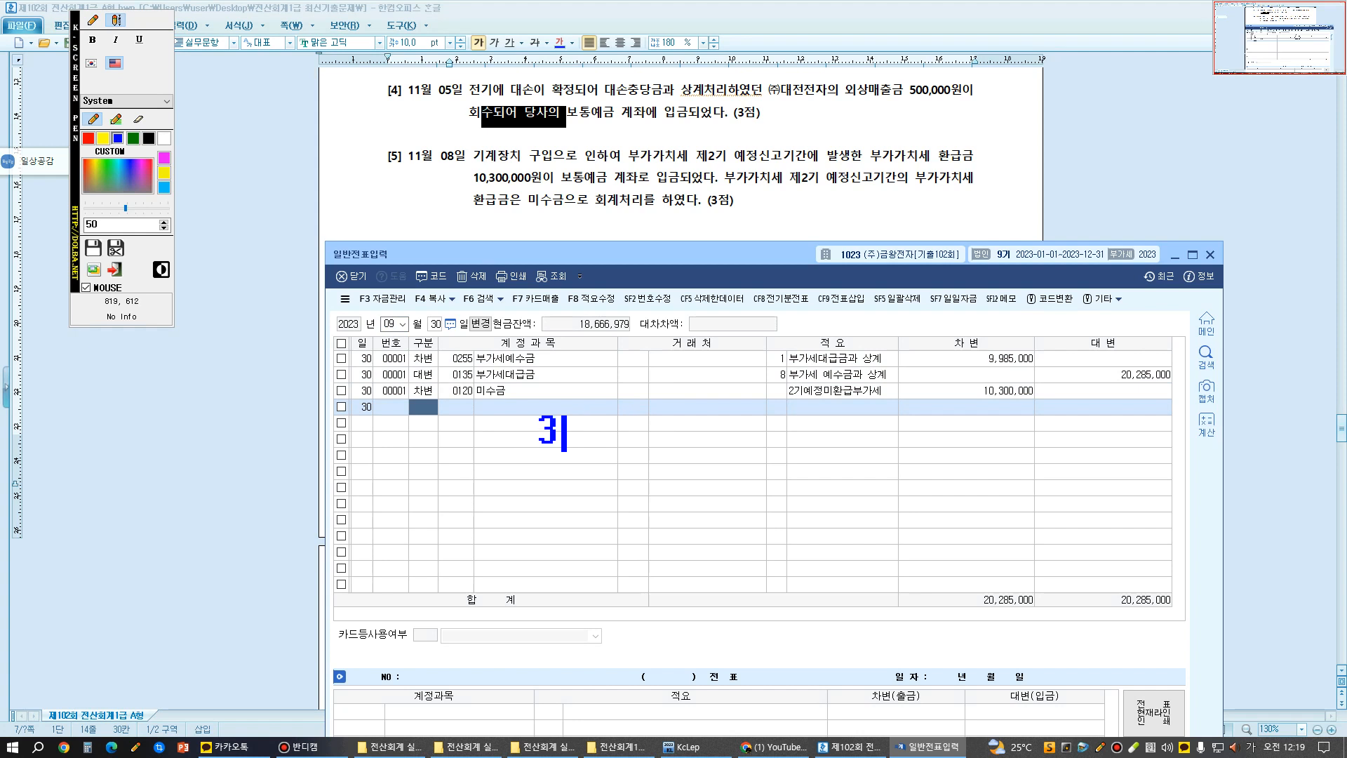
type(",6,9,12")
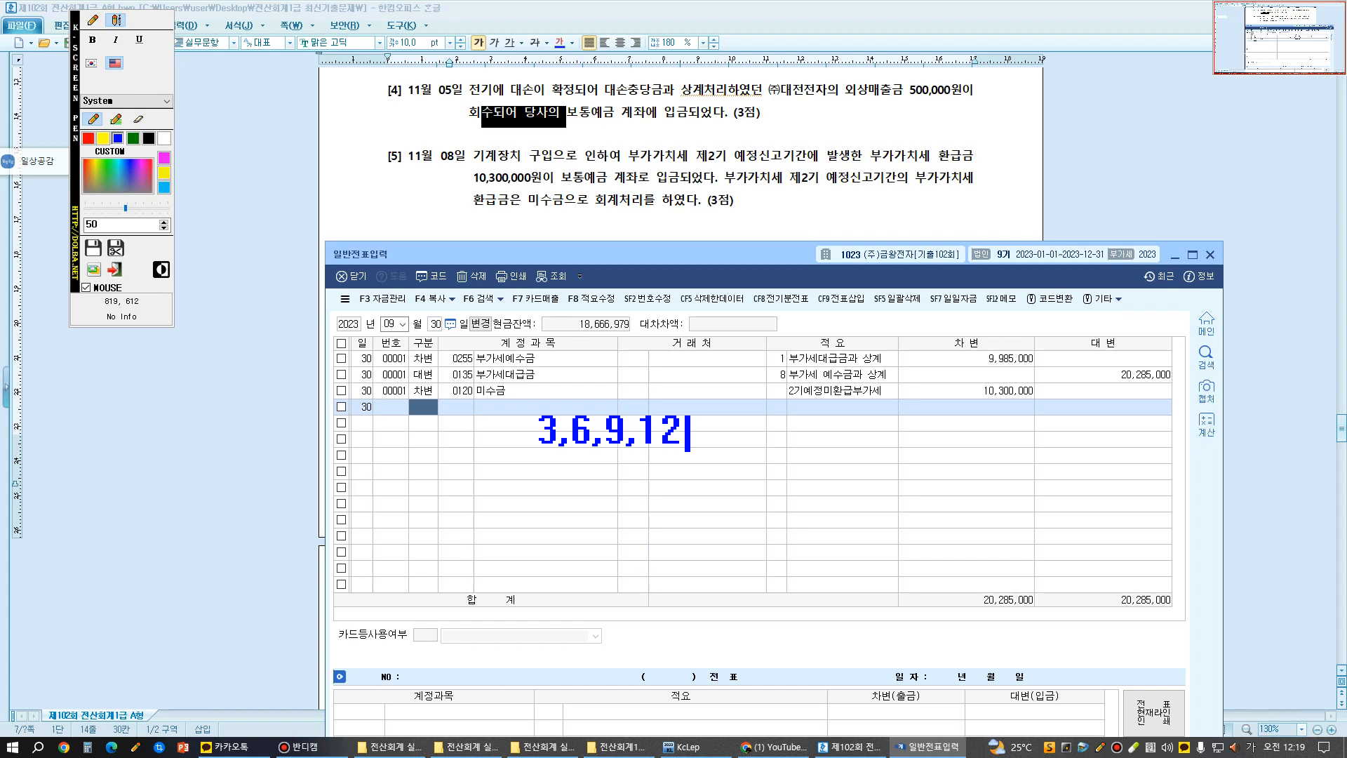
key("Return")
- Add a second annotation line reading "9,30 부.예 9,985,000 / 부.대 20,285,000"
type("9,30 ")
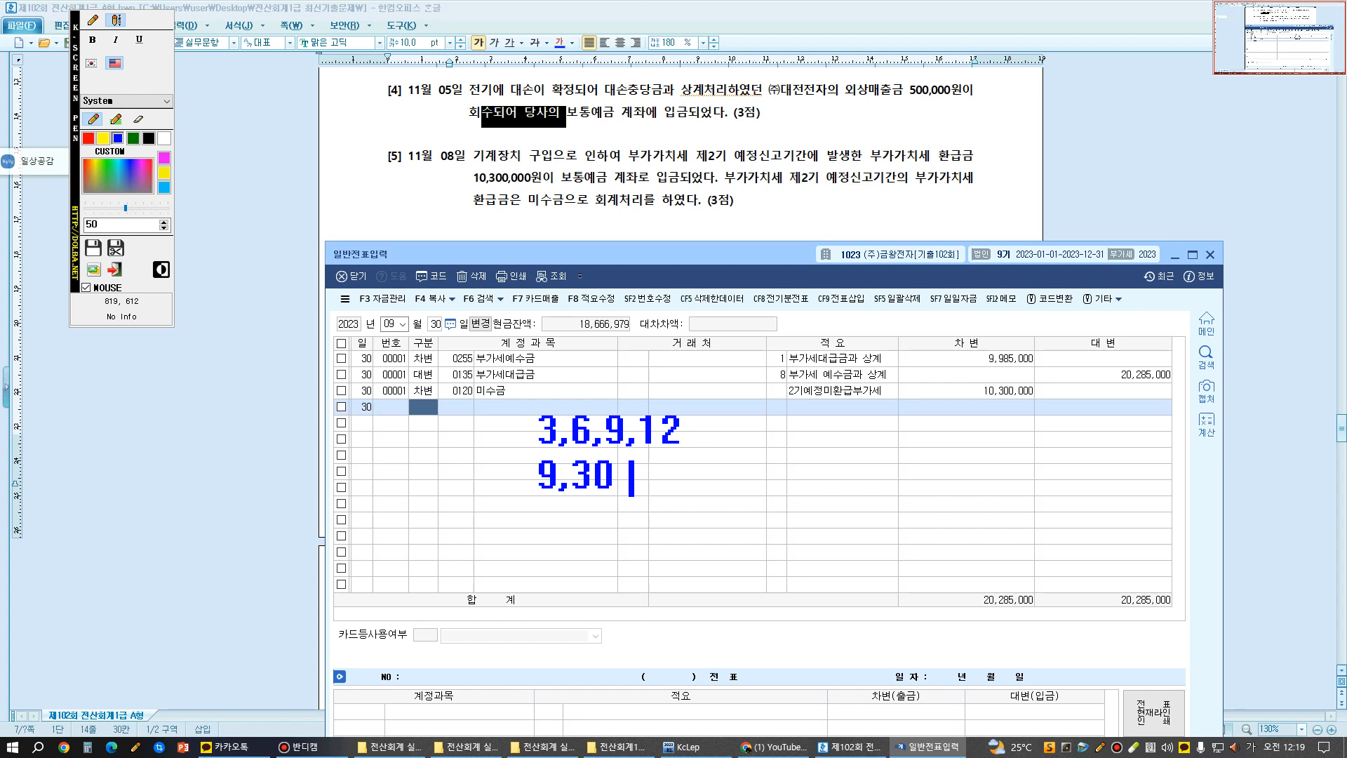
type(" qn")
key("BackSpace")
key("BackSpace")
key("Hangul")
type("부.예 ")
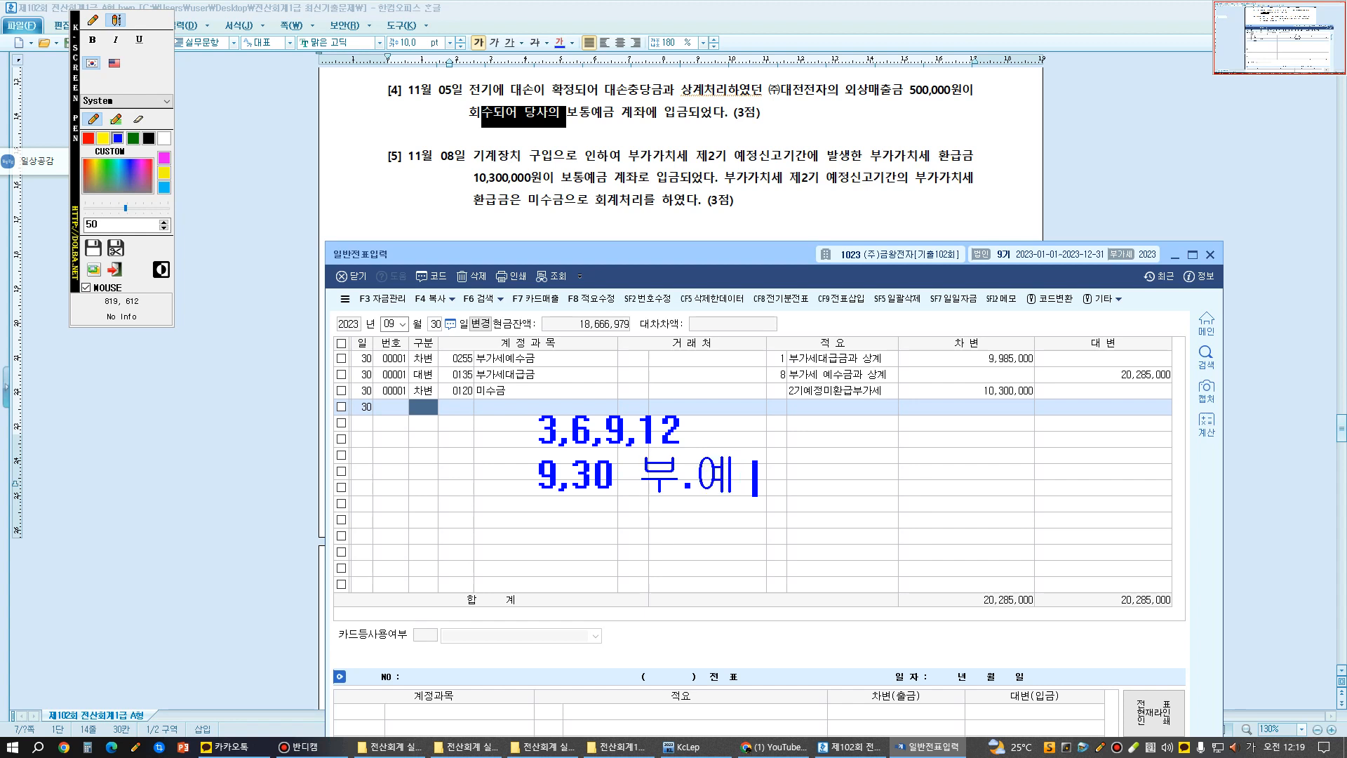
type("9,985,000 ")
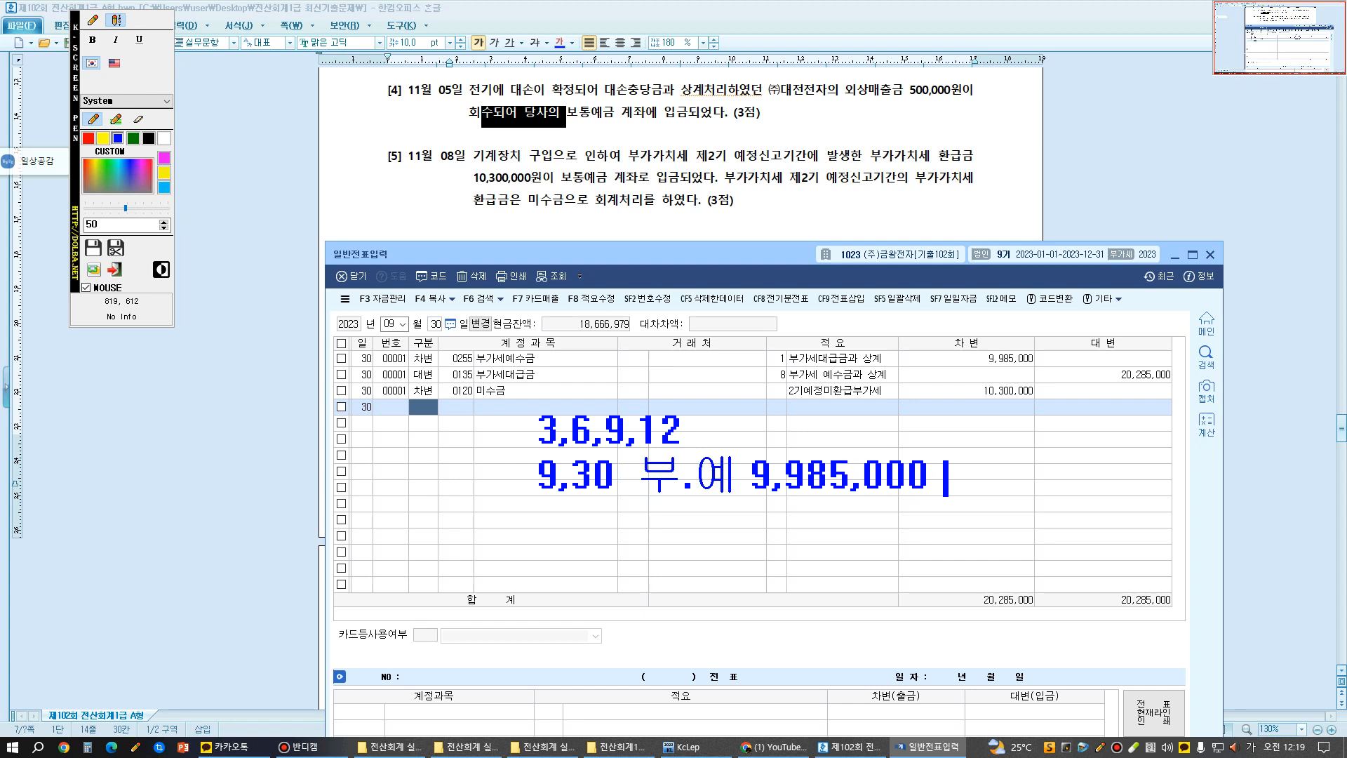
type("/ ㅂㅜ.")
type("대 ")
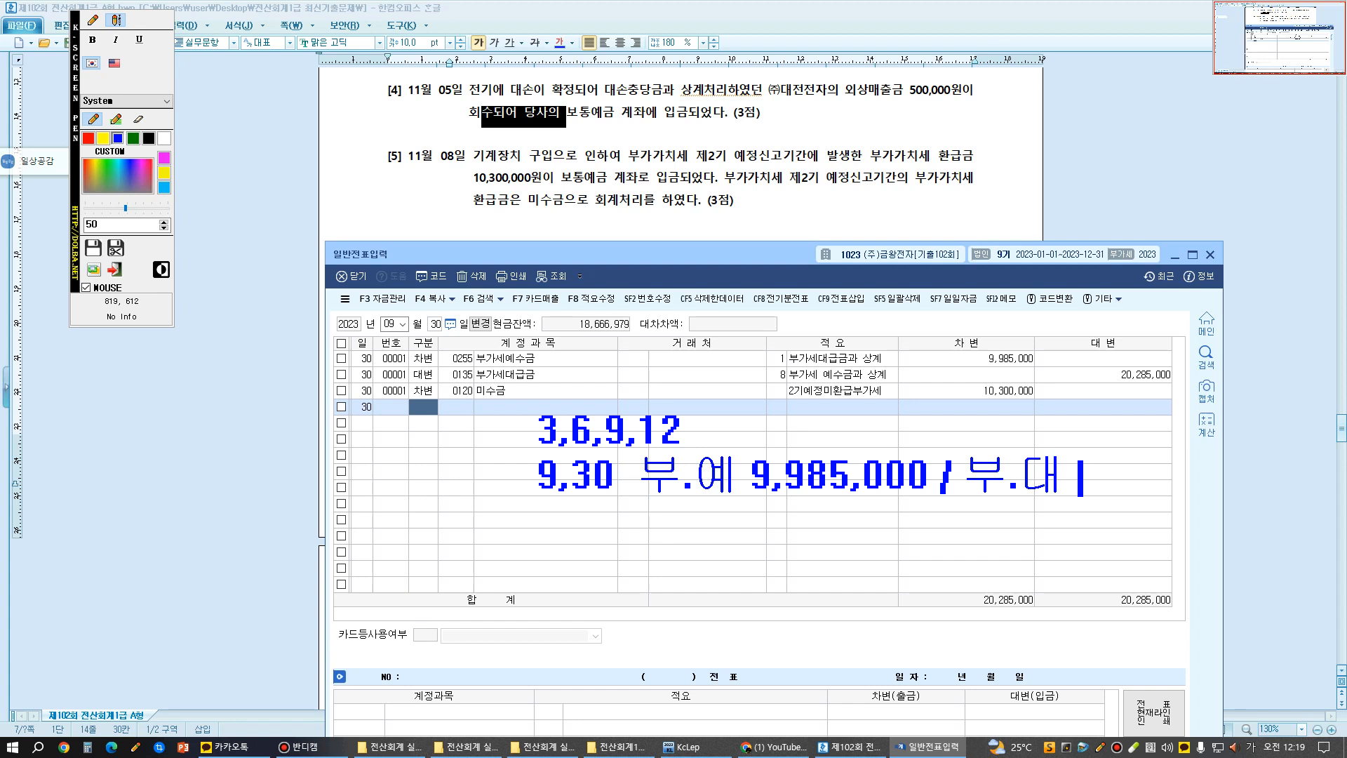
type("20,285")
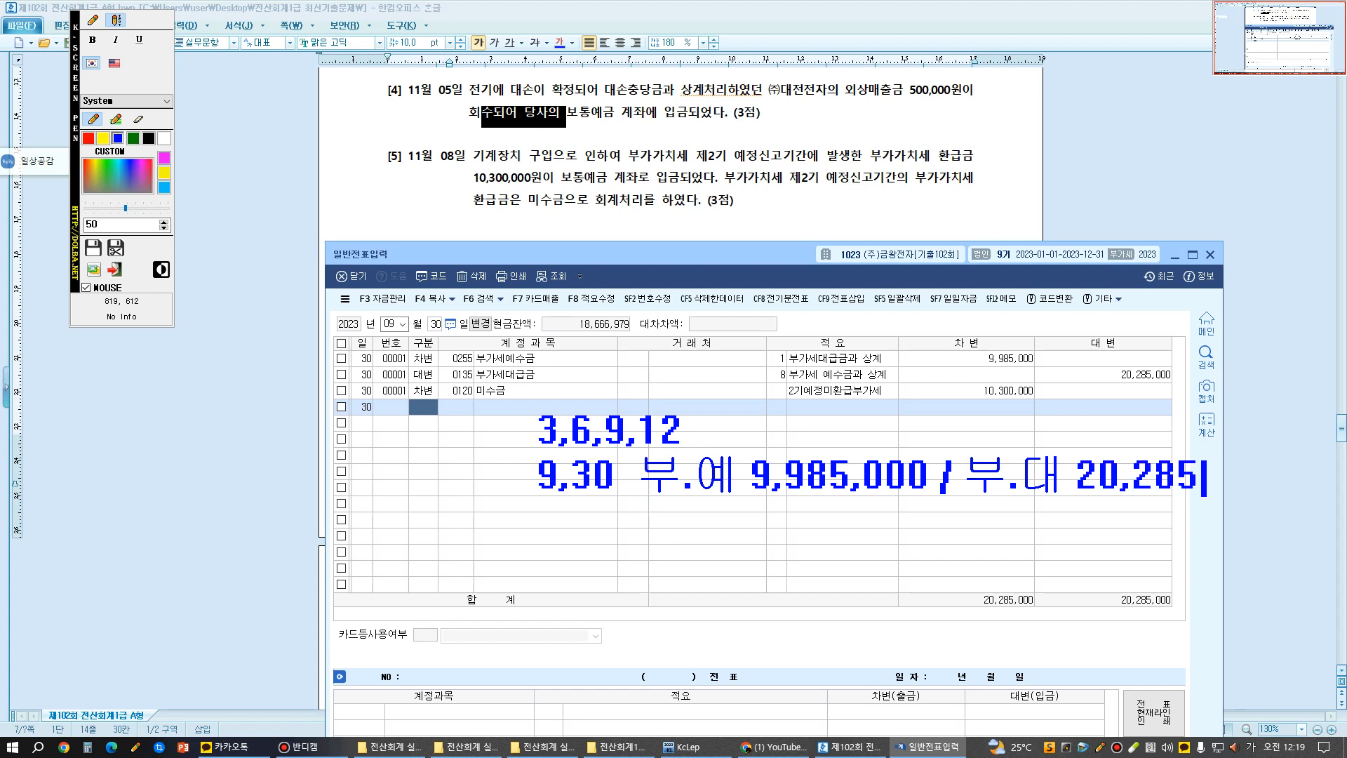
type(",000")
key("Return")
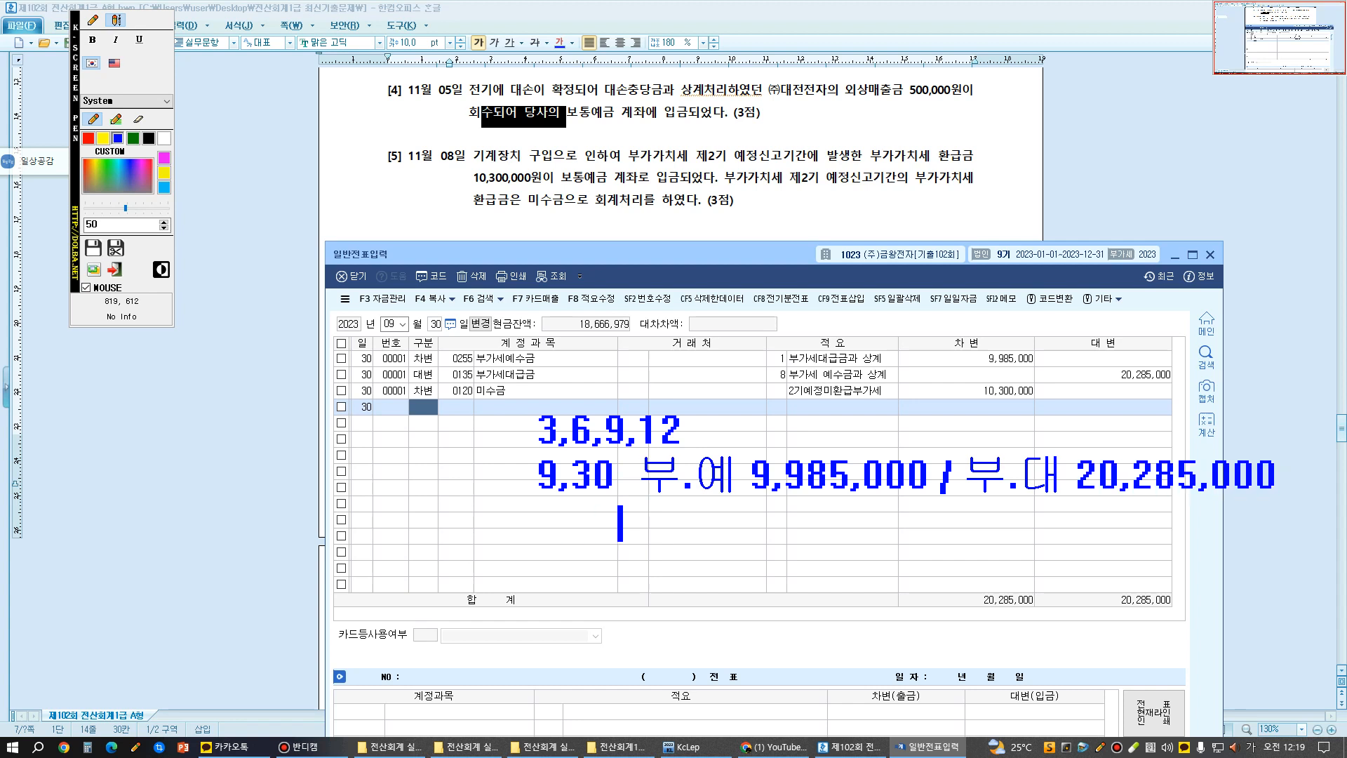
- Add "미수금10,300,000" as an annotation directly beneath the 부.예 9,985,000 entry
key("BackSpace")
type("미")
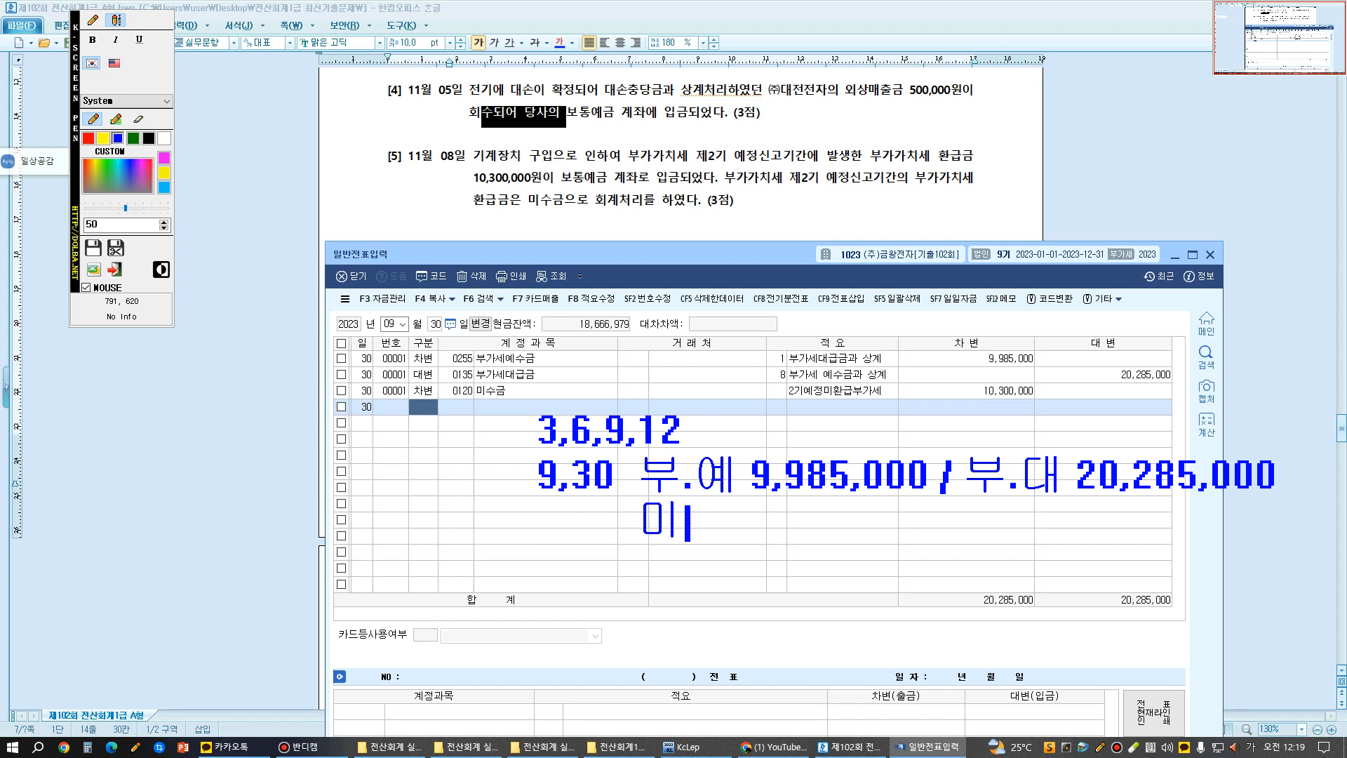
type("수금10")
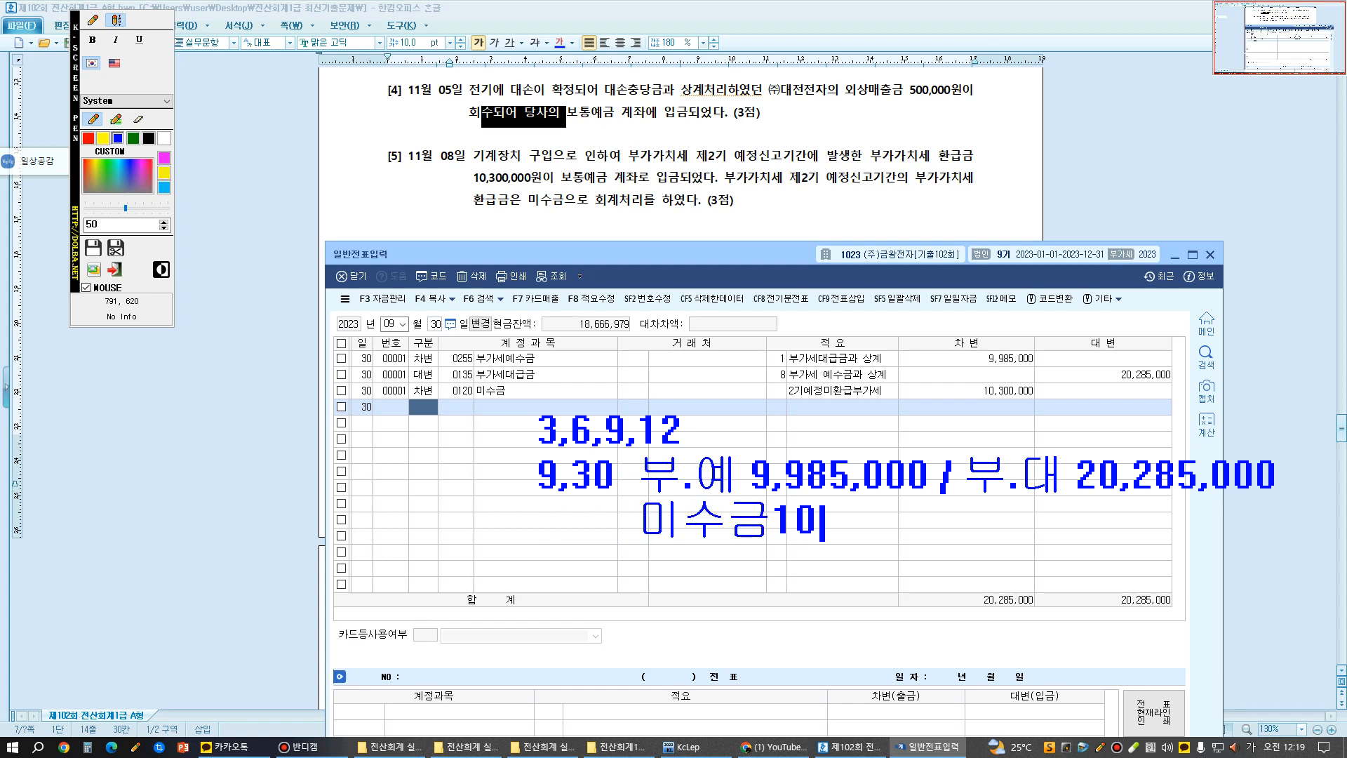
type(",300,000")
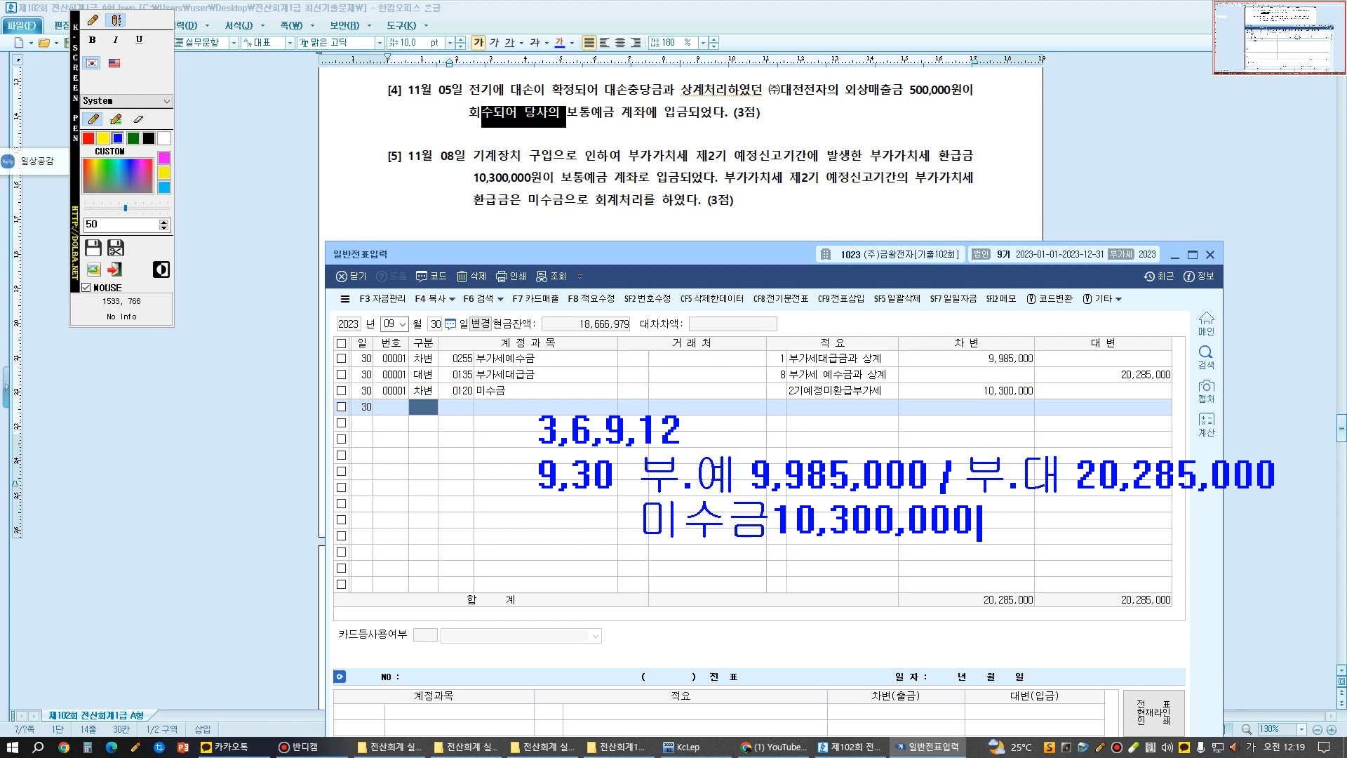
- Leave a blank line and add the contrasting annotation "부.예20,285,000 / 부.대 9,985,000"
key("Return")
key("Return")
type("부.예20")
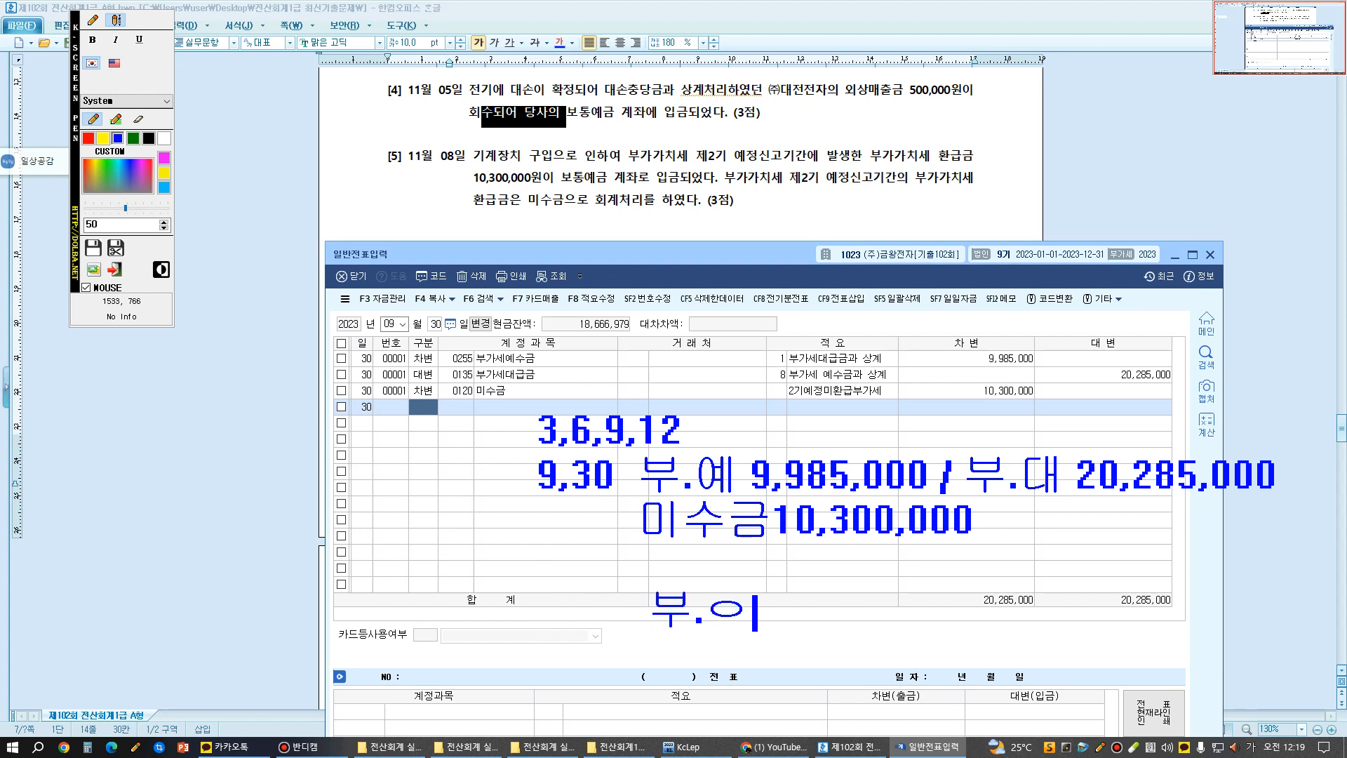
type(",2")
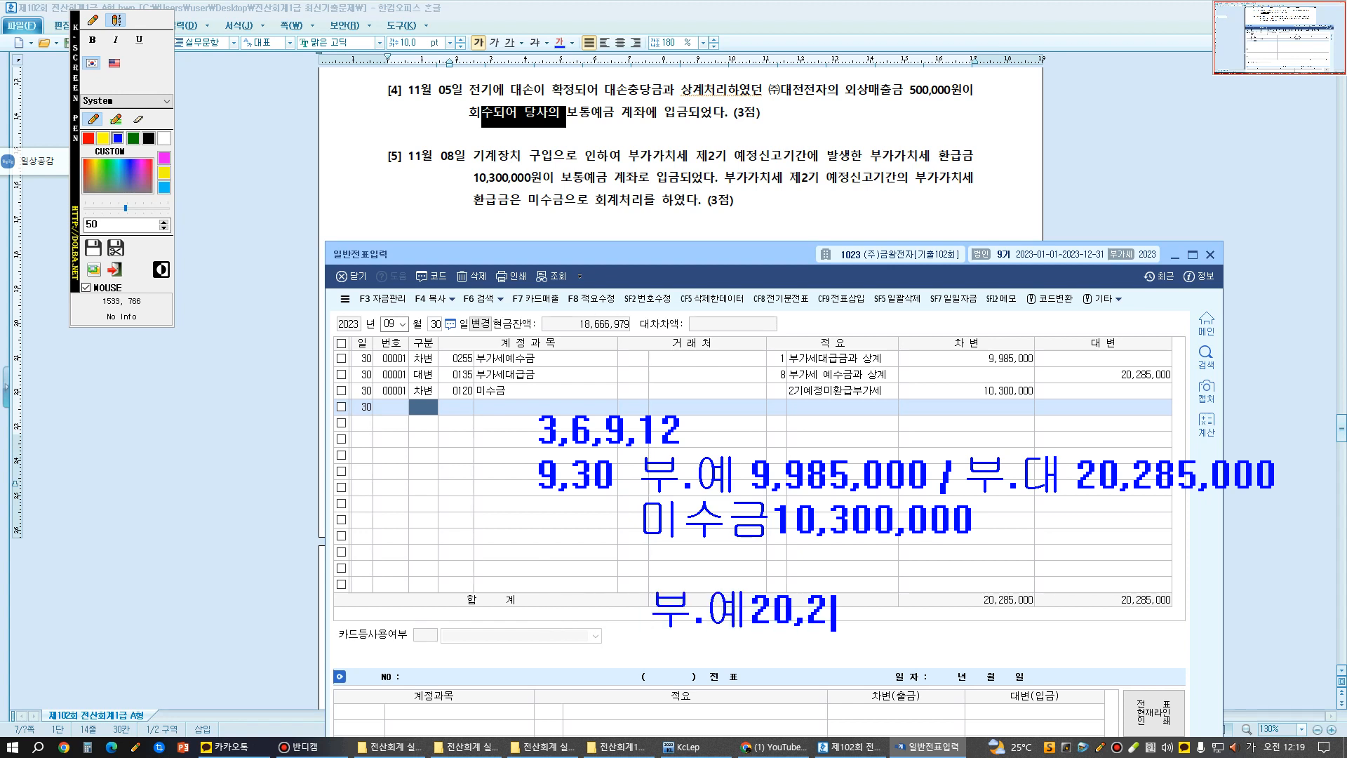
type("85,000 /")
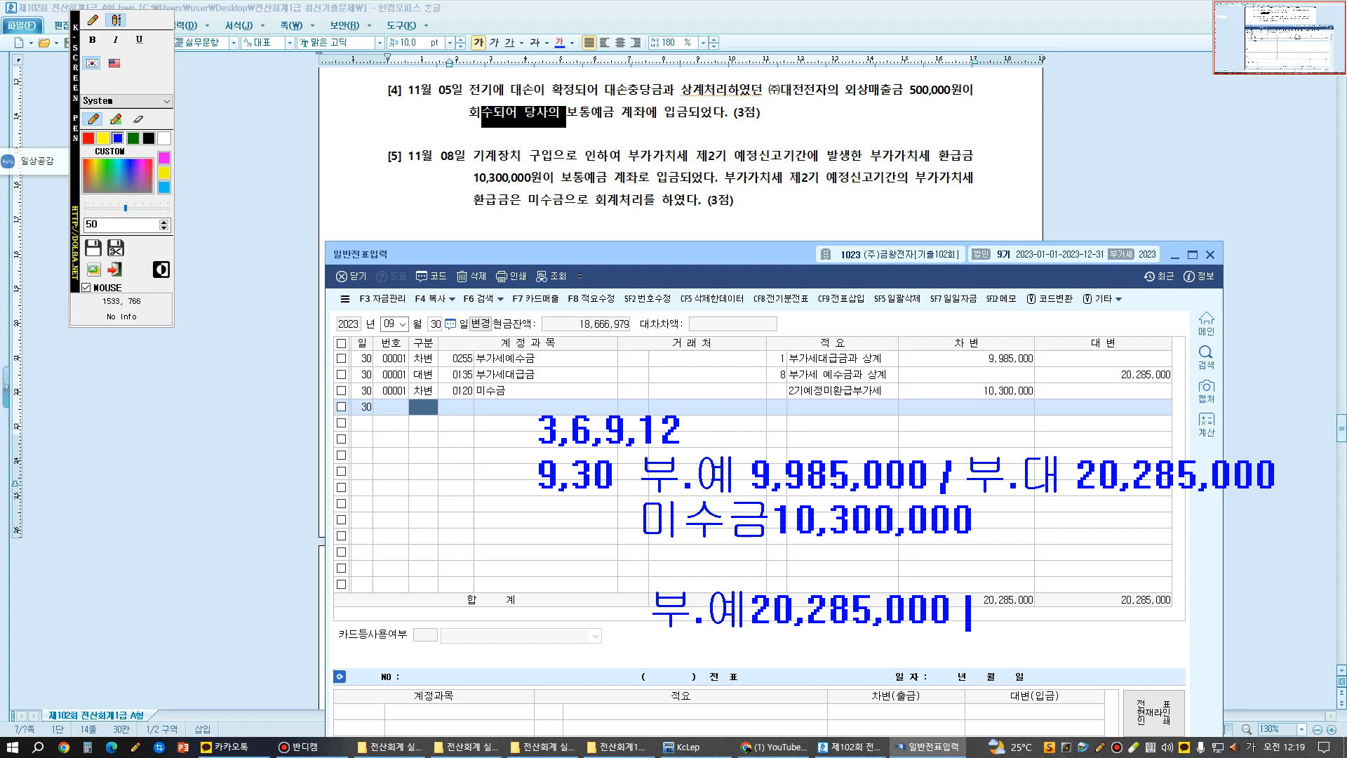
type(" 부.대 ")
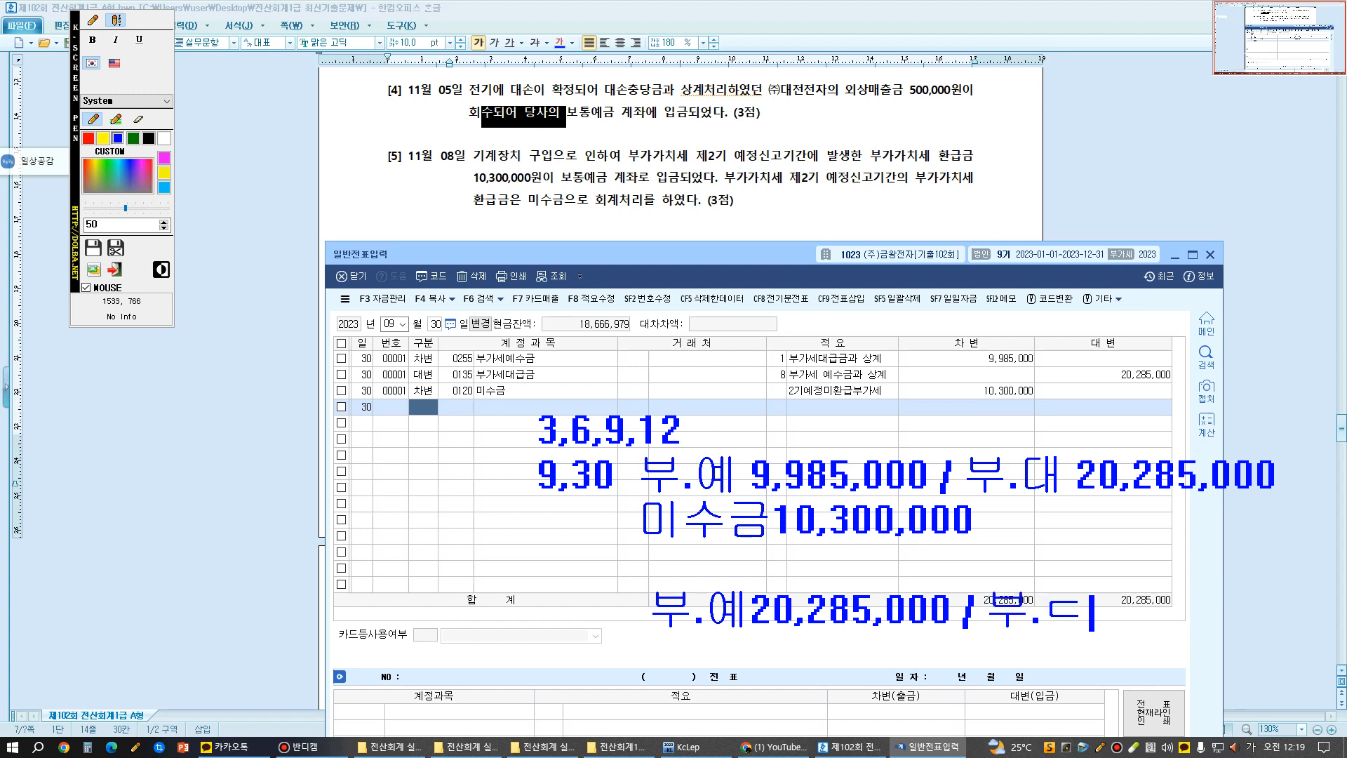
type("9,987")
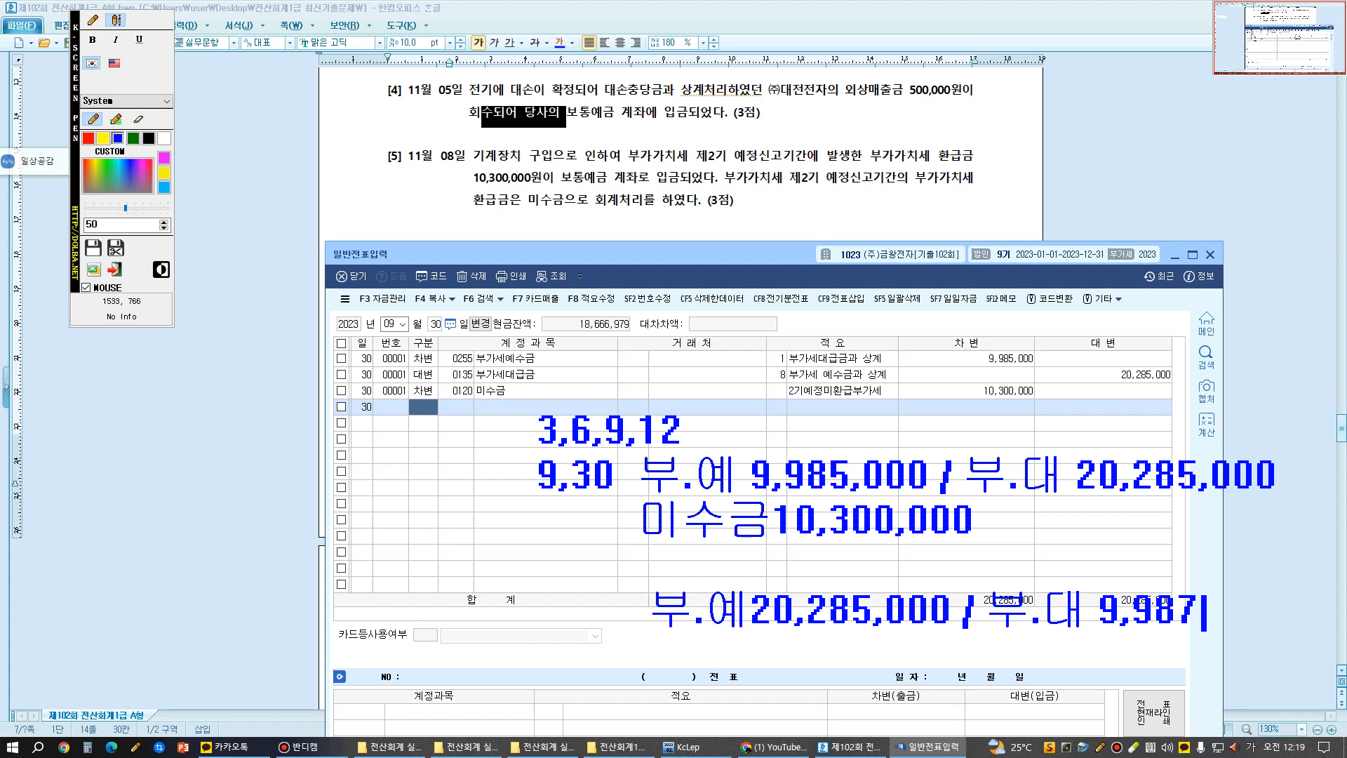
key("BackSpace")
type("5,000")
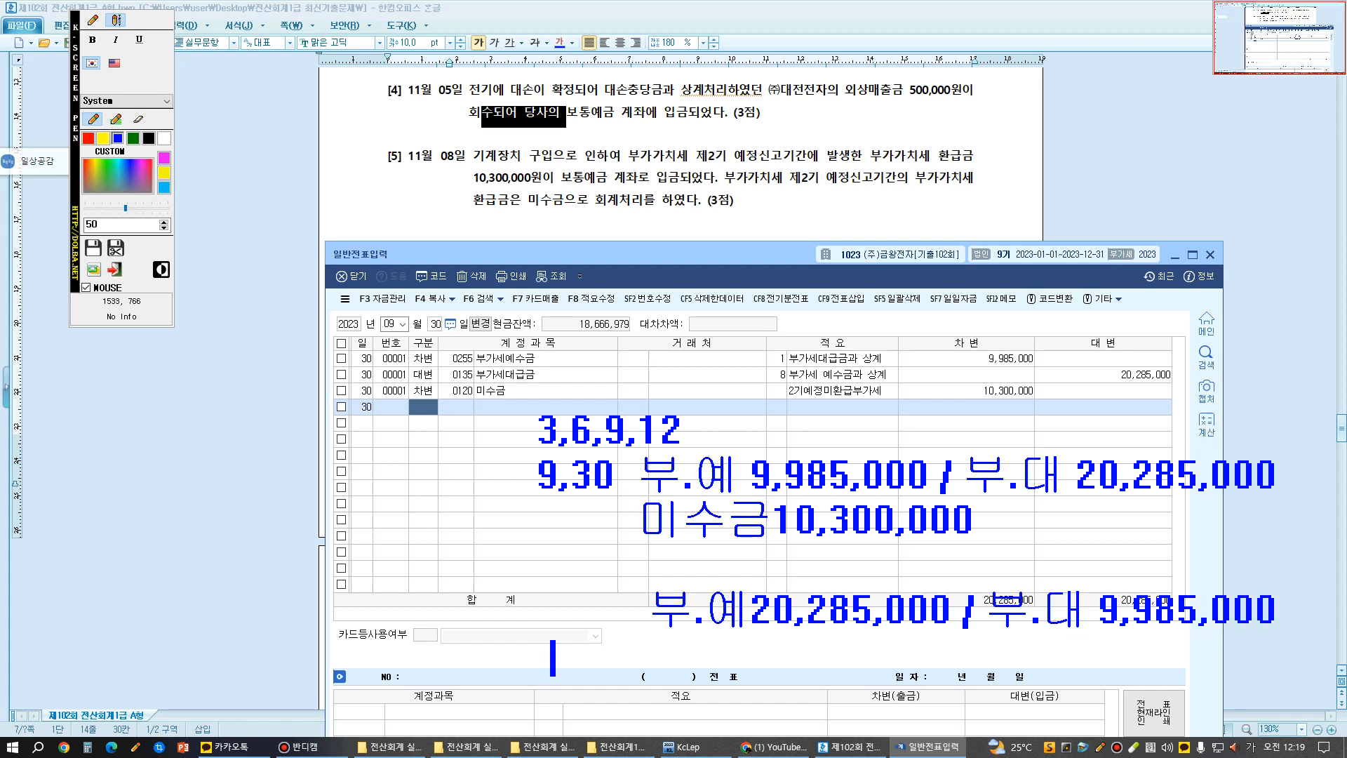
type(" 미지급세")
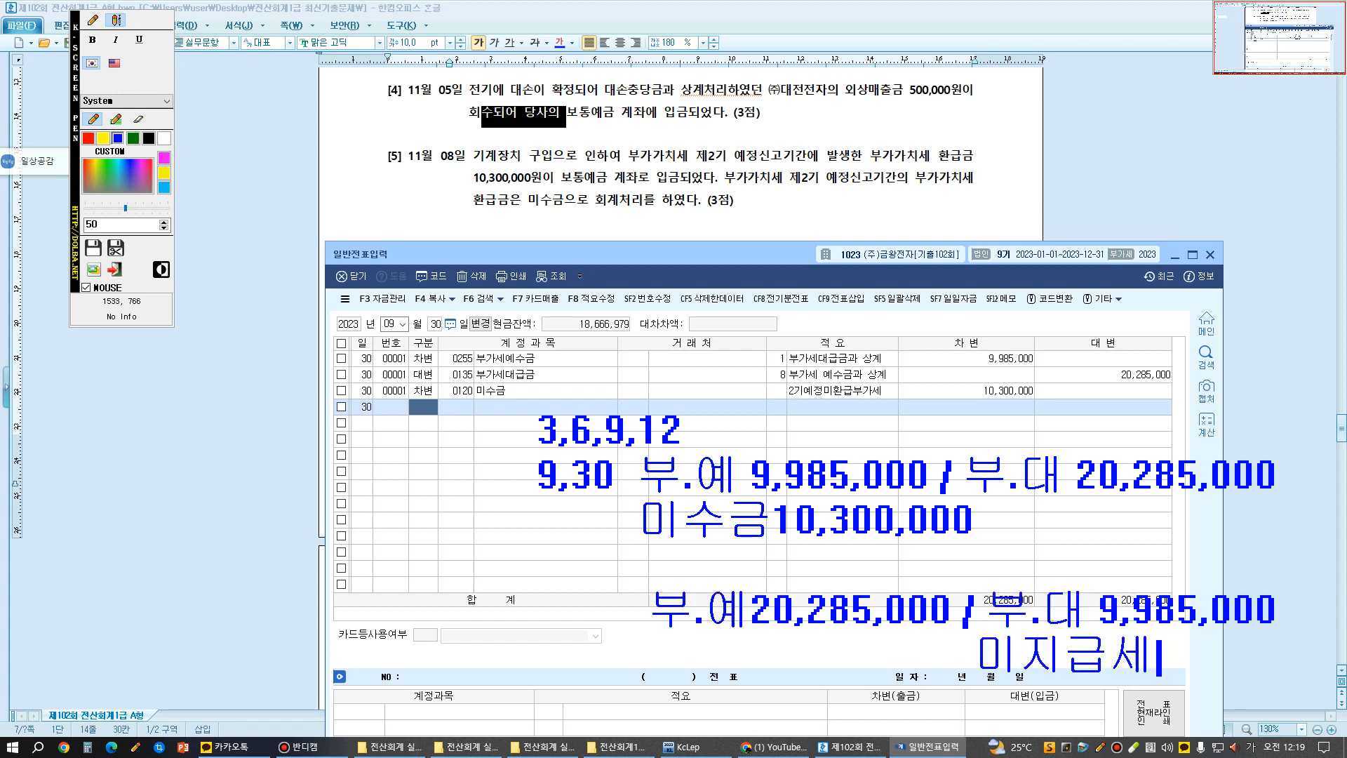
- Add "미지급세금10,300,000" as an annotation beneath the 부.대 9,985,000 entry
type("금10,300,0")
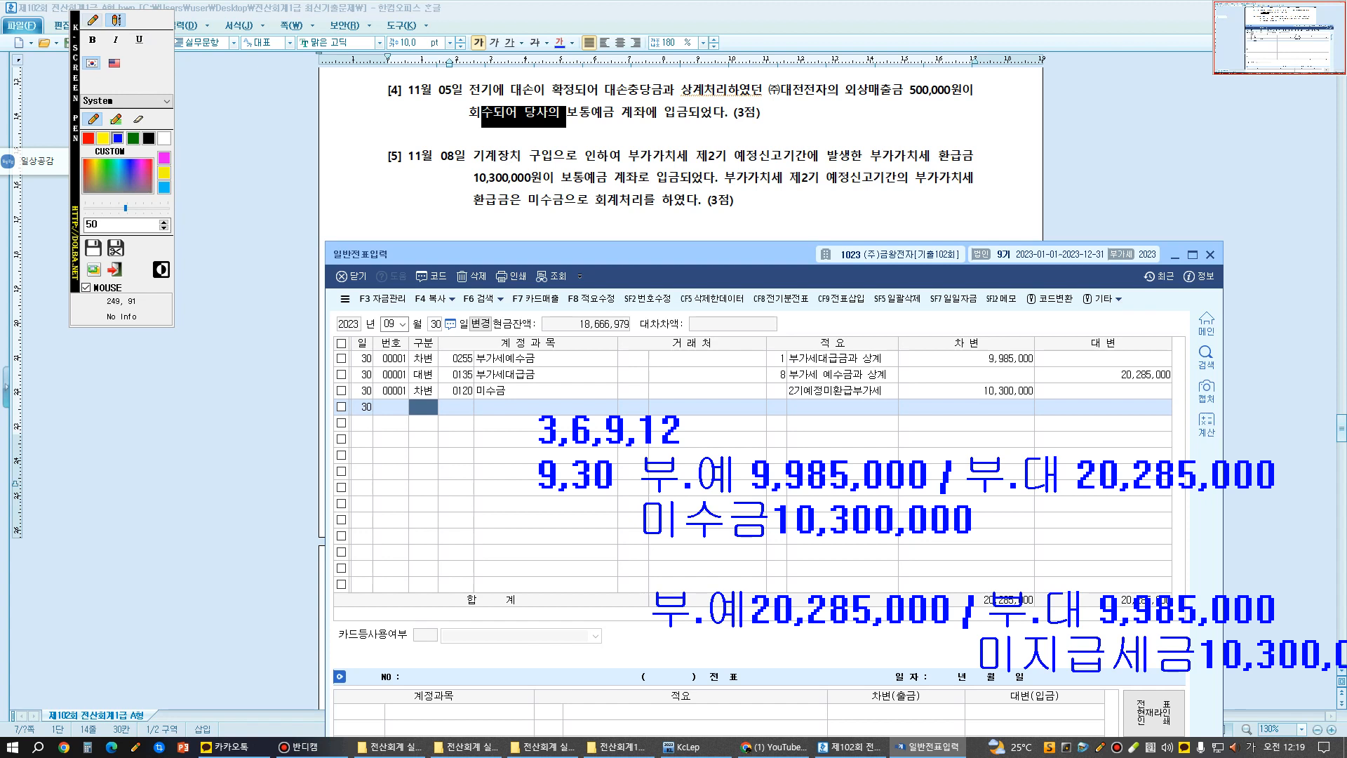
- Circle the 미수금 and 미지급세금 annotations freehand with the pen
left_click(93, 21)
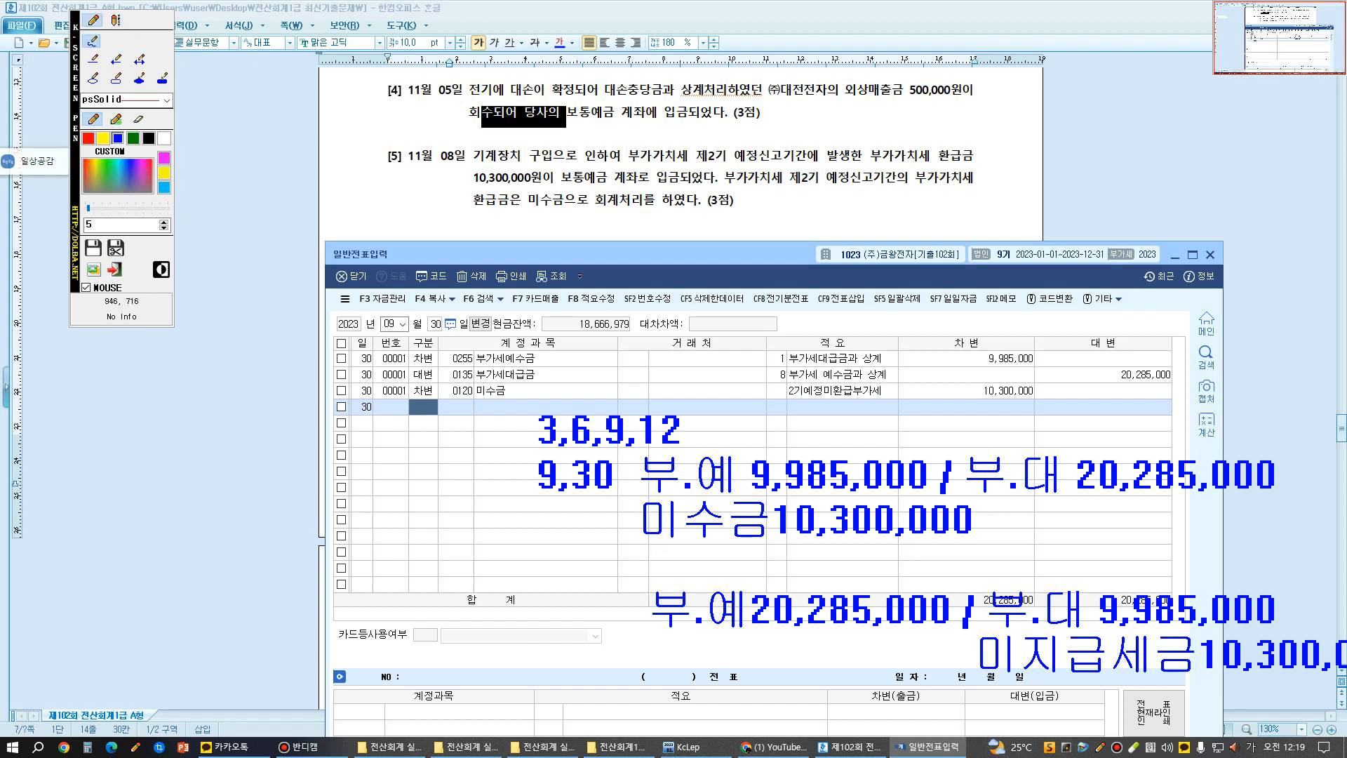
mouse_move(644, 547)
left_mouse_down()
mouse_move(705, 491)
mouse_move(940, 491)
mouse_move(635, 514)
left_mouse_up()
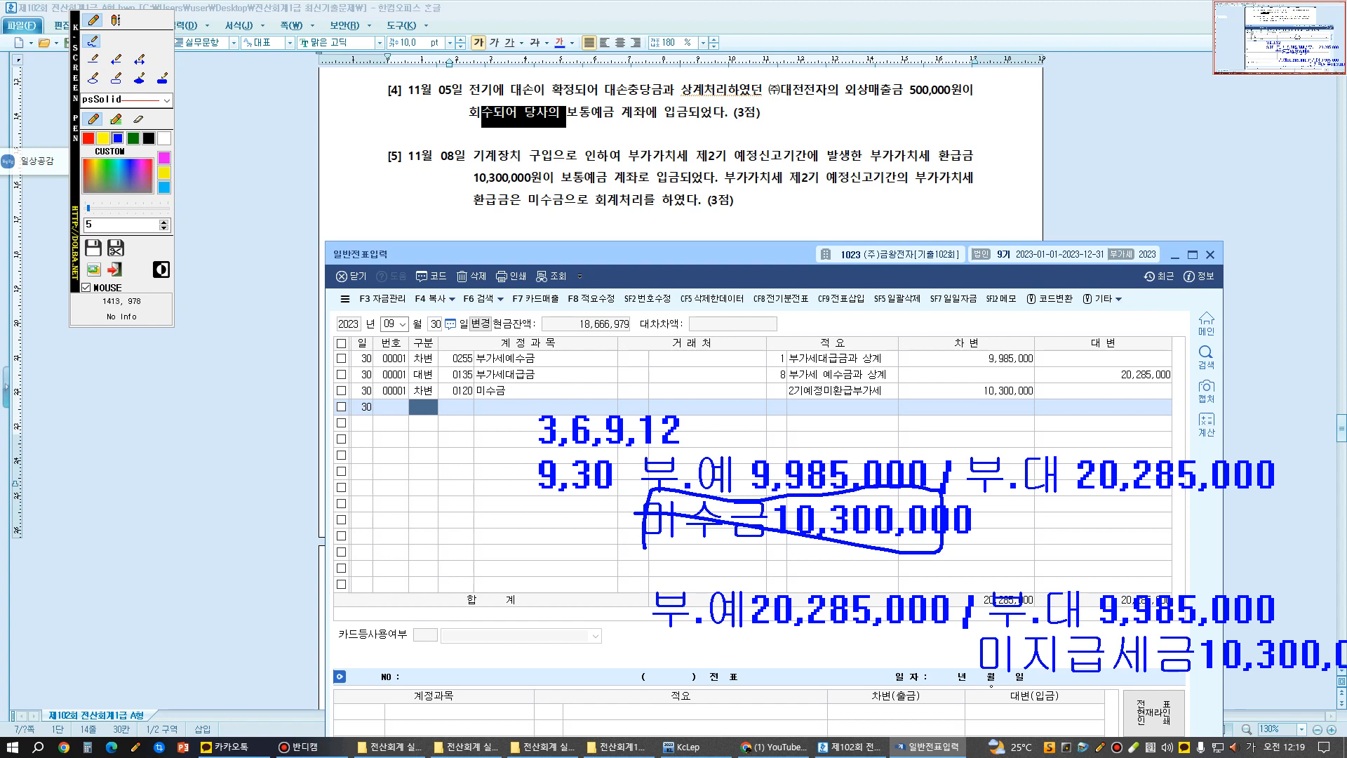
mouse_move(991, 686)
left_mouse_down()
mouse_move(995, 622)
mouse_move(1202, 620)
mouse_move(1345, 645)
mouse_move(1053, 684)
left_mouse_up()
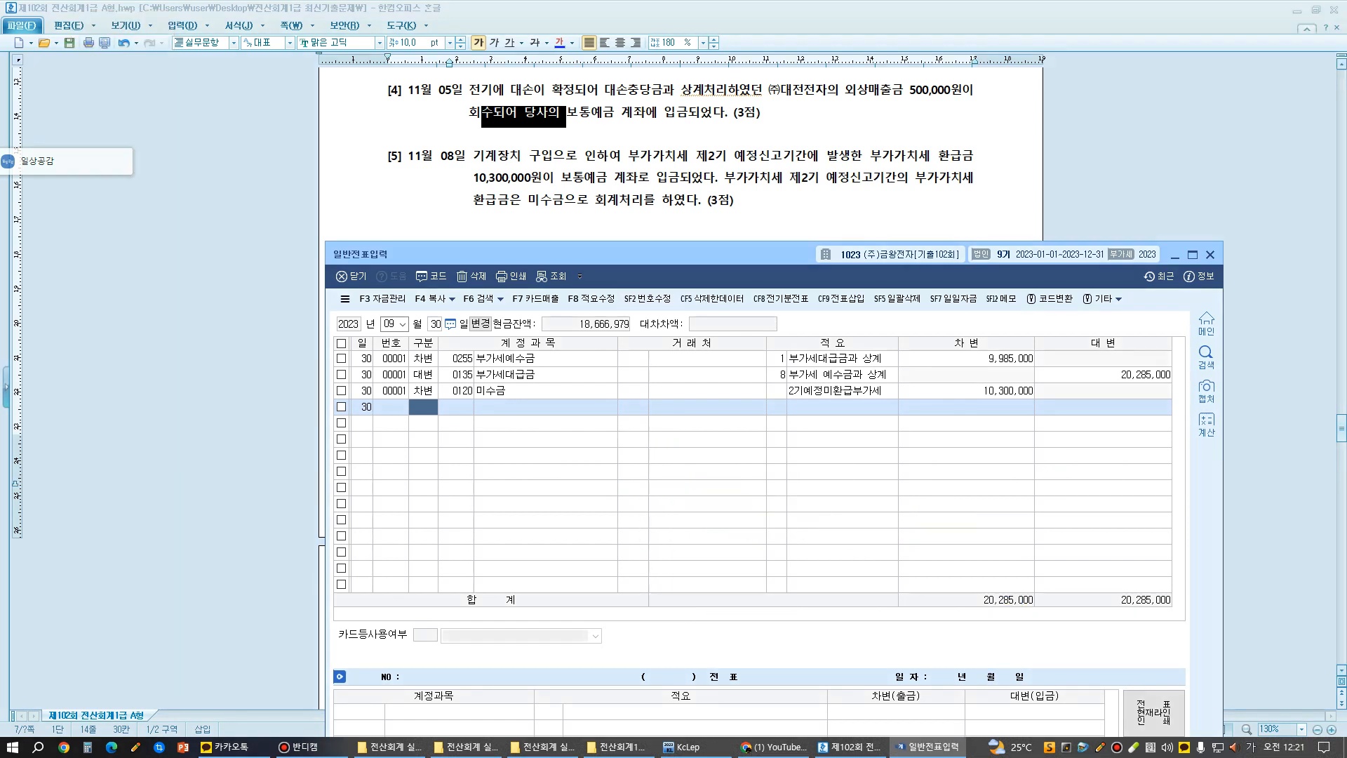
- Leave the annotation mode and set the voucher date to month 11, day 8
left_click(391, 323)
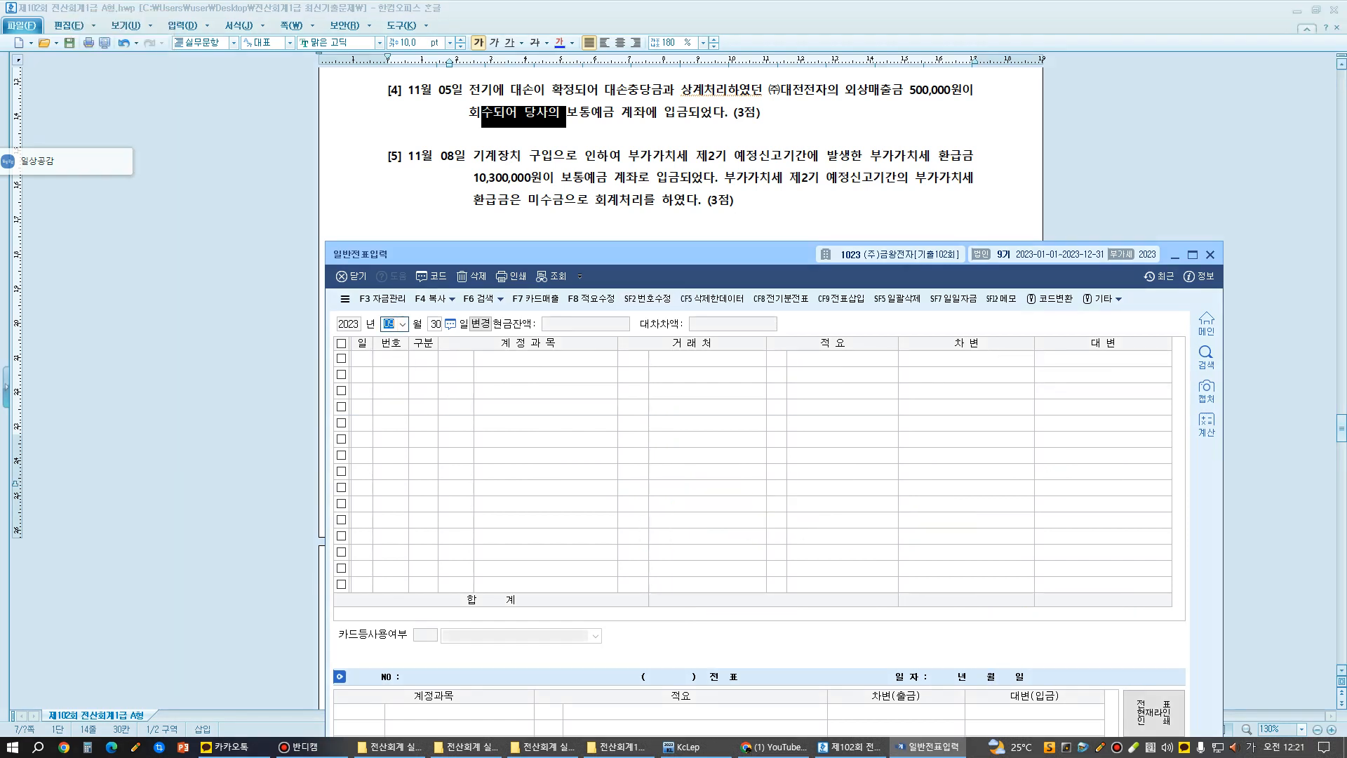
type("11")
key("Return")
type("08")
key("Return")
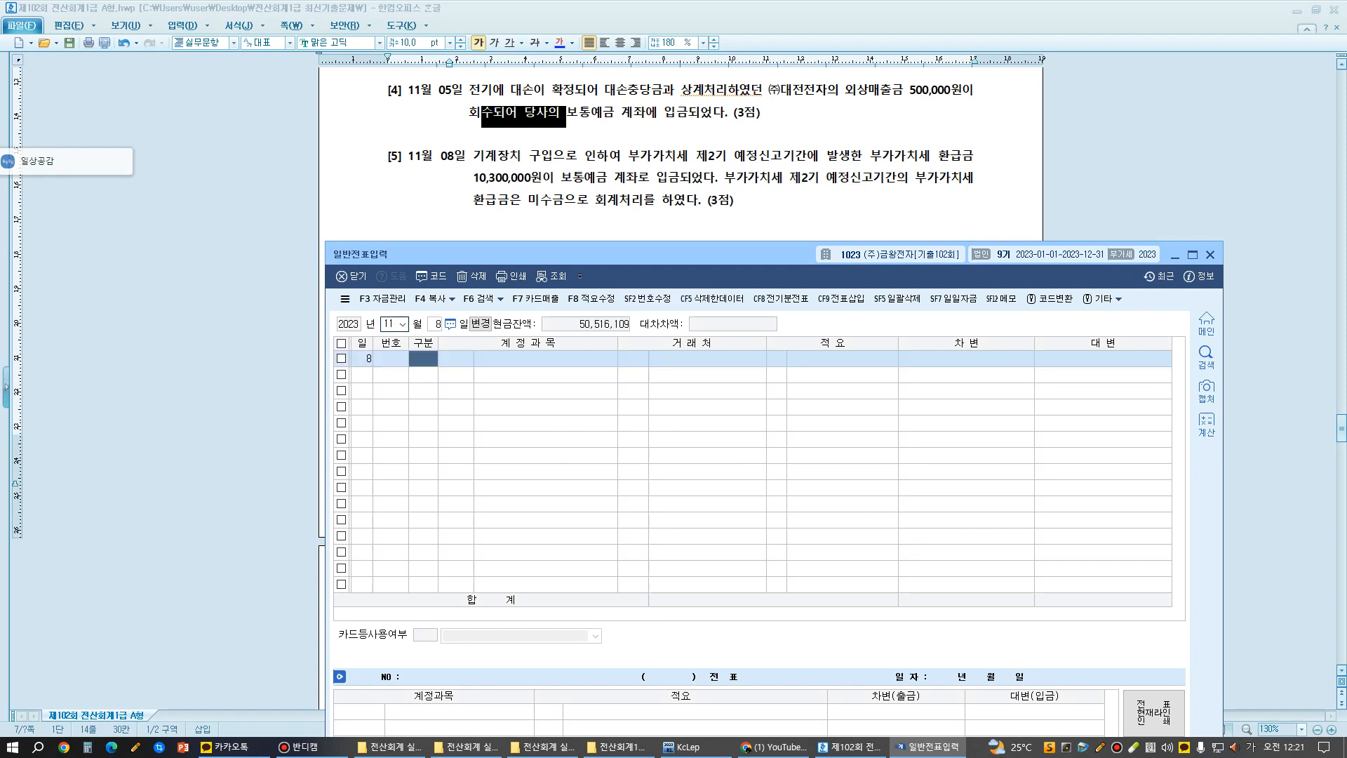
- Add a credit (대변) line of 10,300,000 for account 0120 미수금, leaving partner and description blank
type("4")
key("Return")
type("120")
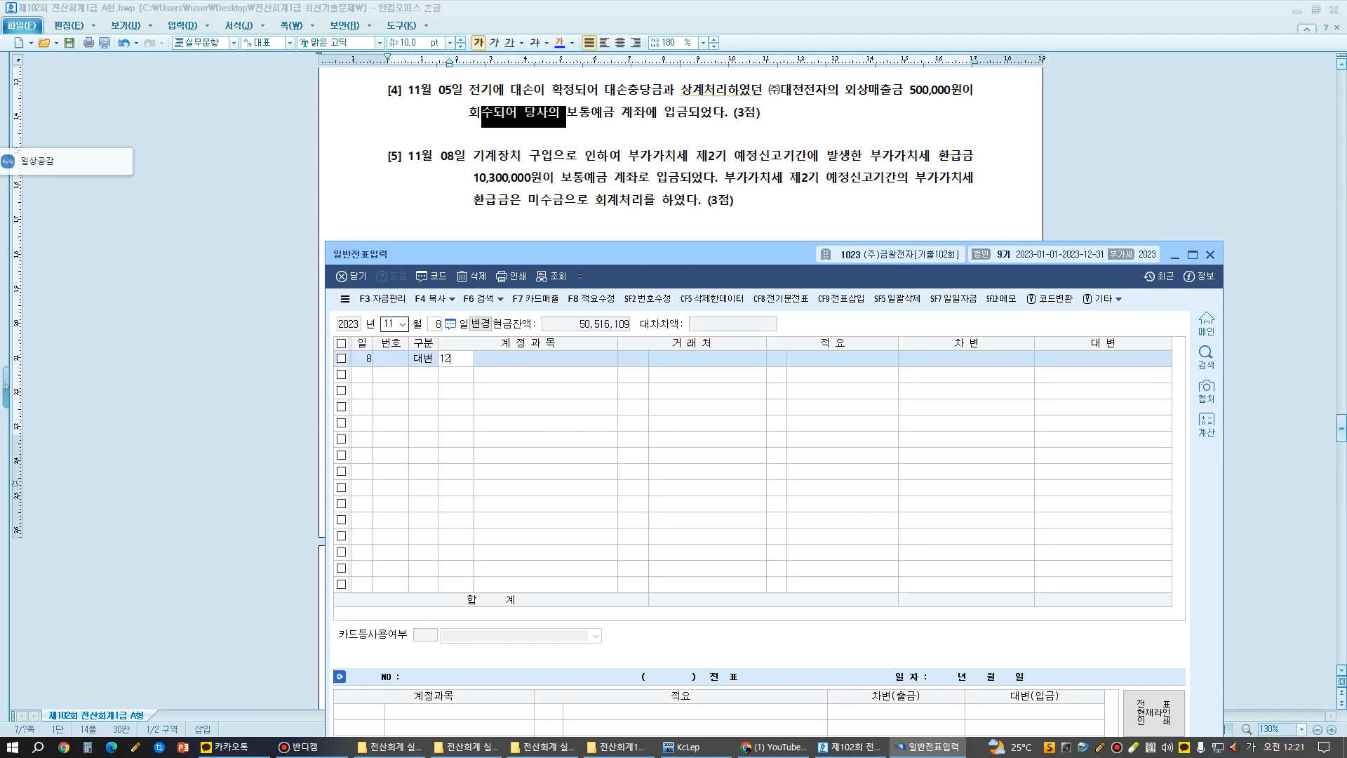
key("Return")
key("Return")
key("Return")
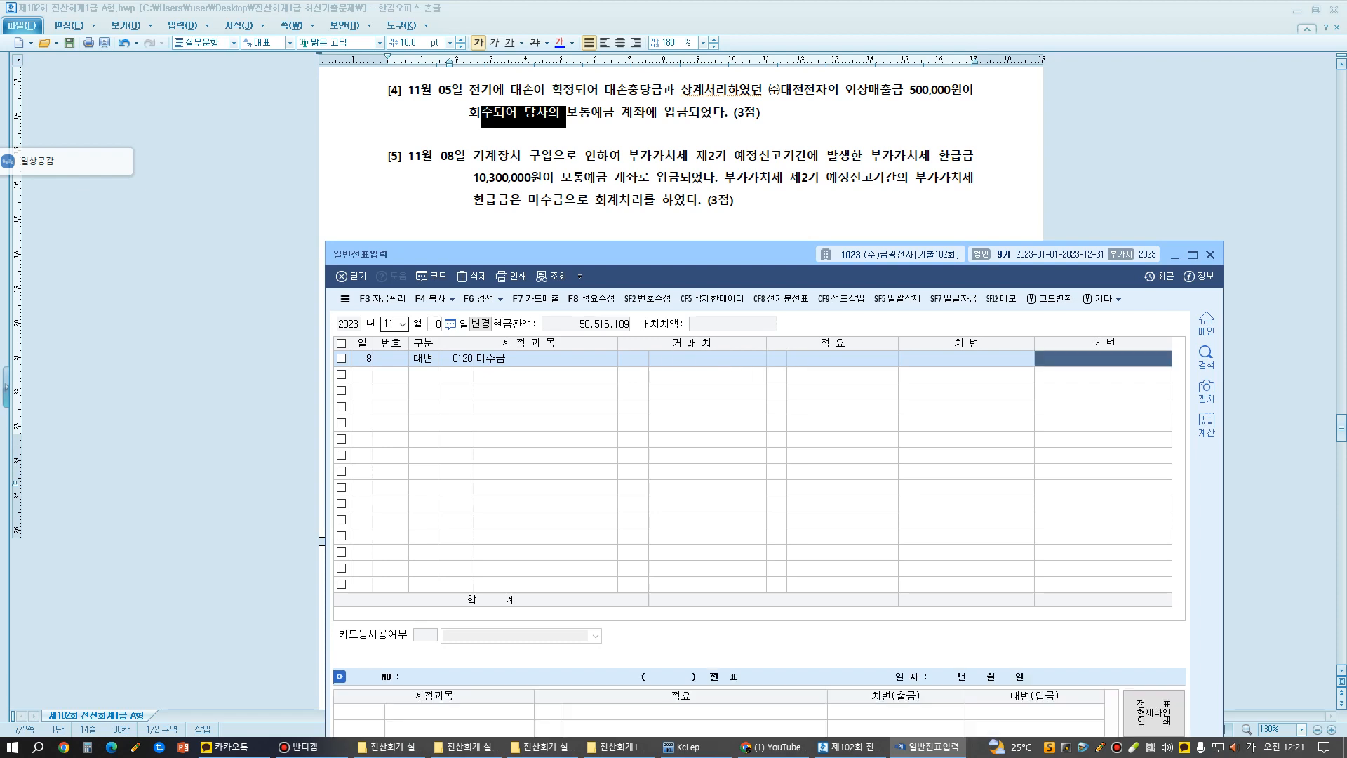
type("108")
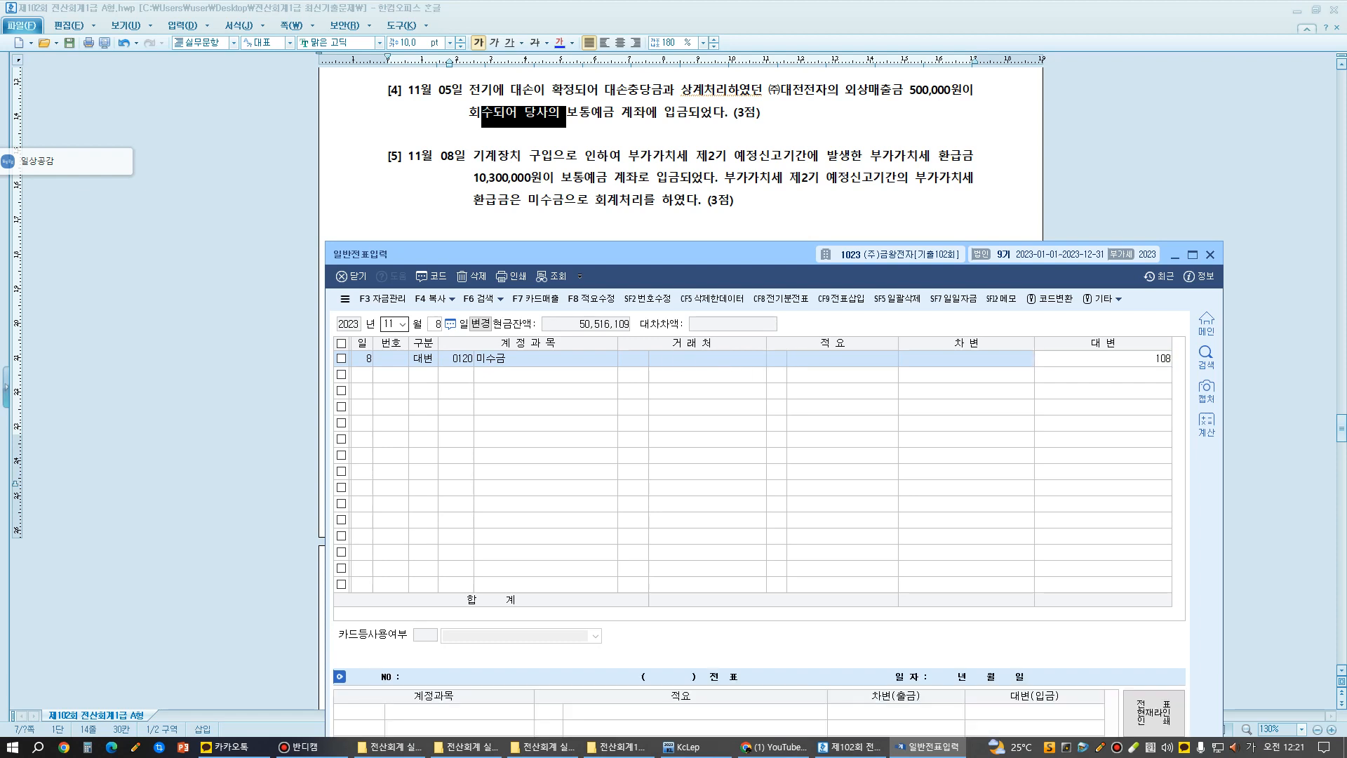
key("BackSpace")
type("3000000")
key("Return")
- Add a balancing debit (차변) line of 10,300,000 for account 0103 보통예금, leaving partner and description blank
type("3 보통")
key("Return")
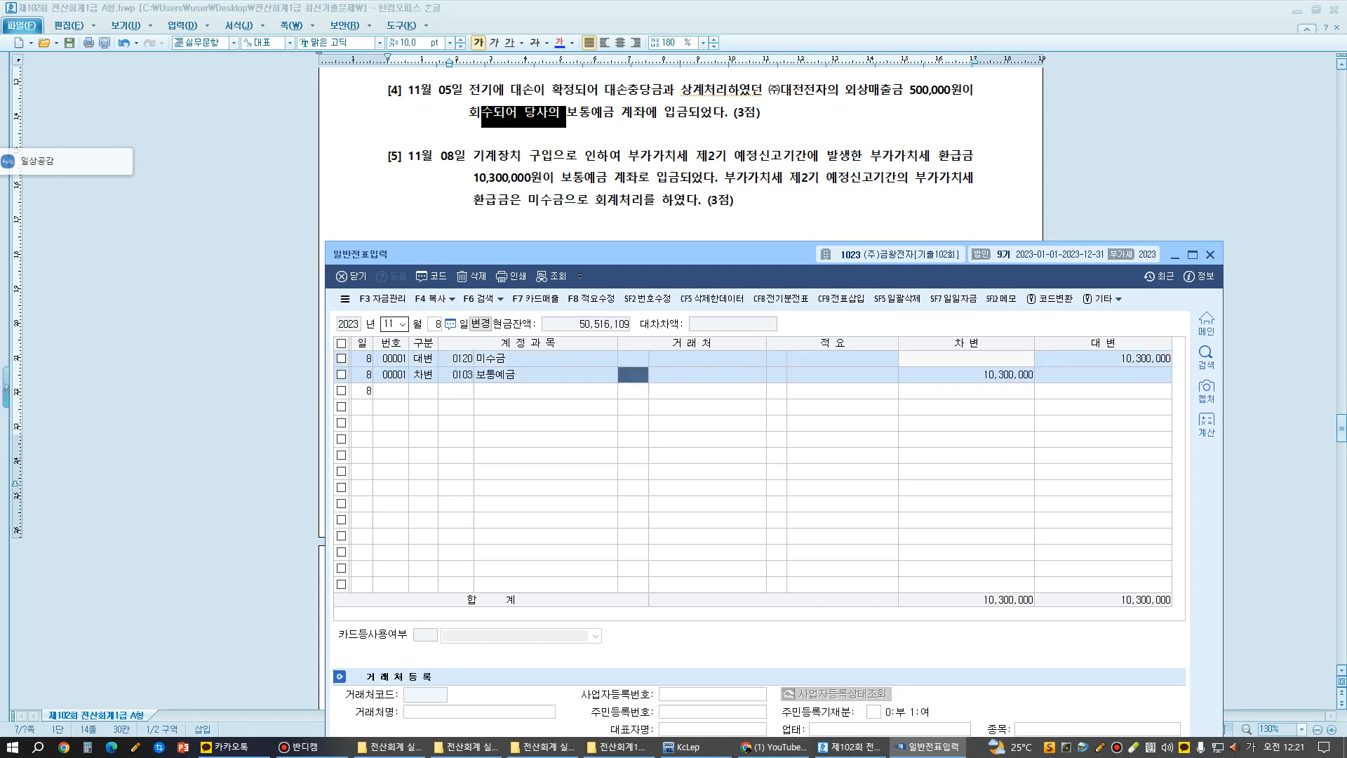
key("Return")
key("Return")
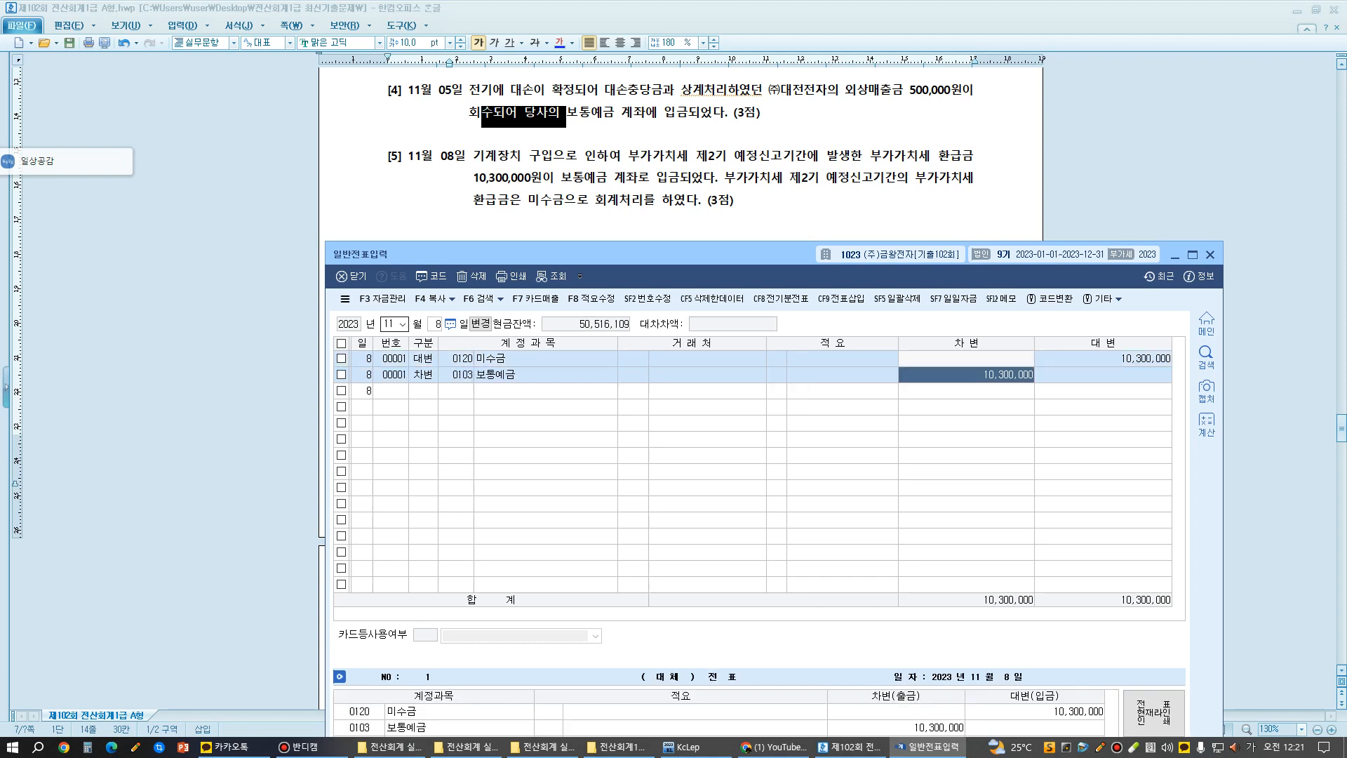
key("Return")
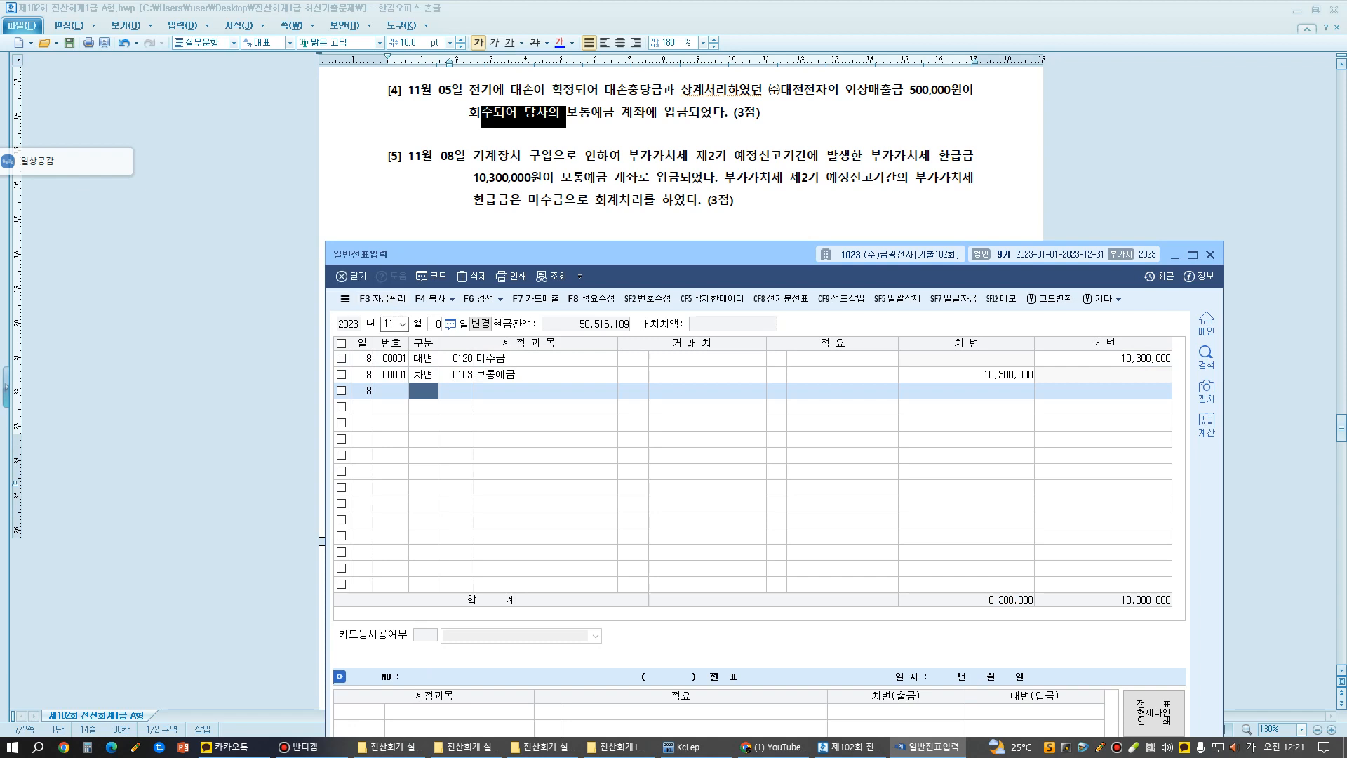
- Select the partner code cell of the 미수금 line and switch to the exam document to reread question [5]
left_click(632, 358)
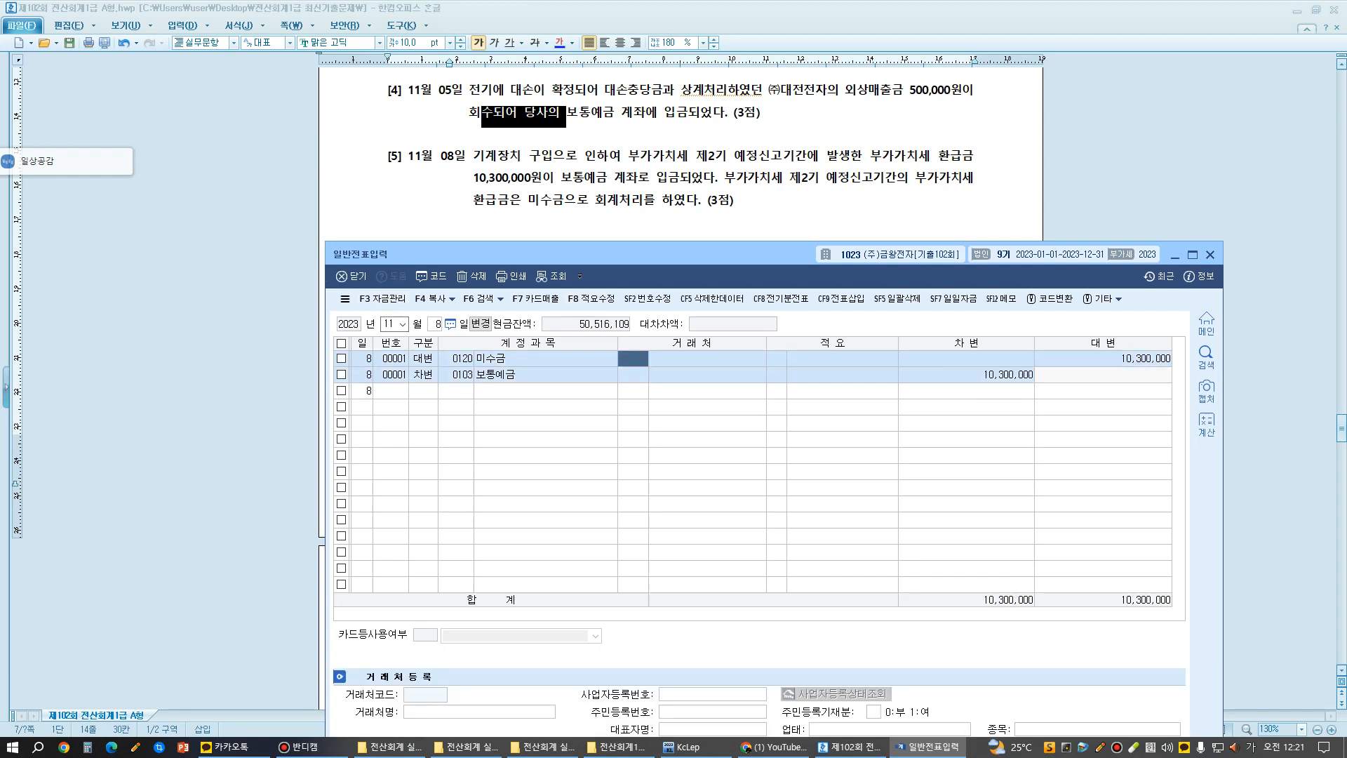
left_click(765, 204)
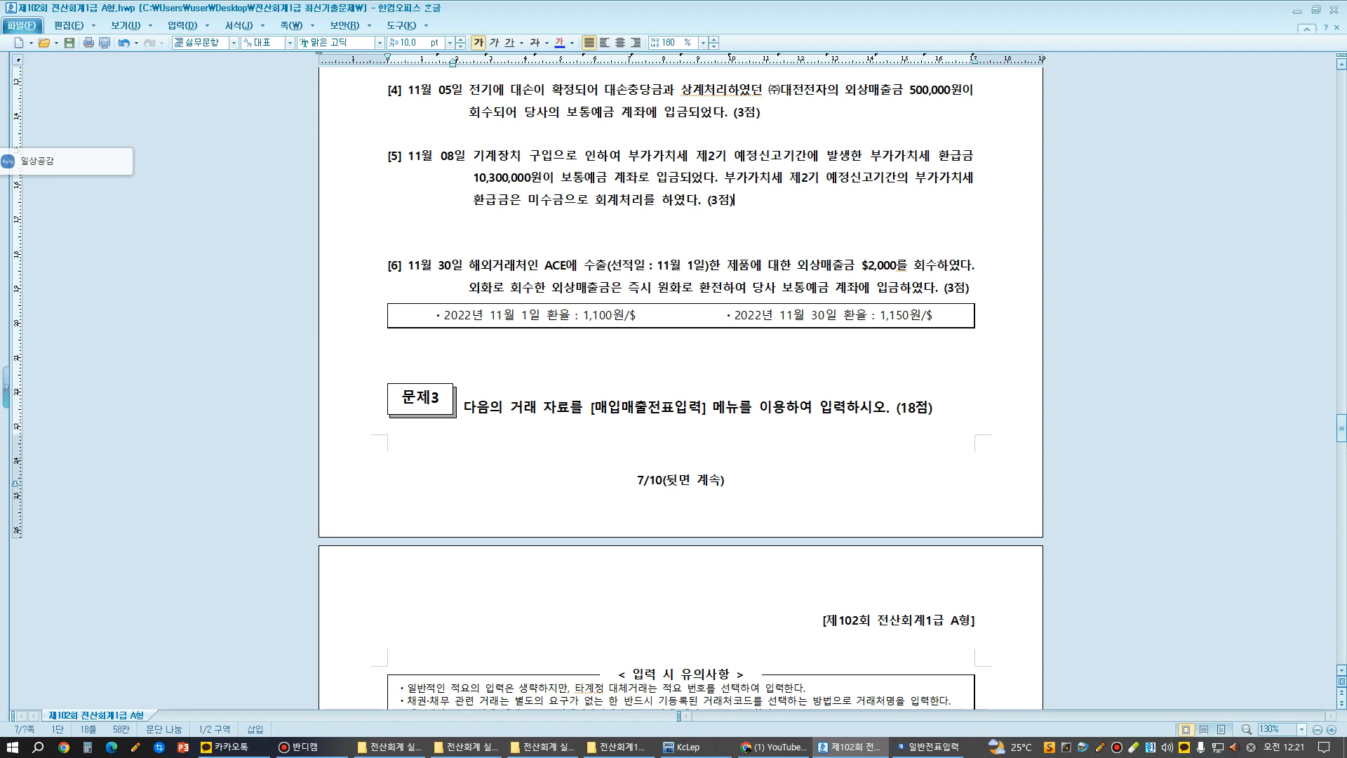
- Bring question [6] into view and annotate it with the text "외화채권채무 회수, 상환" beneath the exchange-rate box
scroll(681, 386, "down", 3)
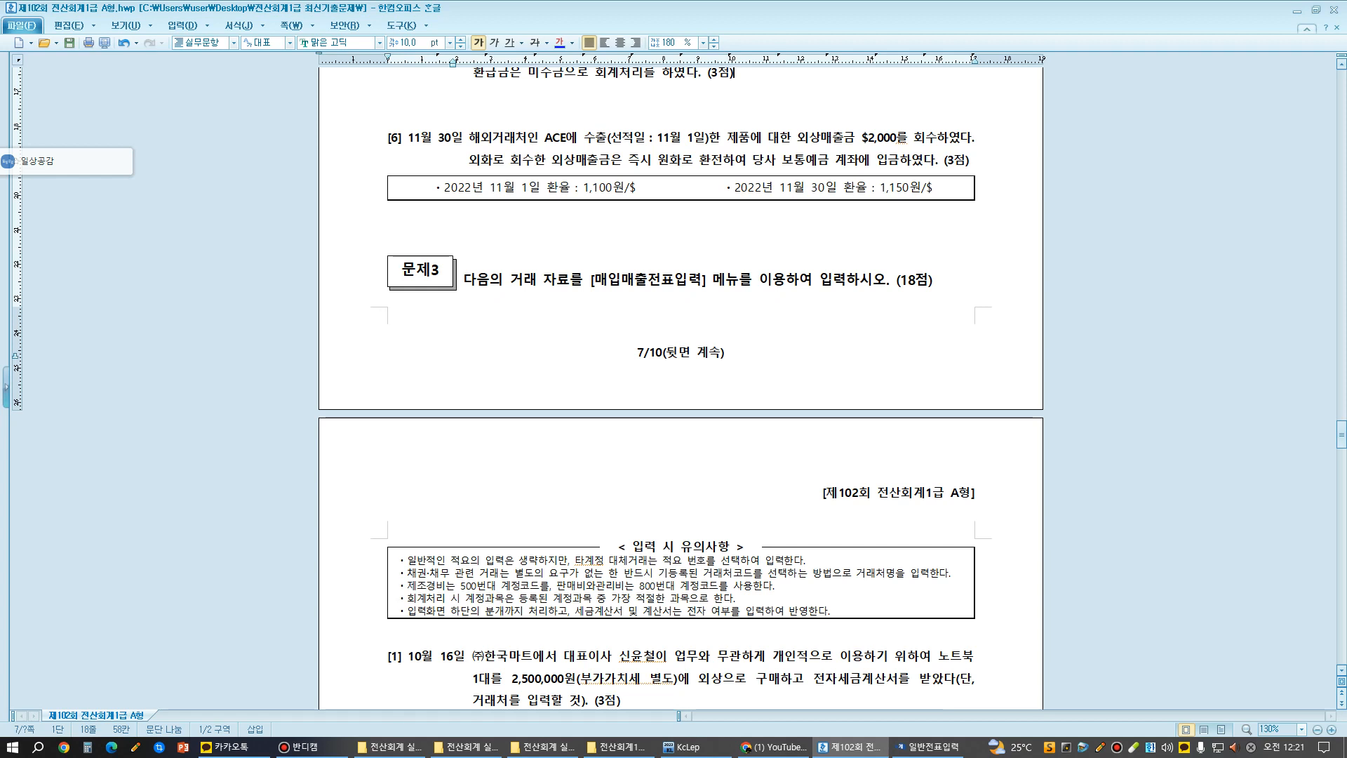
key("ctrl+1")
left_click(117, 20)
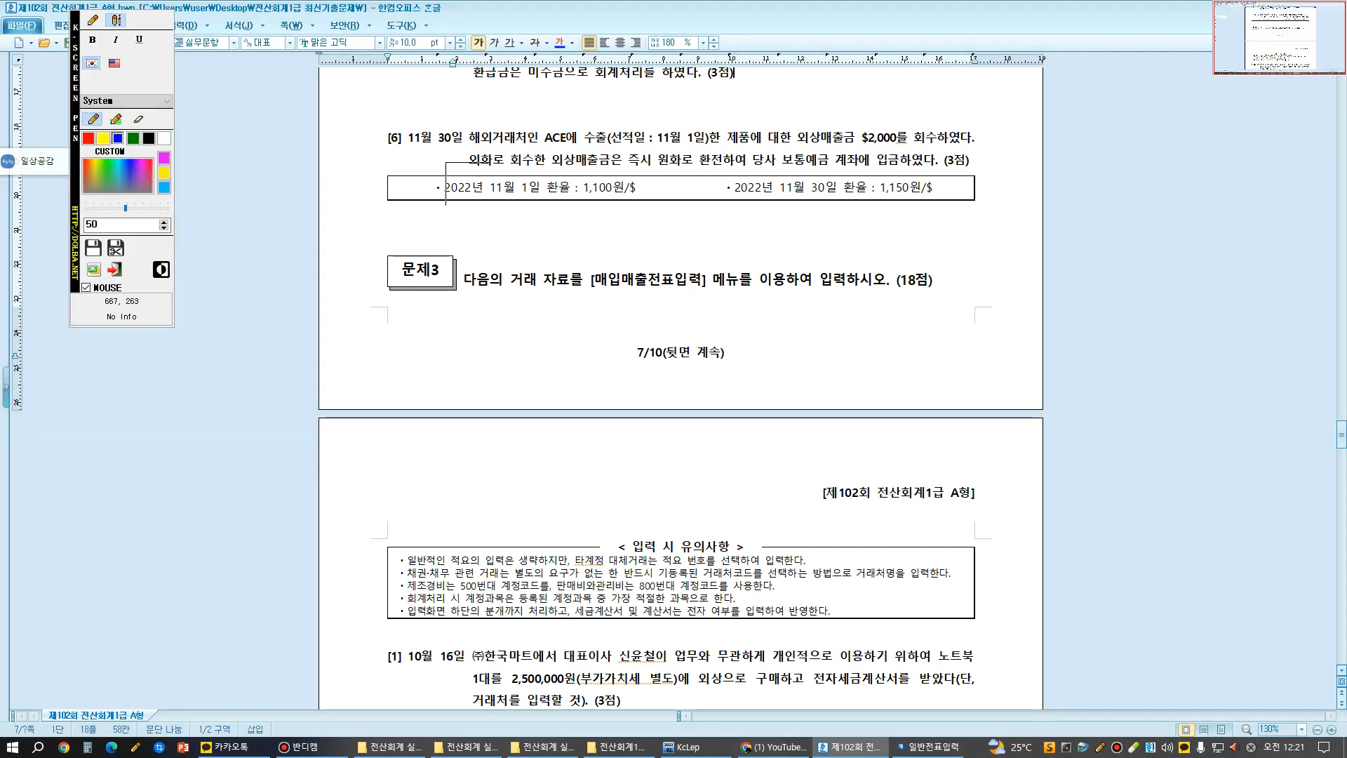
left_click(554, 224)
type("o")
key("BackSpace")
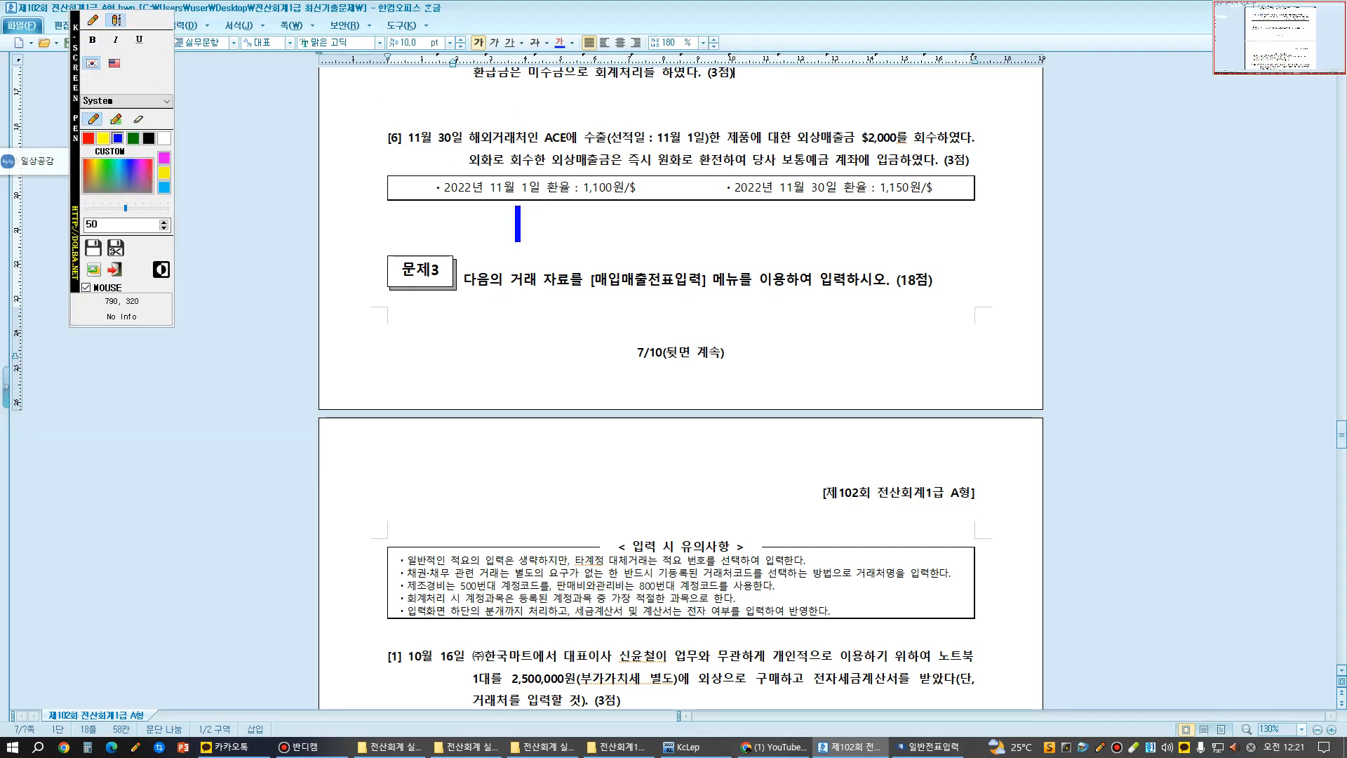
type("외화채권채무 ")
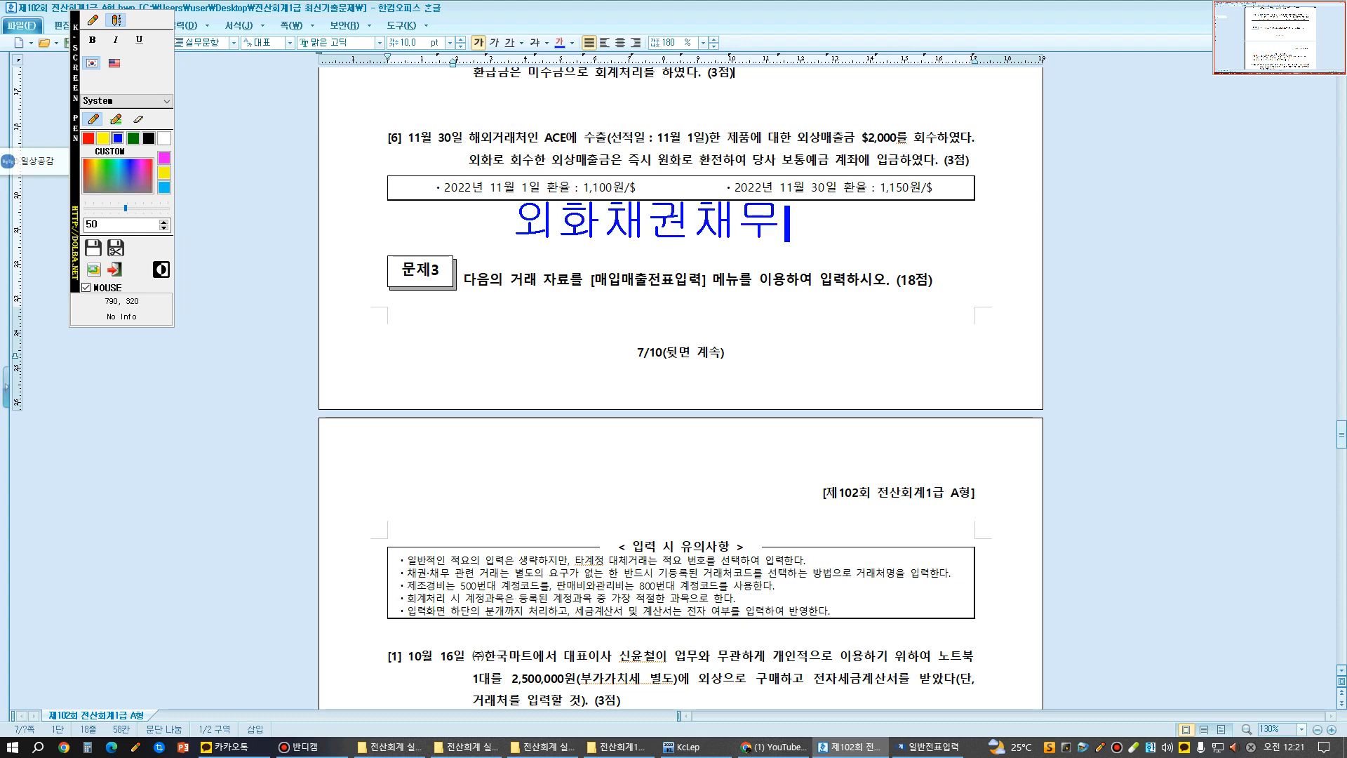
type("회수, ")
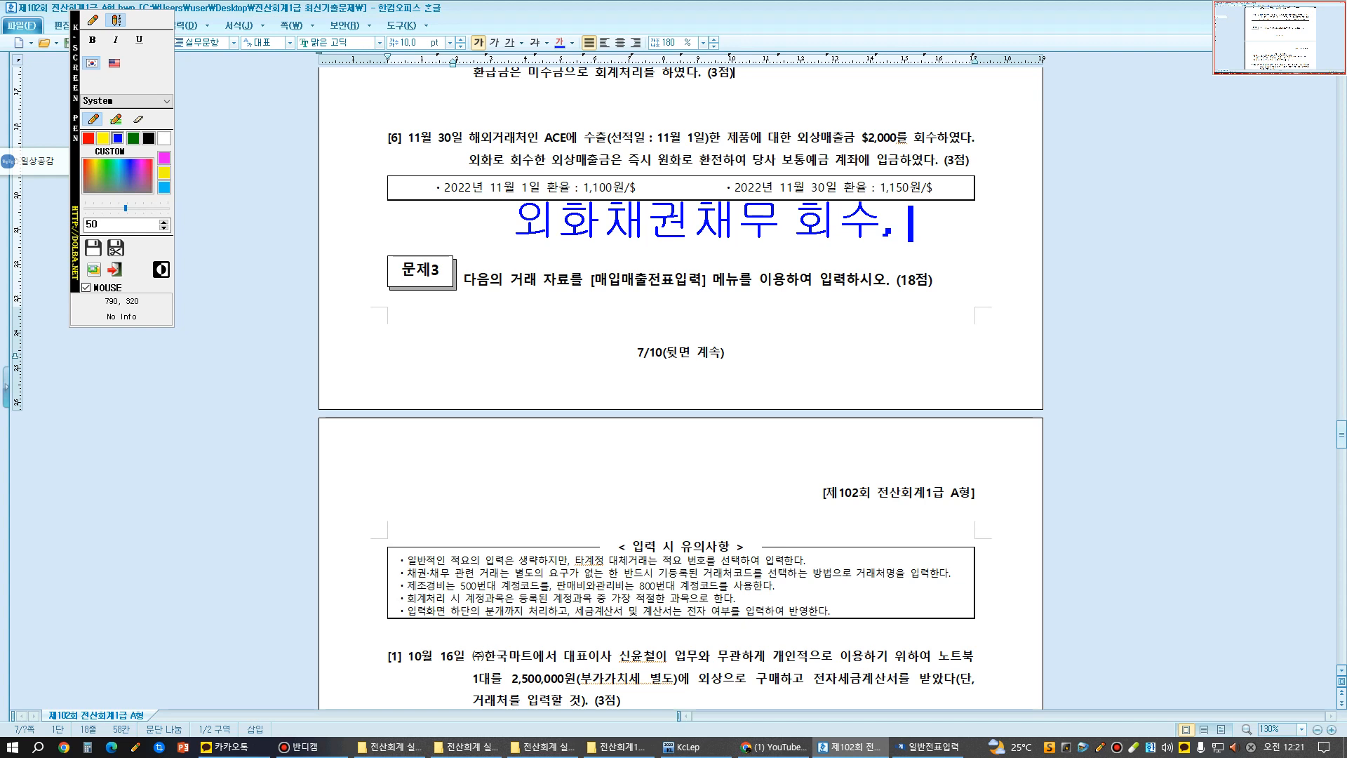
type("상환")
key("Return")
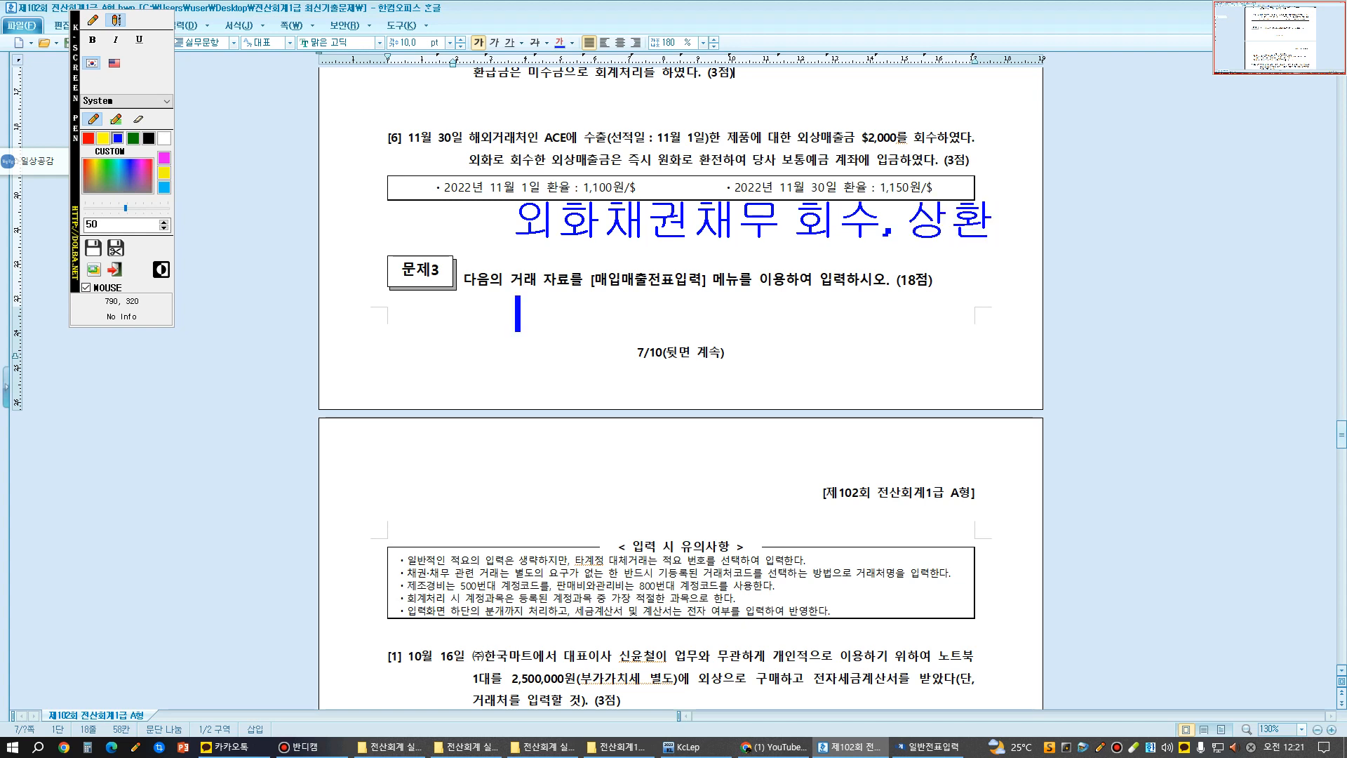
- Annotate below with "기중: 외환차손 /" and, on the next line, "/ 외환차익", and leave the annotation mode
type("기중: 이")
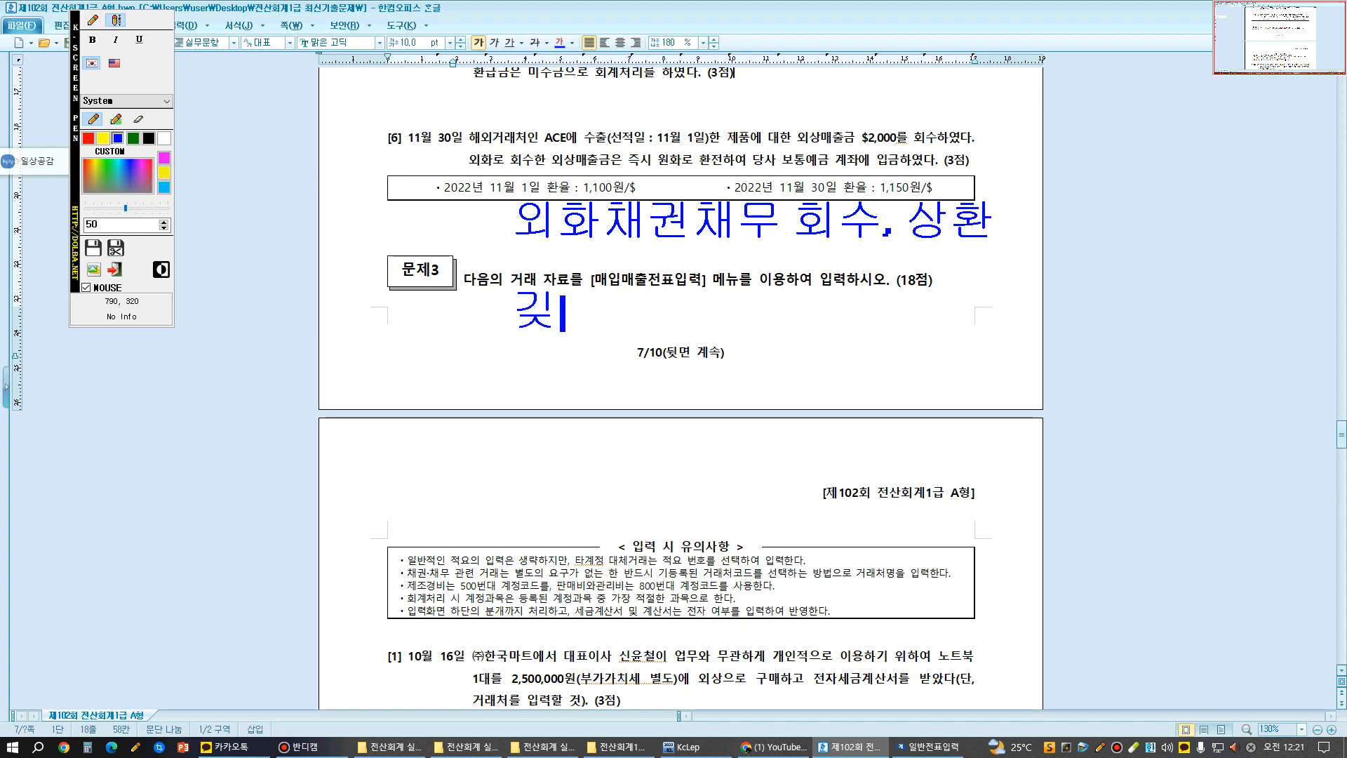
type("외환차손")
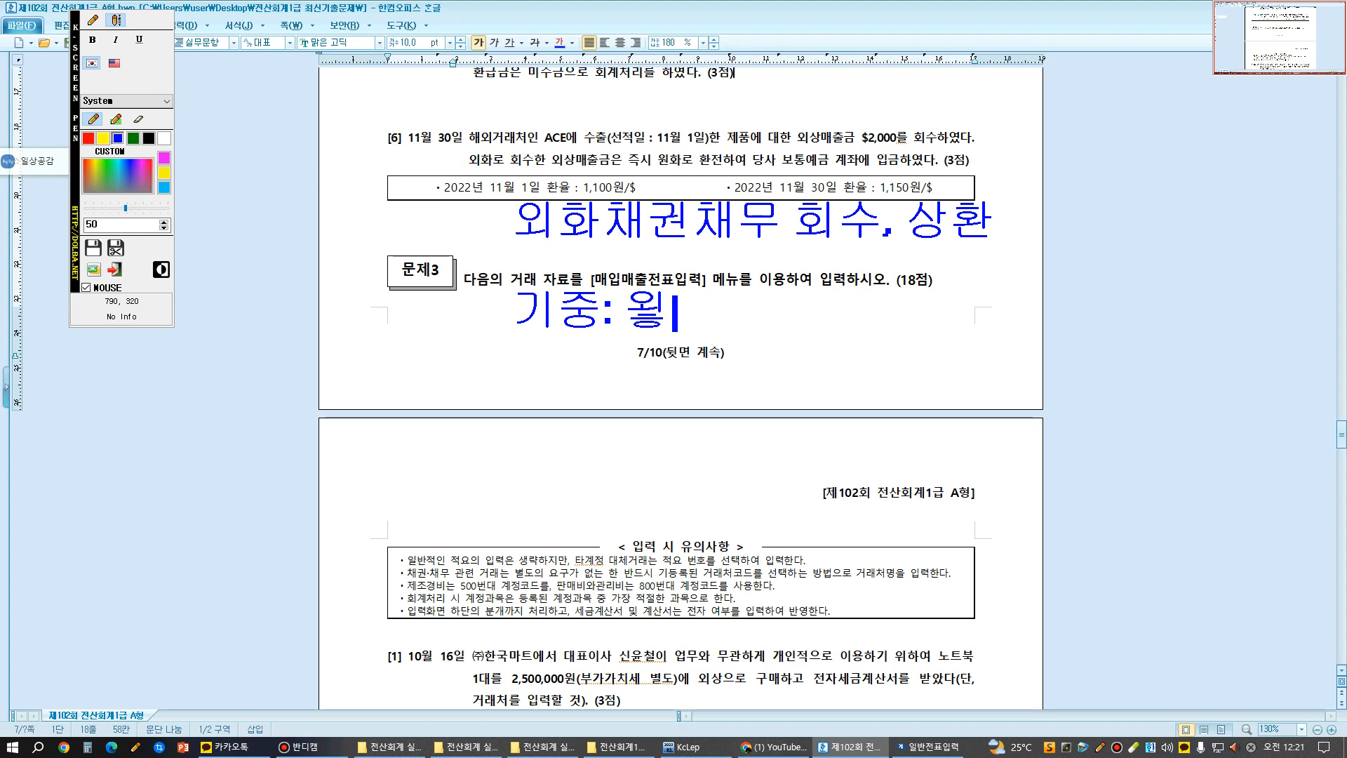
type("  /")
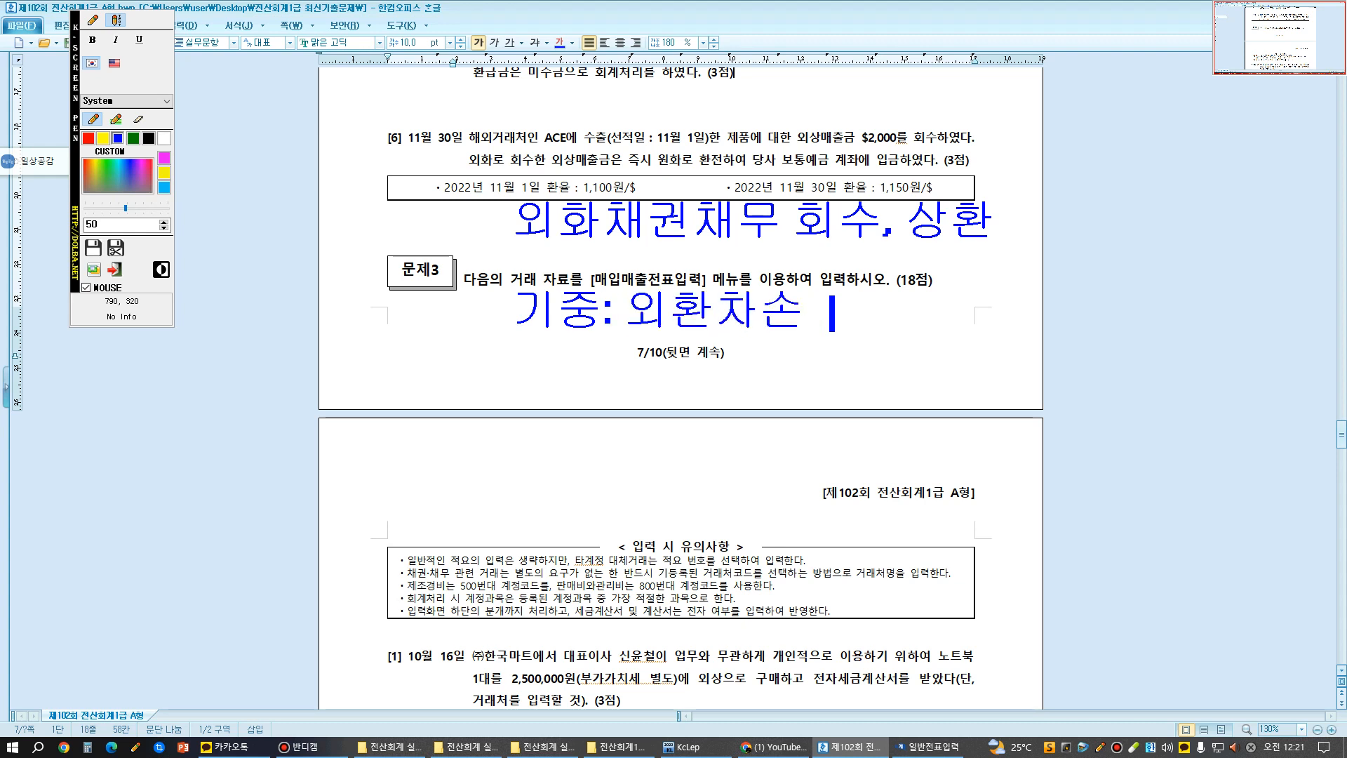
key("Return")
type("/ 외환차익")
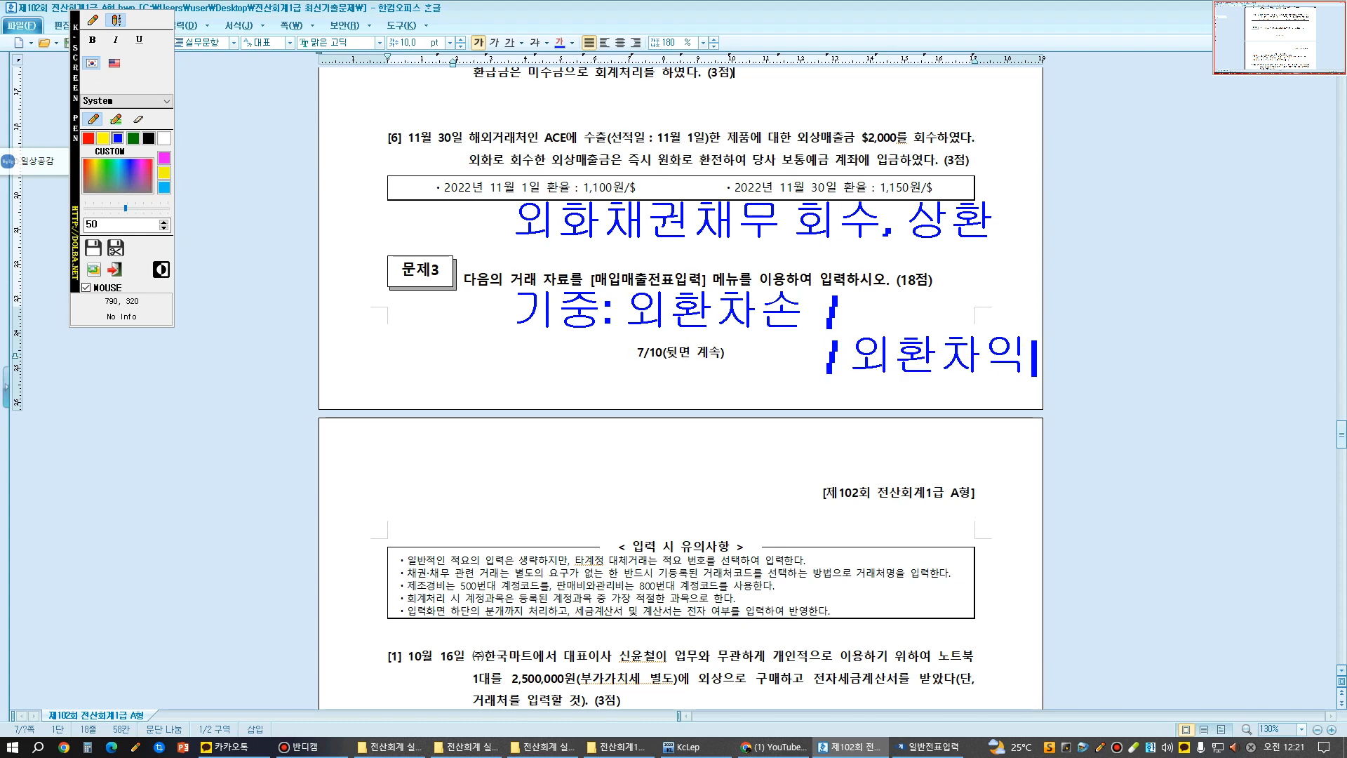
key("Escape")
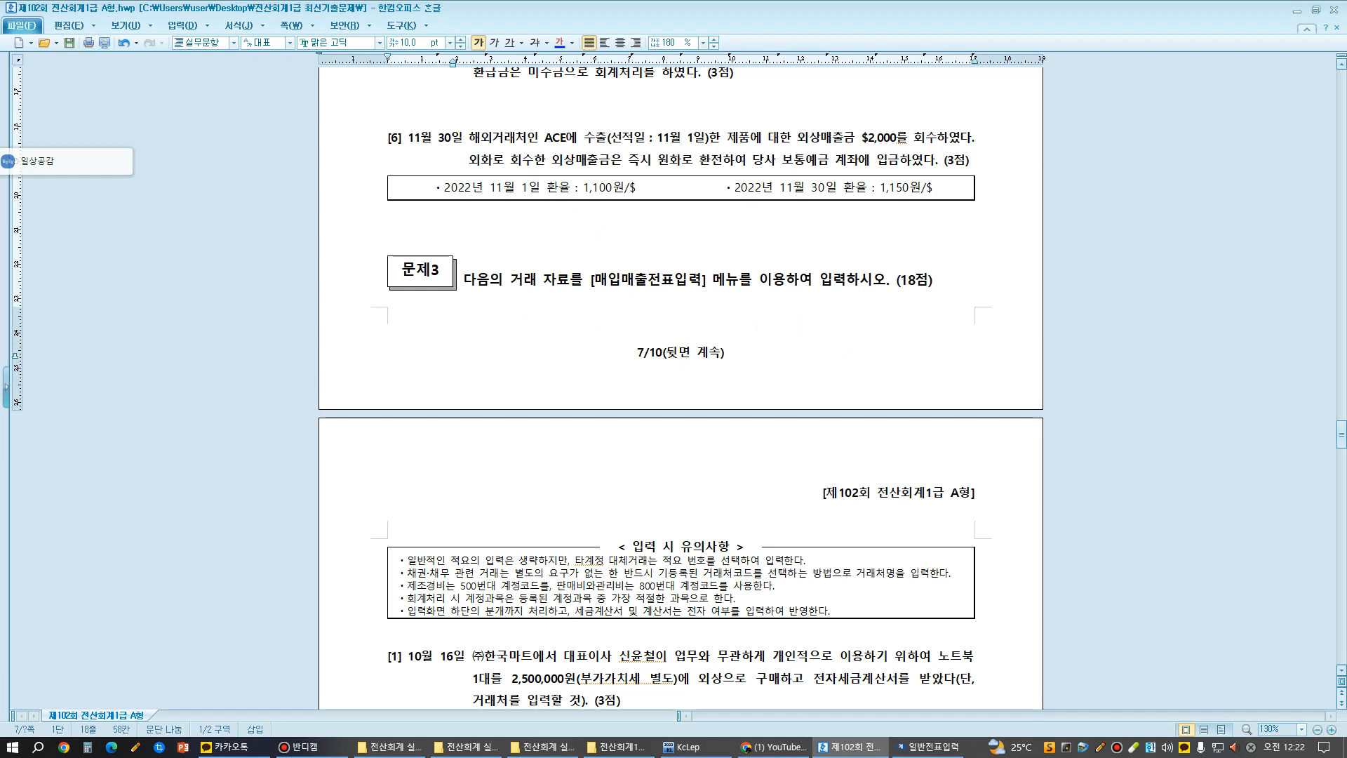
- Return to the general voucher entry (일반전표입력) and set the voucher date to day 30 of month 11
left_click(928, 747)
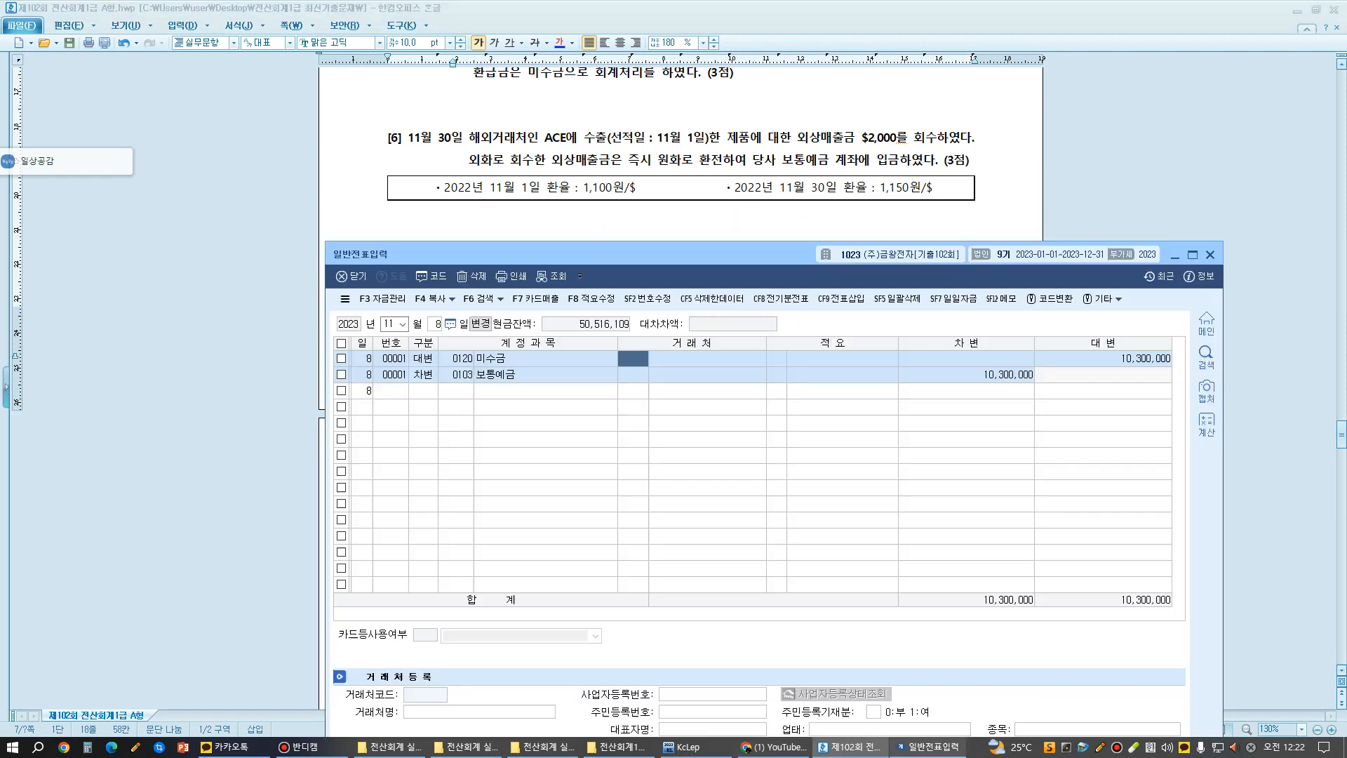
left_click(434, 324)
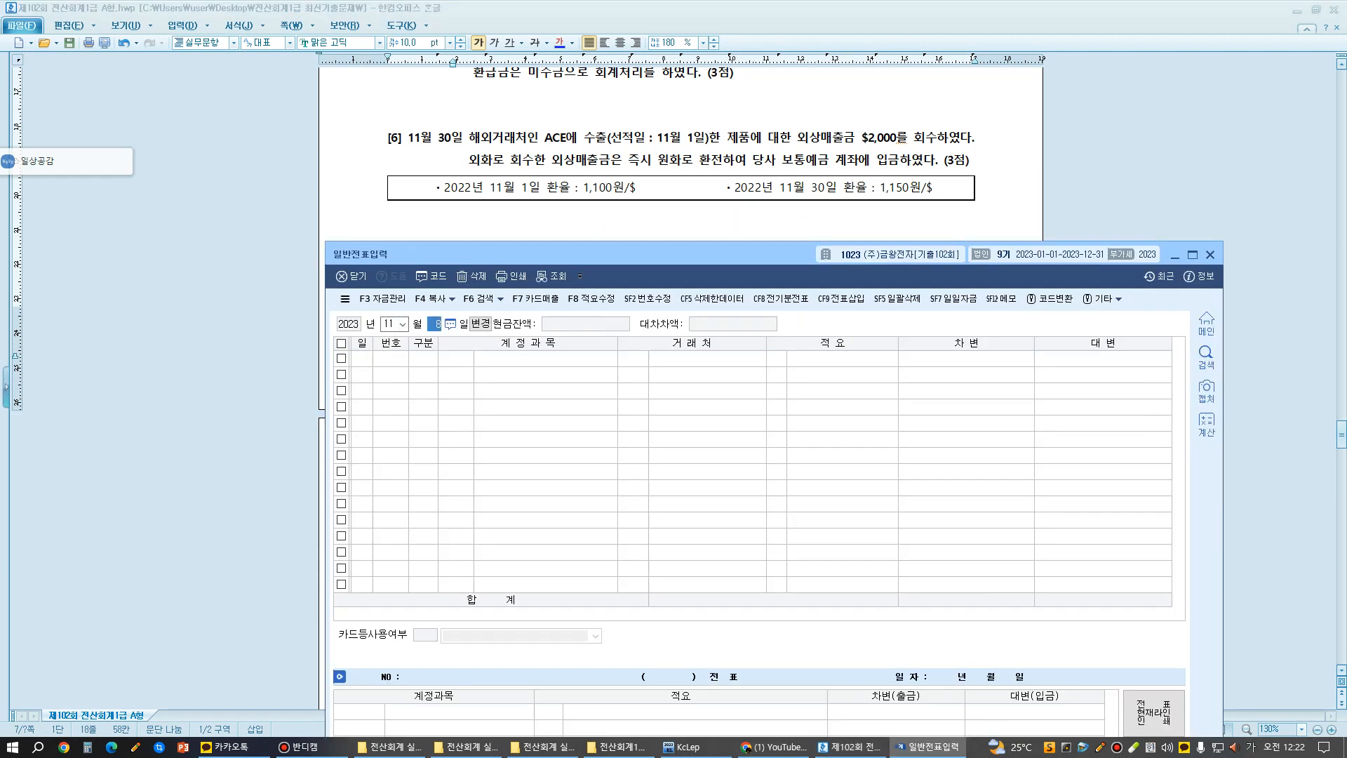
type("30")
key("Return")
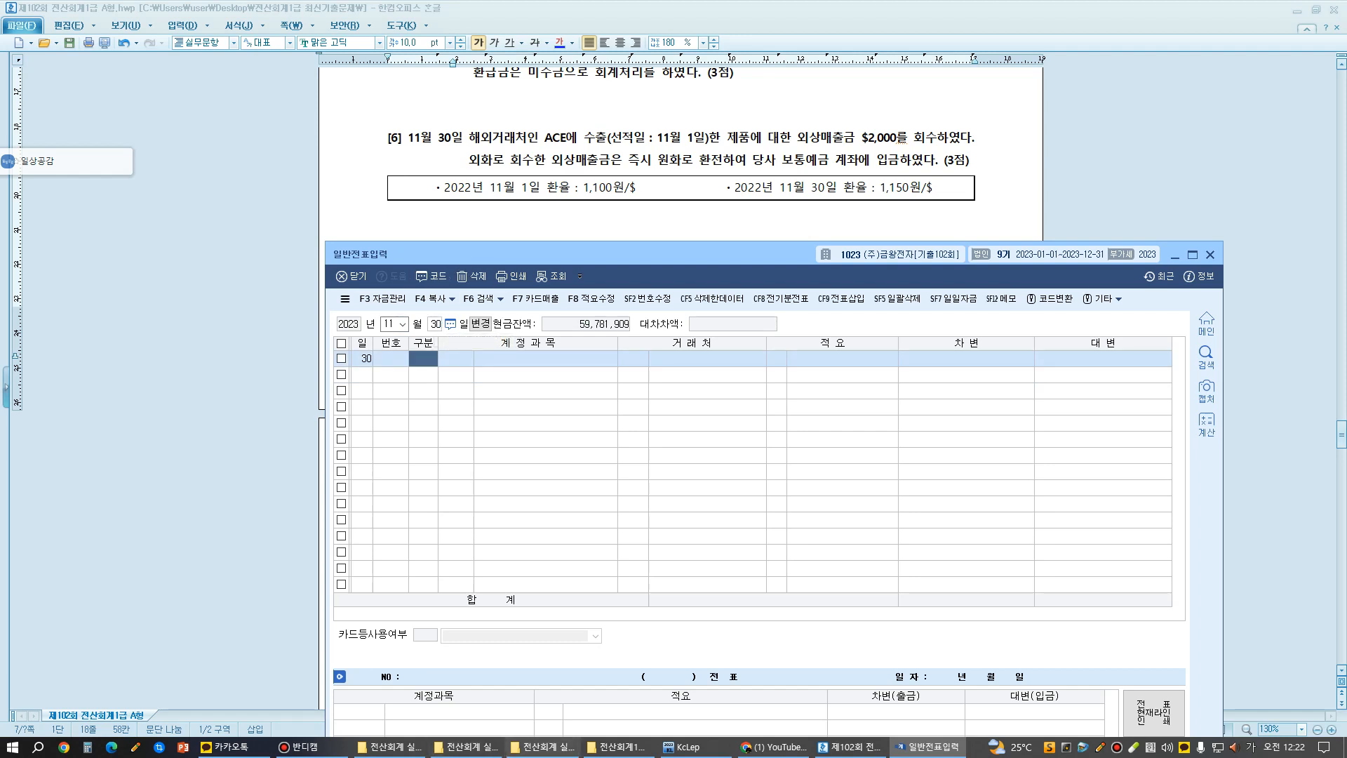
- Open 매입매출전표입력 for month 11, day 1 and inspect the journal entry of the ACE export sale (제품수출)
left_click(684, 746)
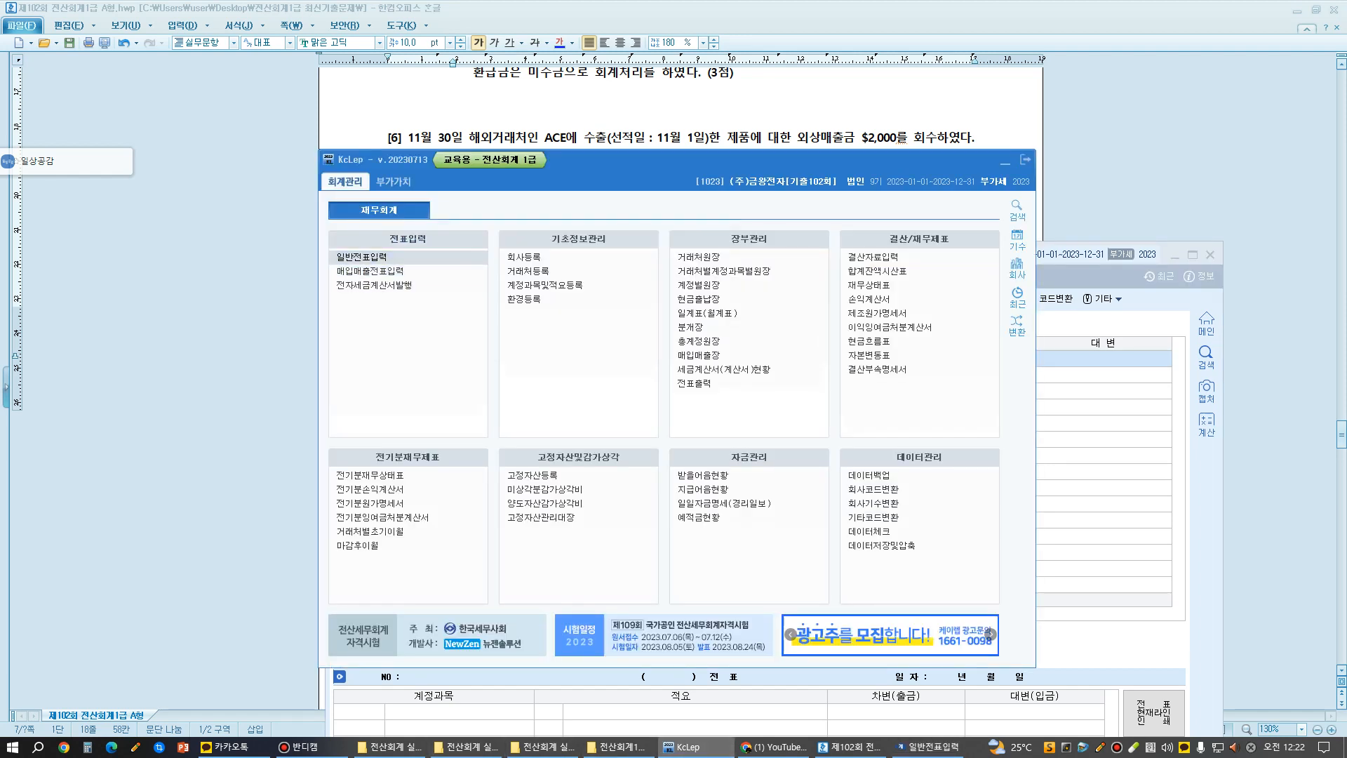
left_click(378, 271)
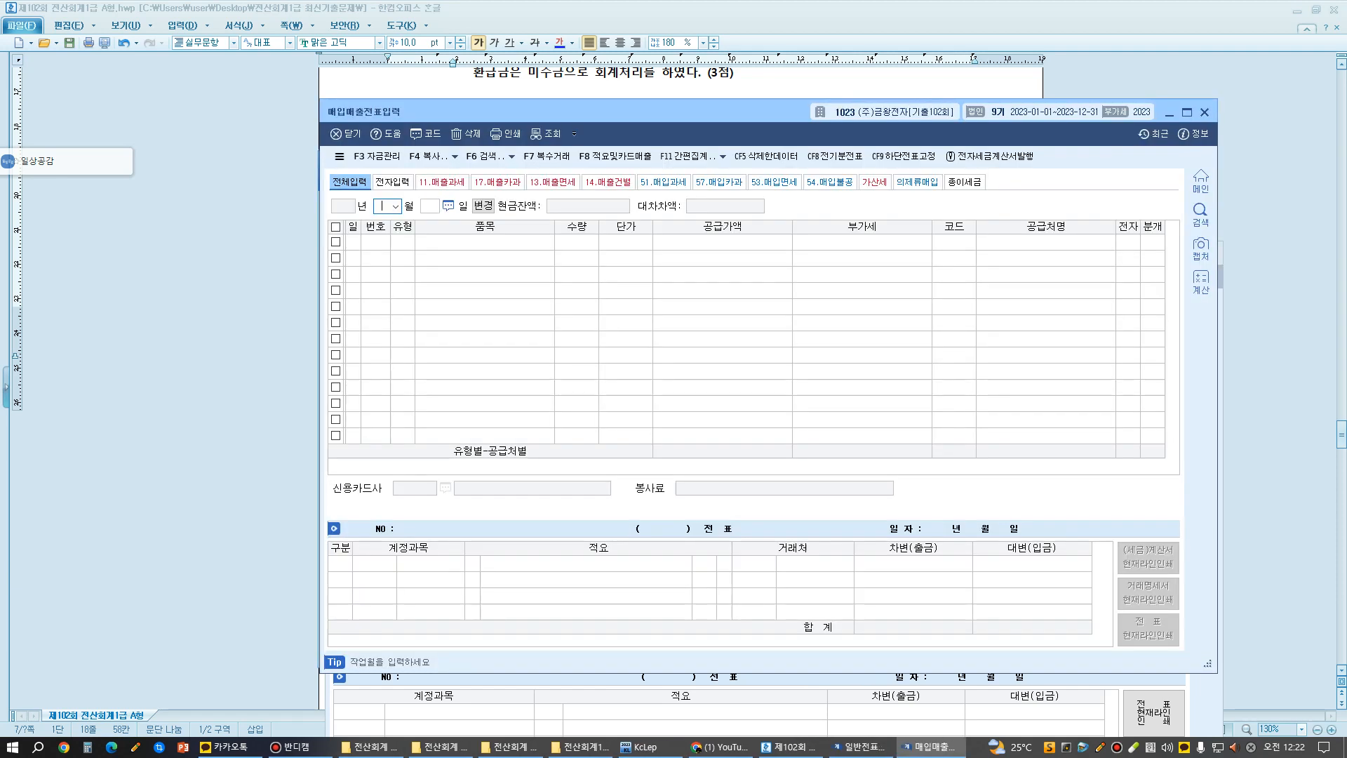
type("1")
key("Return")
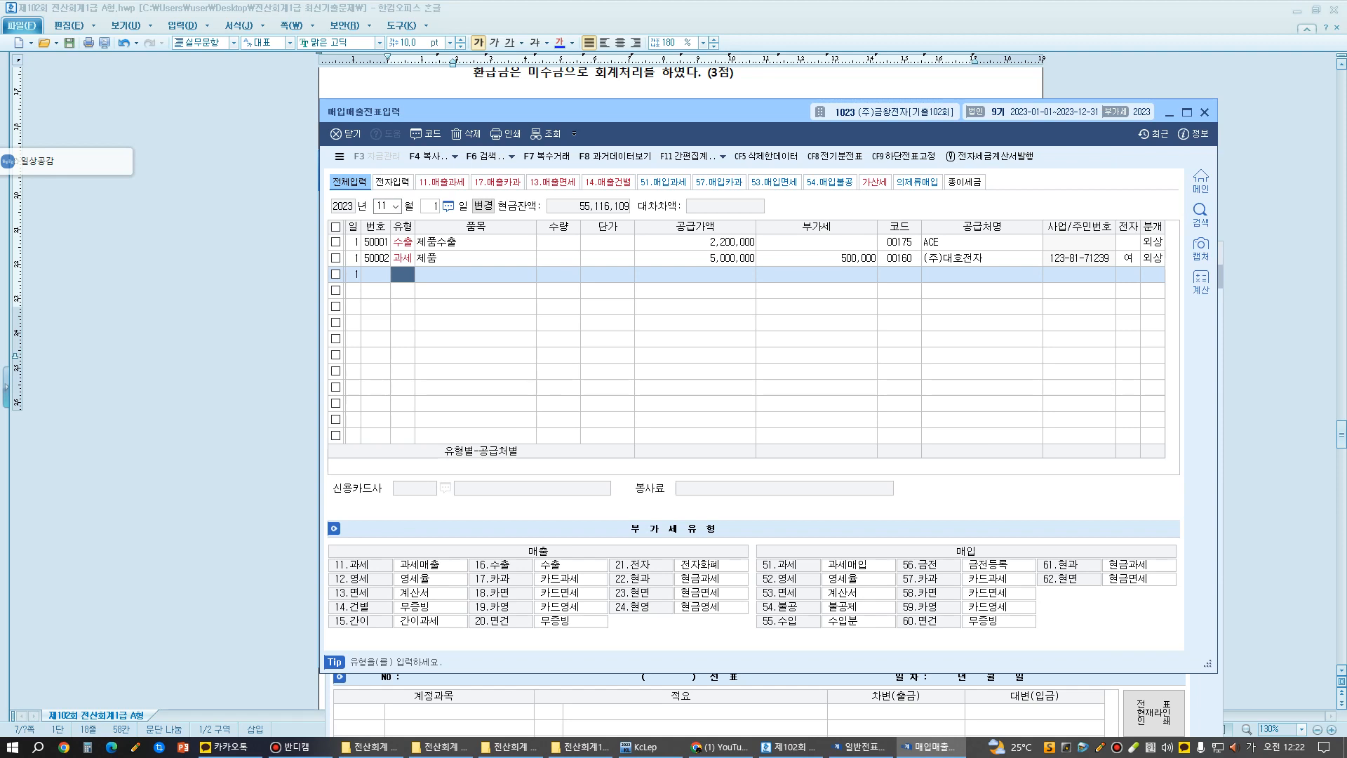
left_click(1153, 242)
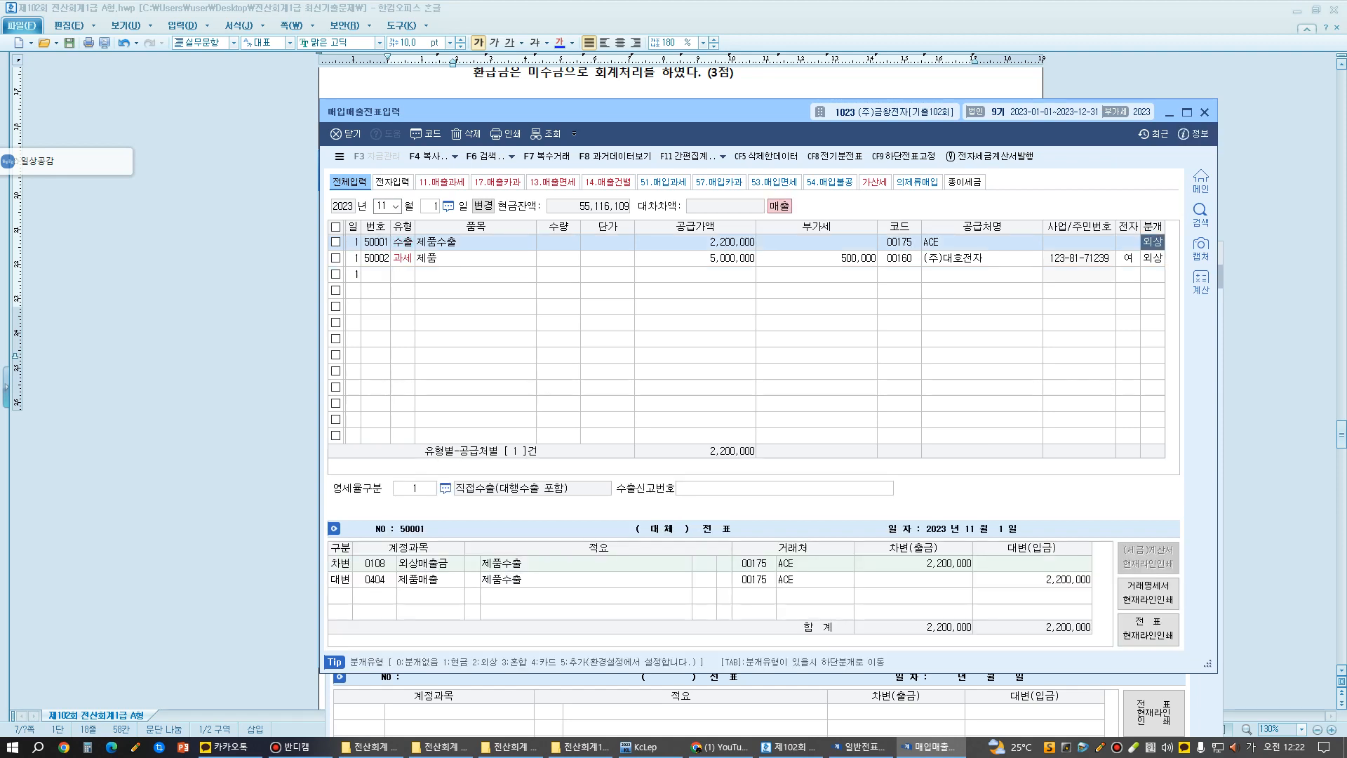
key("Tab")
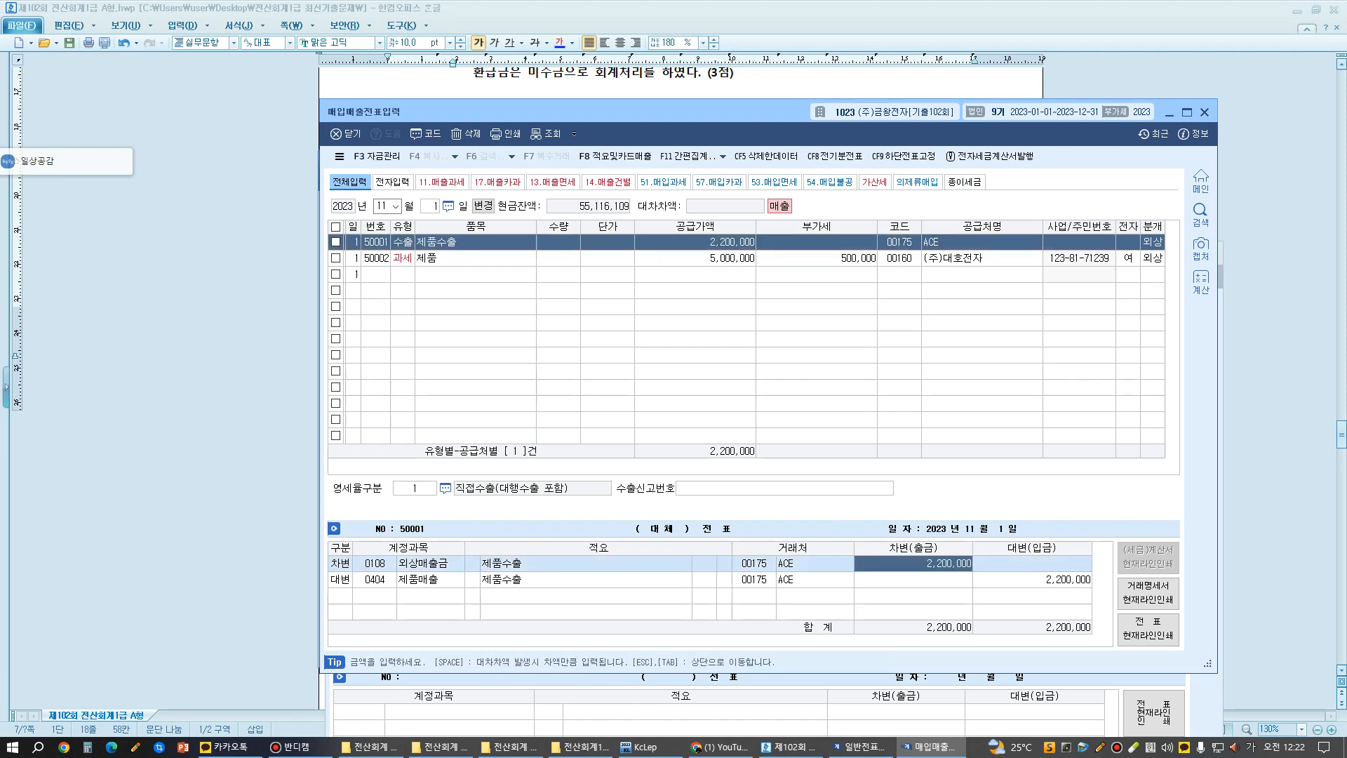
- Move the 매입매출전표입력 and KcLep main windows down to uncover question [6], and return to the general voucher entry
left_click_drag(672, 106, 667, 363)
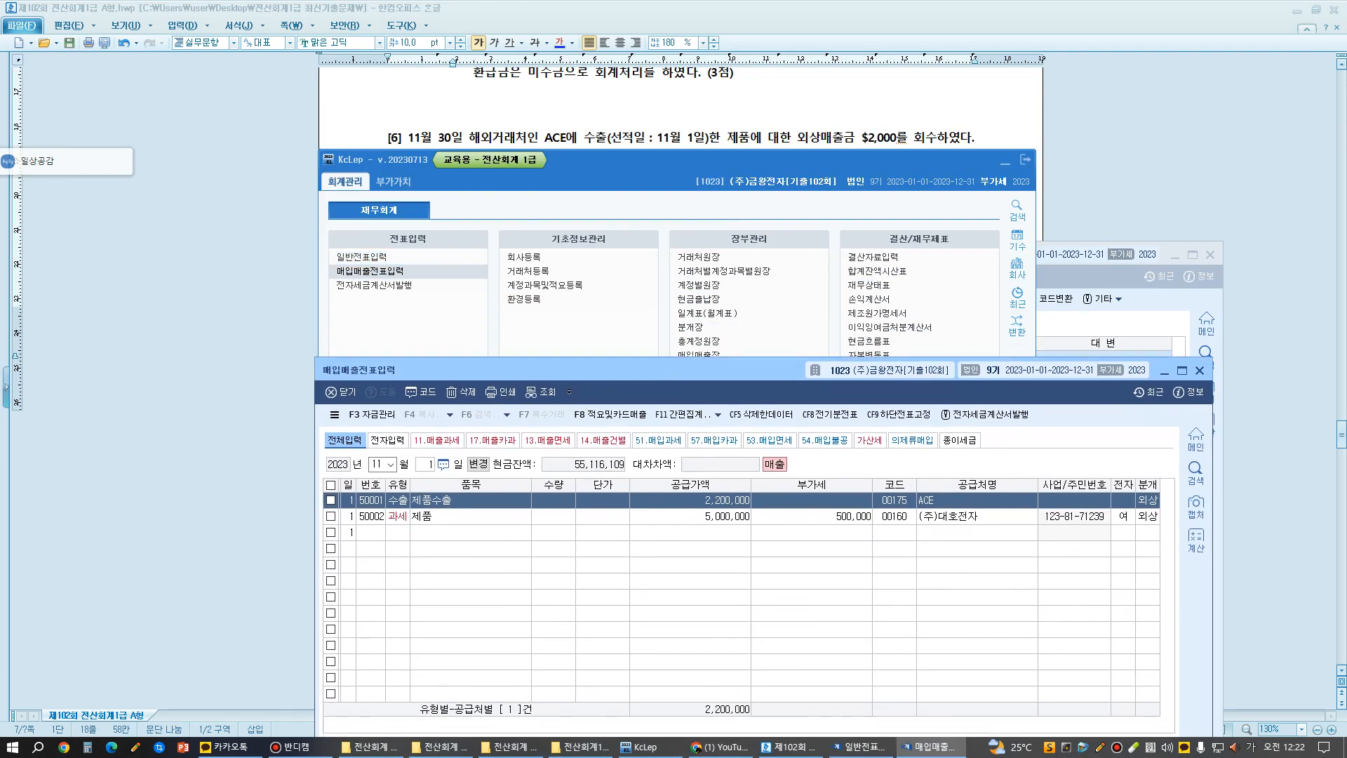
left_click_drag(639, 161, 634, 295)
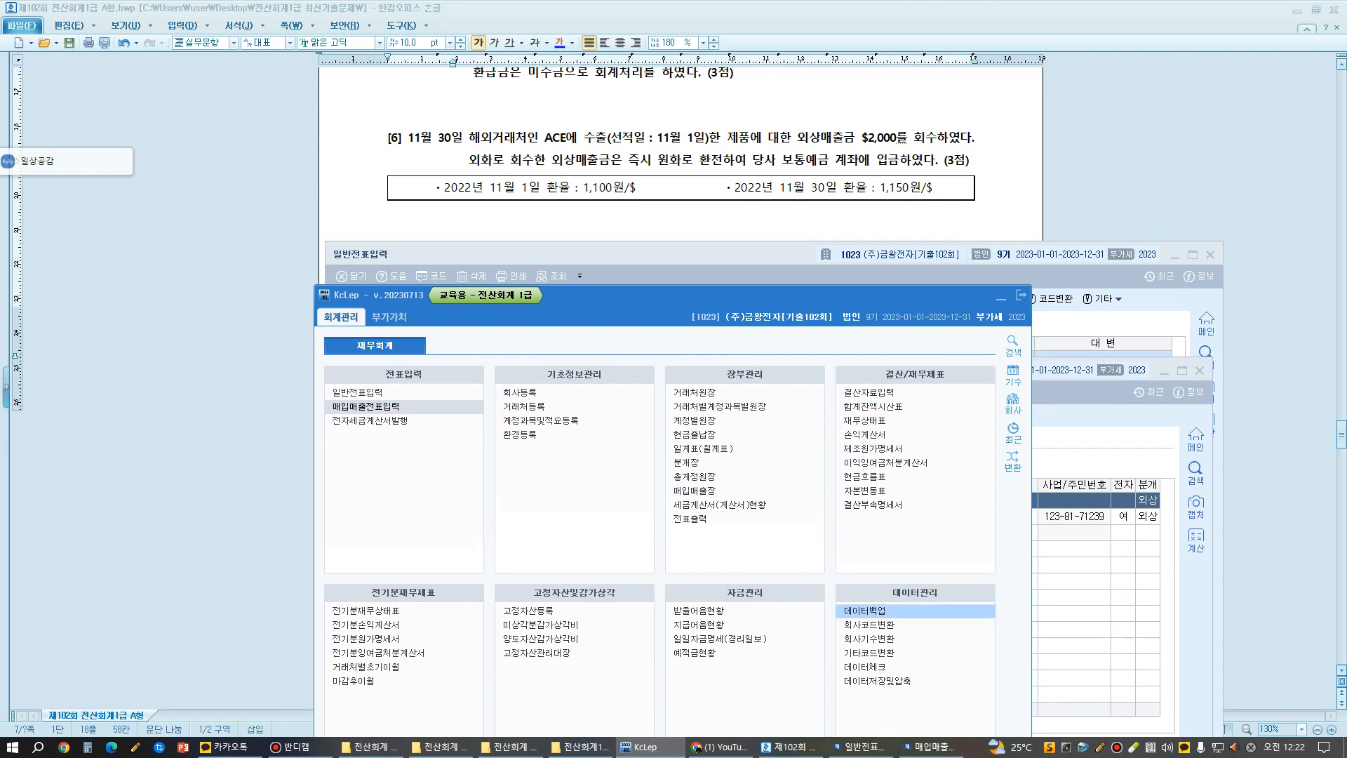
left_click(860, 747)
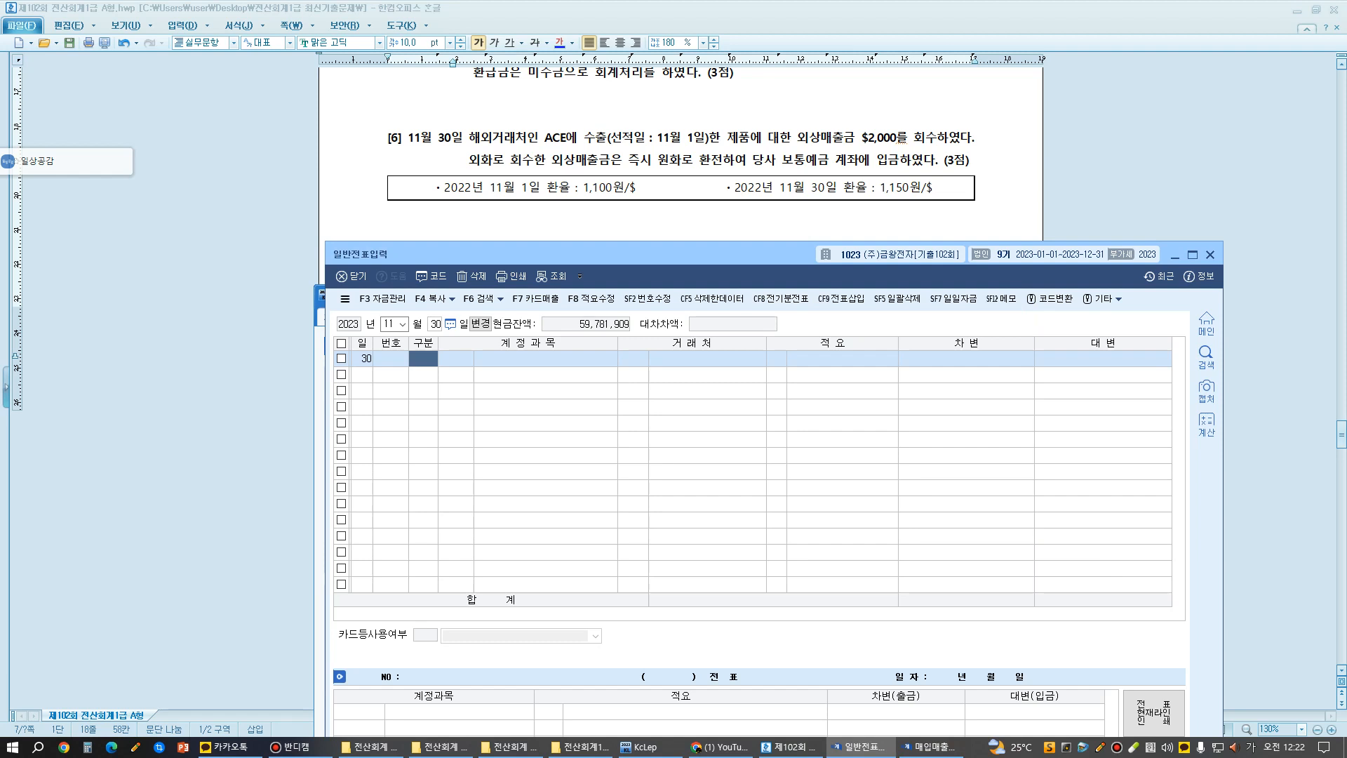
- Add a credit (대변) line of 2,200,000 for account 0108 외상매출금 with partner 00175 ACE and no description, and start a debit (차변) line
type("4")
key("Return")
type("108")
key("Return")
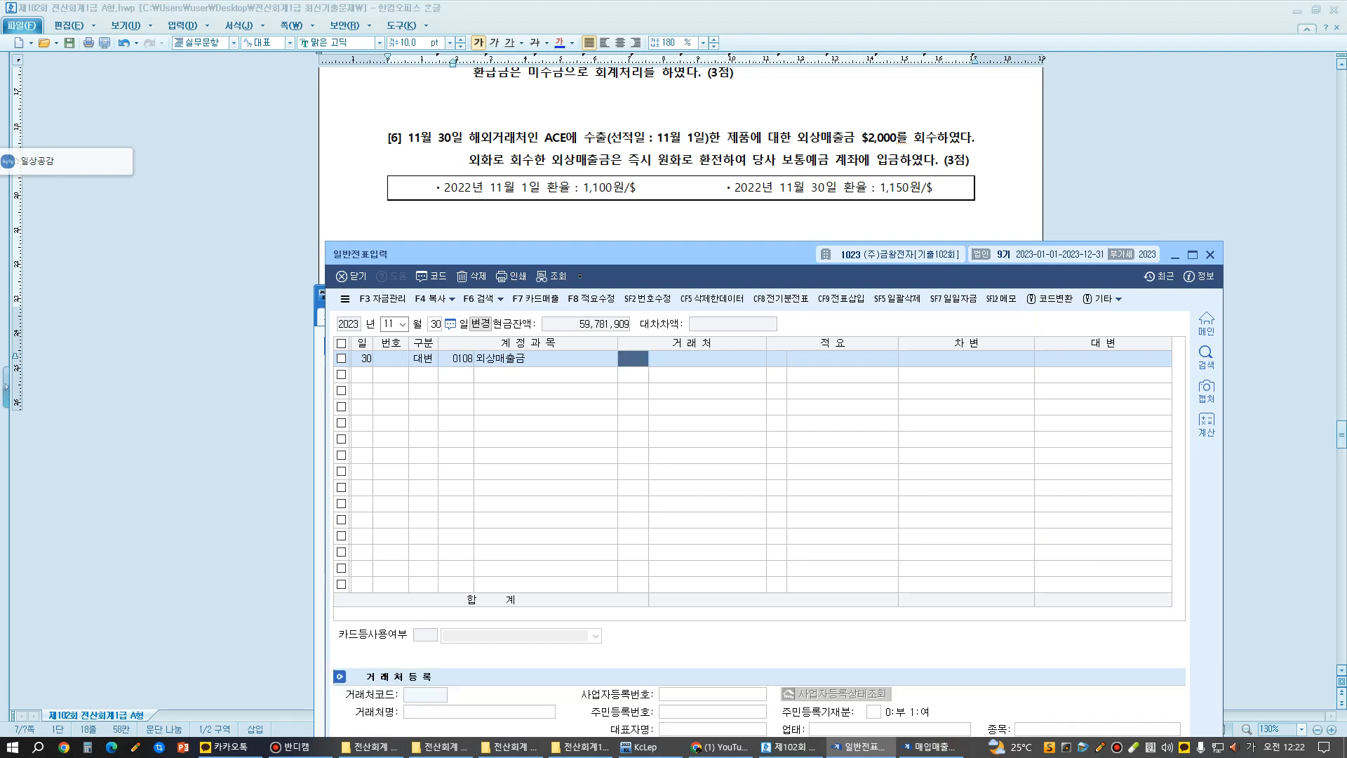
key("Hangul")
type("ac")
key("Return")
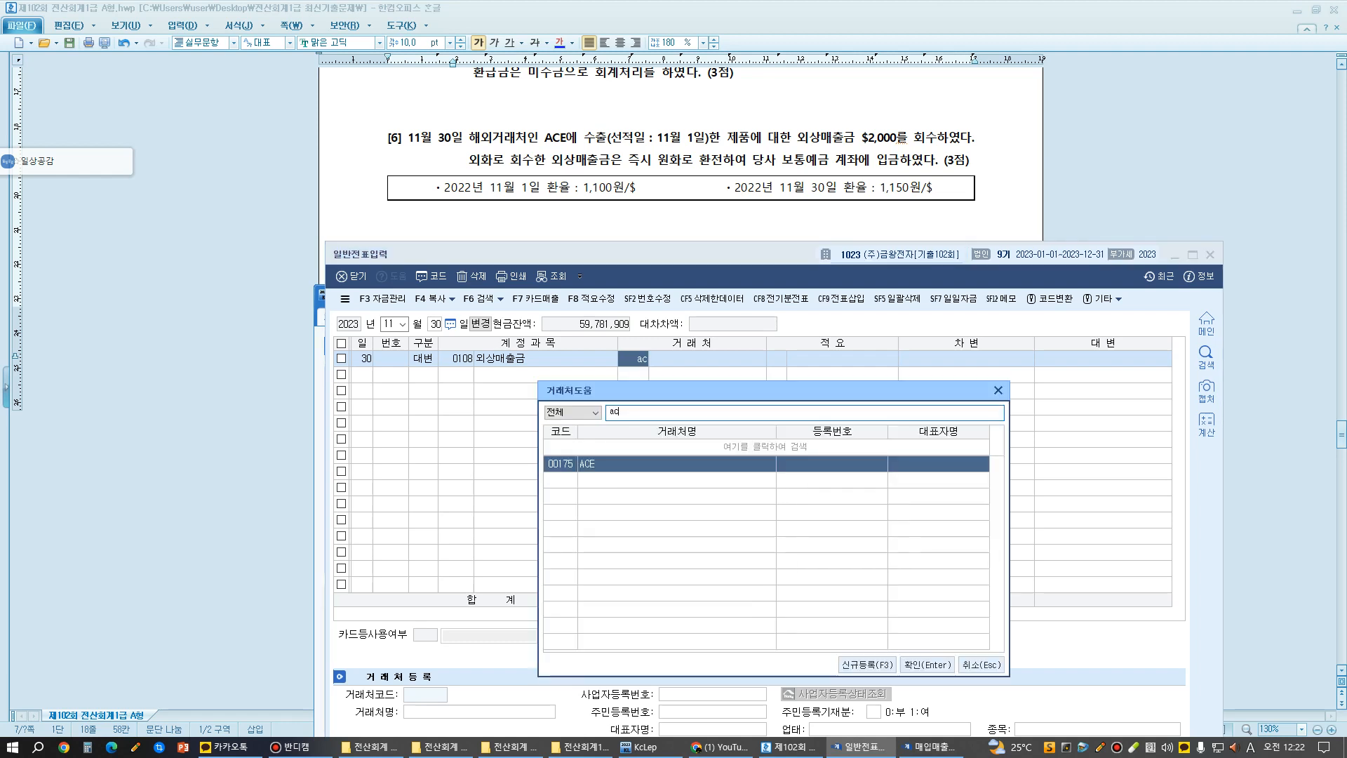
key("Return")
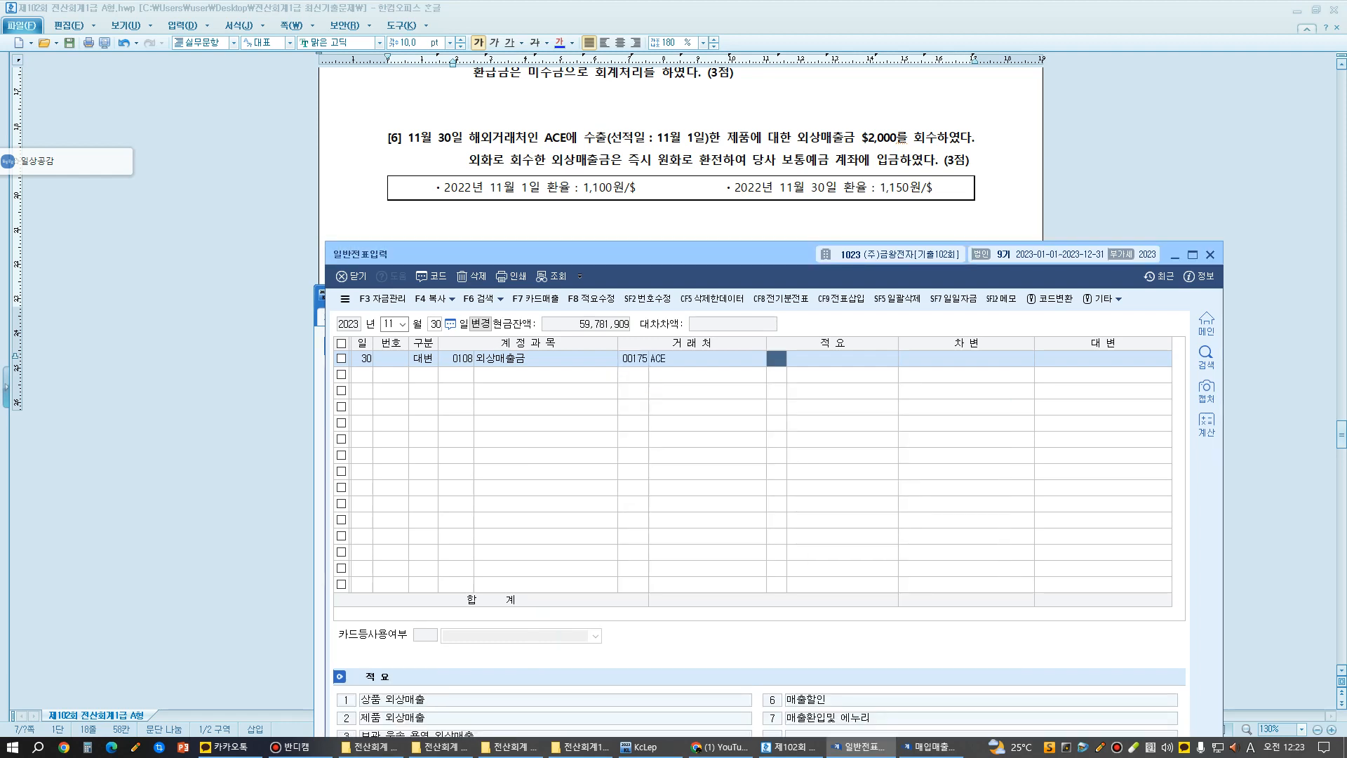
key("Return")
key("Return")
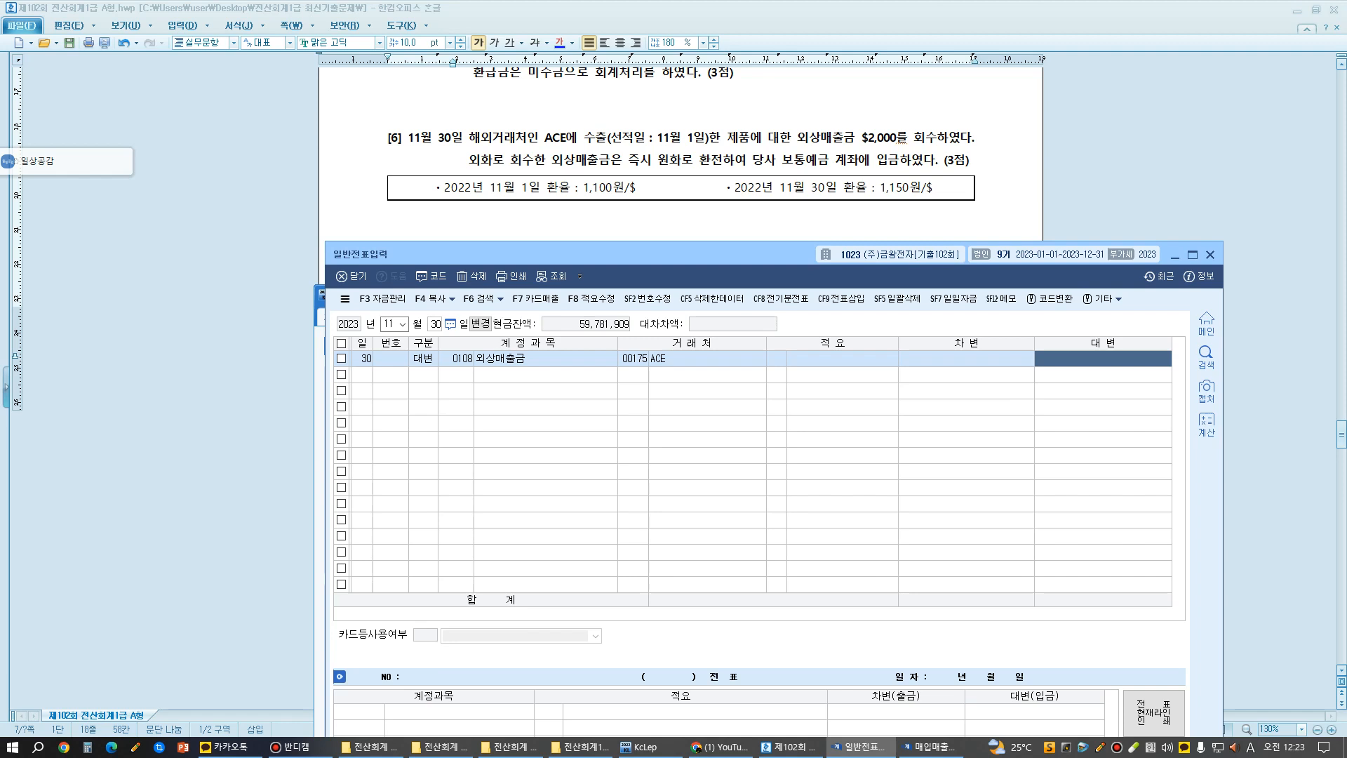
type("2200000")
key("Return")
key("3")
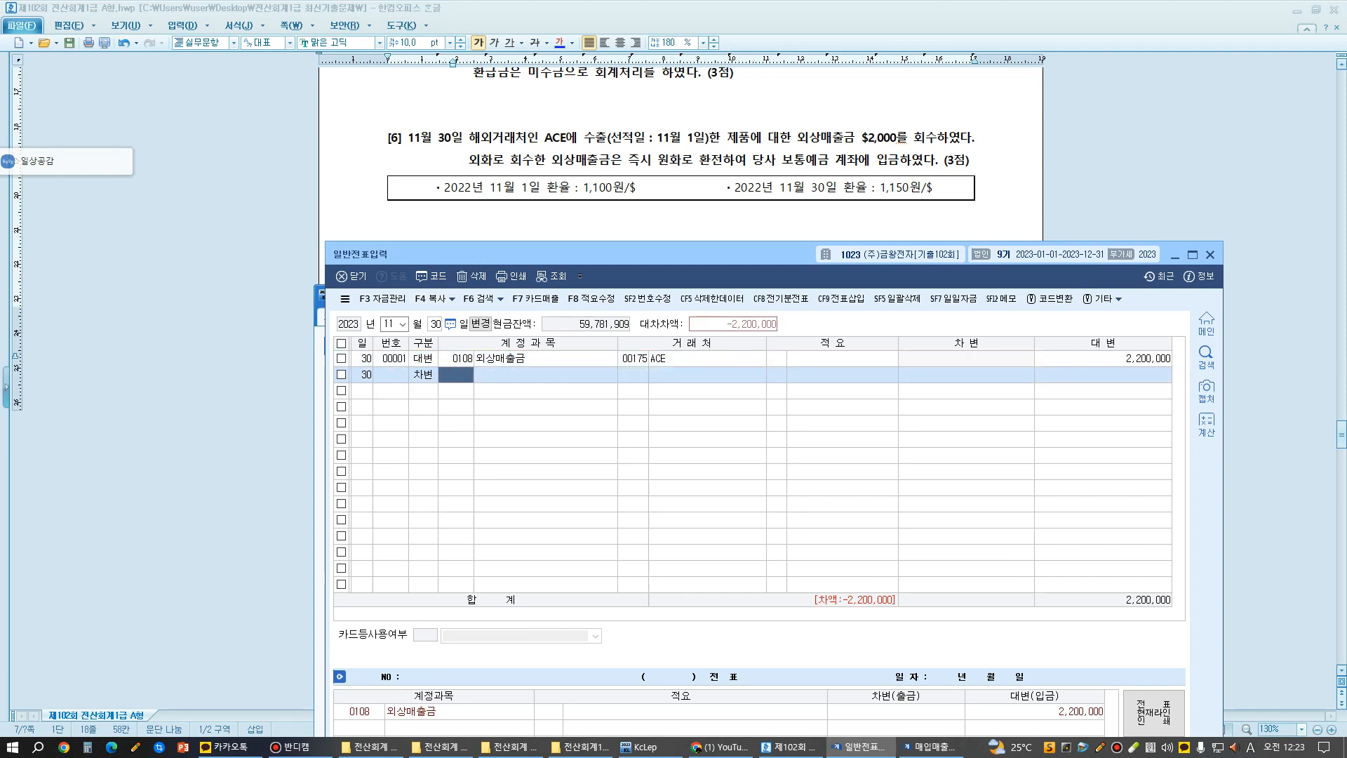
- Circle the $2,000 amount and the 1,150원/$ rate in question [6] with the annotation pen, and leave the annotation mode
key("ctrl+1")
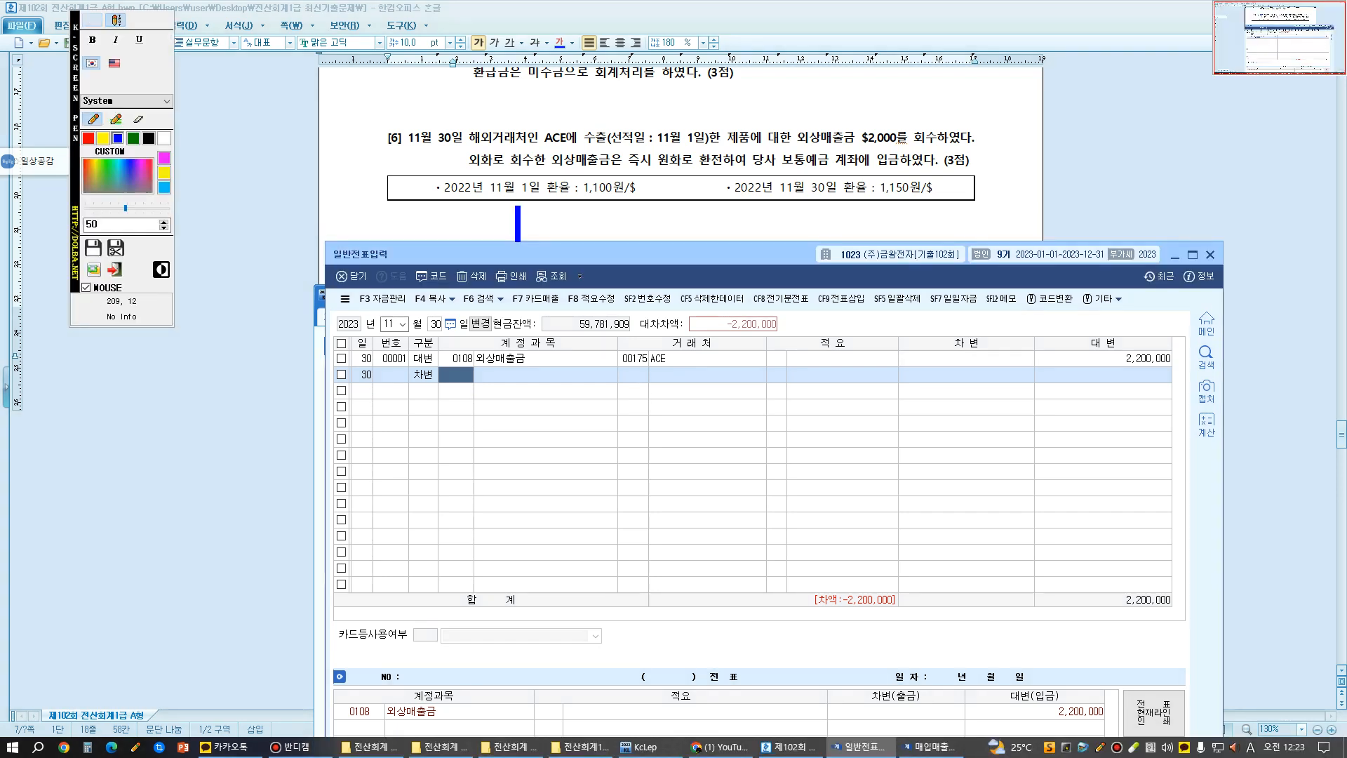
left_click(93, 19)
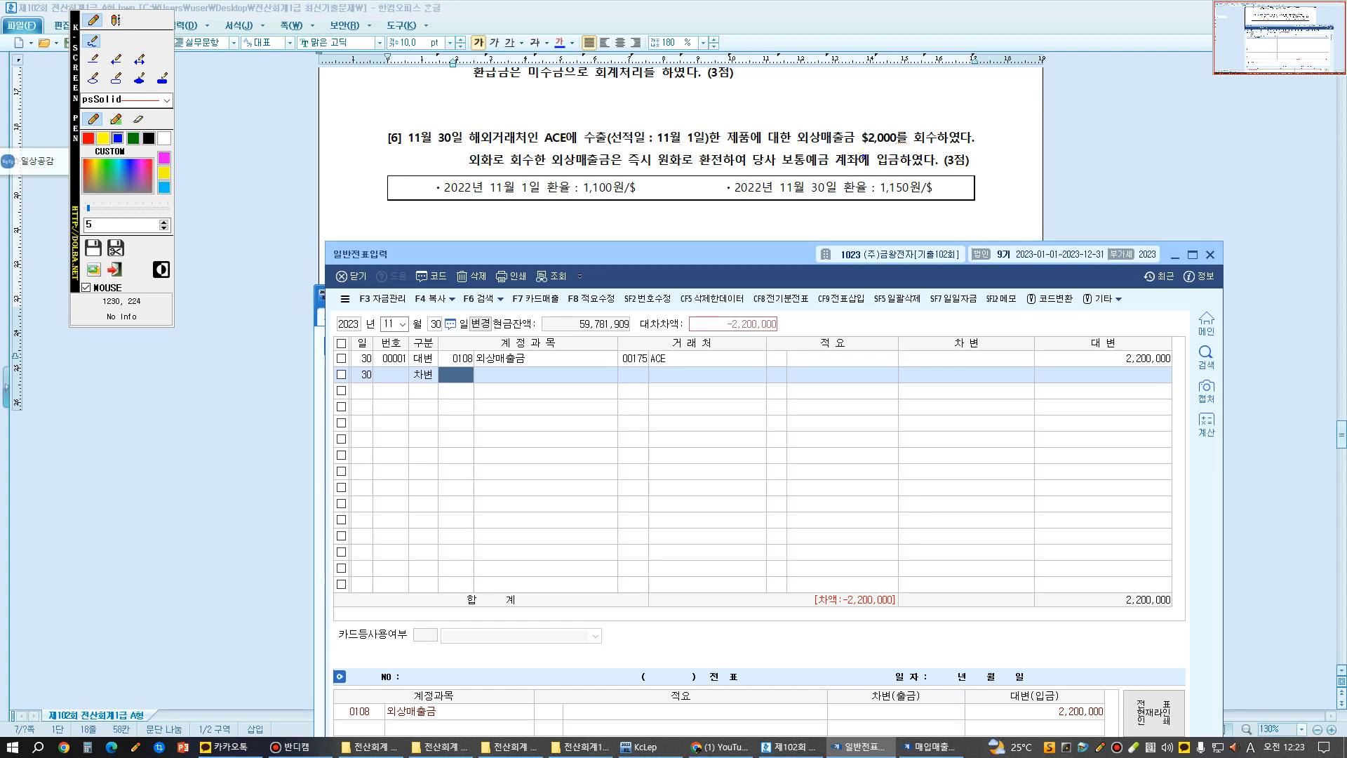
mouse_move(863, 157)
left_mouse_down()
mouse_move(948, 222)
mouse_move(850, 112)
mouse_move(879, 177)
left_mouse_up()
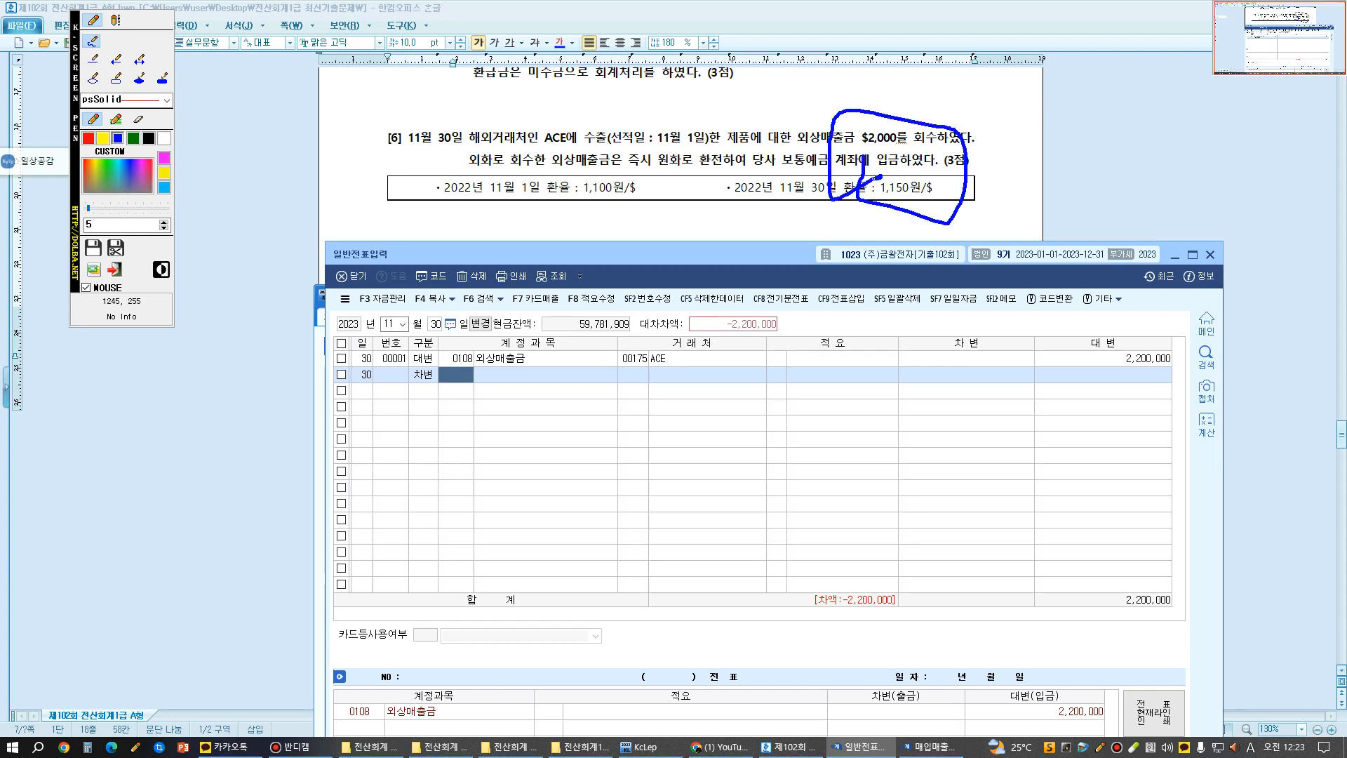
key("Escape")
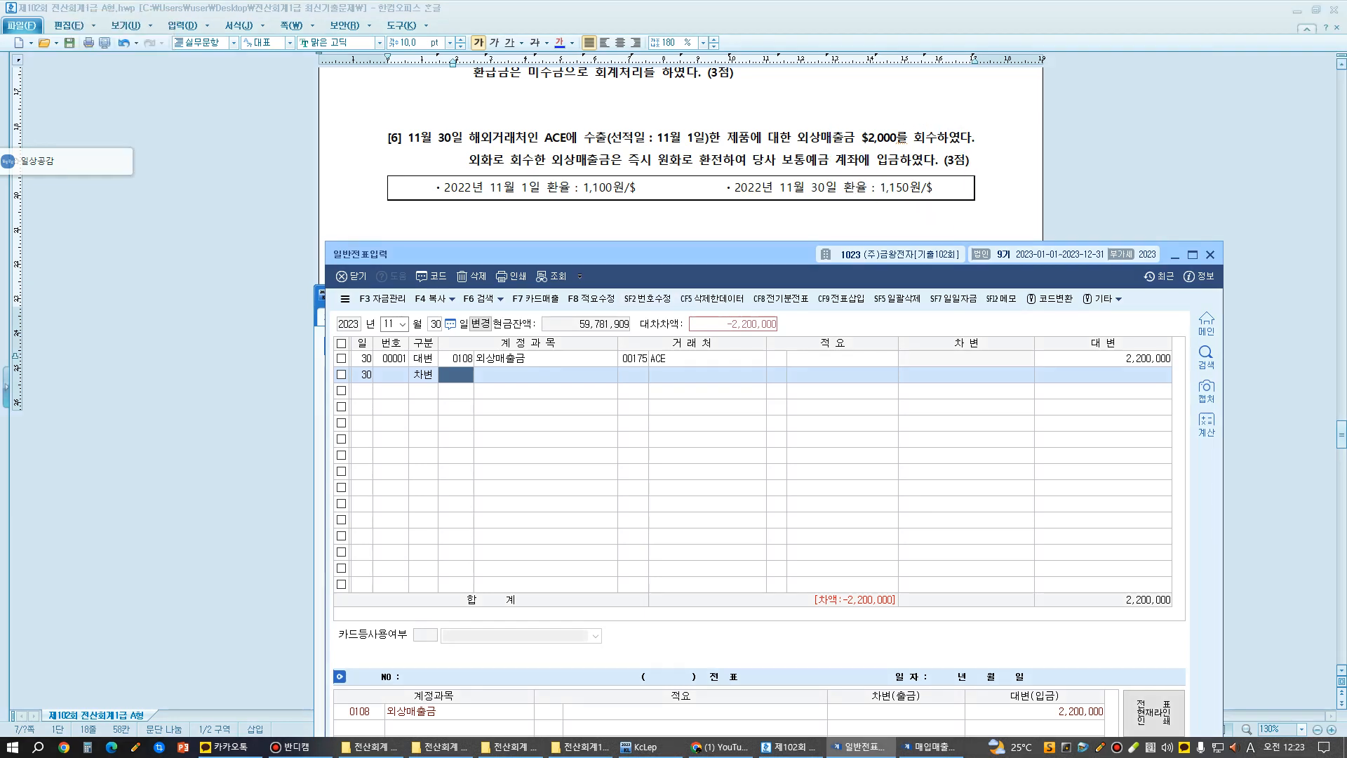
- Complete the debit (차변) line with account 0103 보통예금 and an amount of 2,300,000, leaving the description blank
type("103")
key("Return")
key("Return")
key("Return")
type("2")
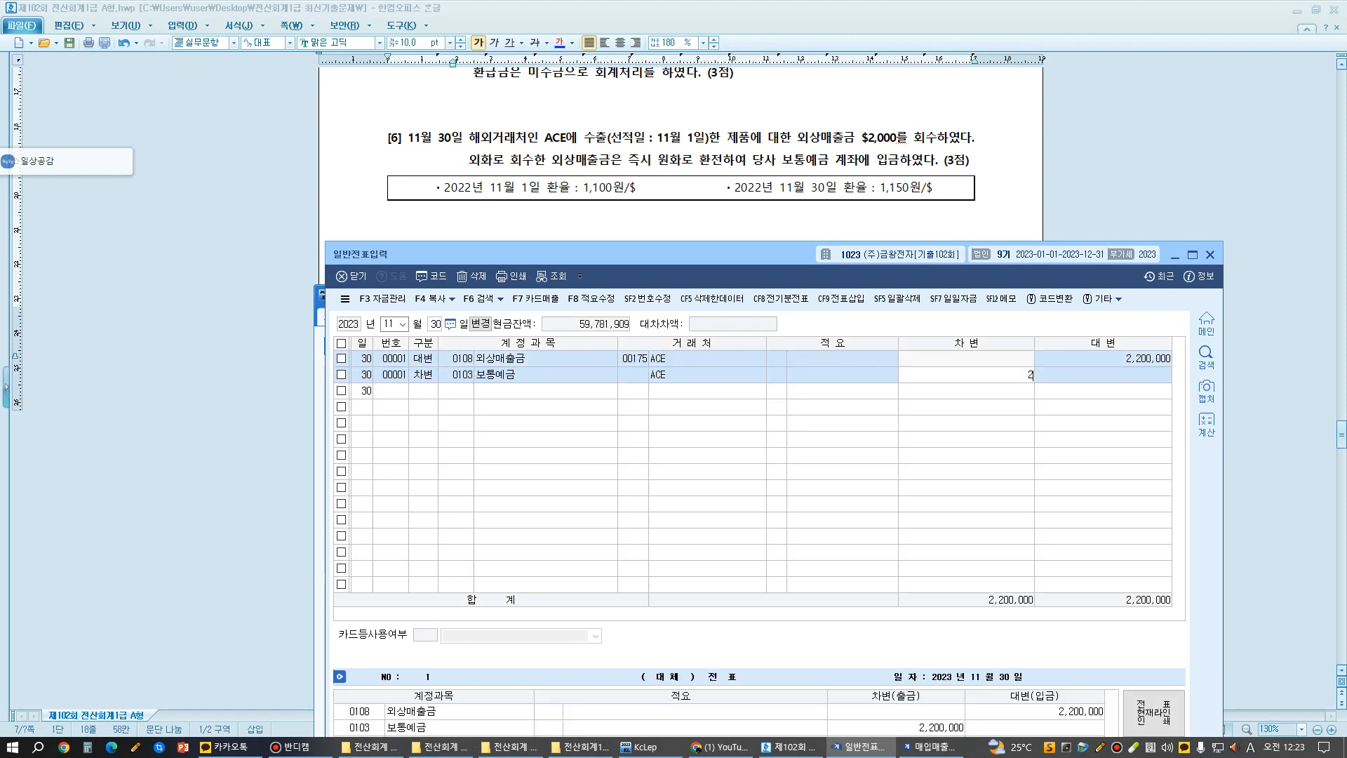
type(",300,000")
- Add a credit (대변) line of 100,000 for account 0907 외환차익, leaving the partner and description blank
key("Return")
type("4")
key("Return")
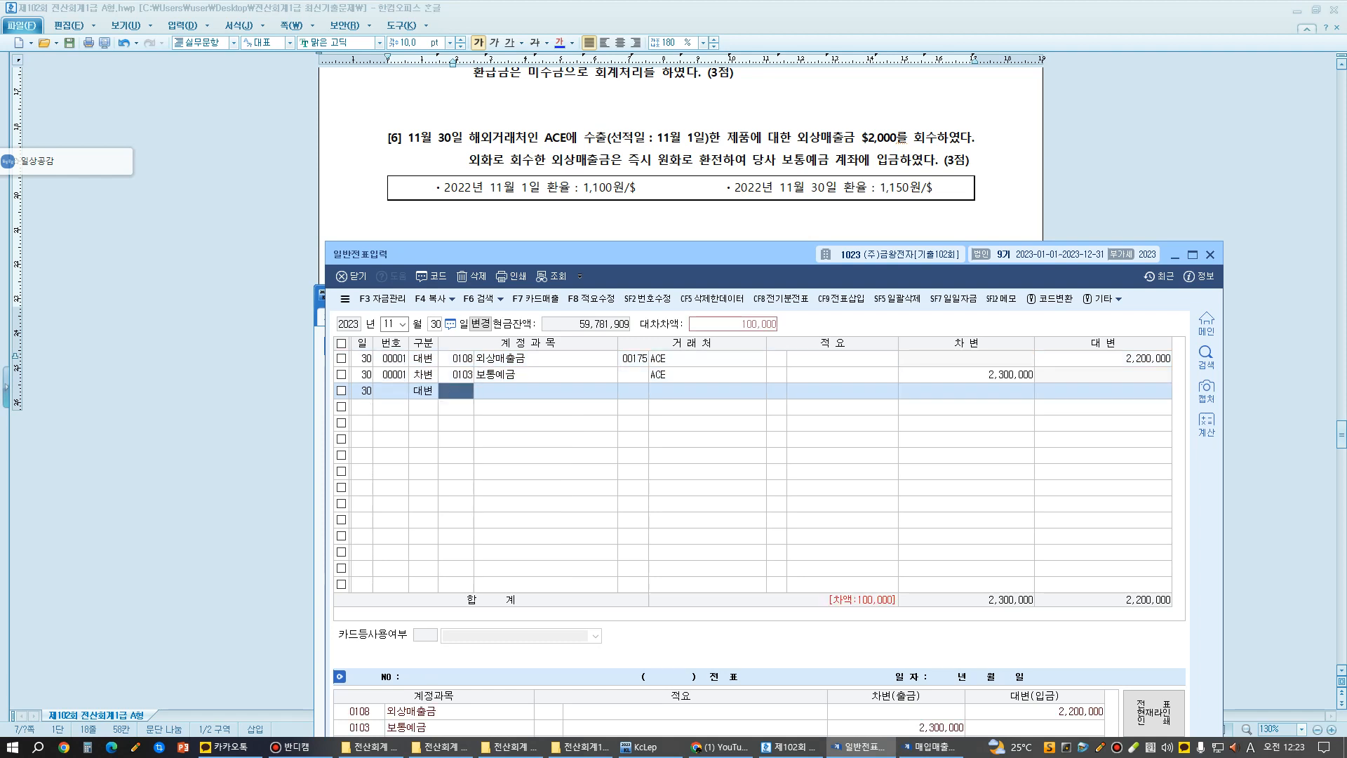
type("dhgl")
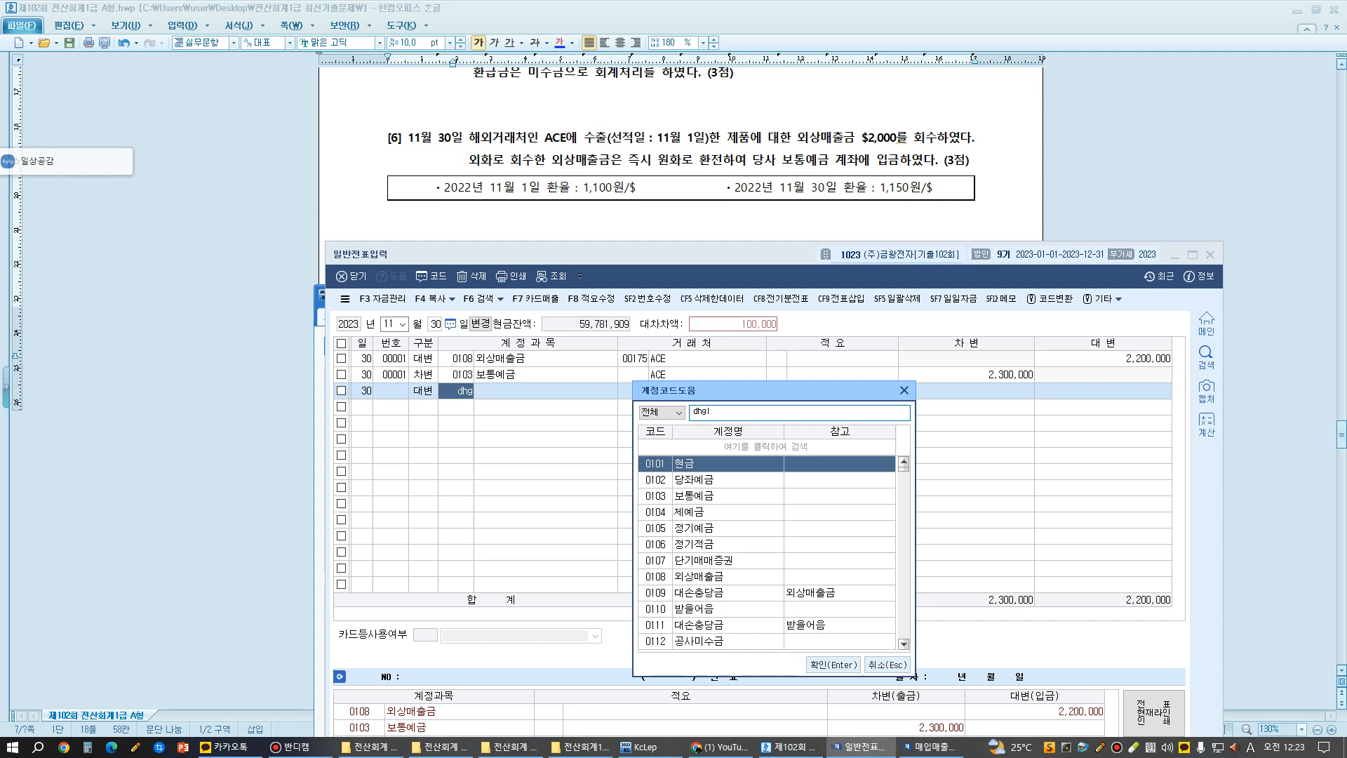
key("Escape")
key("Hangul")
type("외환")
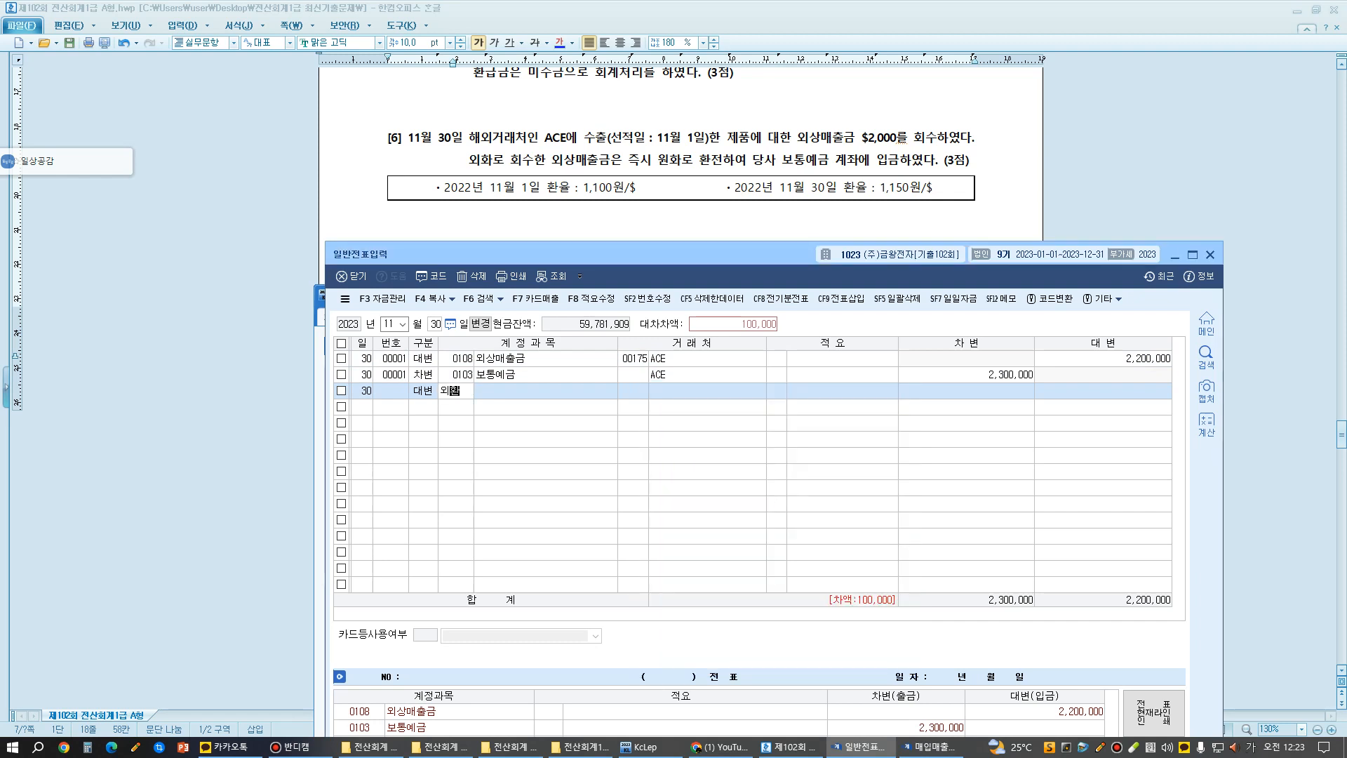
key("Return")
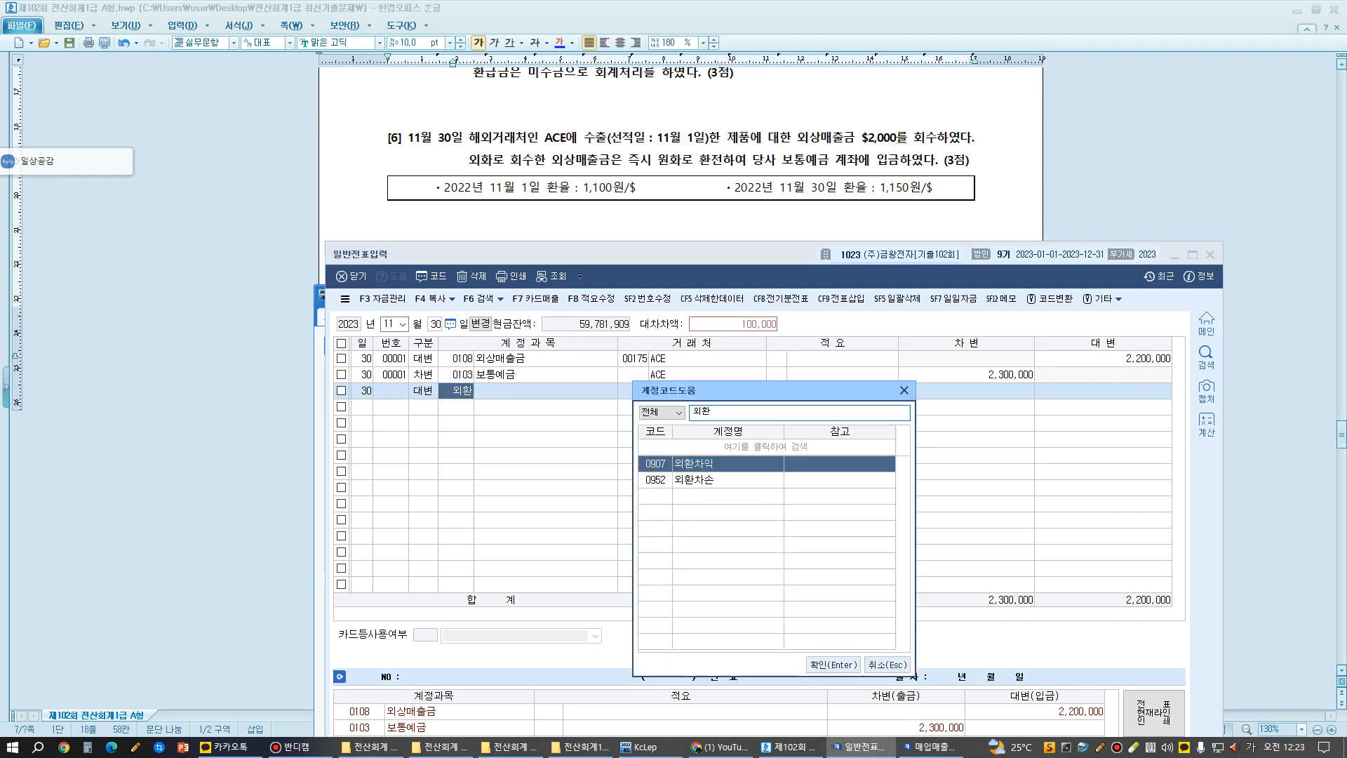
key("Return")
key("Return")
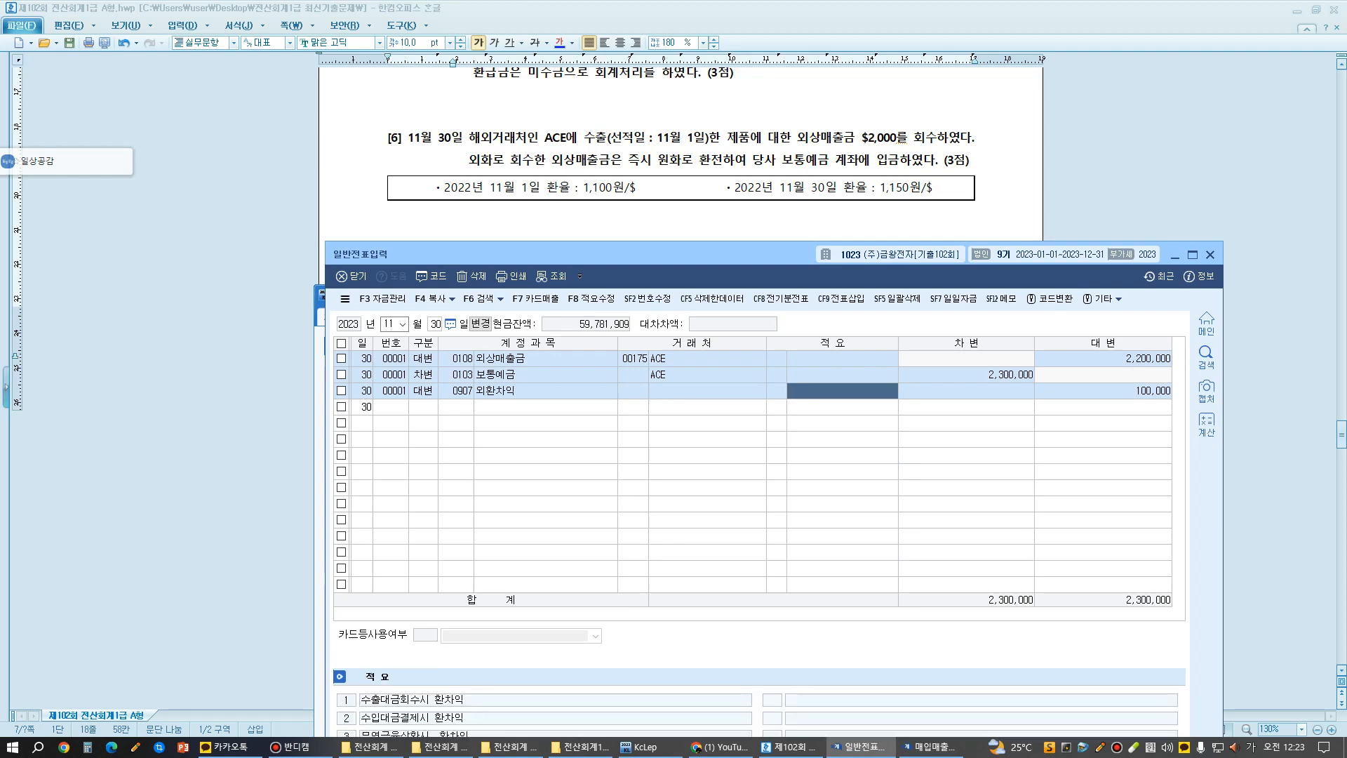
key("Return")
key("Return")
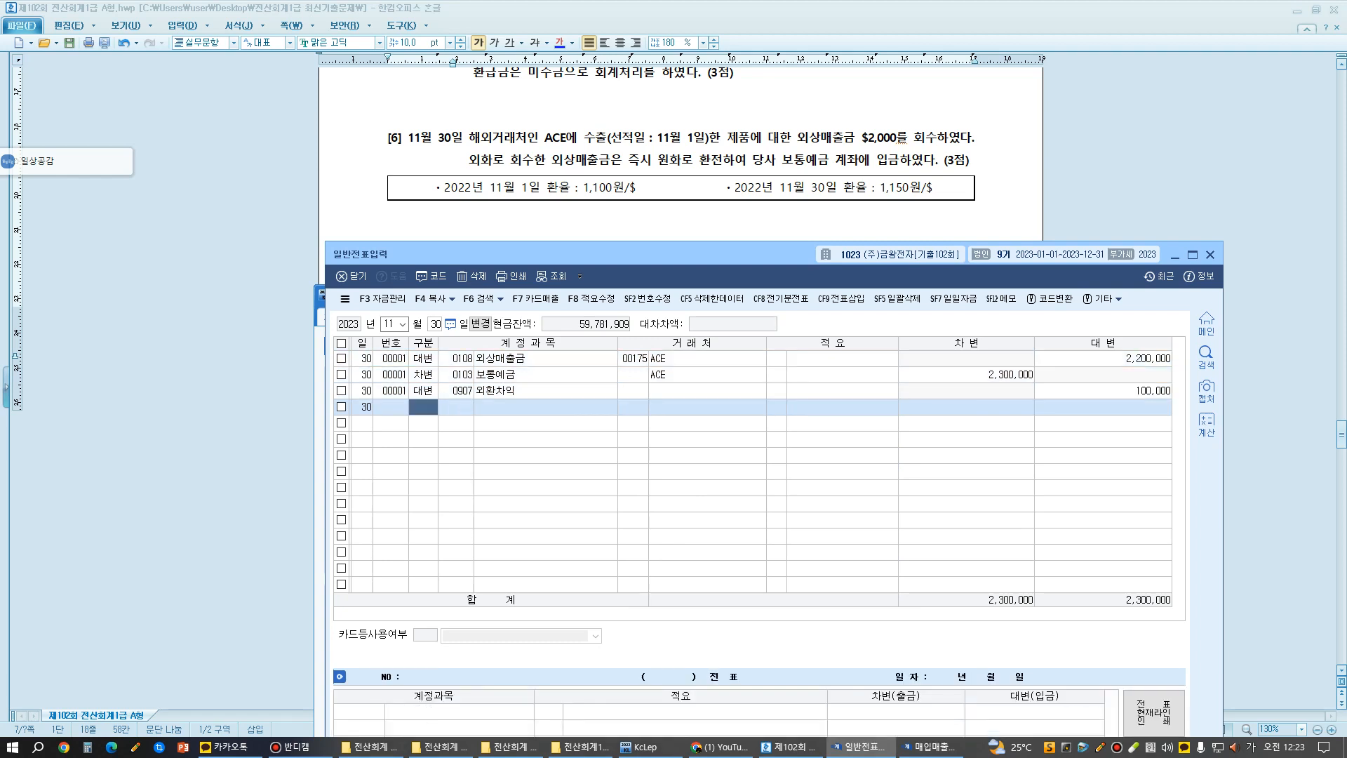
- Write the on-screen text annotation "/ 외상매출금 2,200,000" below the voucher lines as the credit side of a comparison entry
key("ctrl+F12")
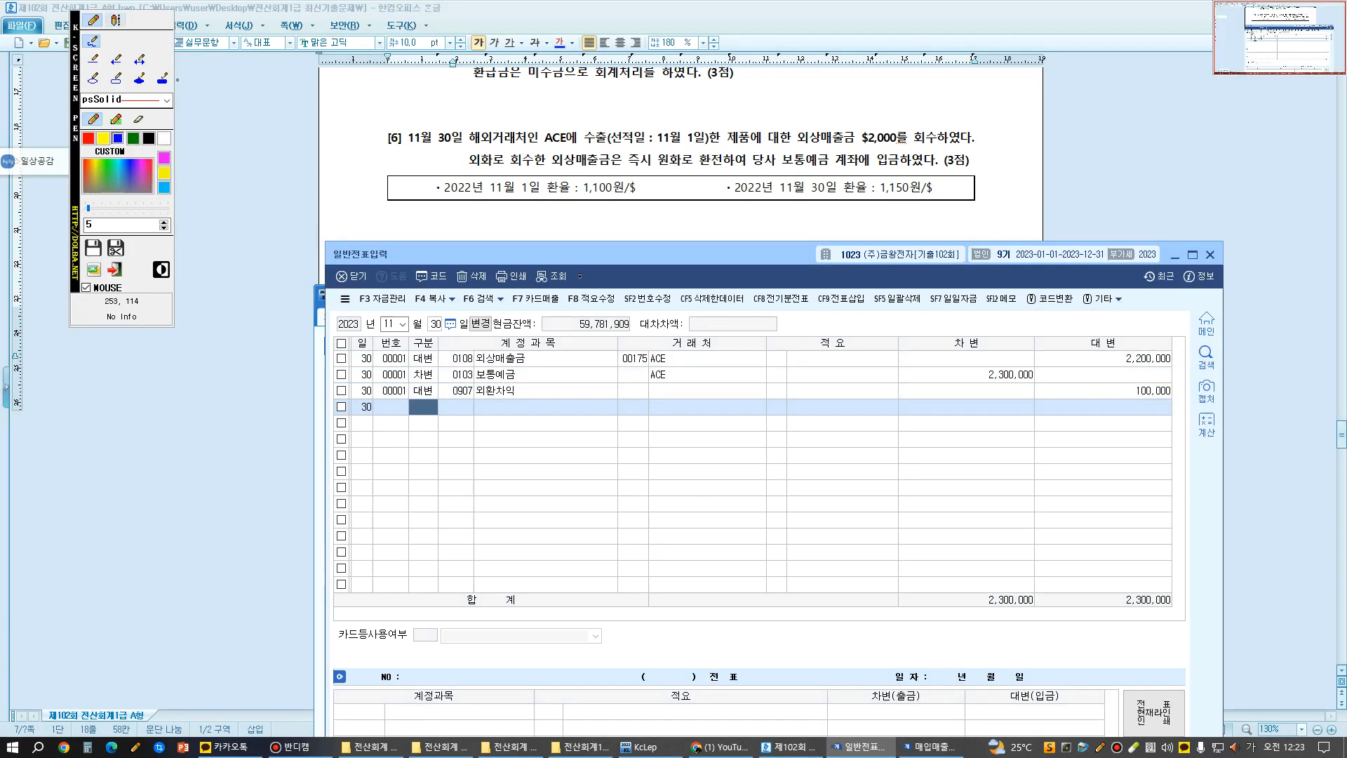
left_click(117, 20)
left_click(747, 429)
type("/")
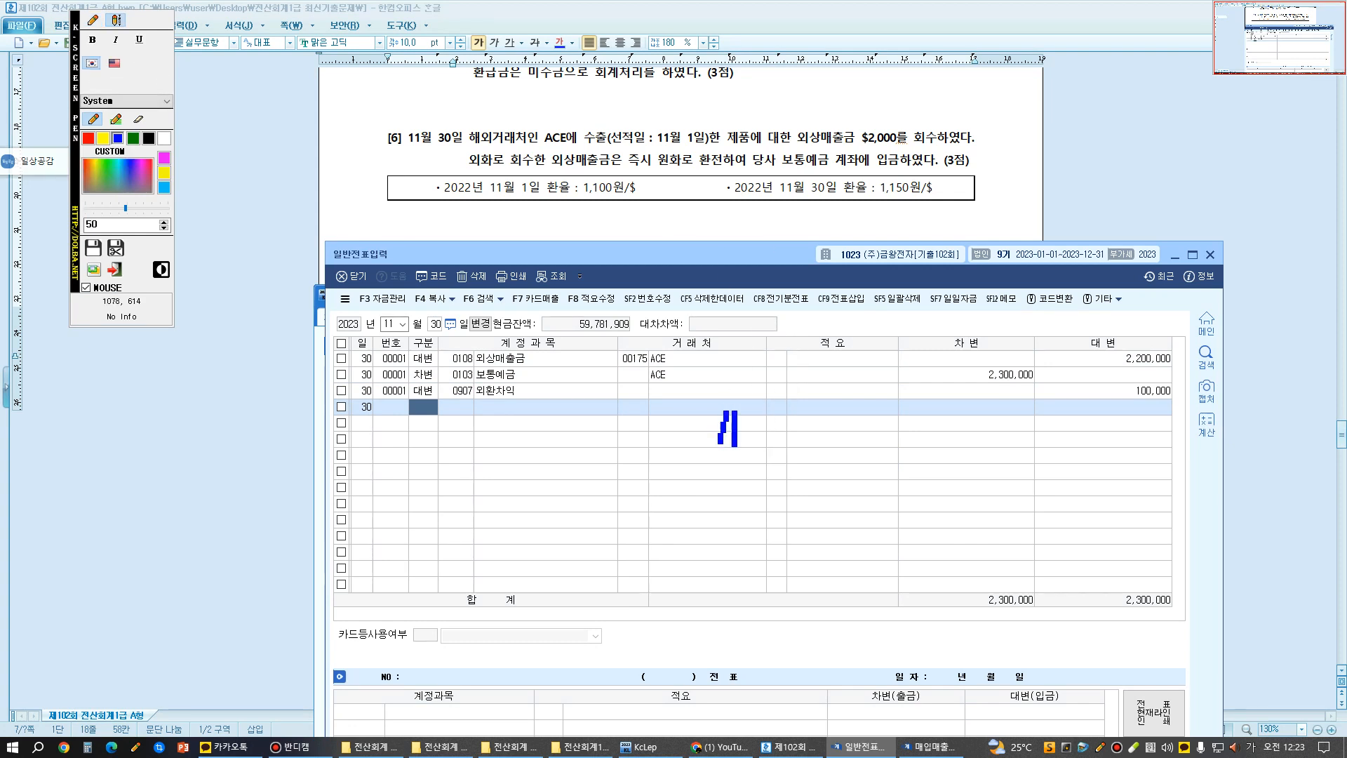
type(" ㅇ외상매추")
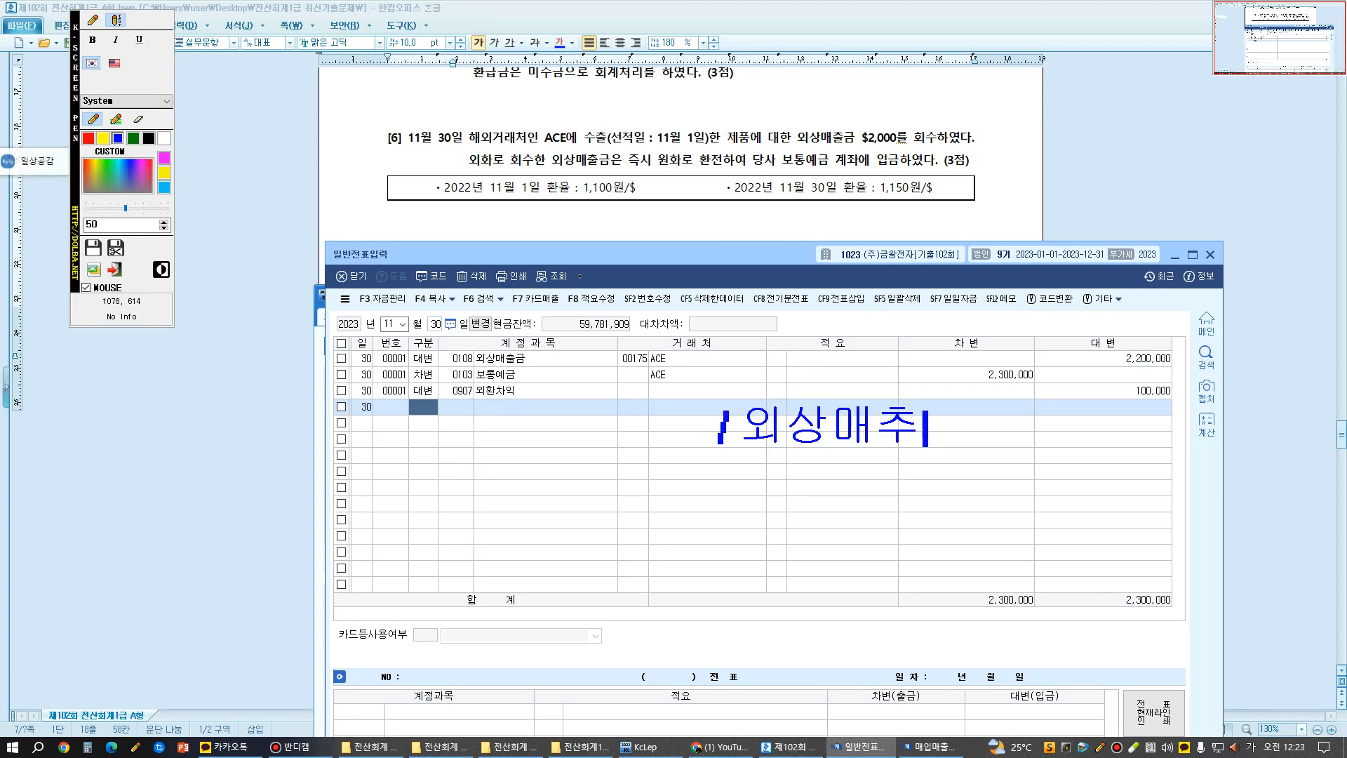
type("ㄹ금 2,200")
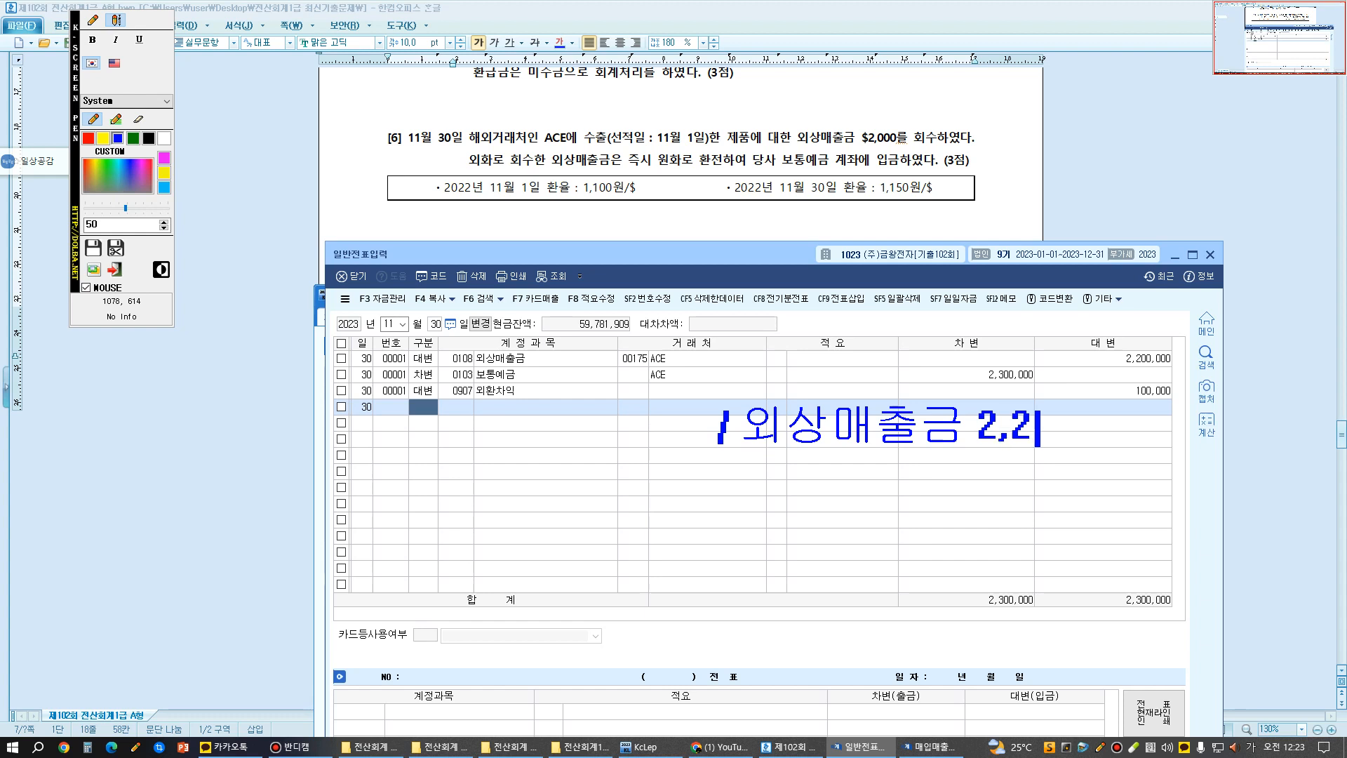
type(",000")
key("Return")
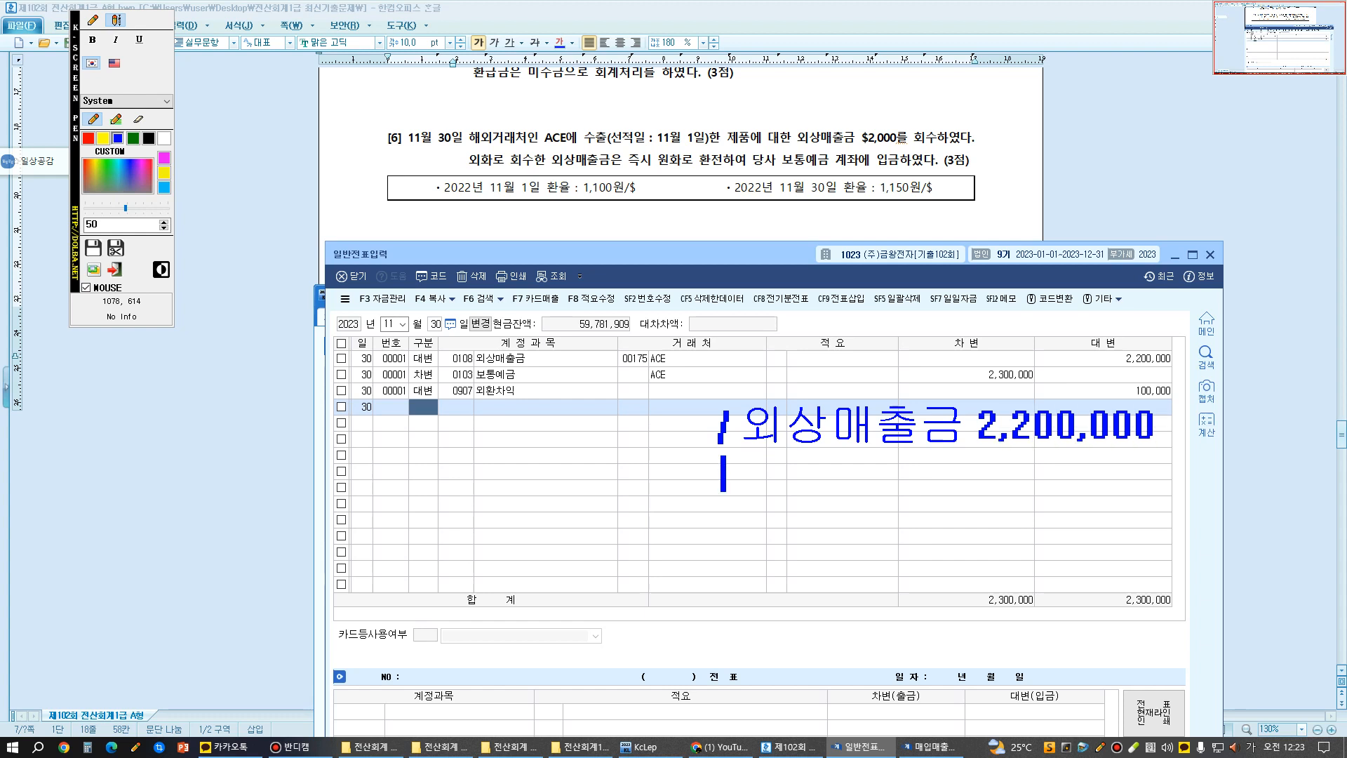
left_click(93, 20)
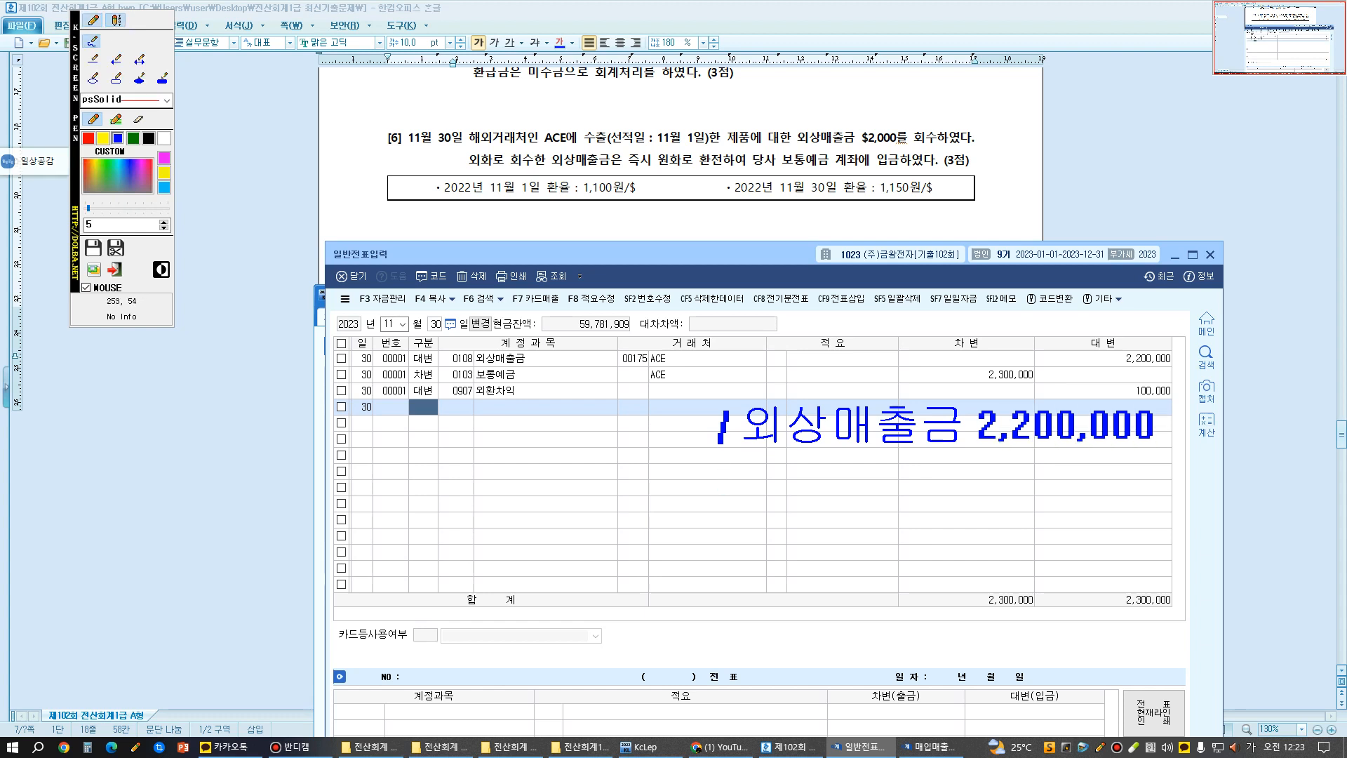
- Add the text annotation "보.예2,000,000" before the slash as the debit side of the comparison entry
left_click(116, 19)
left_click(872, 172)
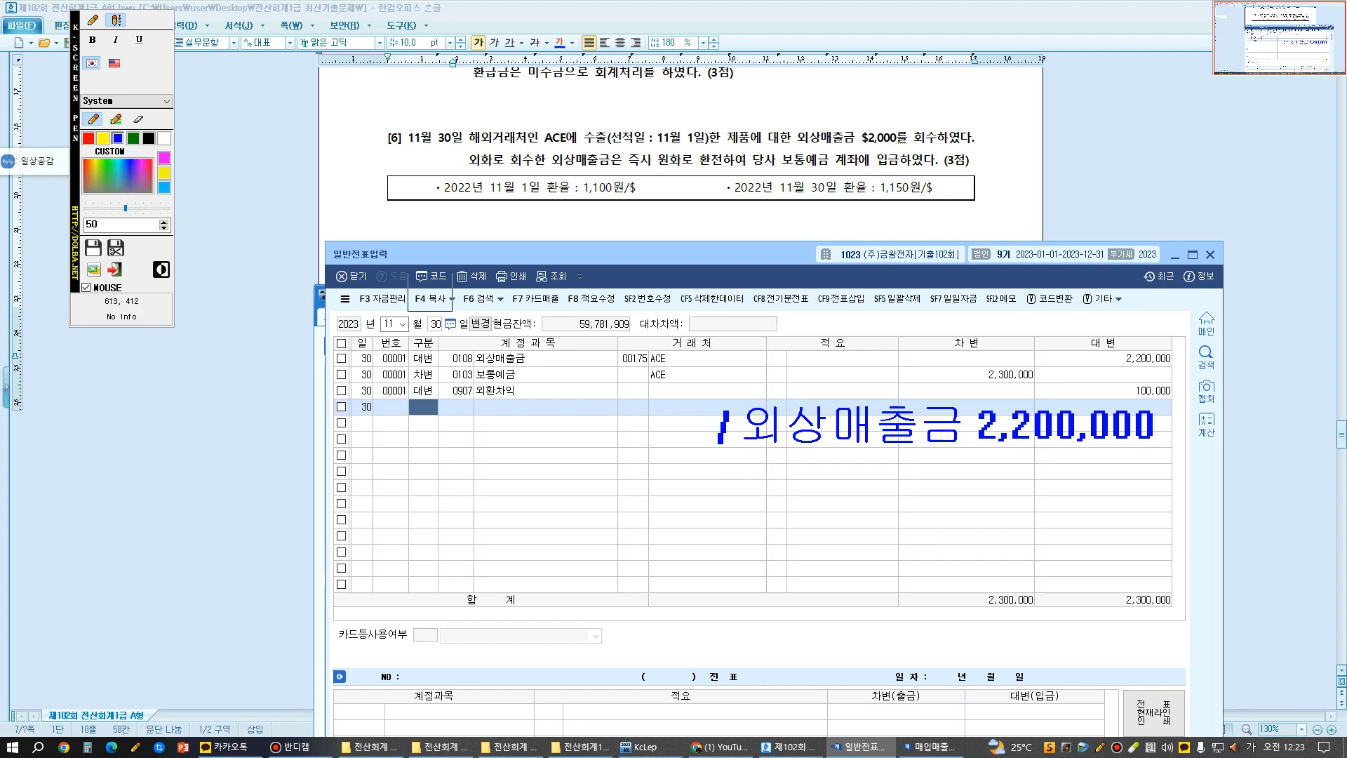
left_click(93, 19)
left_click(115, 20)
left_click(418, 411)
type("뵈")
key("BackSpace")
type(".예2,000,000")
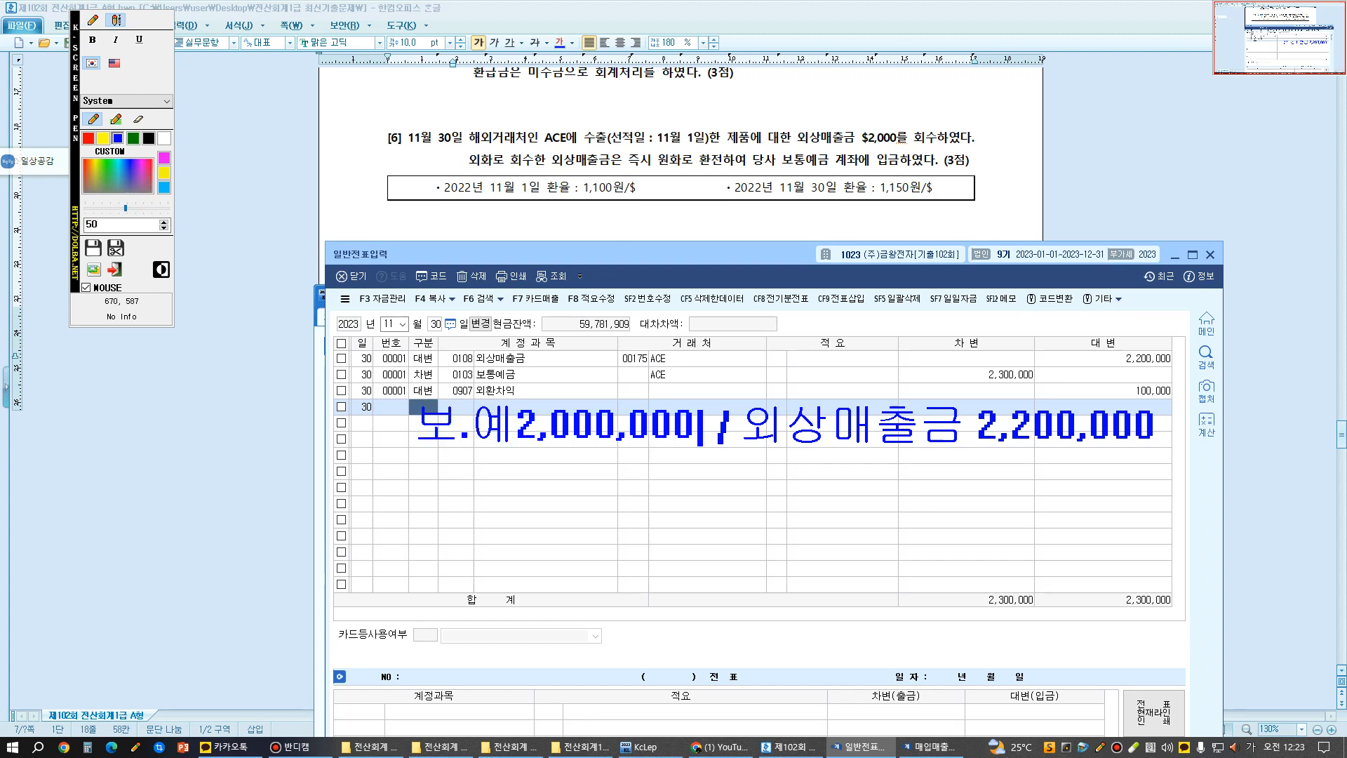
key("Return")
- Write "외환차손200,000" on the second debit line of the annotation, and leave the annotation mode
type("외환차손")
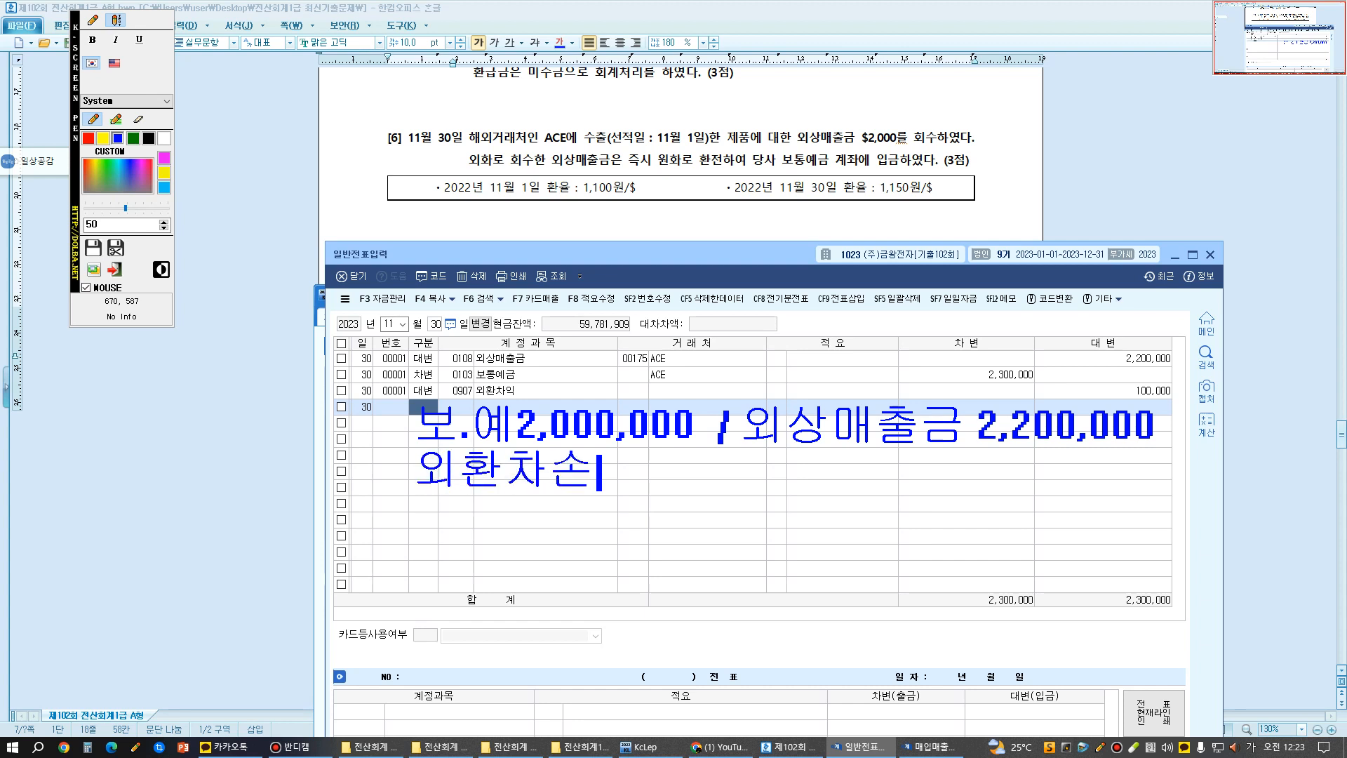
type("200,000")
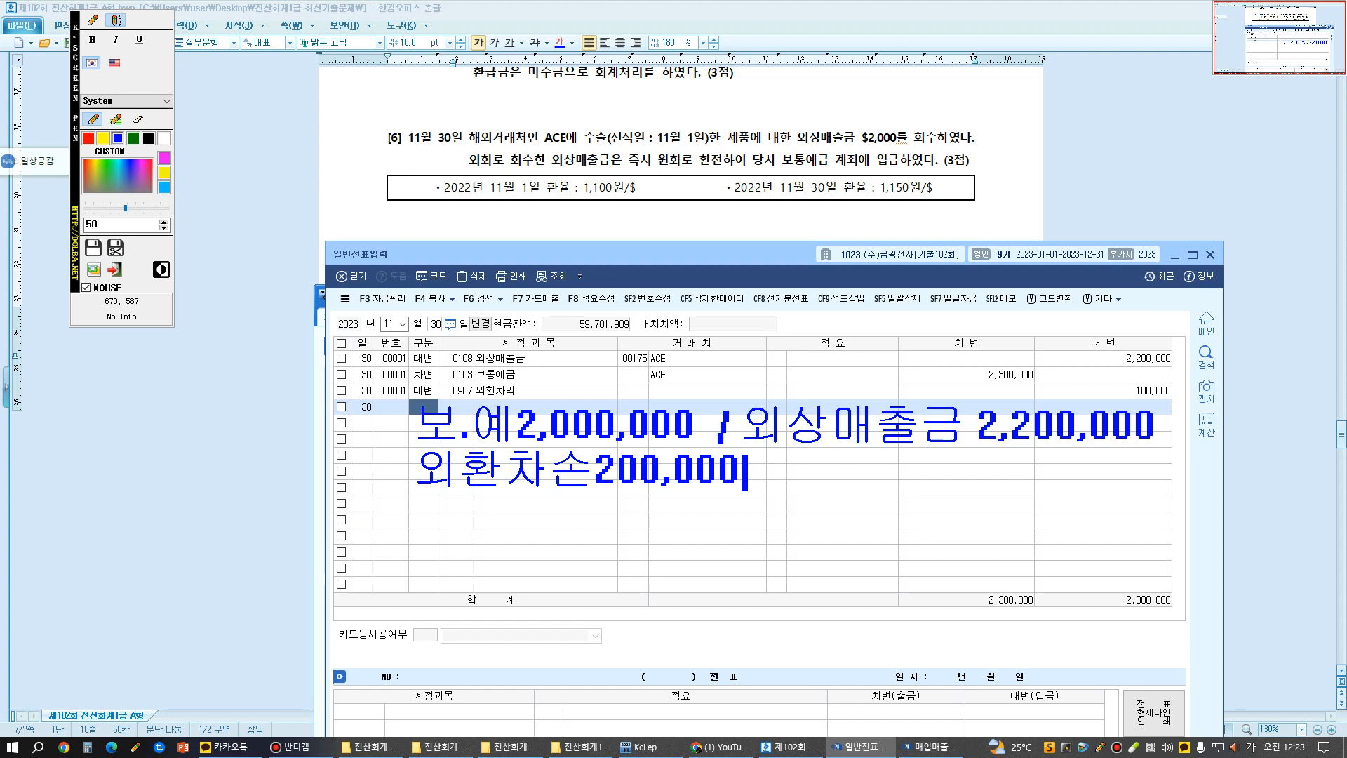
key("Escape")
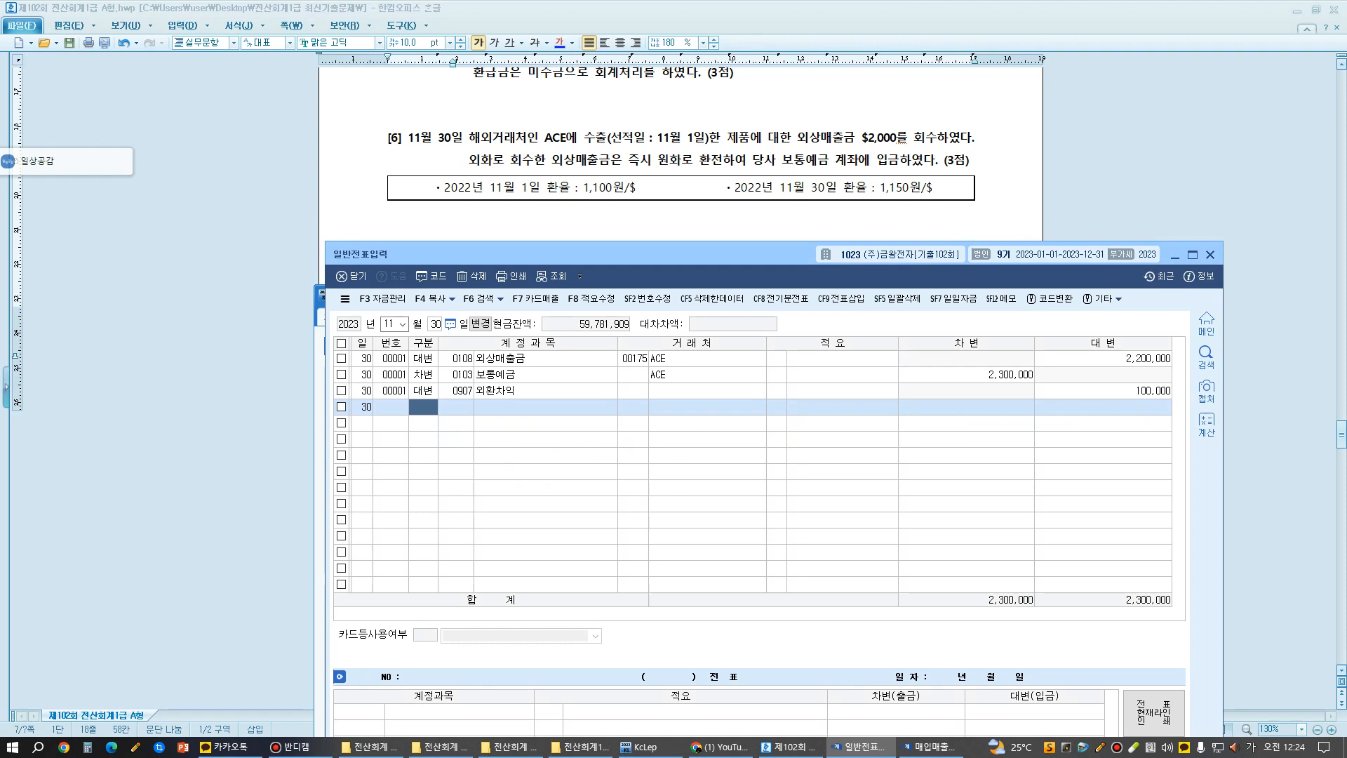
left_click(298, 747)
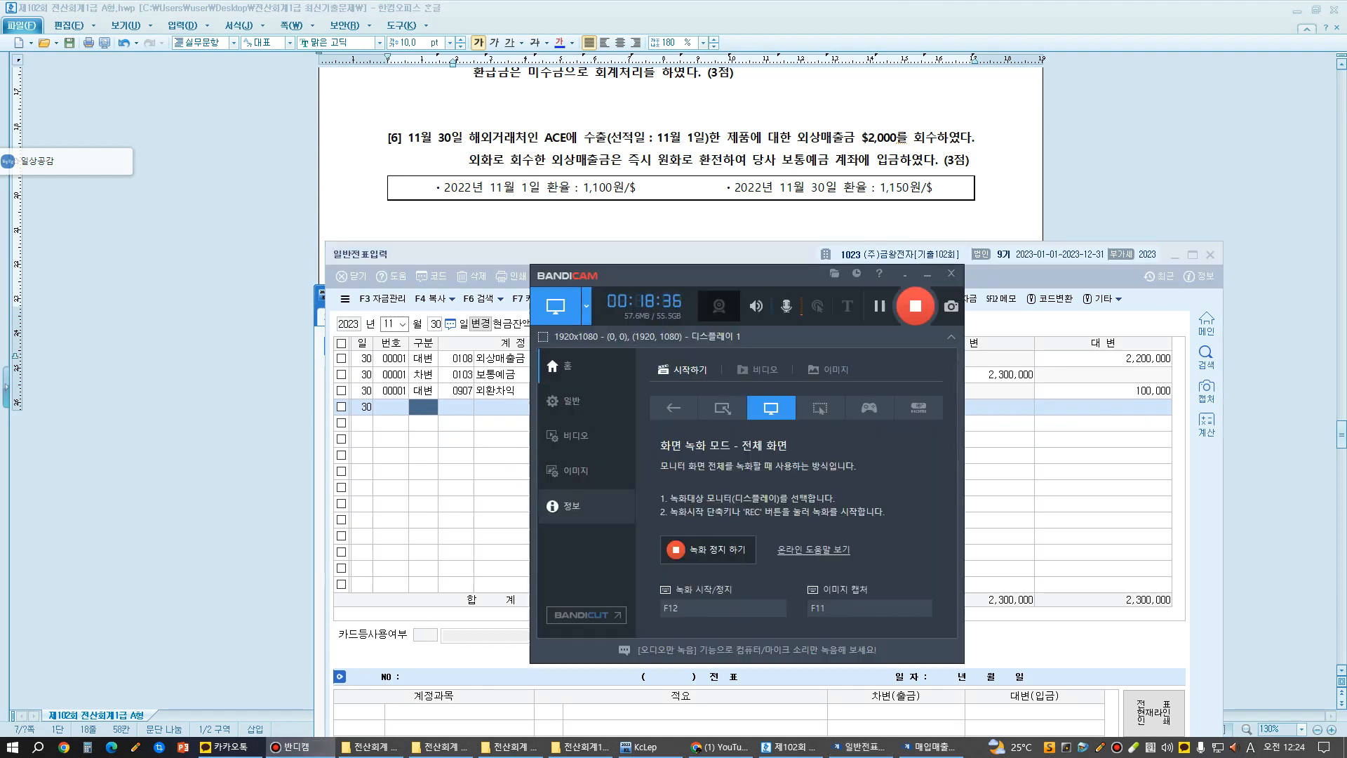